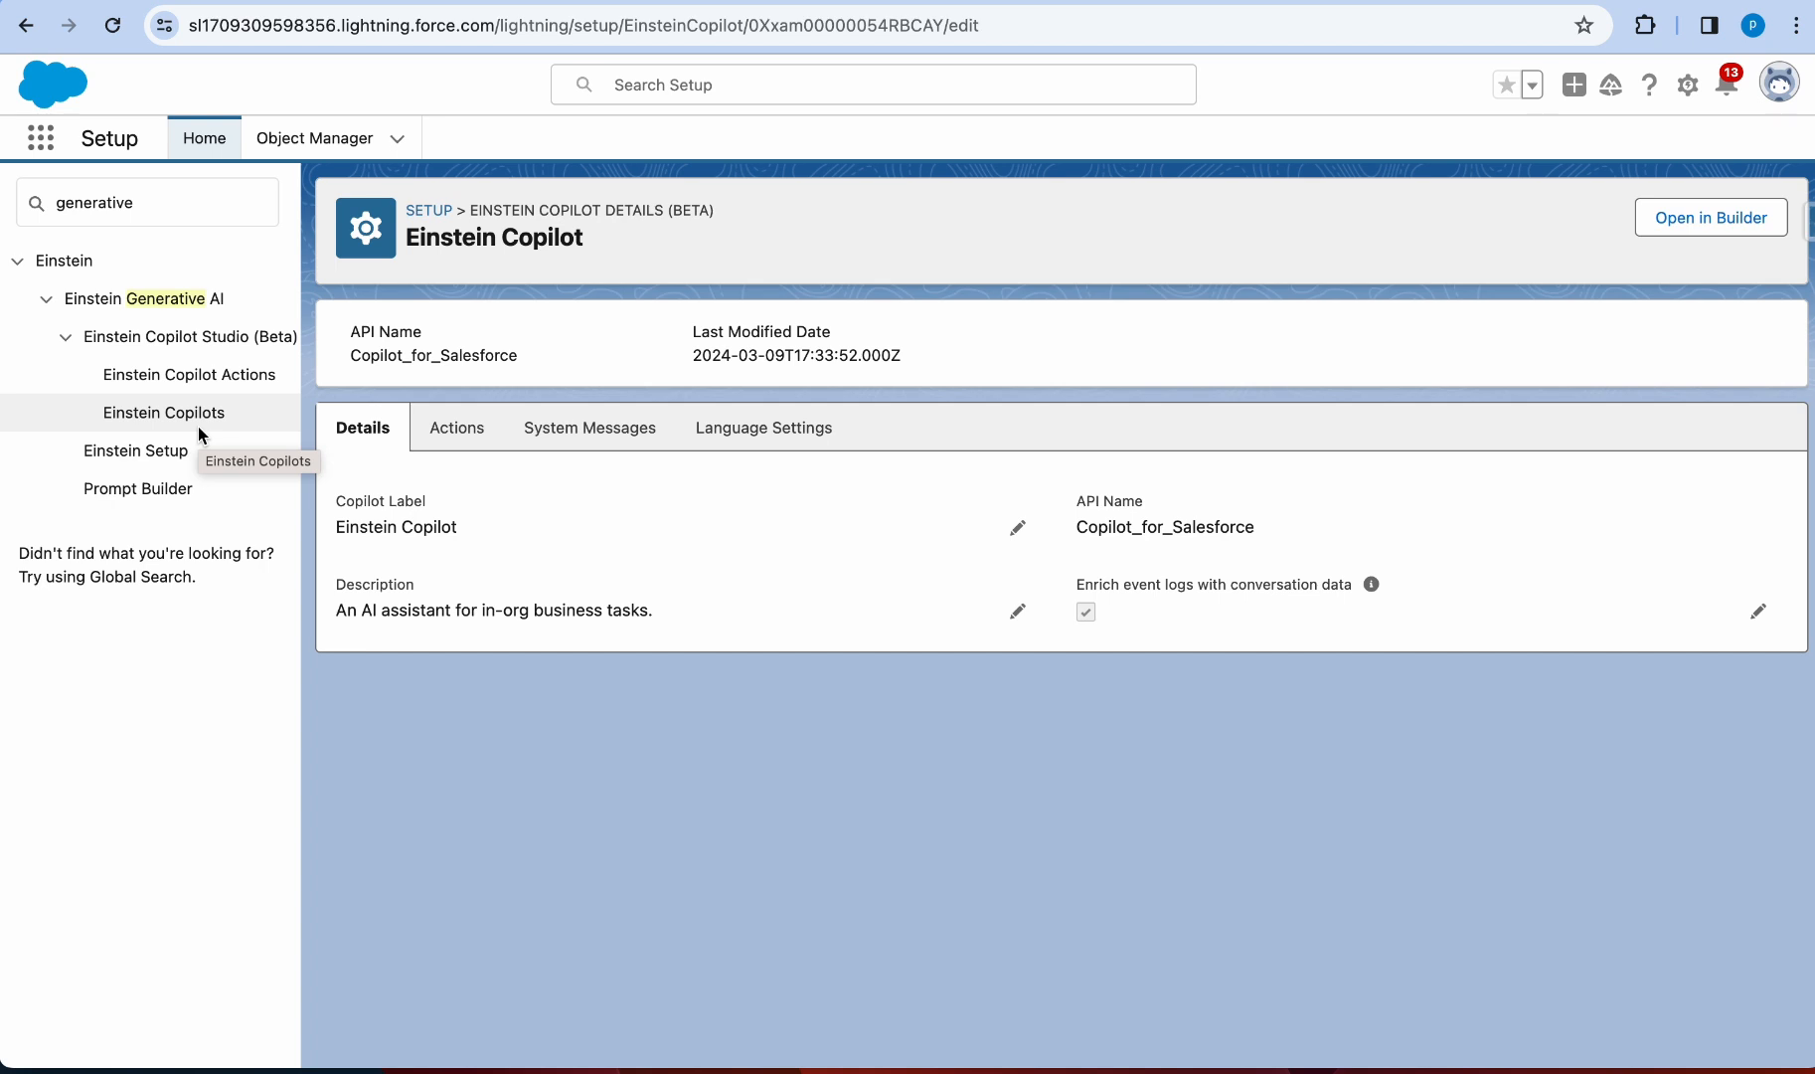
Step: Open Einstein Copilot in Copilot Builder to review its assigned actions and conversation preview, and return to Setup
drag(402, 238, 606, 245)
click(1688, 217)
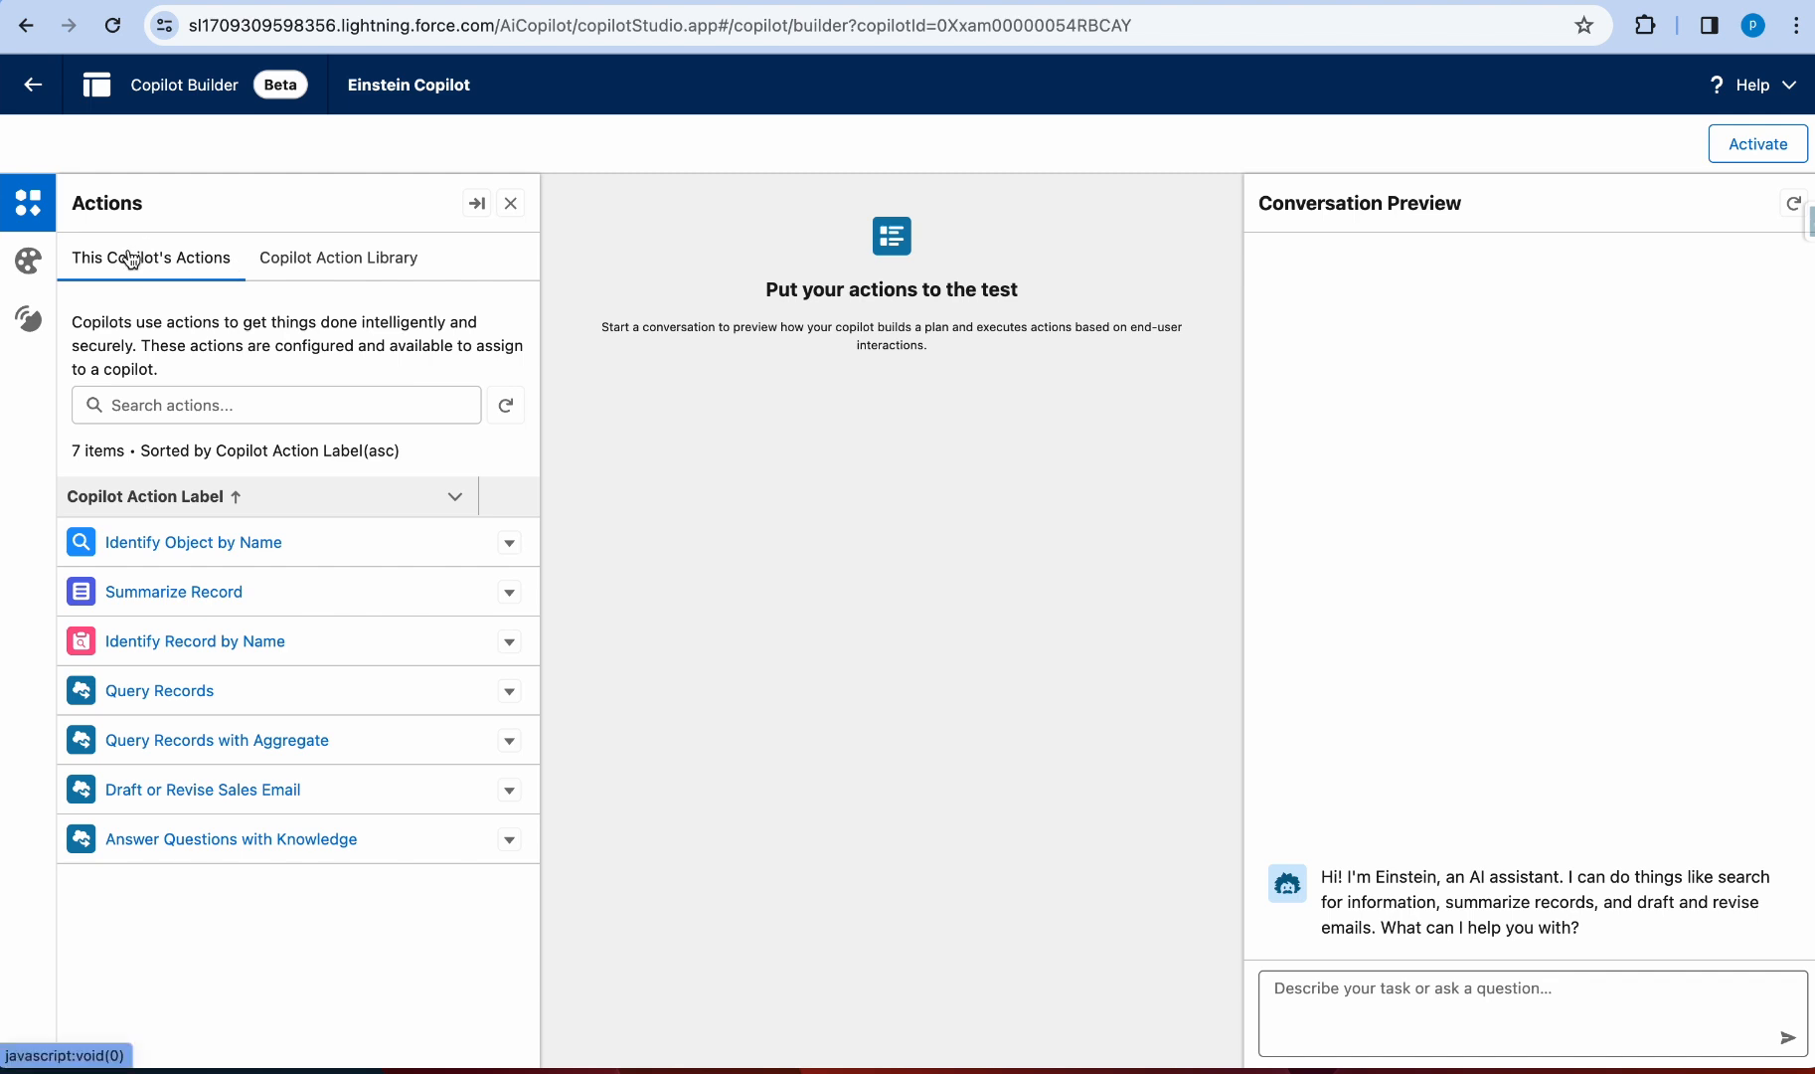
click(1297, 994)
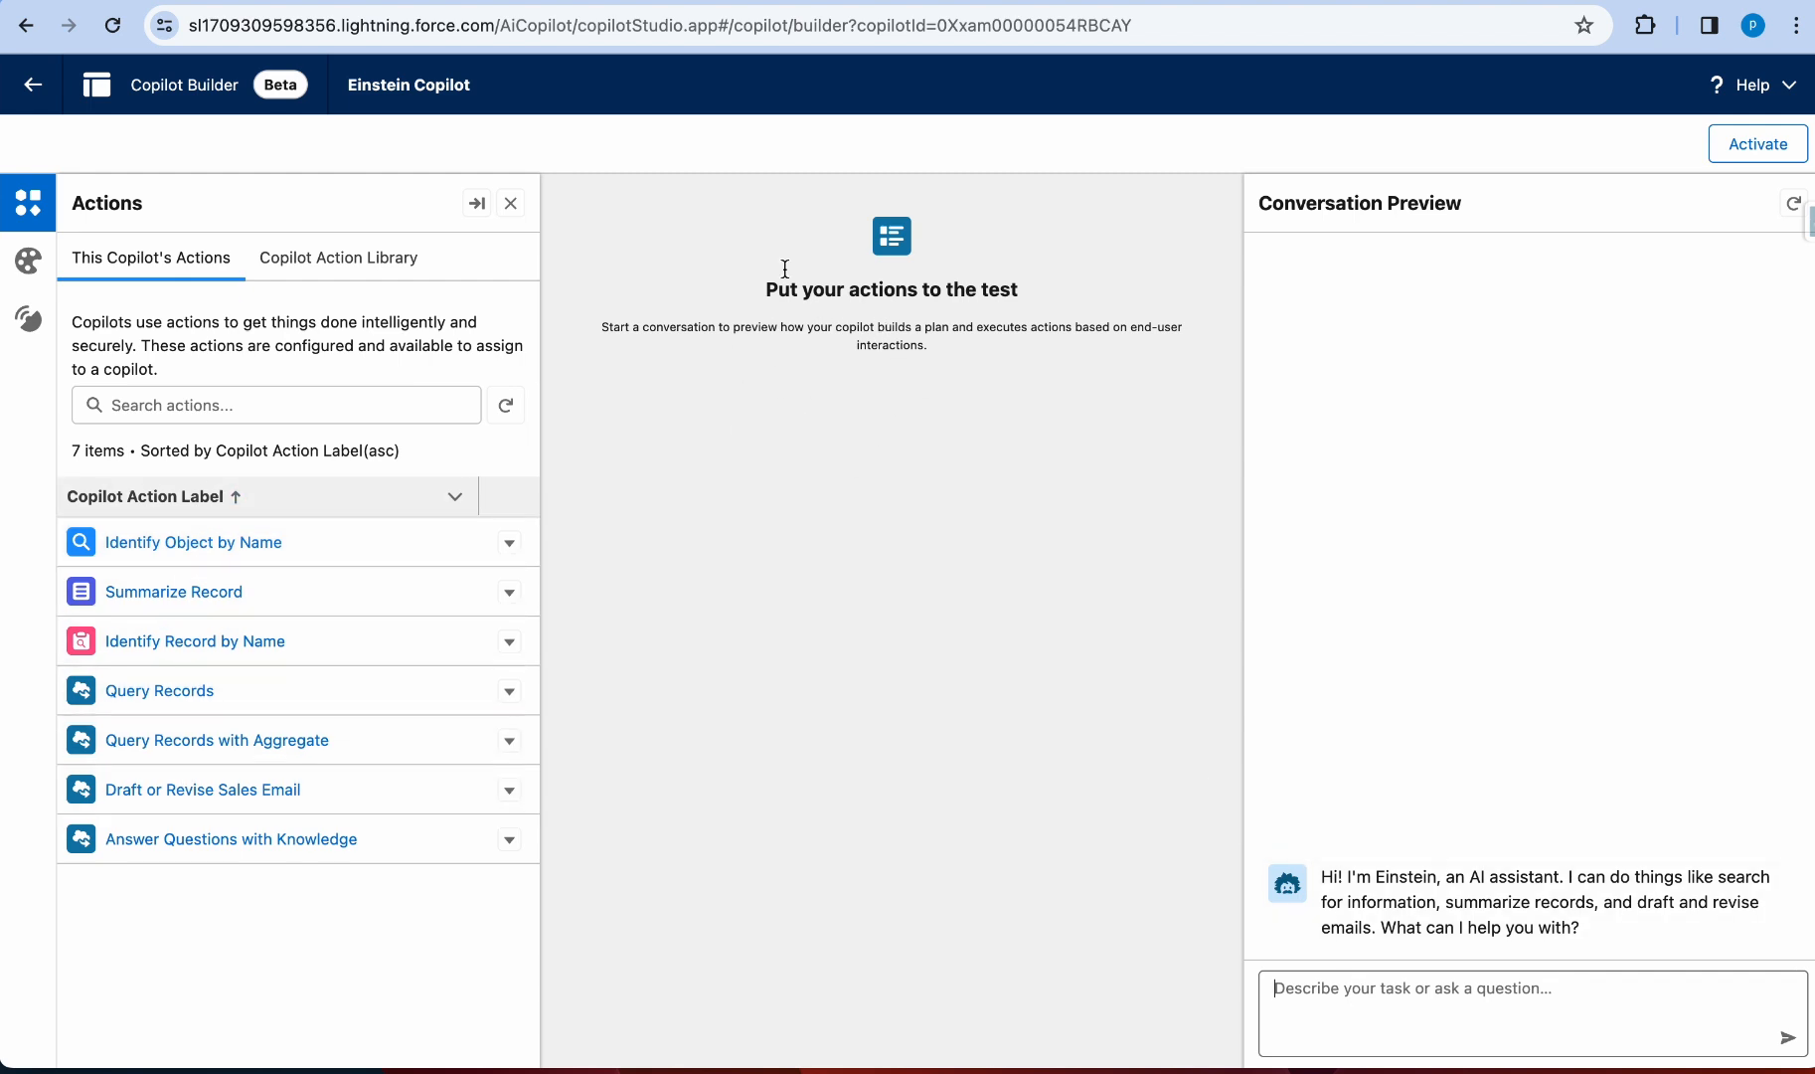
drag(759, 289, 1034, 299)
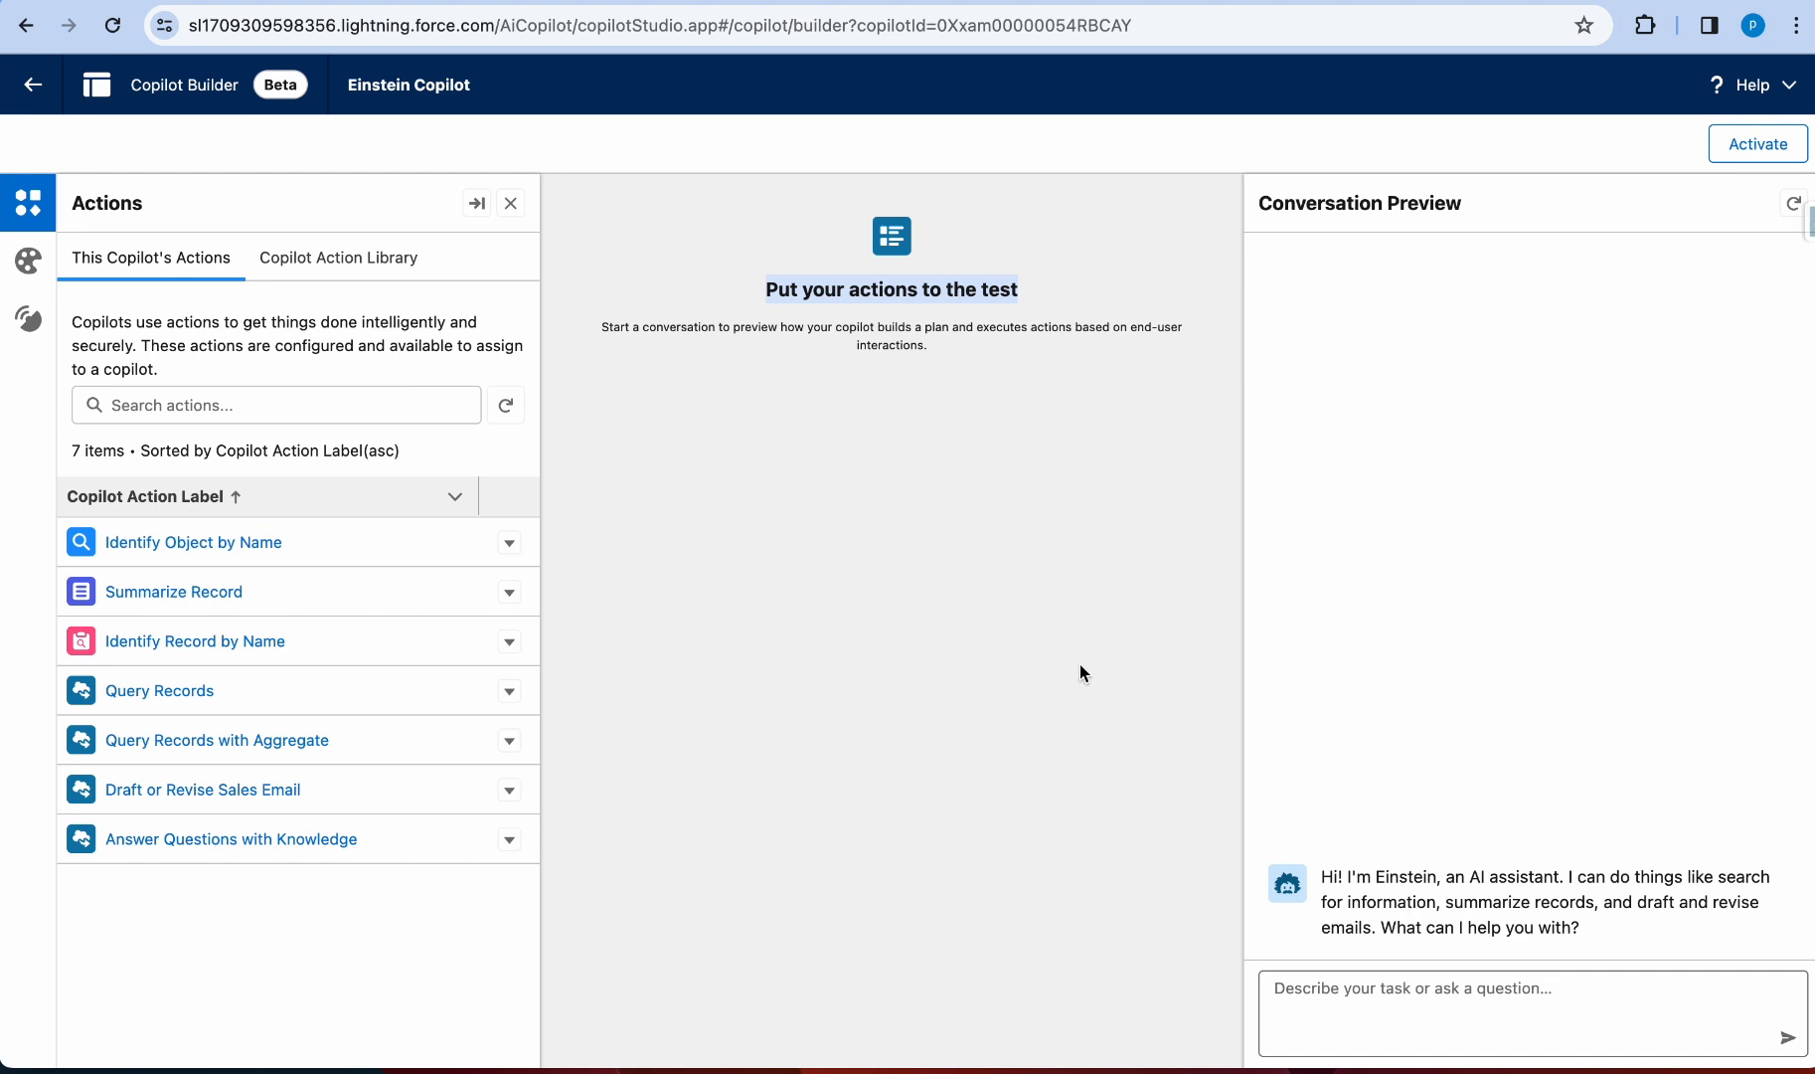
click(31, 92)
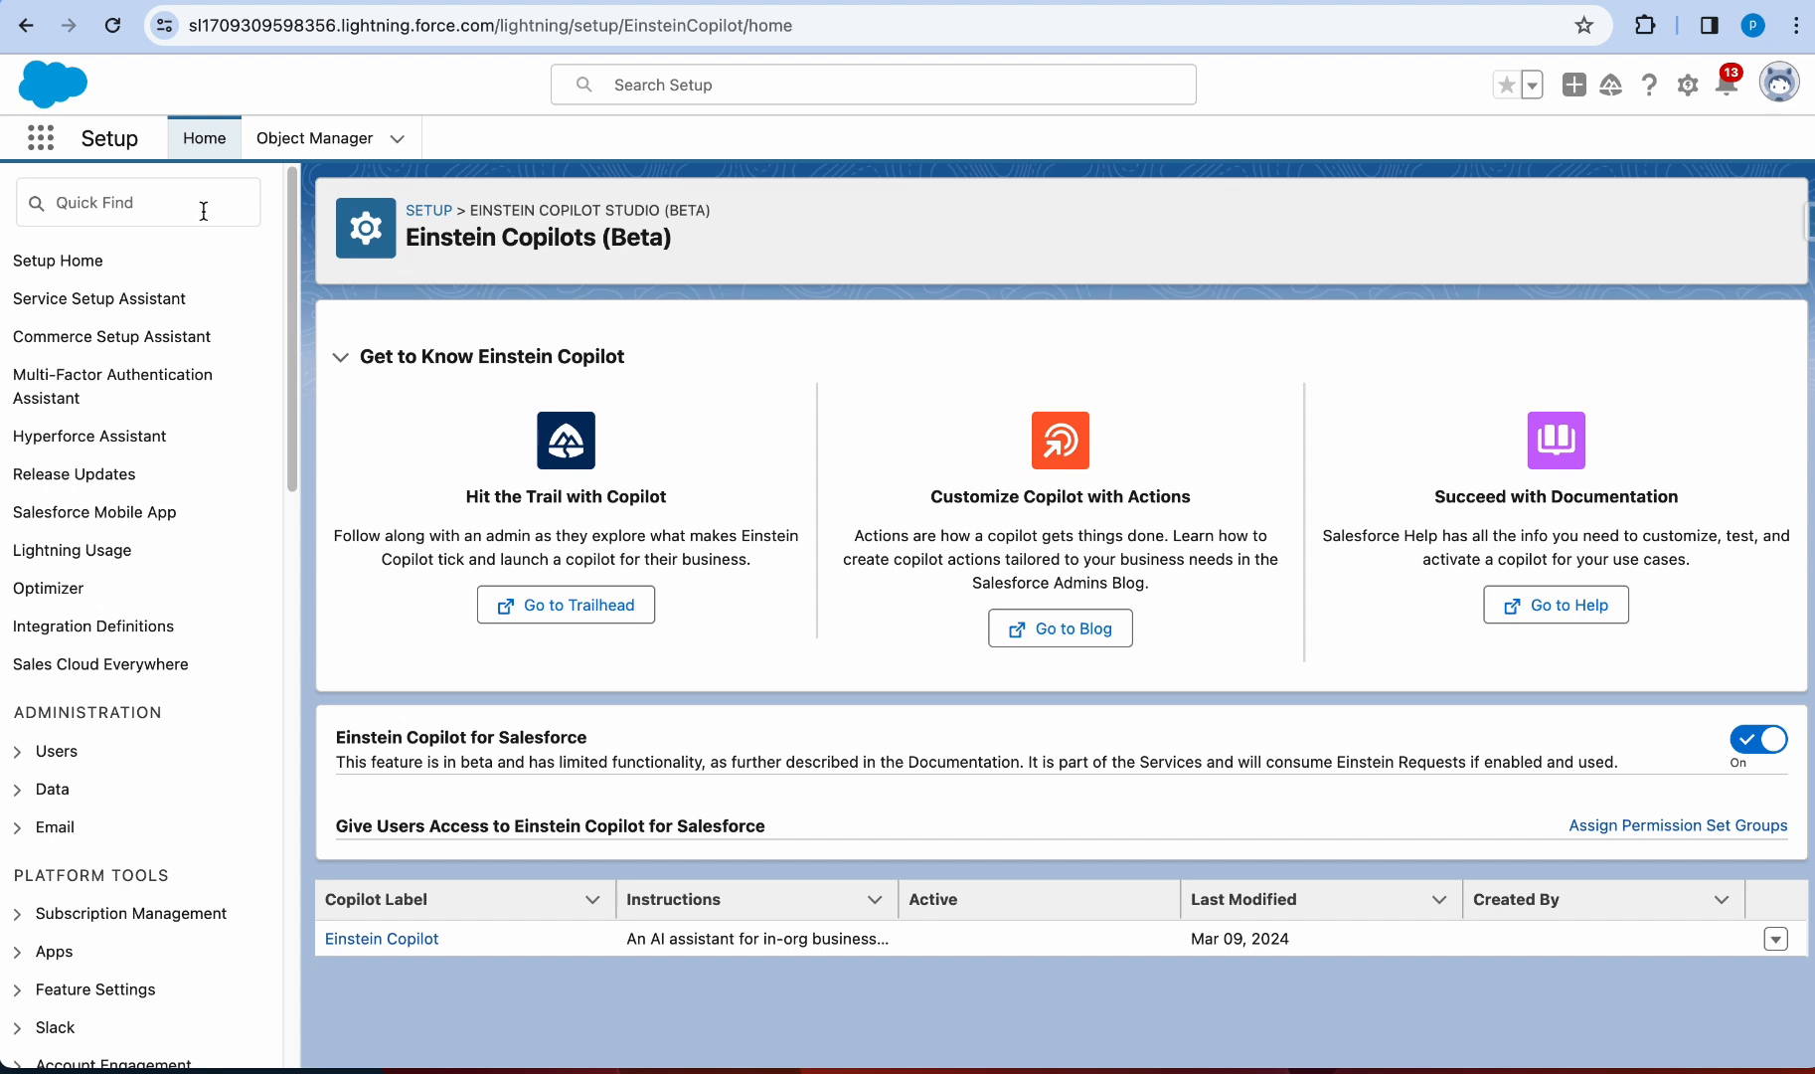
Step: Search the Setup pages for "generative"
click(203, 211)
text(g)
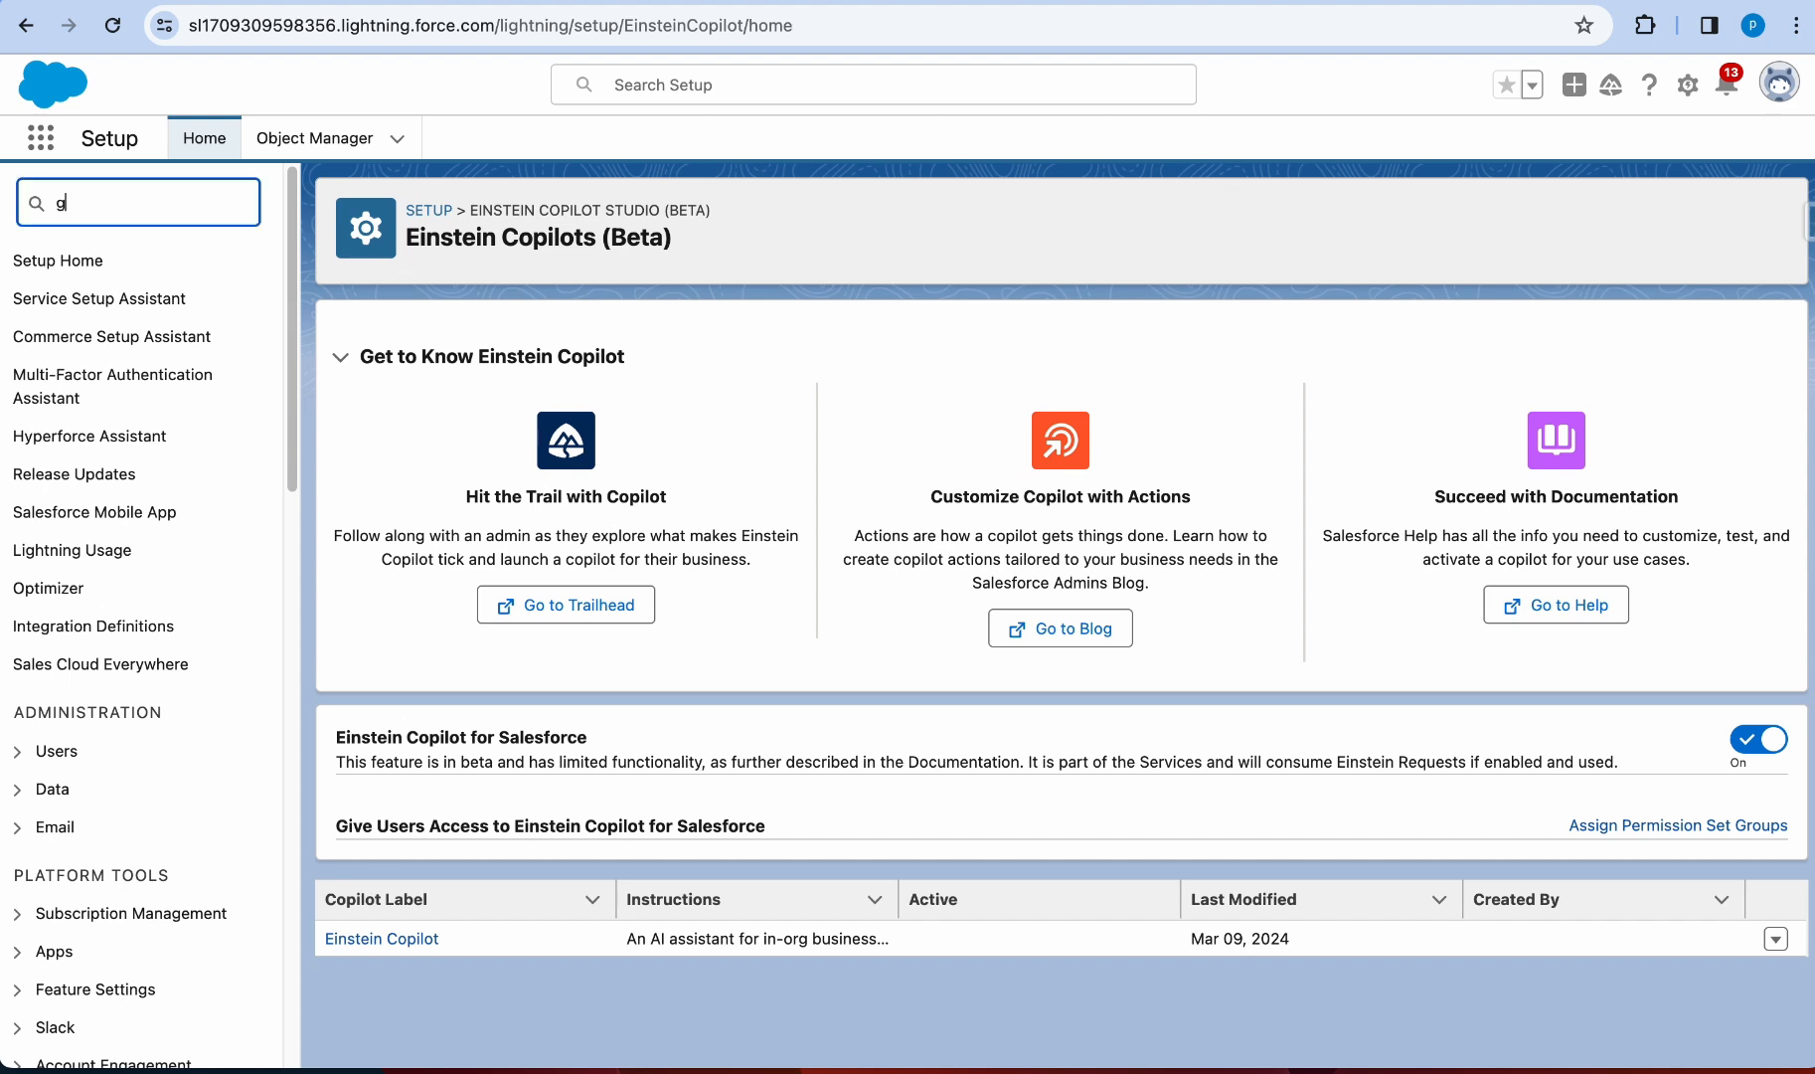
text(enrative)
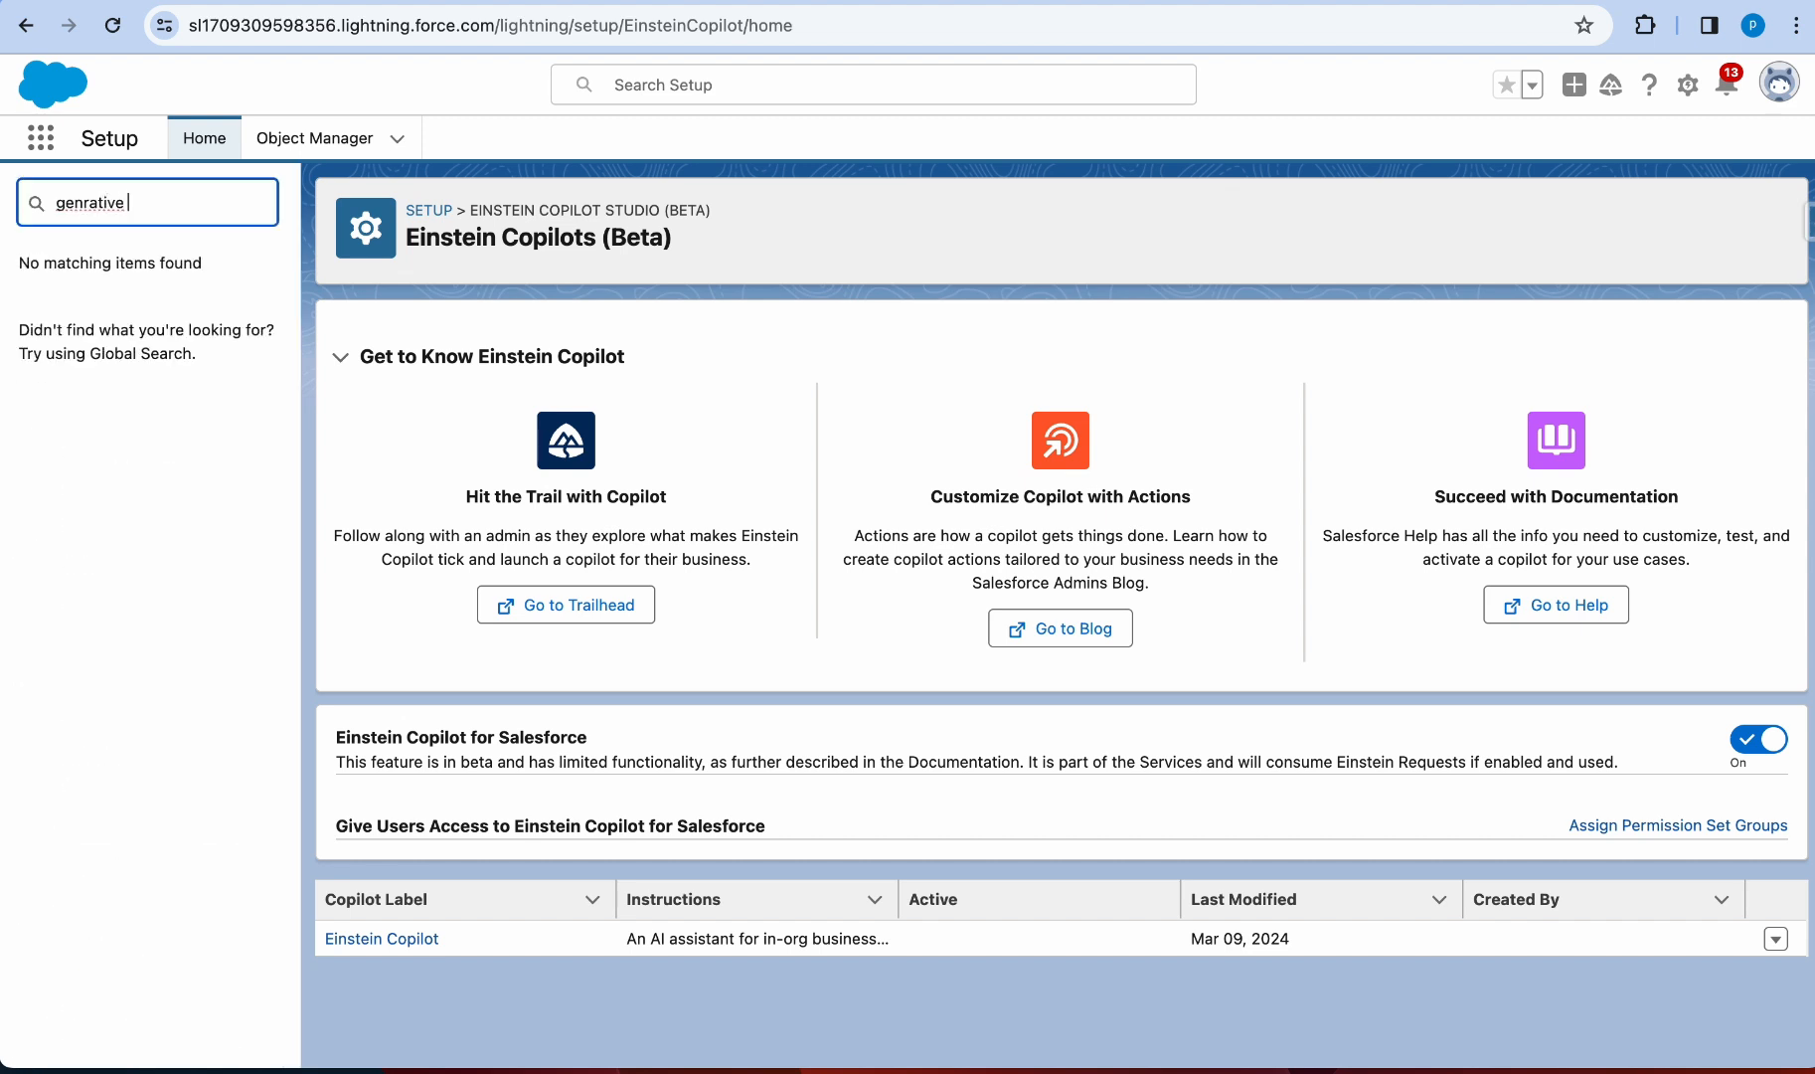
key(BackSpace)
key(BackSpace)
key(BackSpace)
key(BackSpace)
key(BackSpace)
key(BackSpace)
key(BackSpace)
text(er)
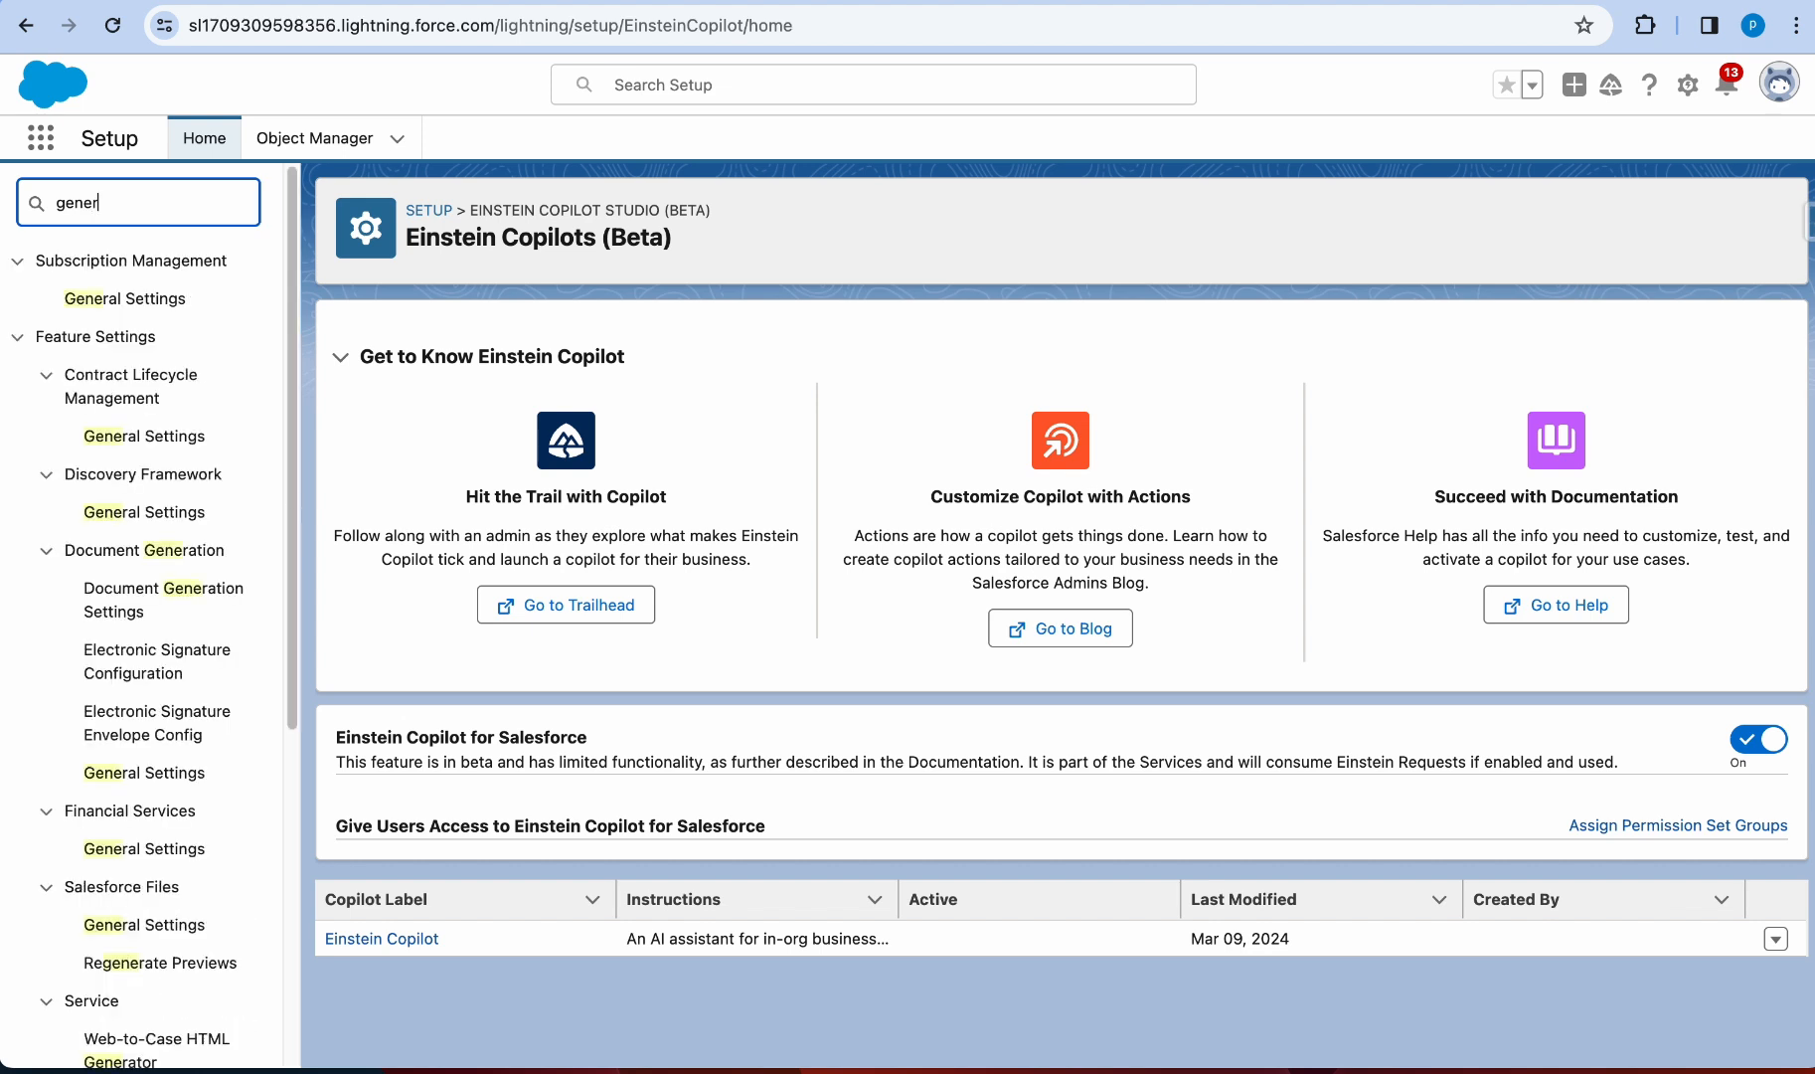
text(ative)
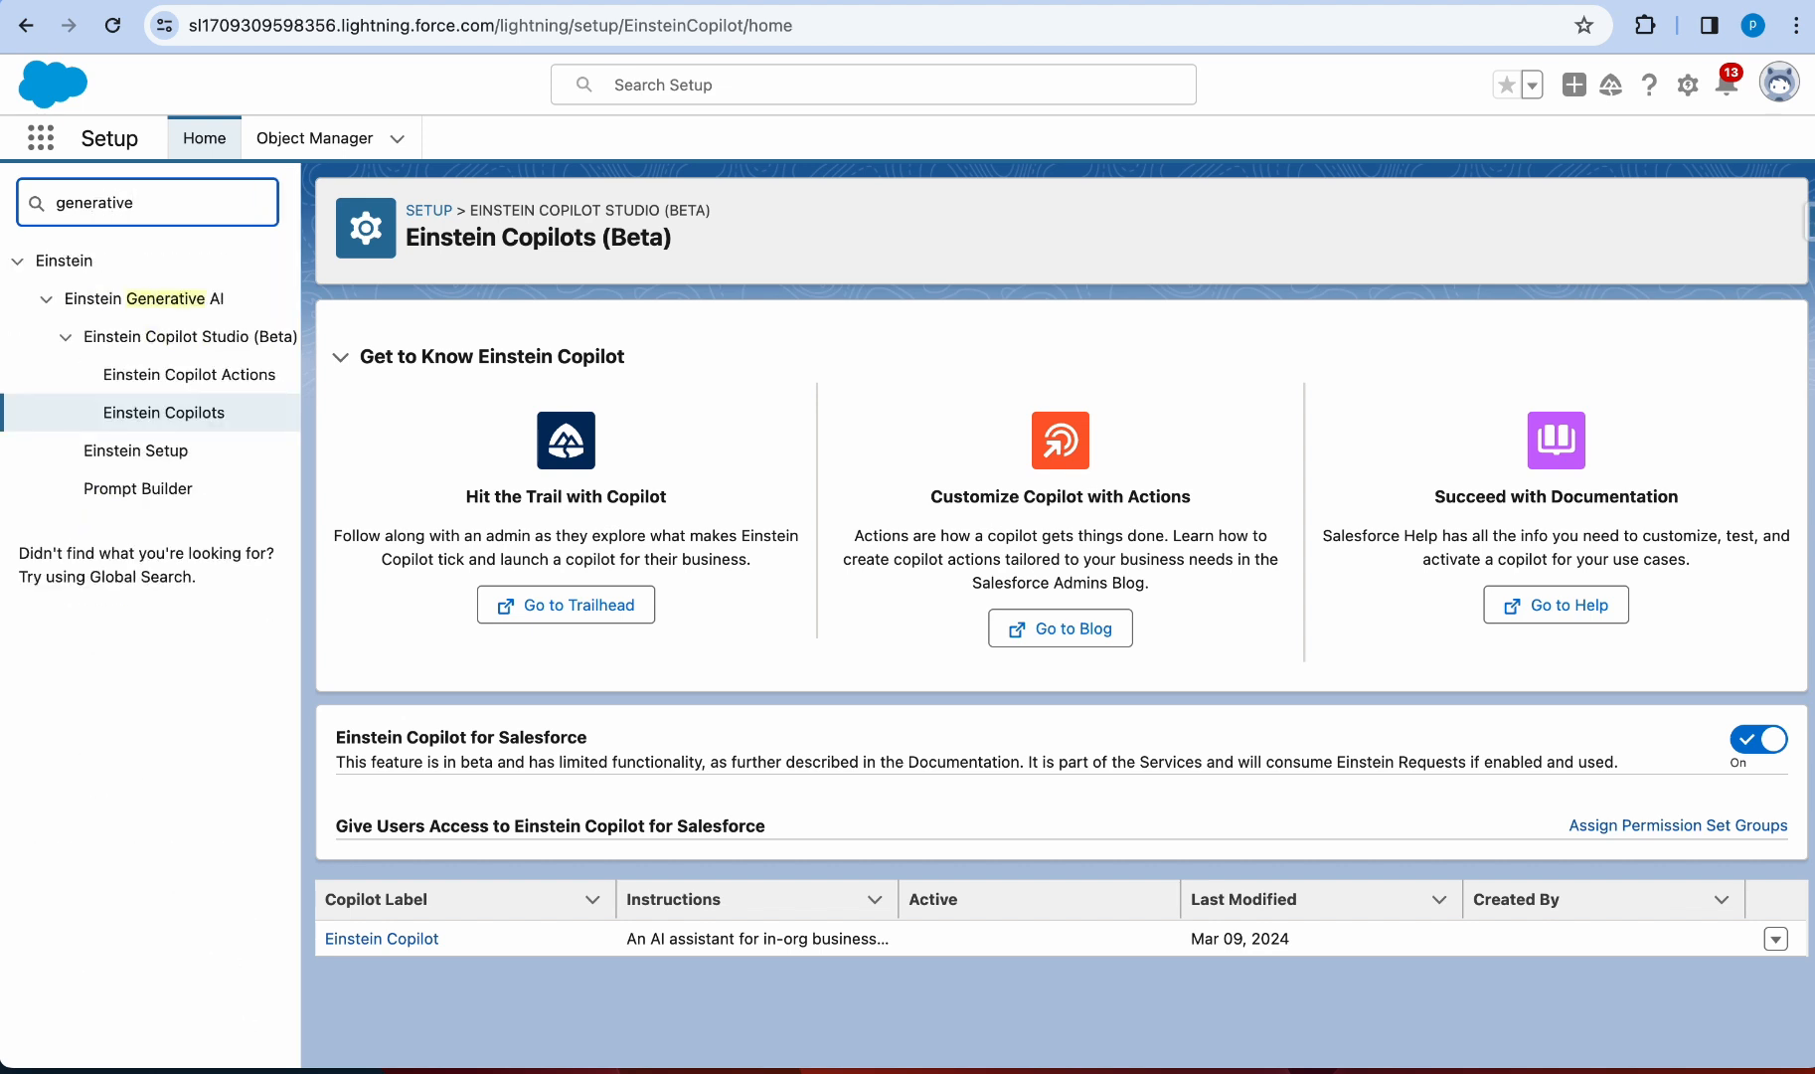
Step: Open the Einstein Copilot Actions page and widen the Copilot Action Label column
click(182, 379)
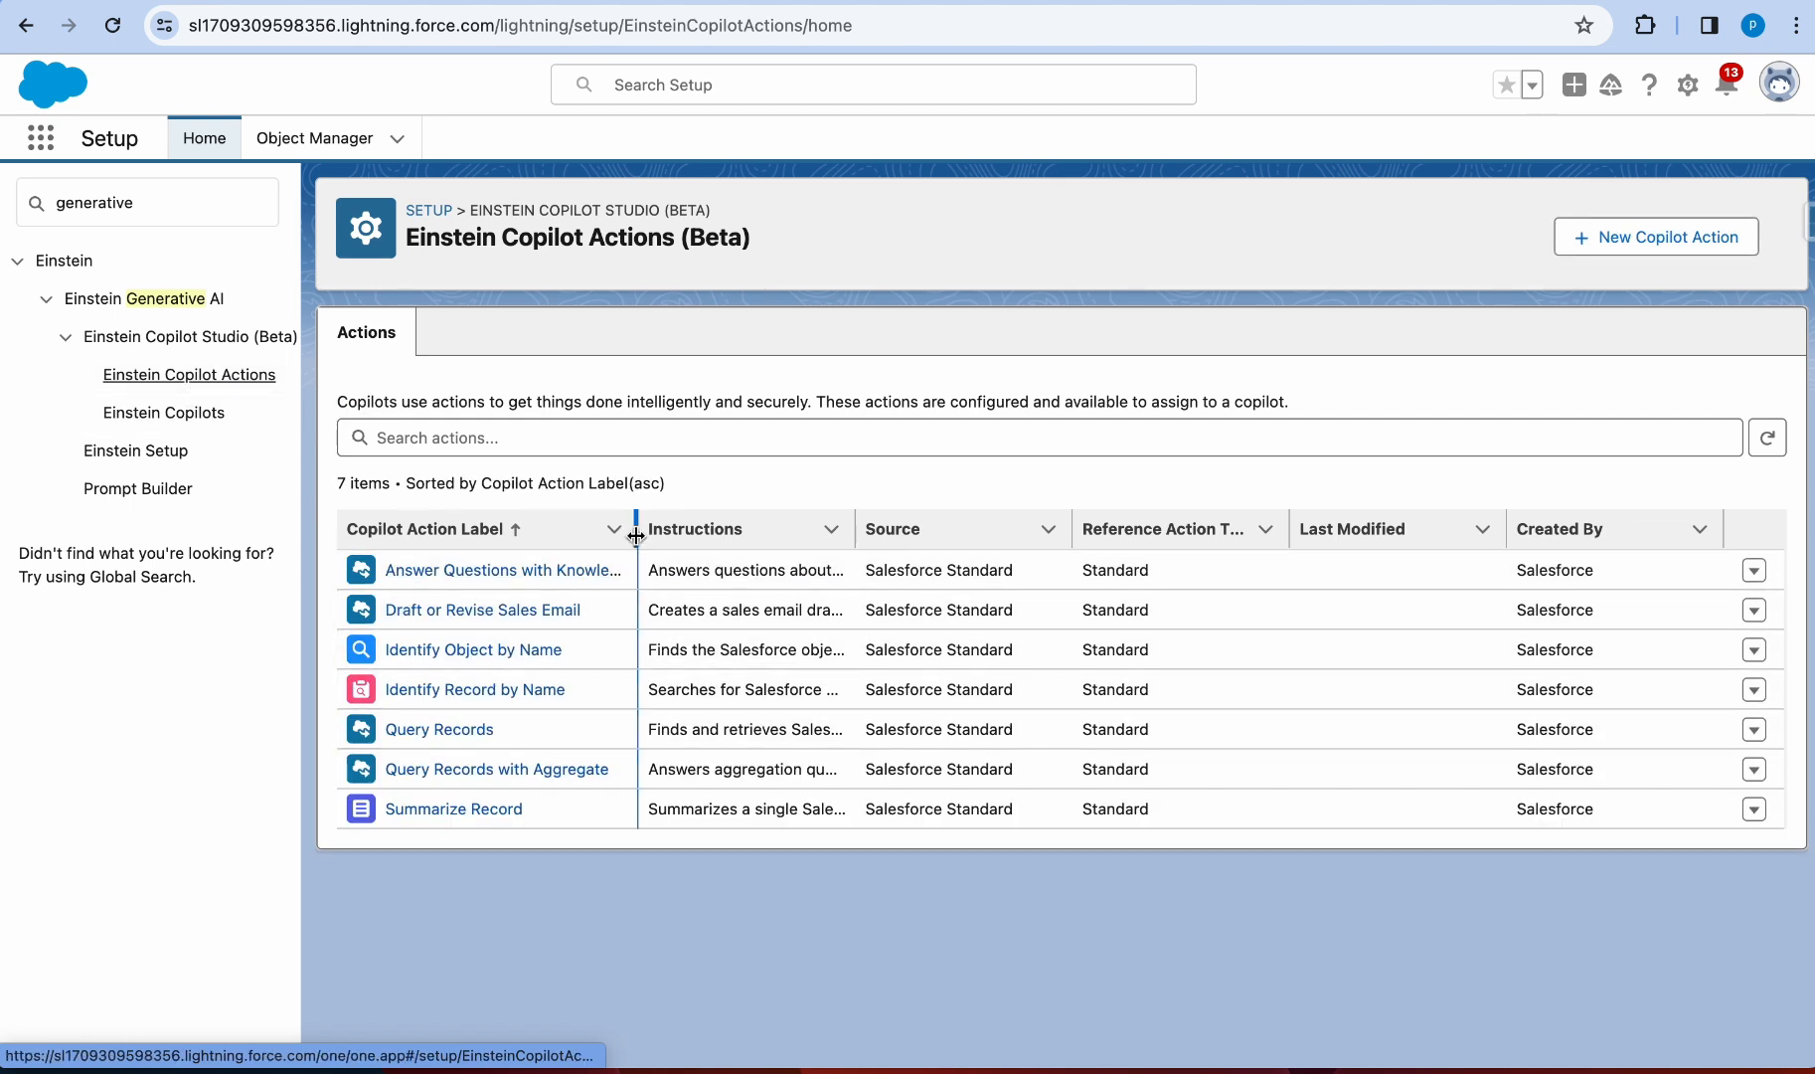
drag(736, 543, 735, 543)
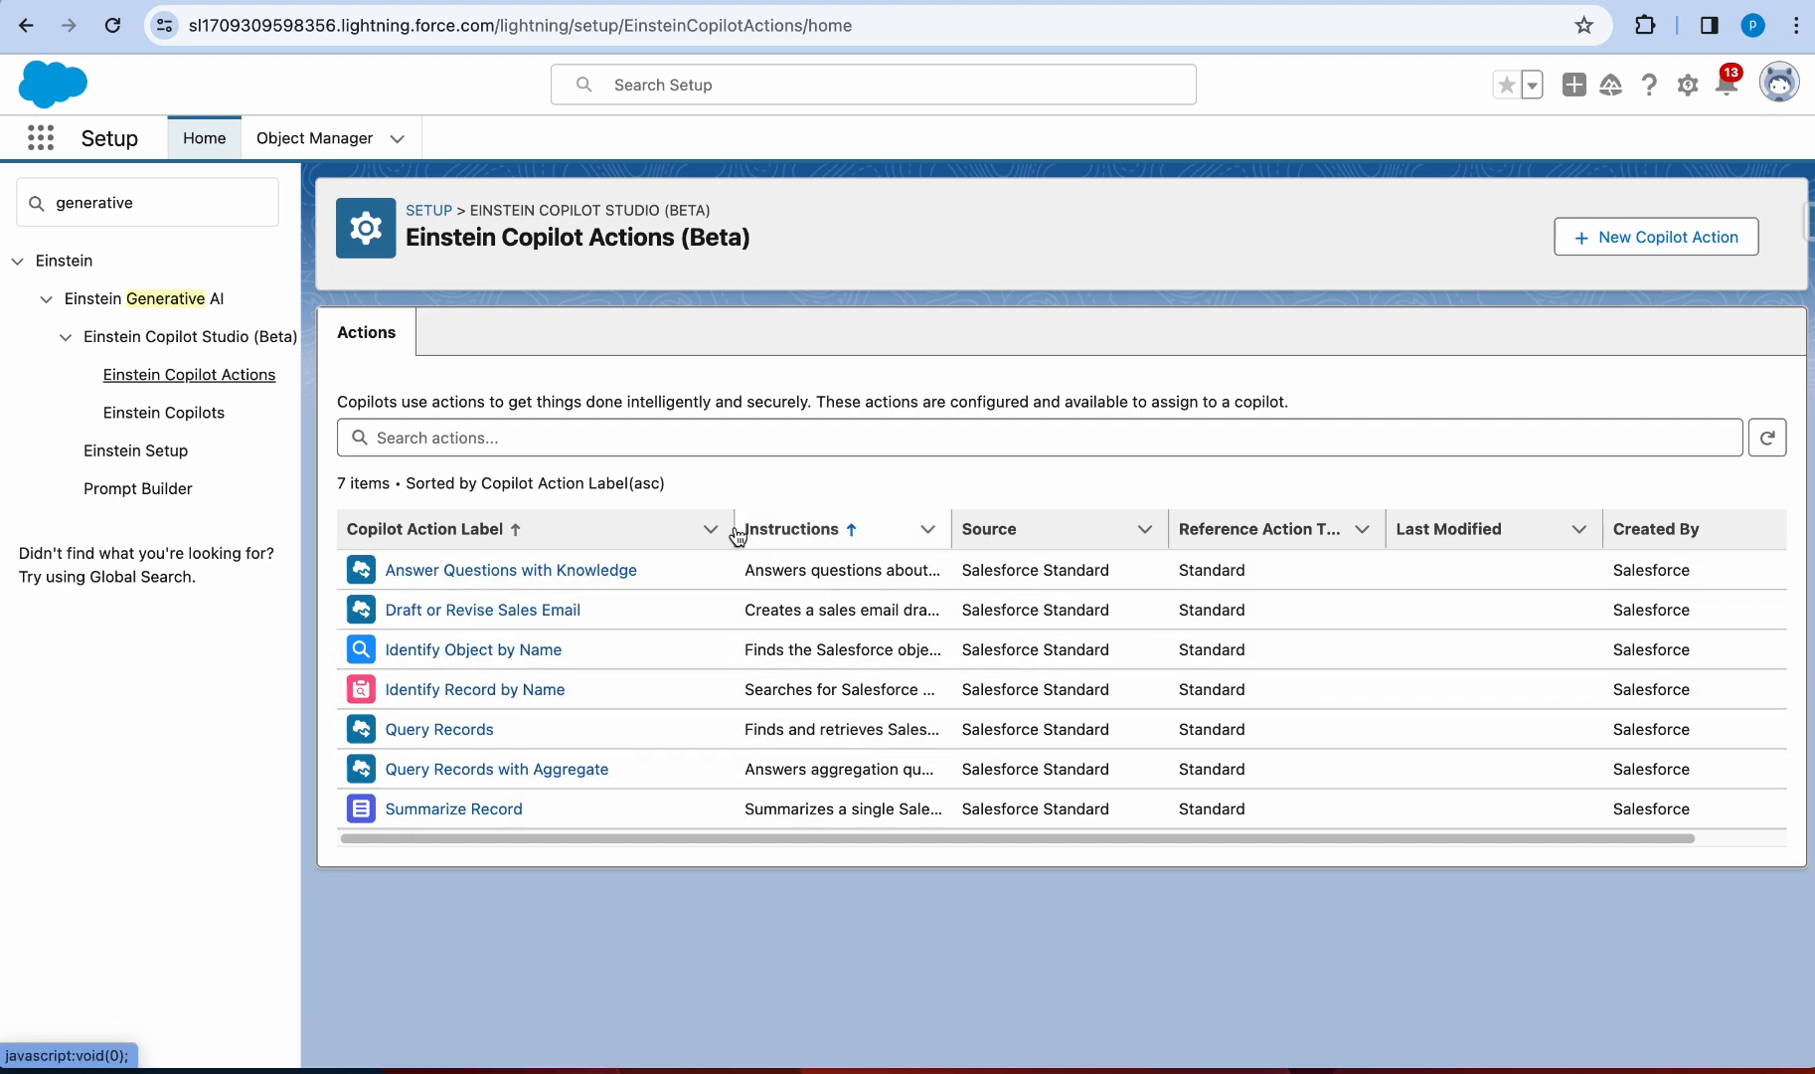
drag(731, 528, 703, 528)
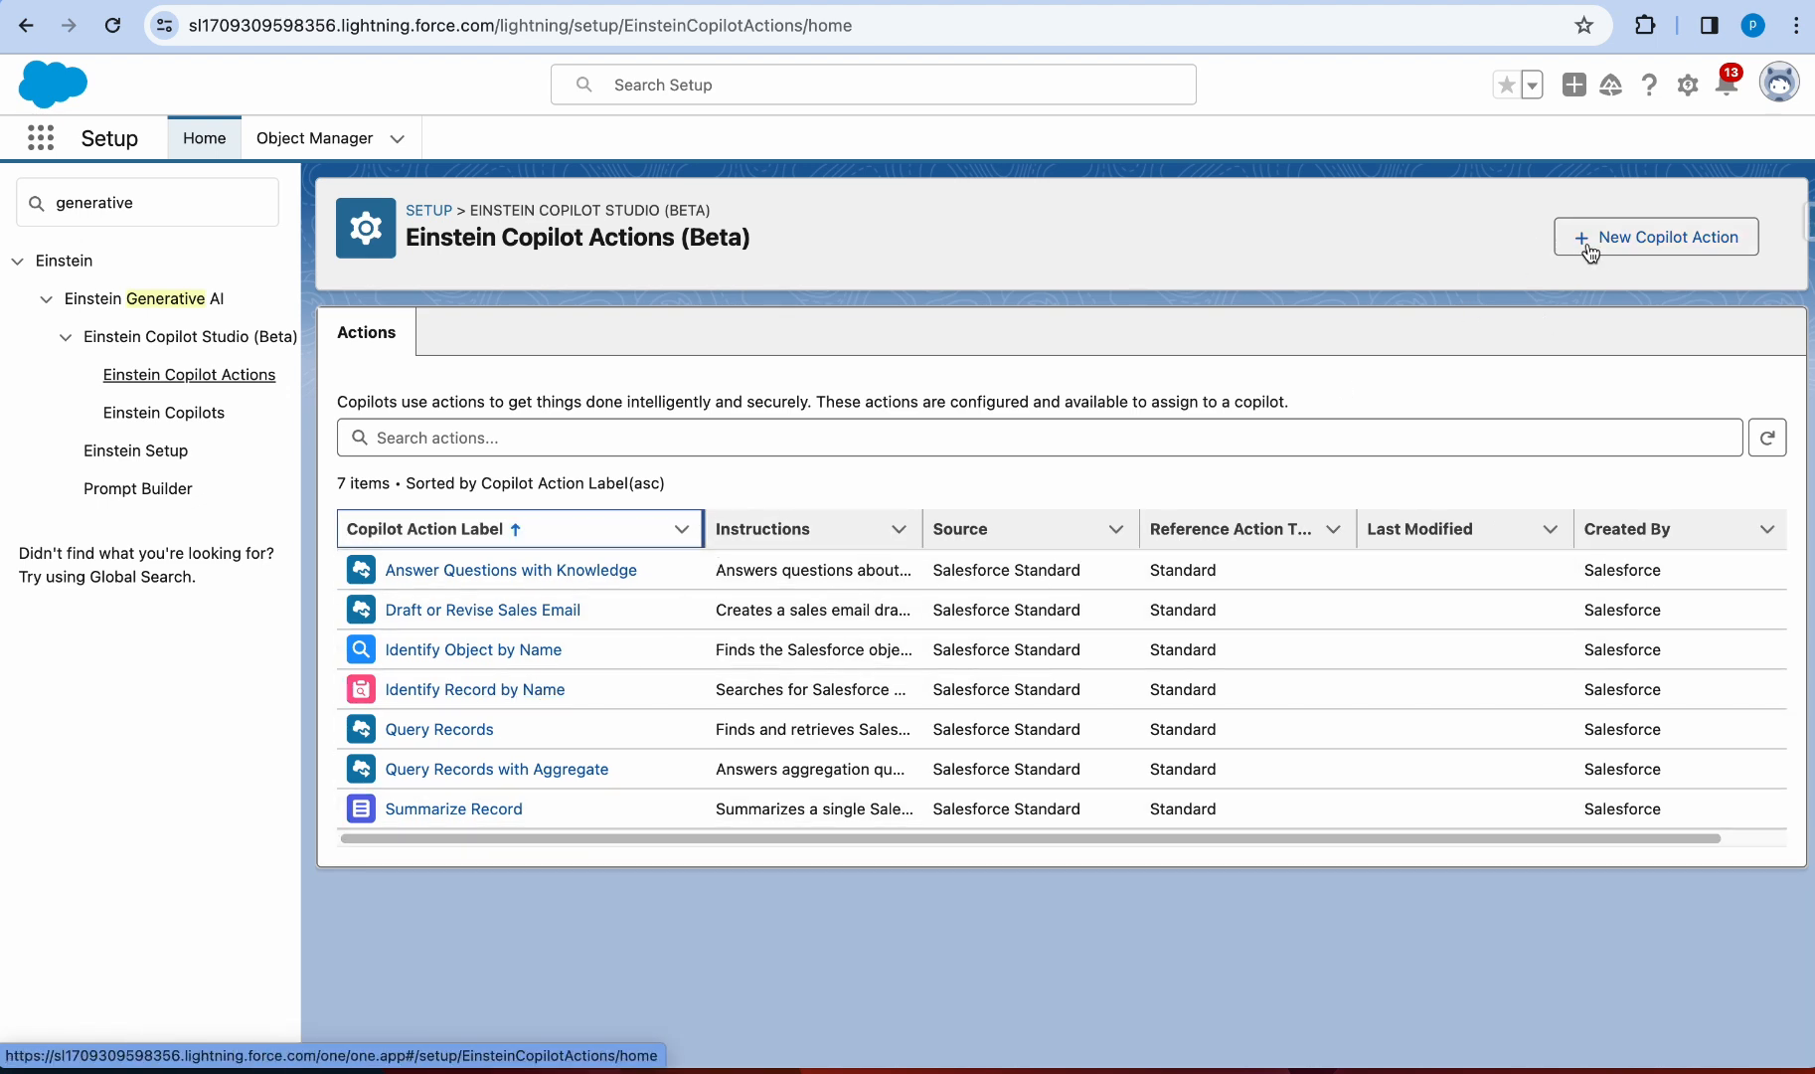
Step: Start a new copilot action and review the reference action types and the prompt templates available to connect
click(1670, 253)
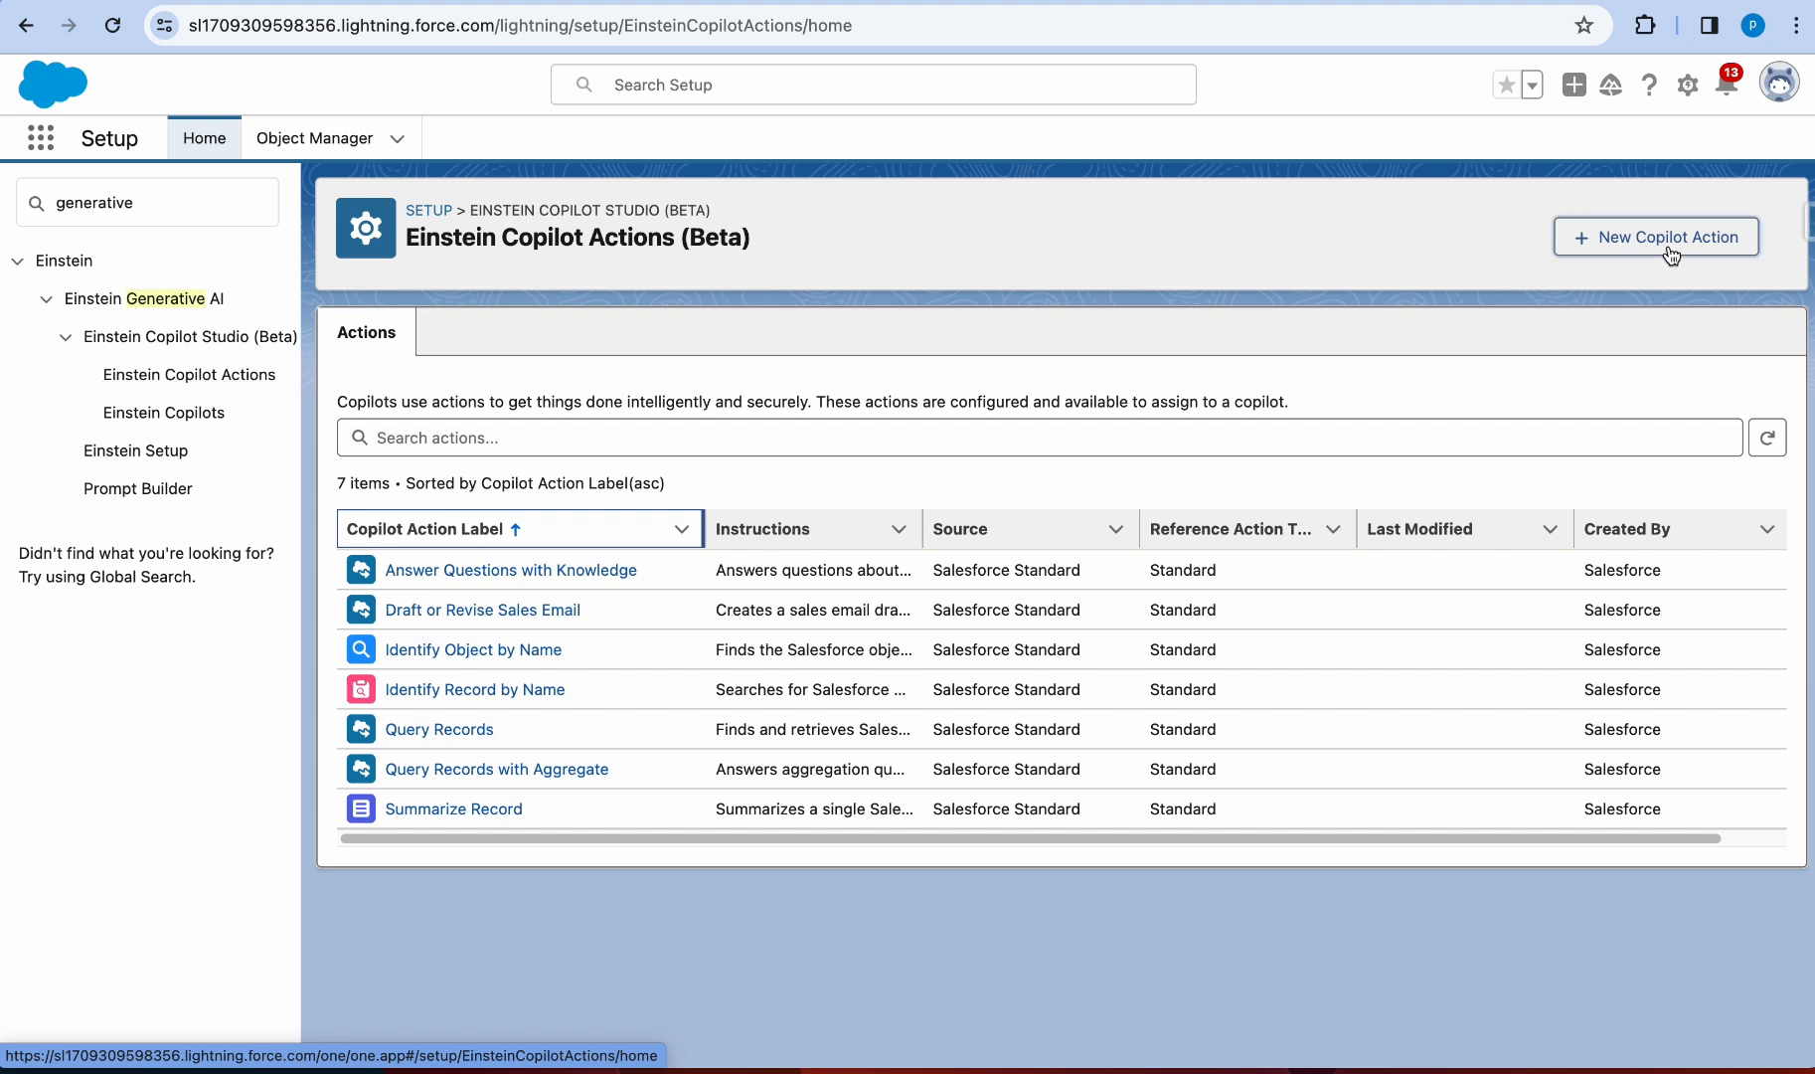
click(620, 463)
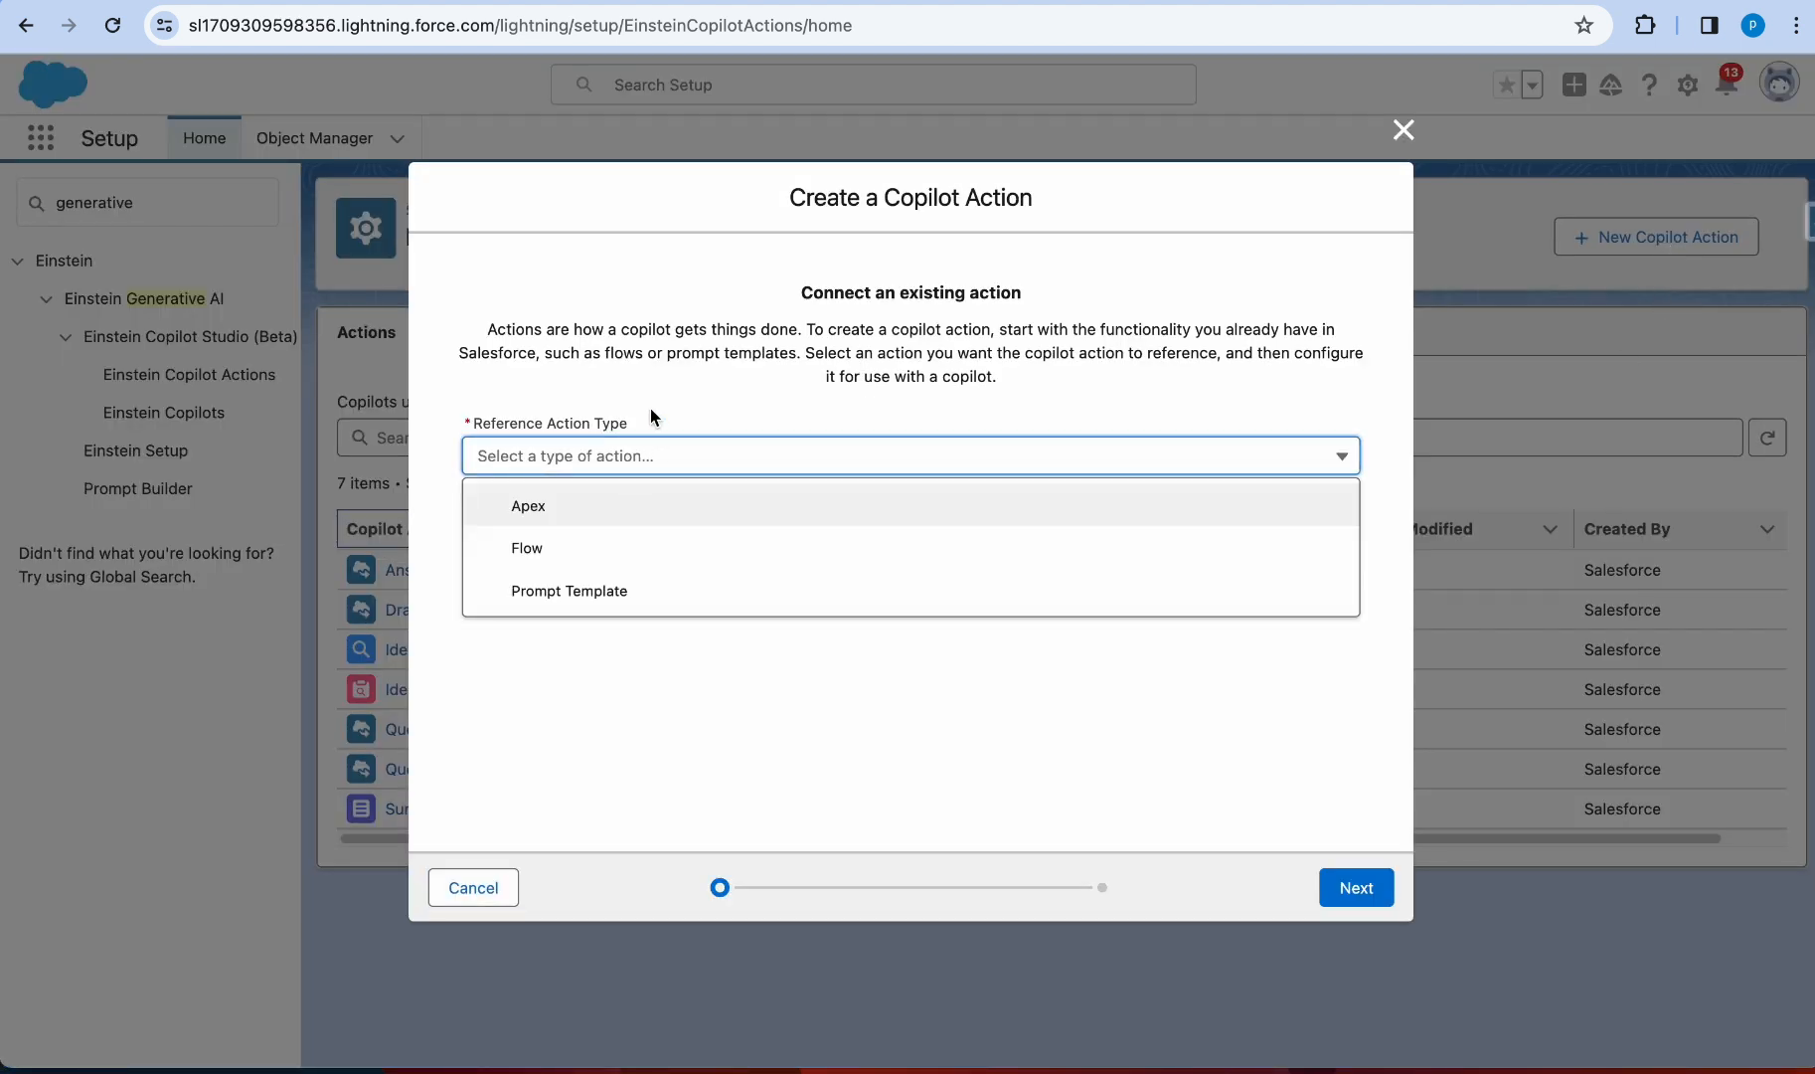
click(593, 507)
click(644, 467)
click(577, 547)
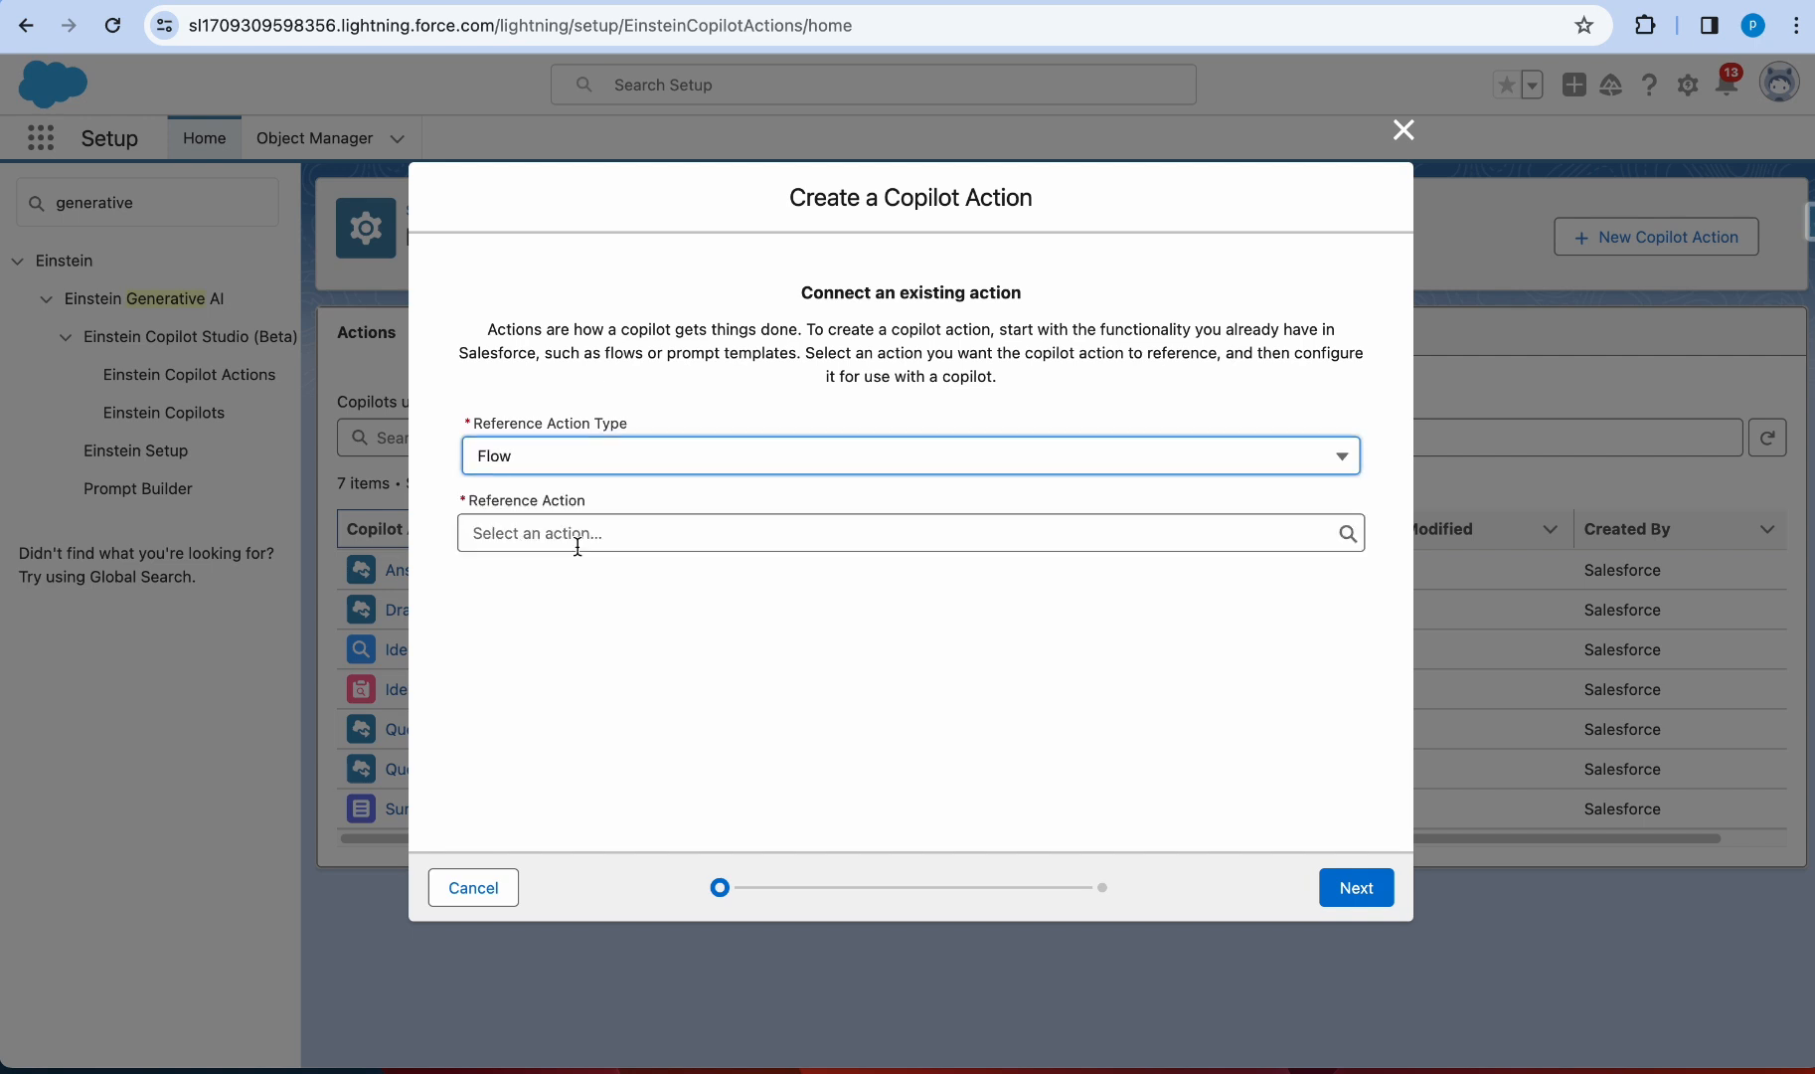
click(673, 464)
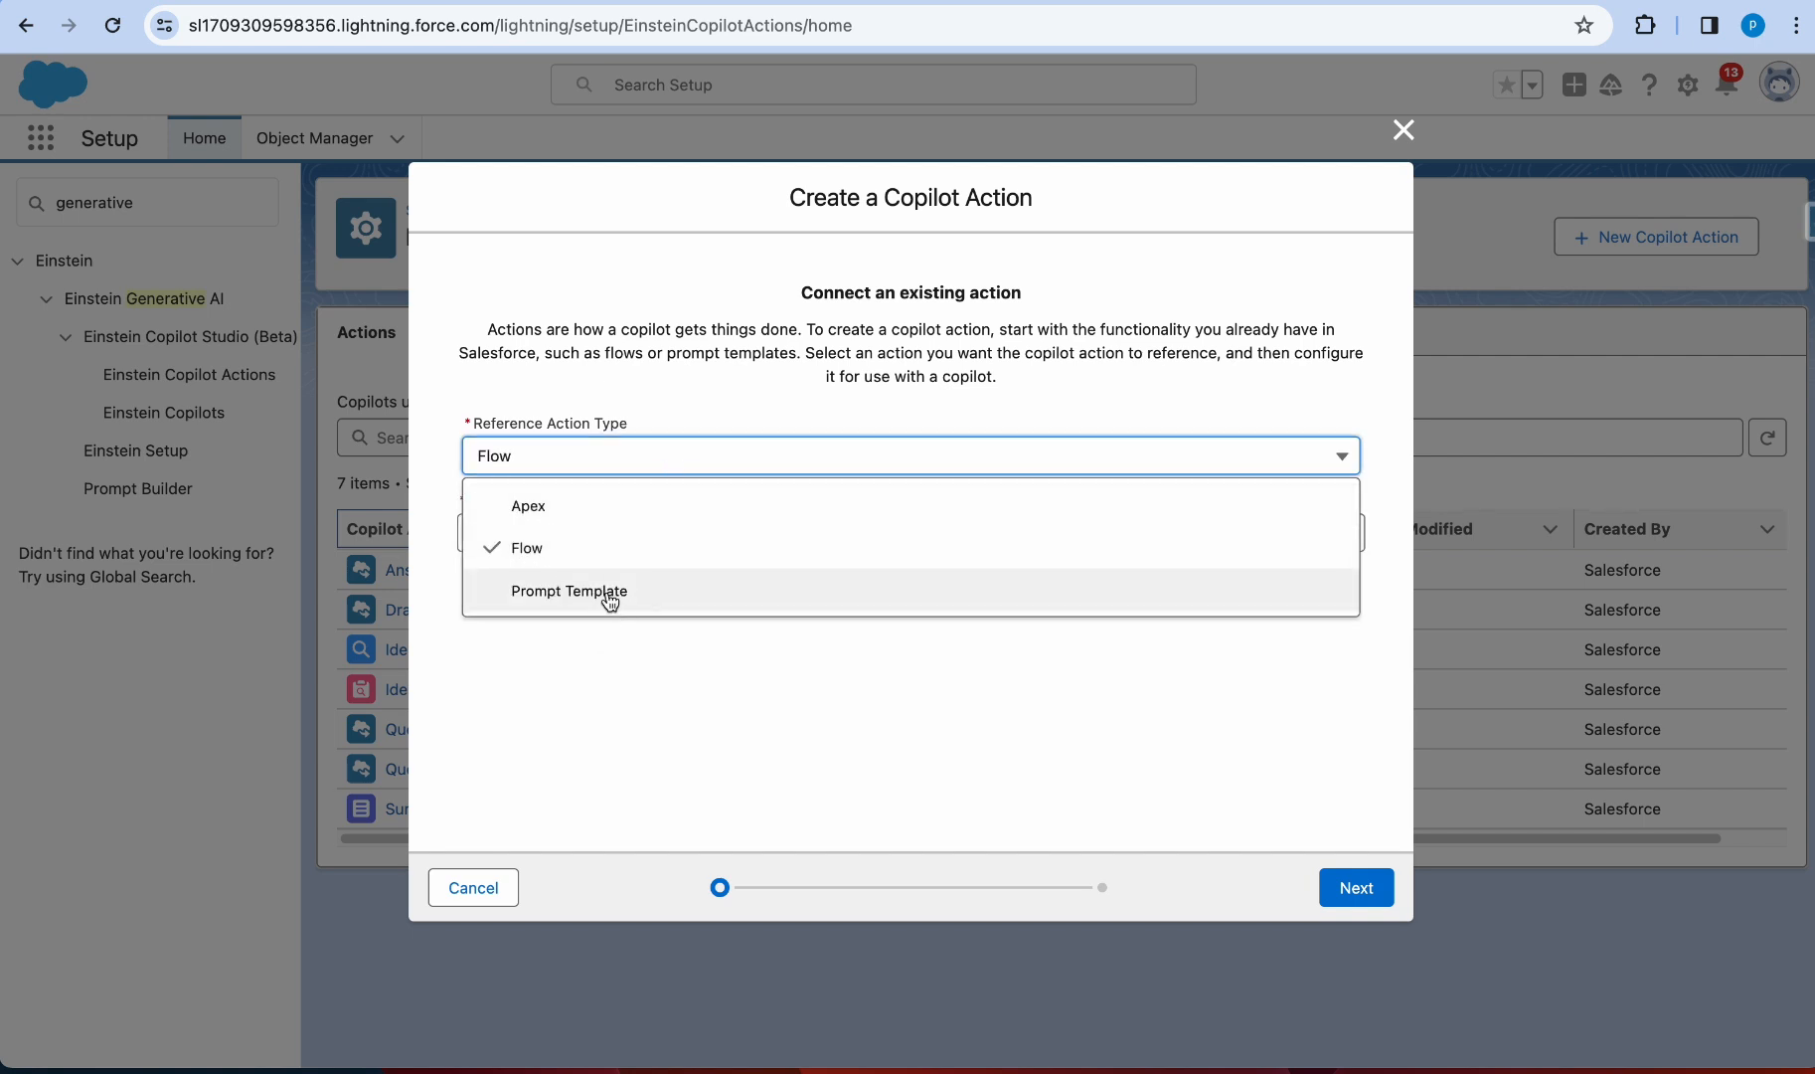
click(608, 595)
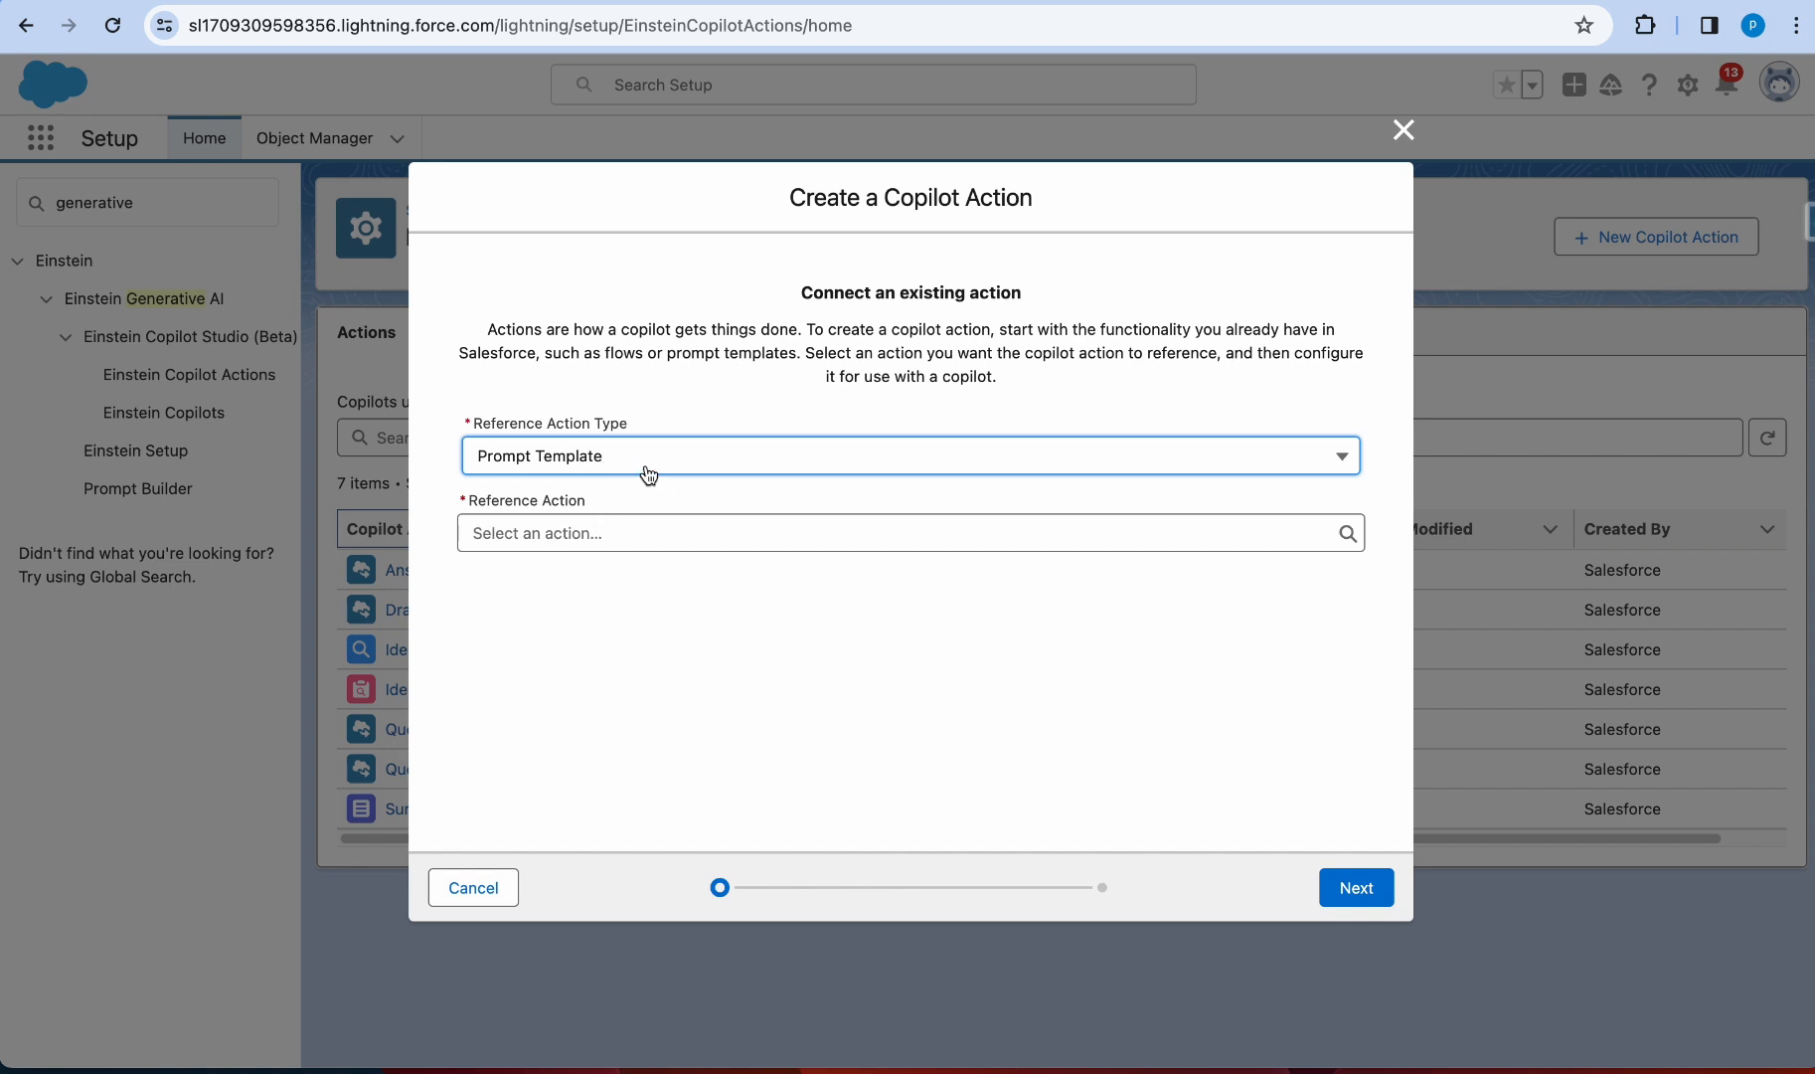
click(616, 542)
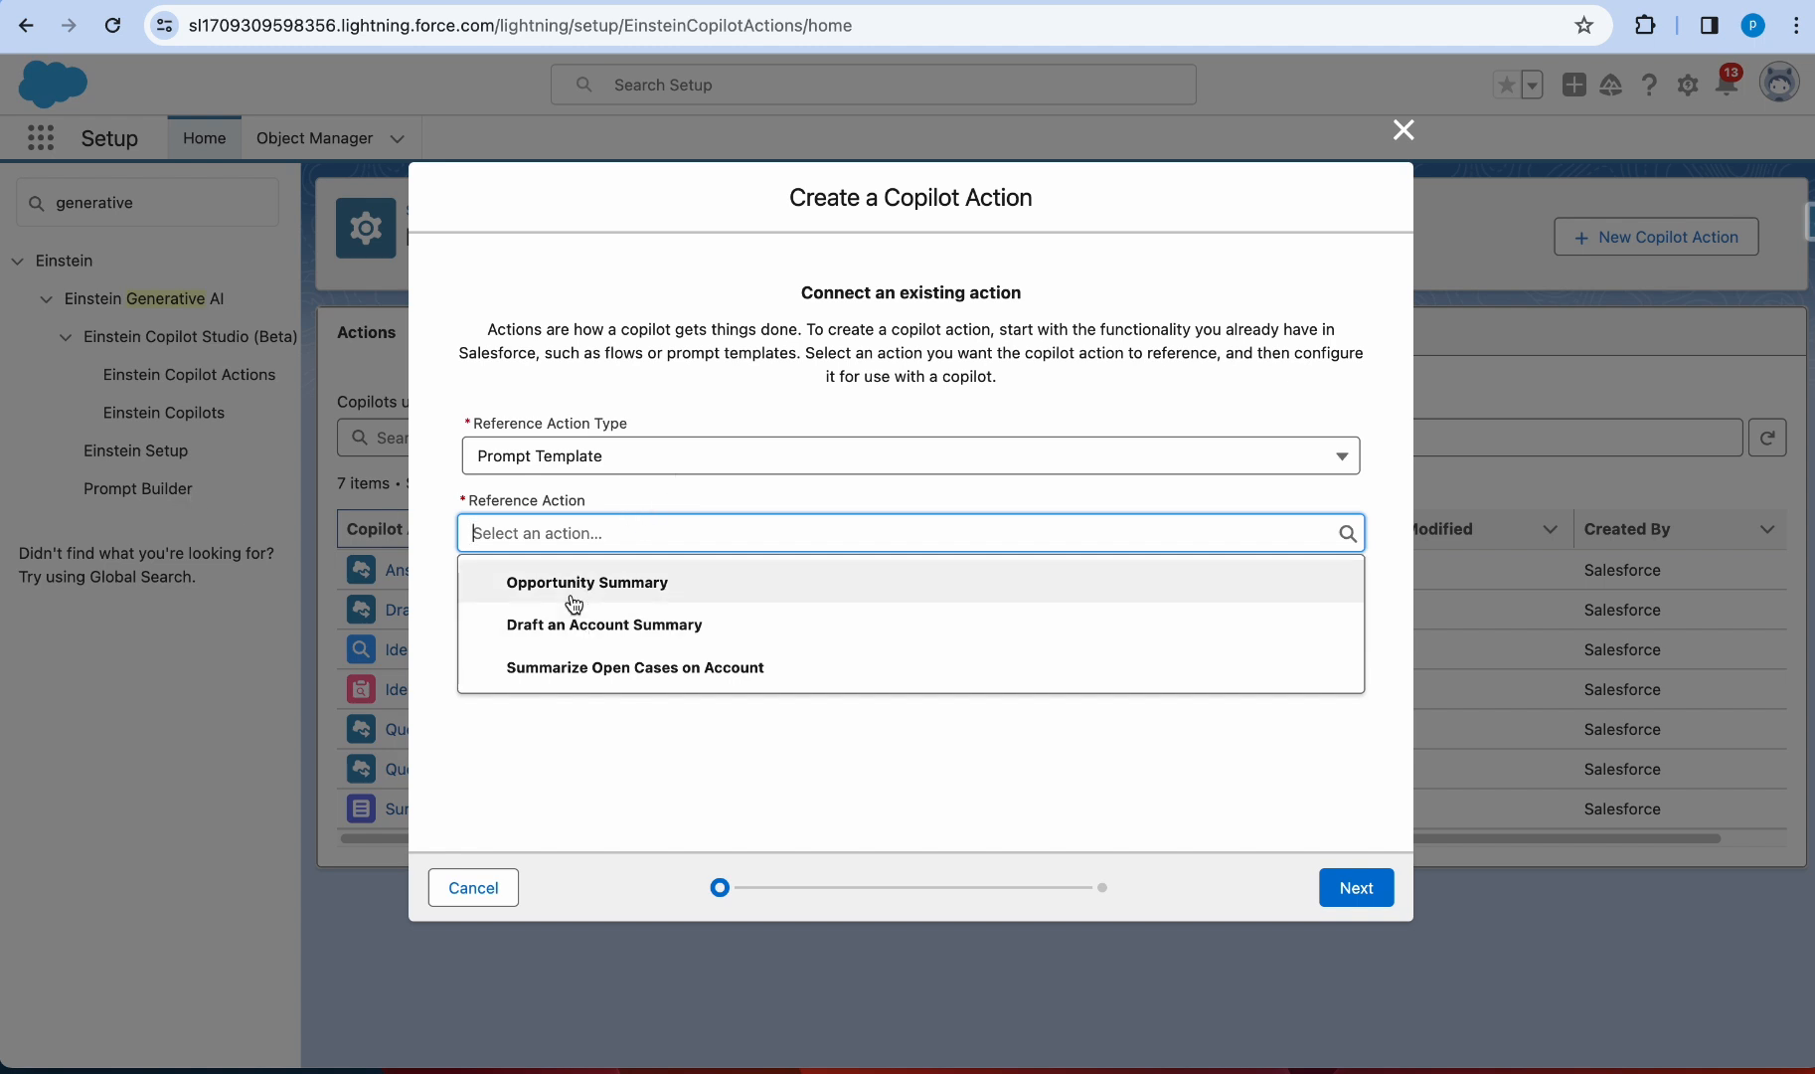
Step: Switch the reference action type to Flow, browse the available flows, and discard the new copilot action
click(644, 468)
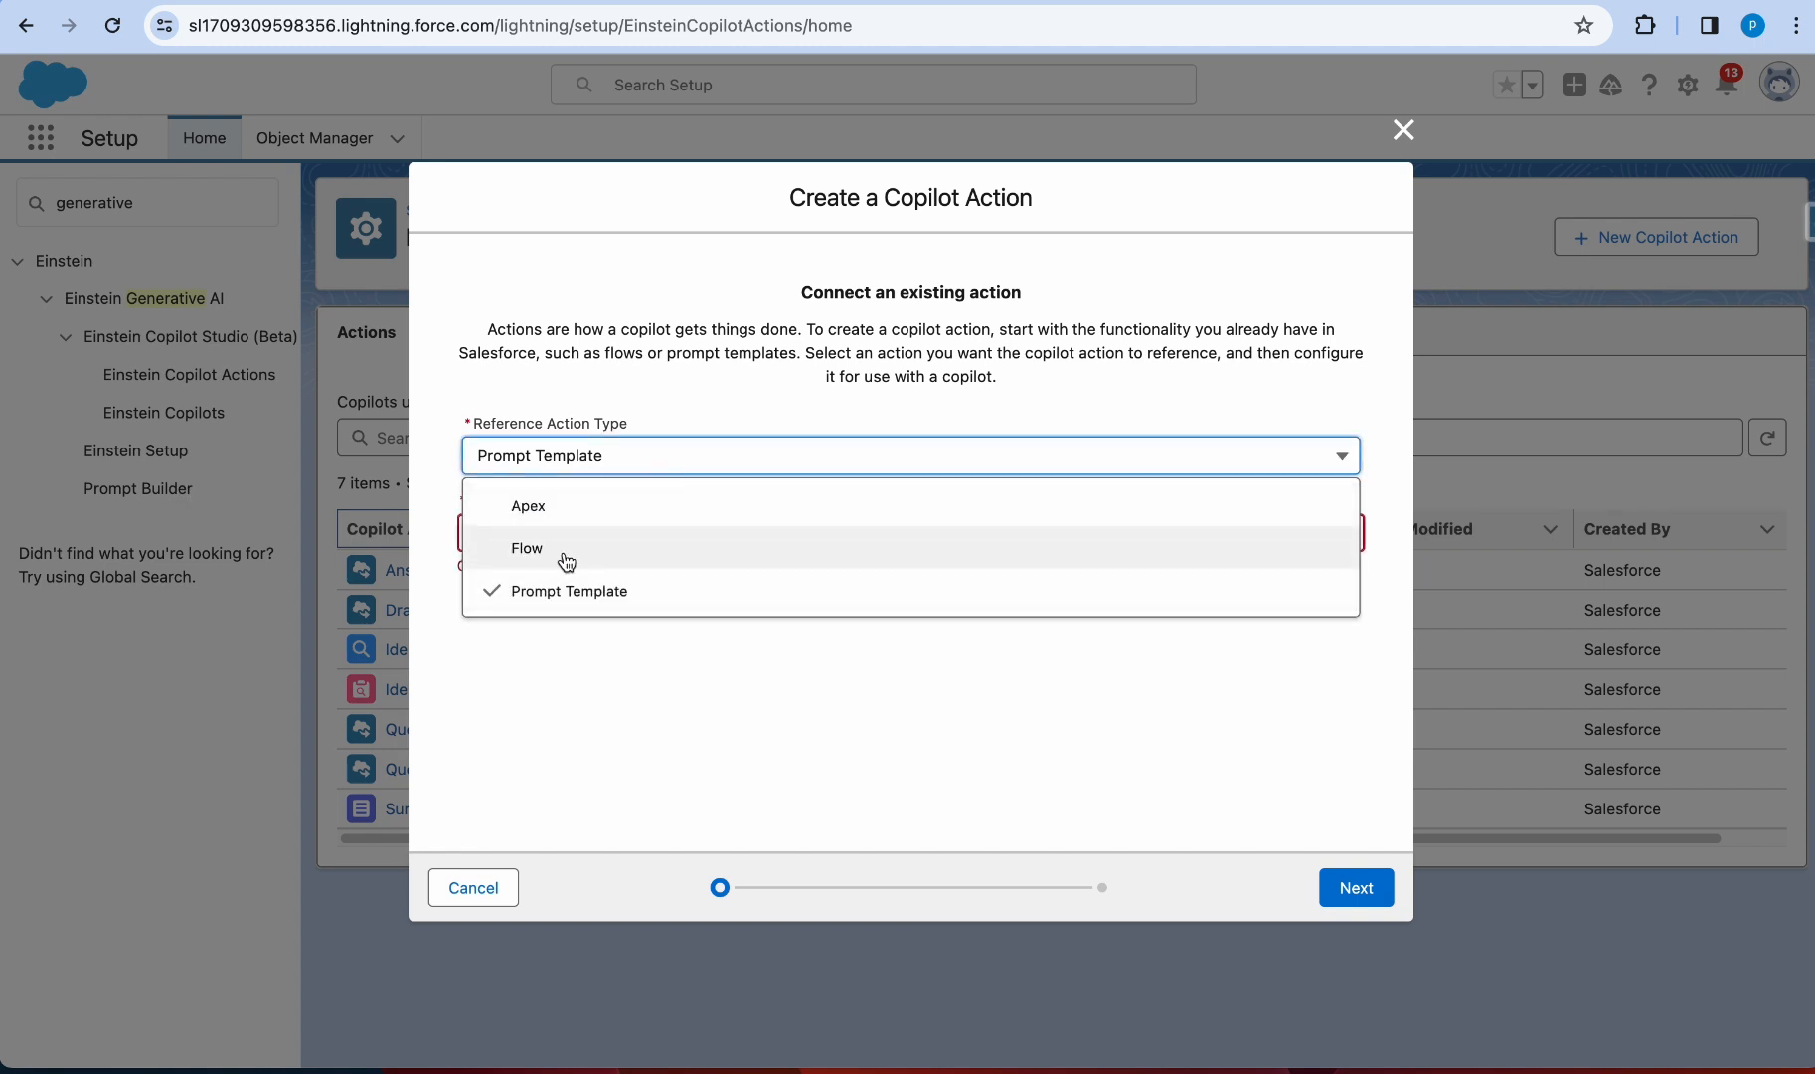
click(570, 549)
click(646, 534)
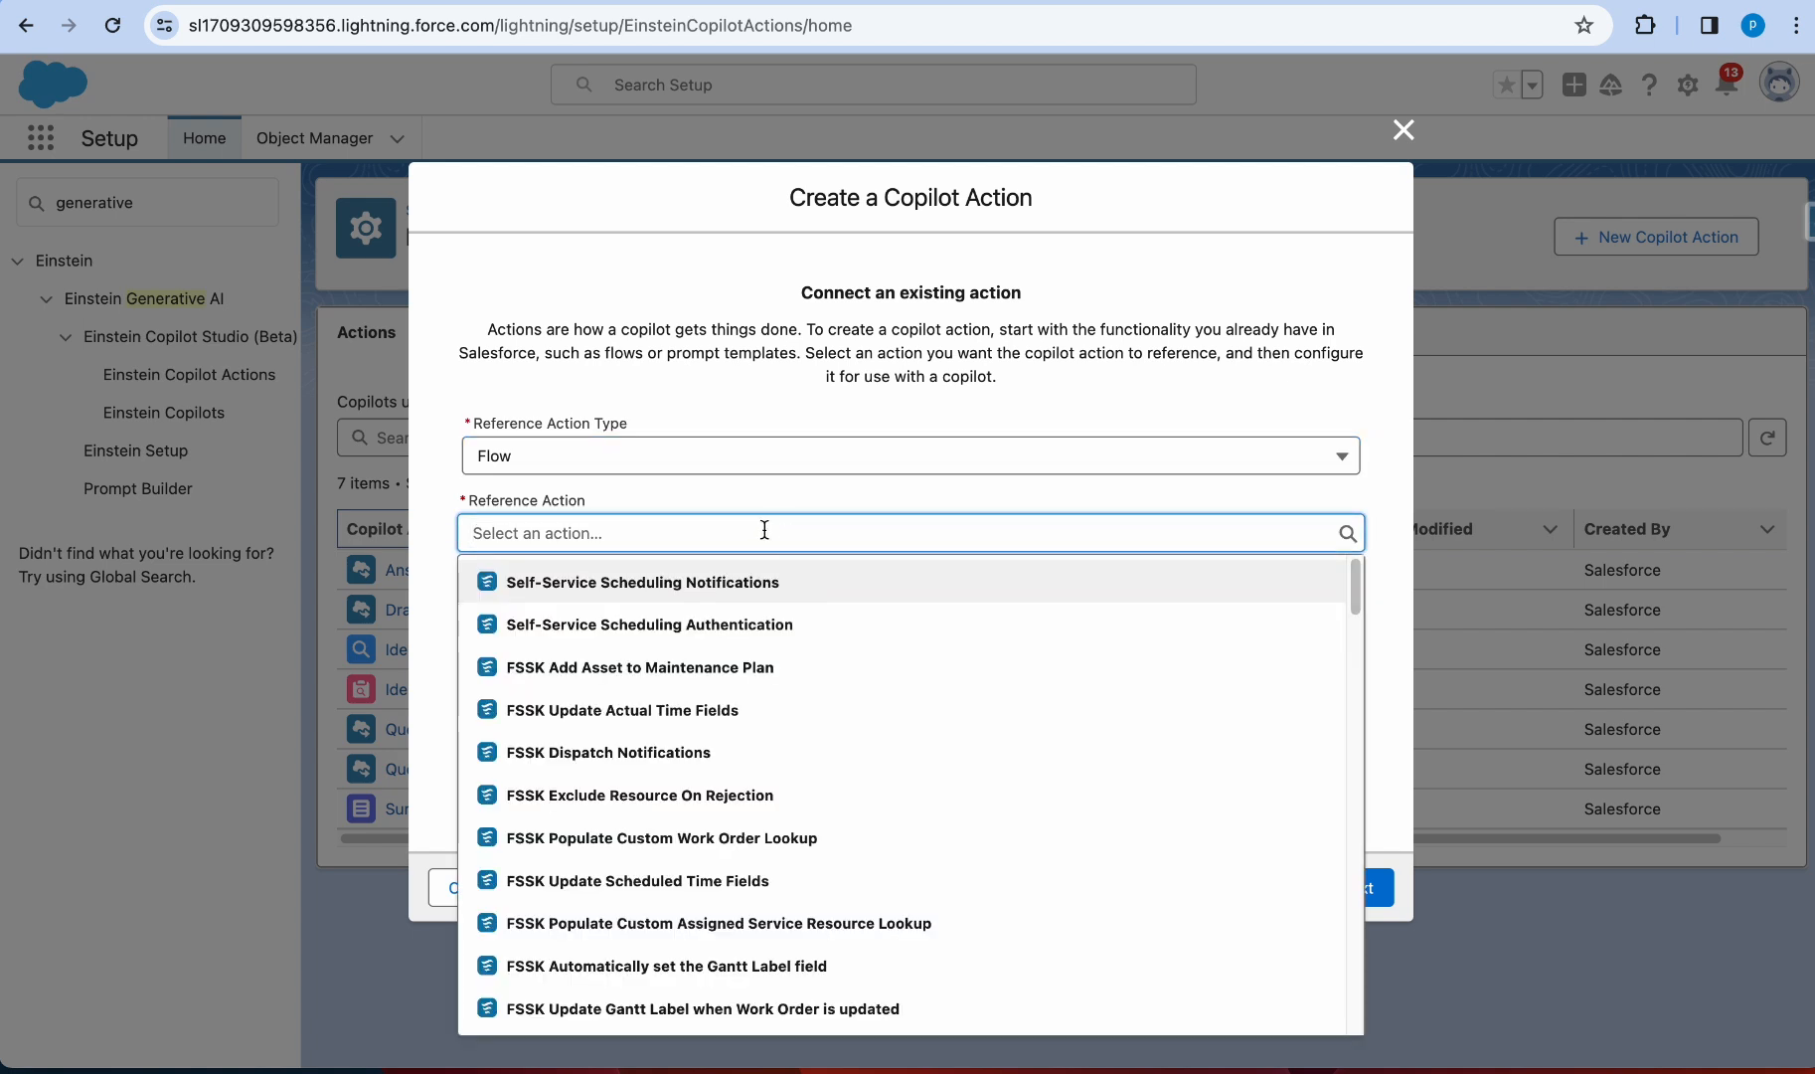
scroll(666, 795, down, 5)
scroll(665, 820, down, 3)
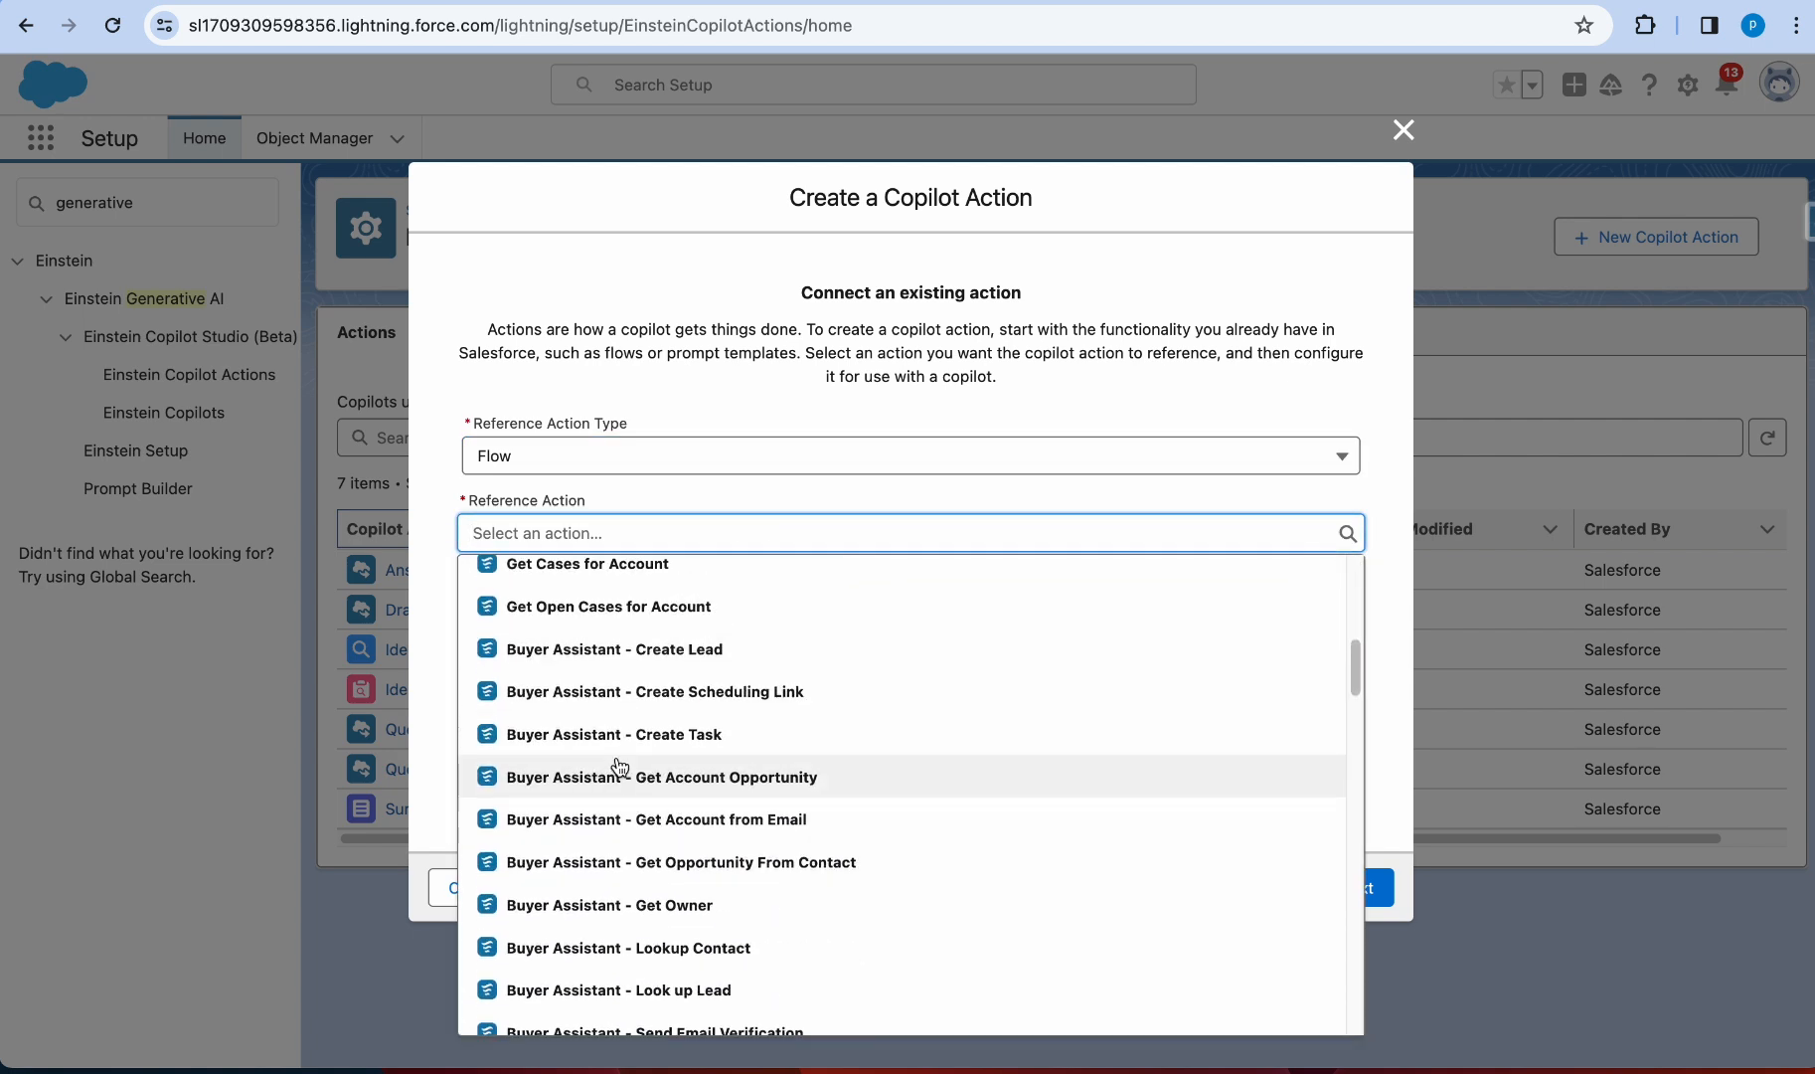
scroll(730, 648, up, 6)
click(759, 400)
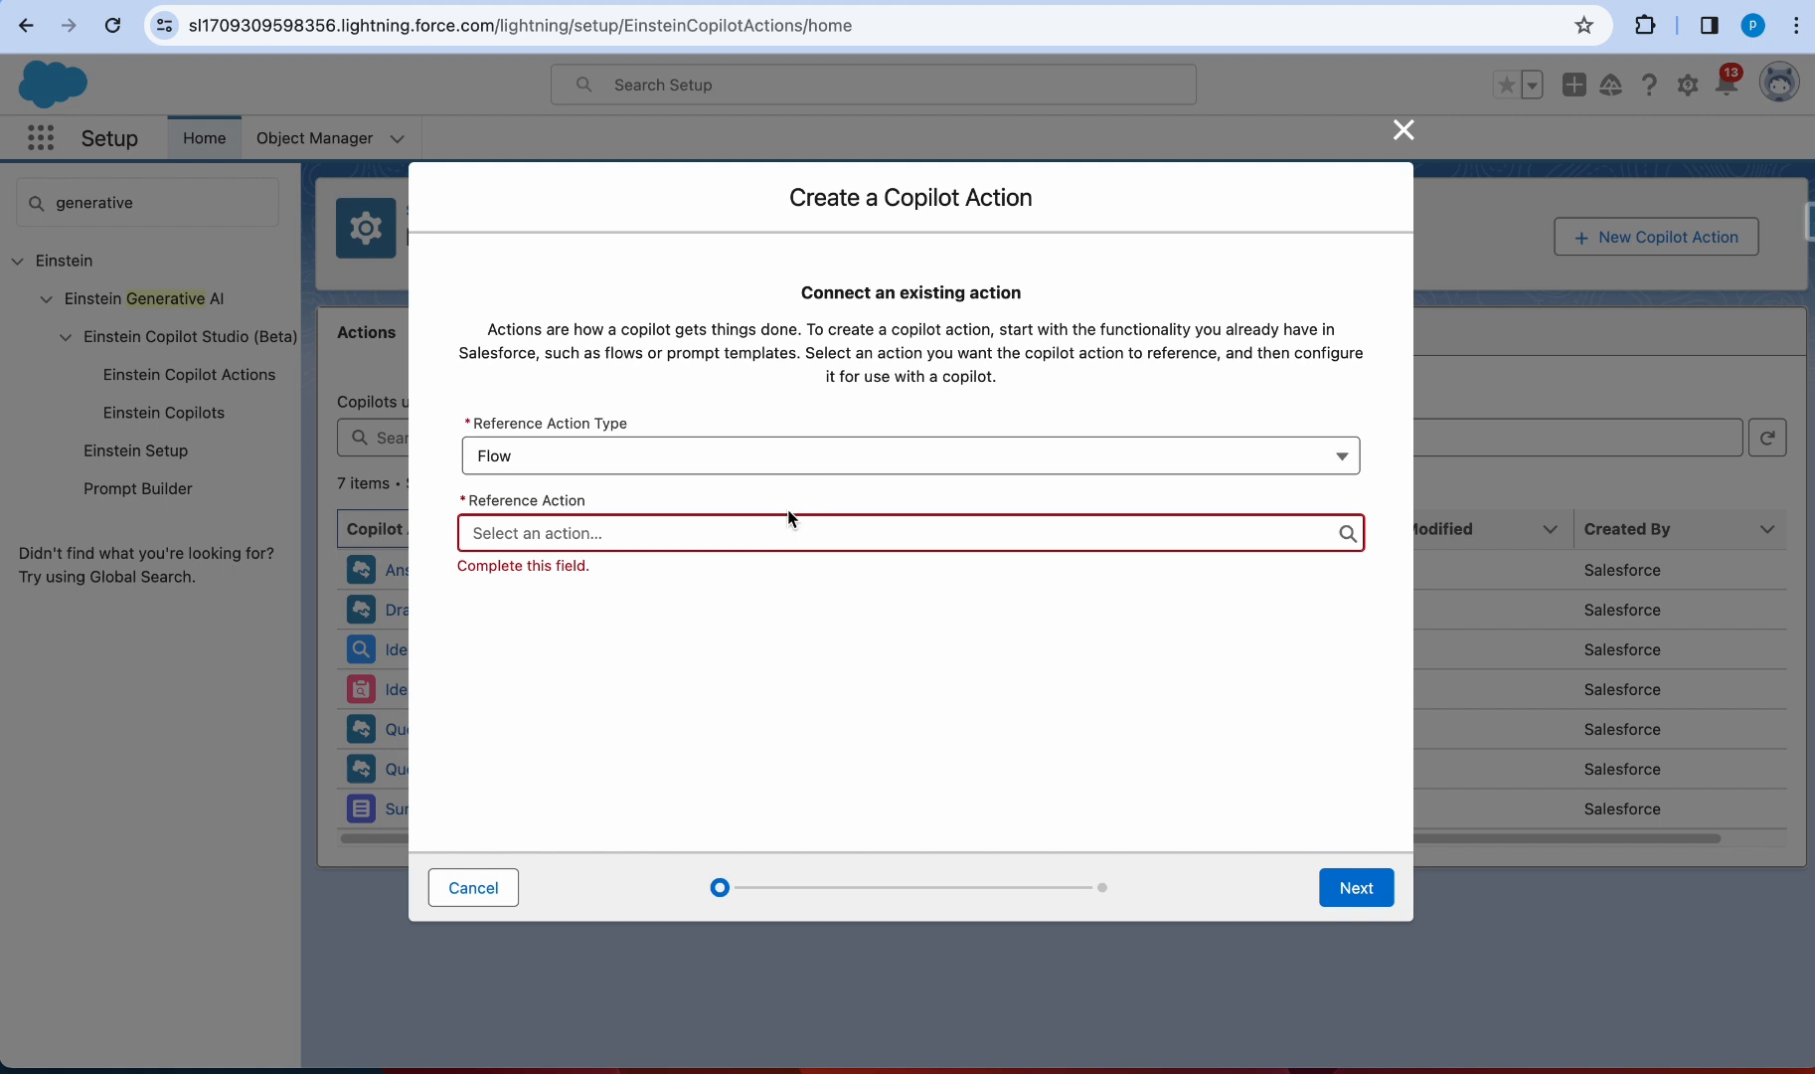
click(1403, 131)
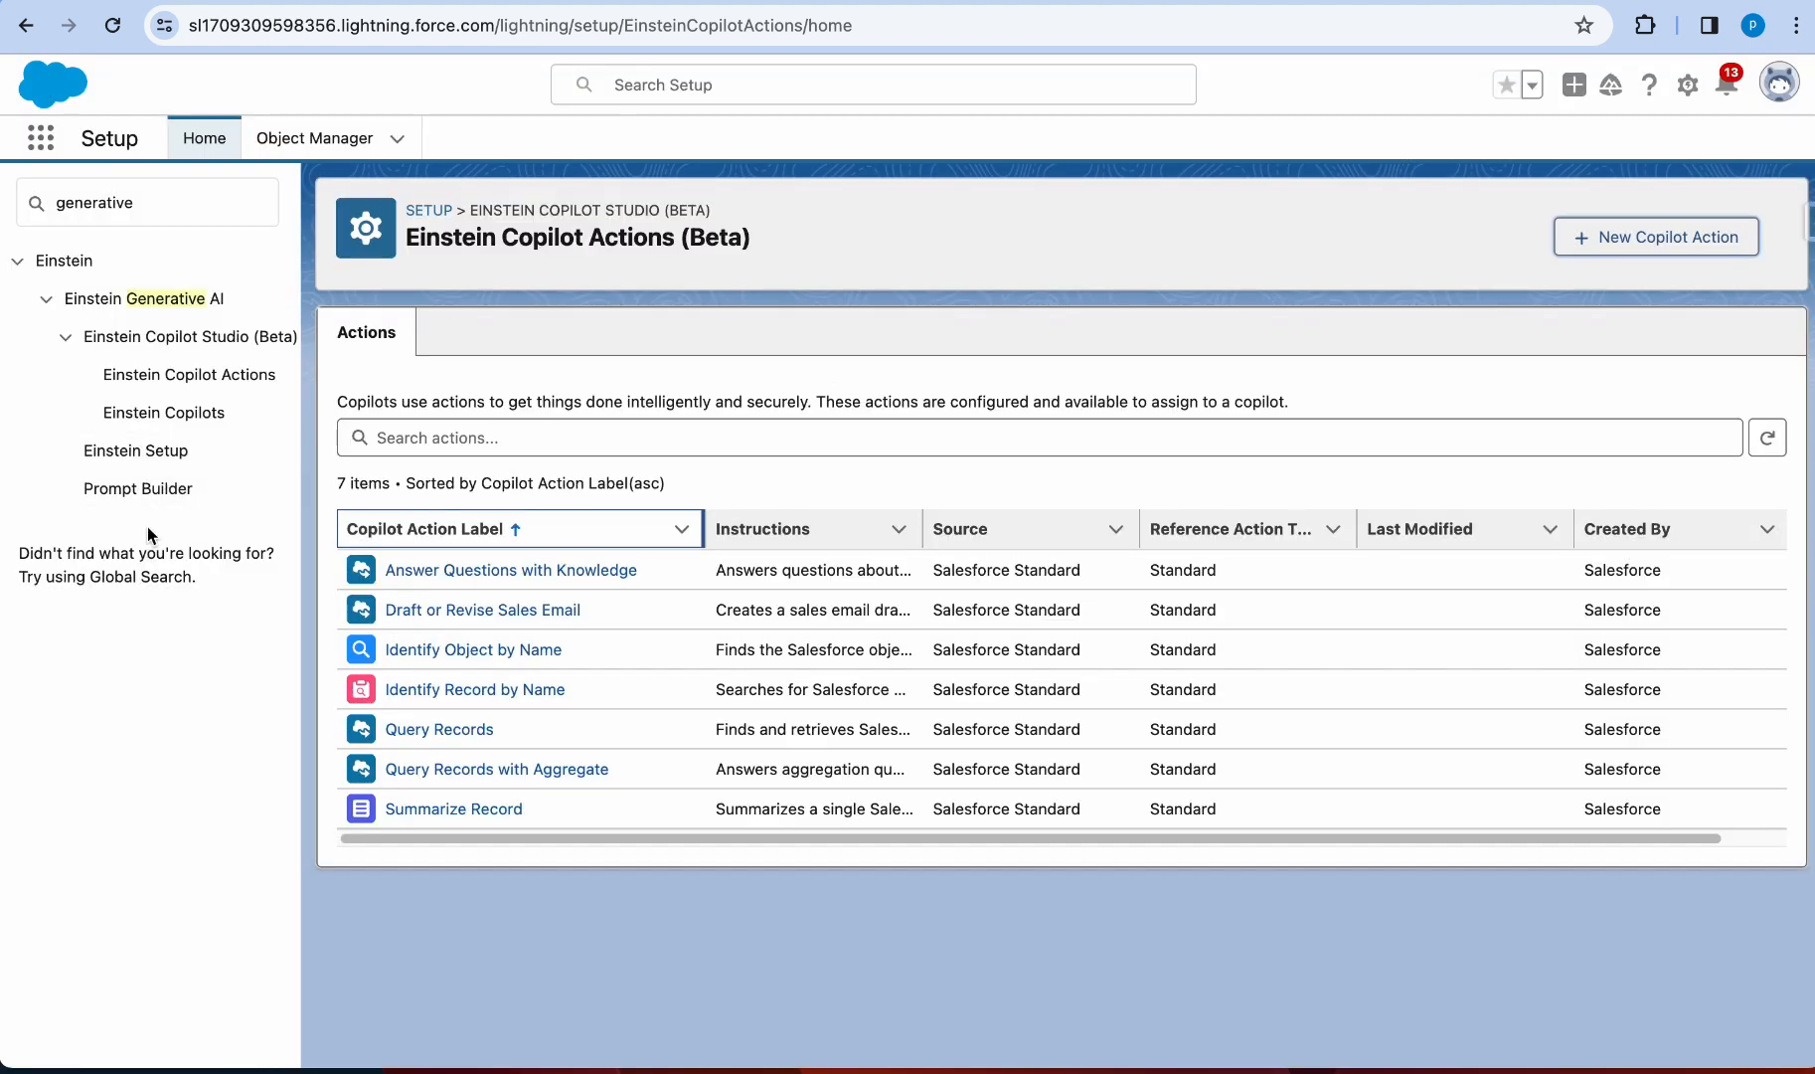
Step: Open Prompt Builder and review the template types, categories and statuses in the list of all prompt templates
click(181, 497)
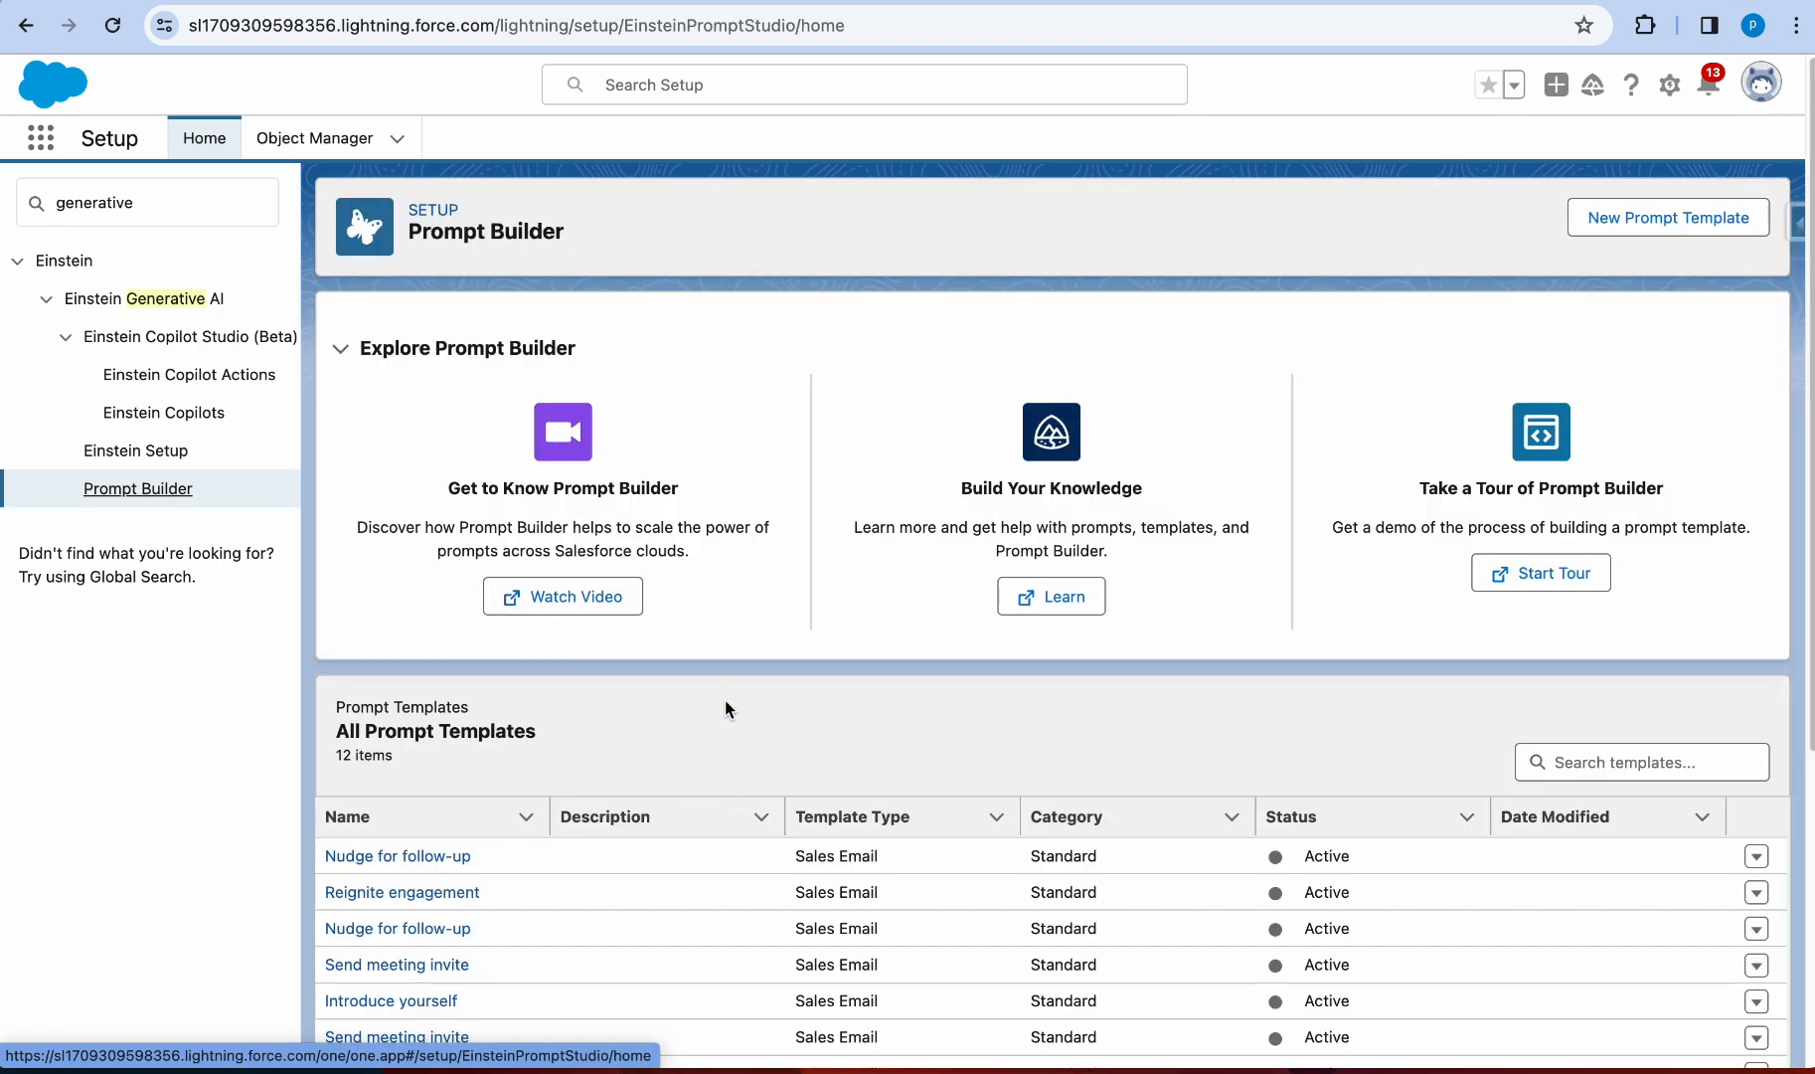
scroll(727, 709, down, 5)
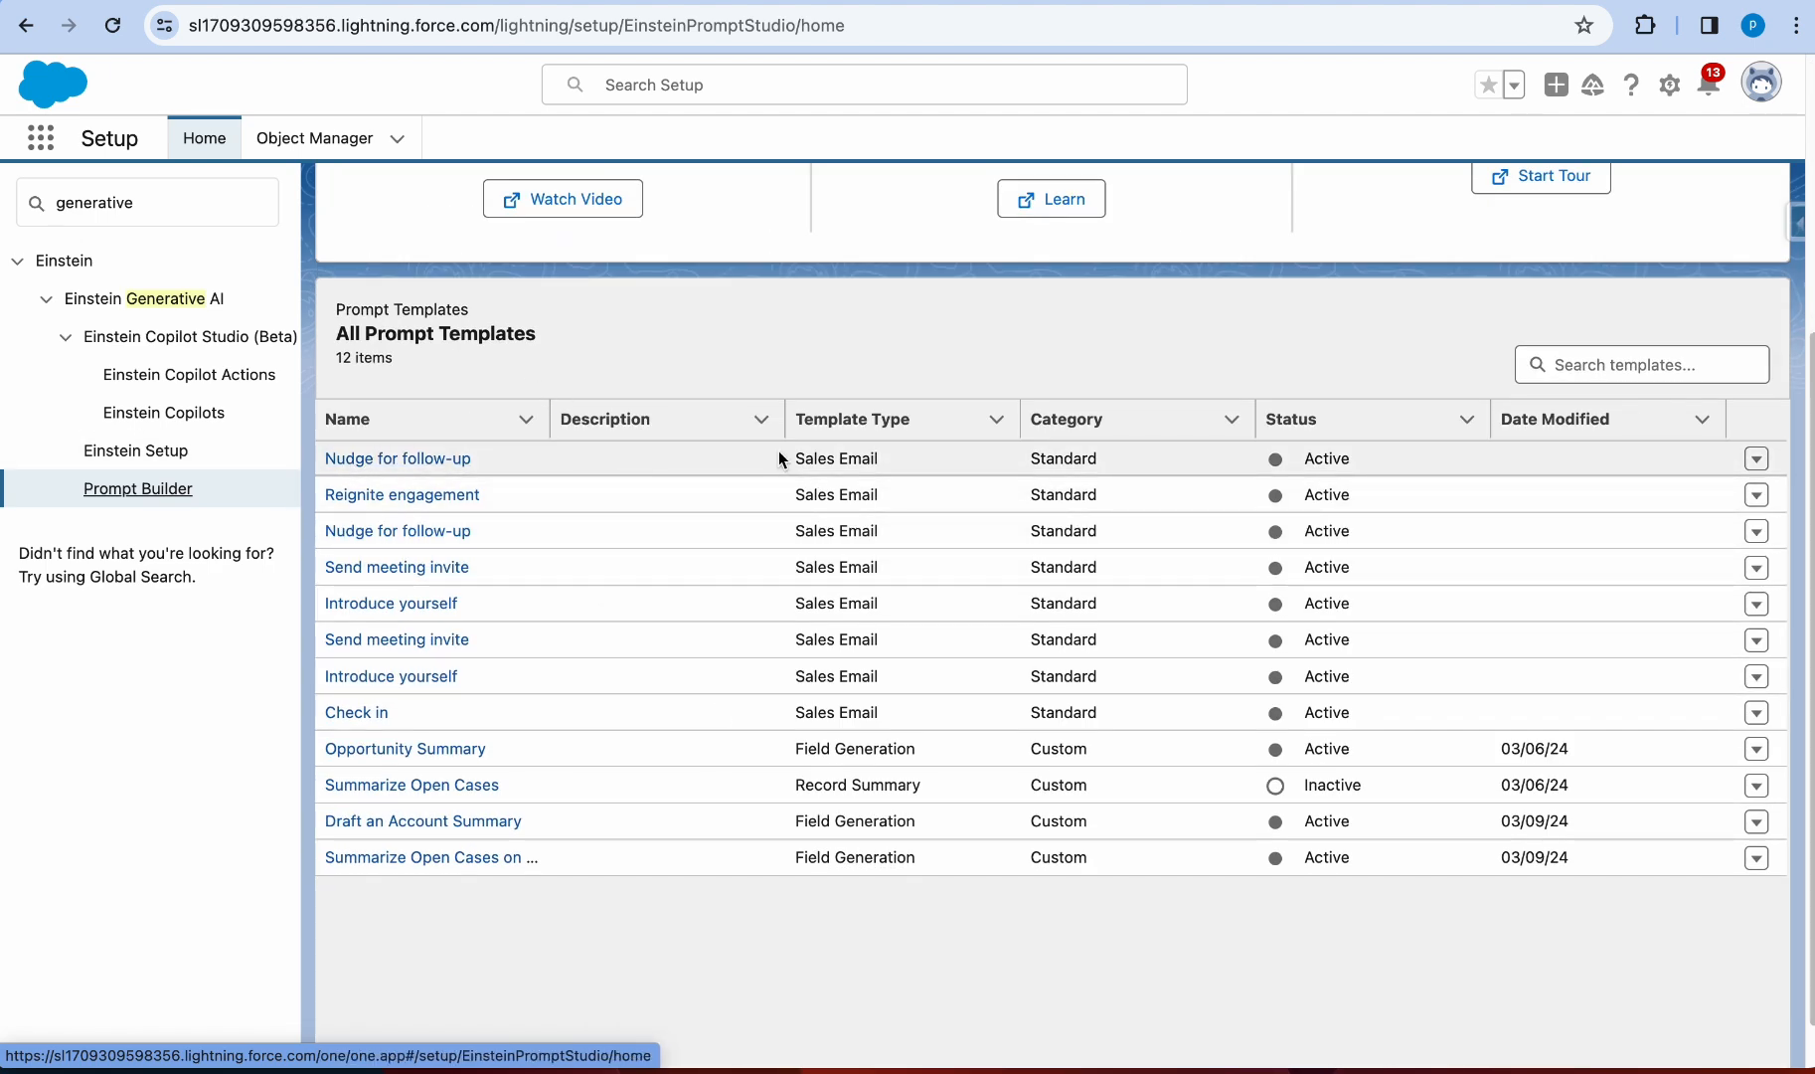
drag(779, 452, 1159, 724)
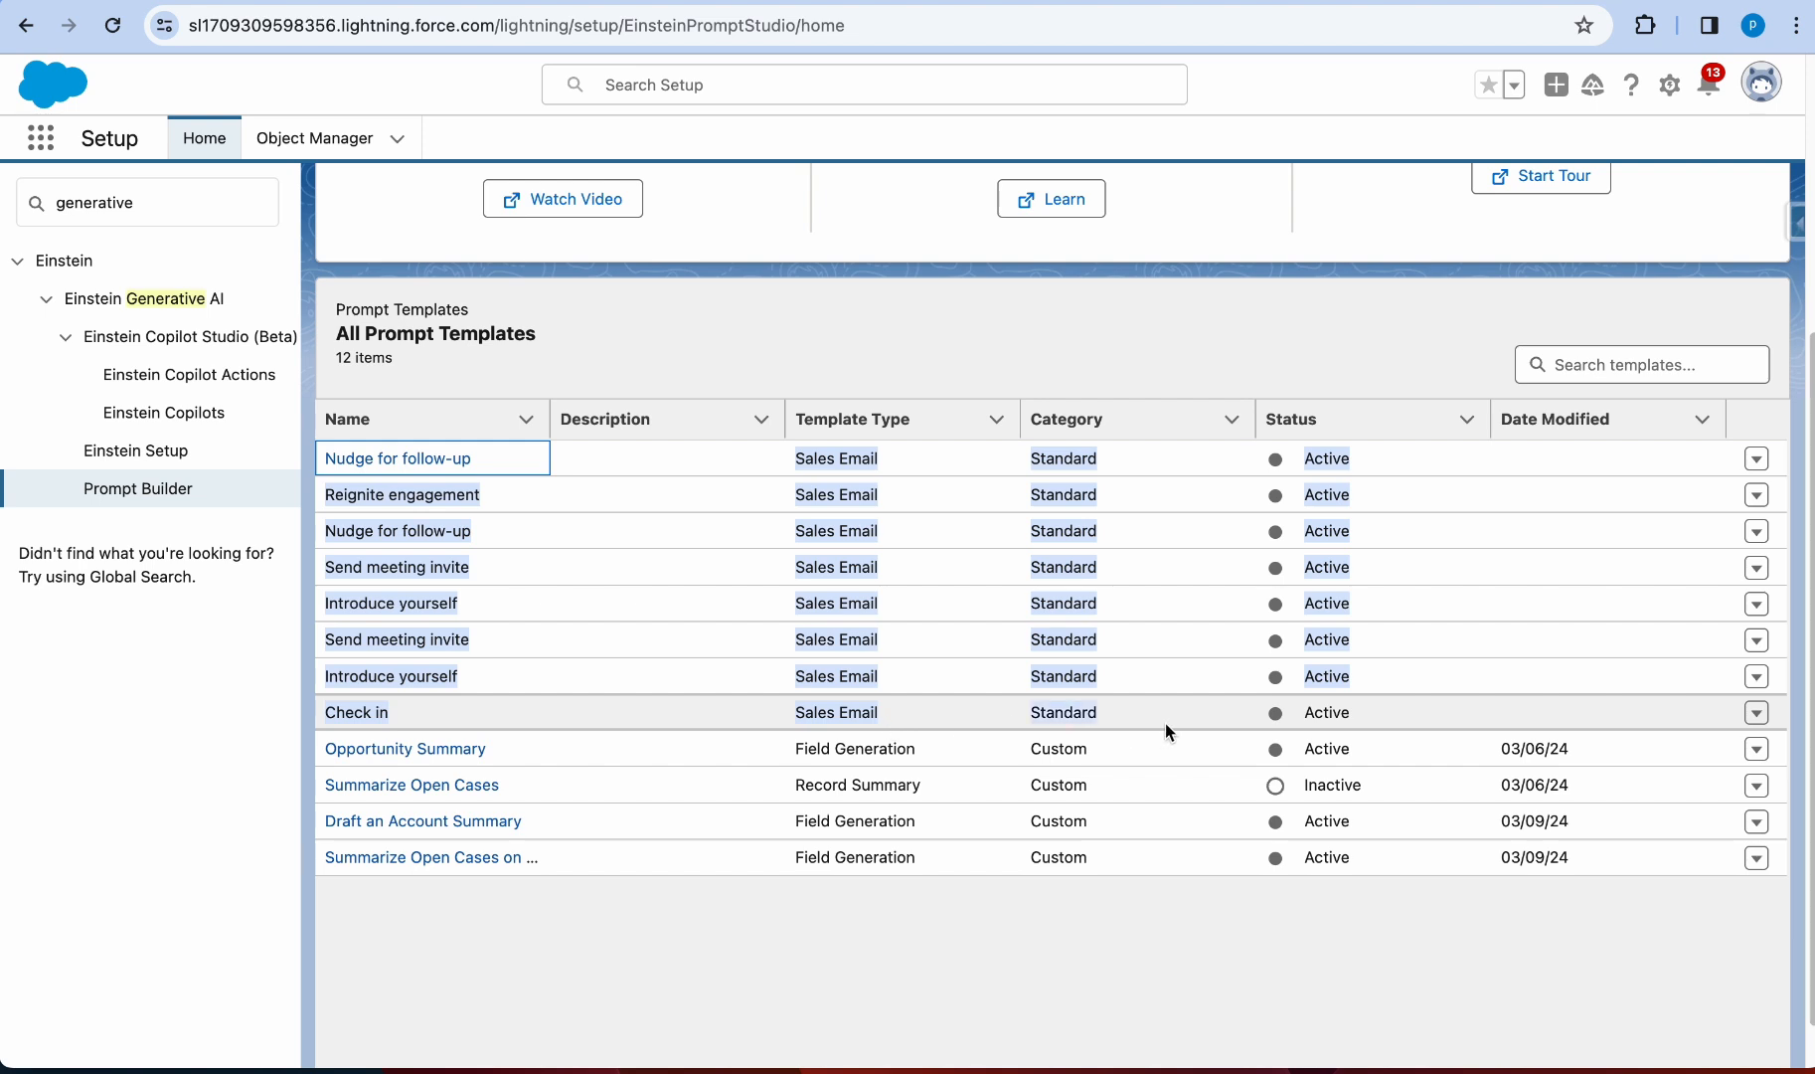
click(638, 330)
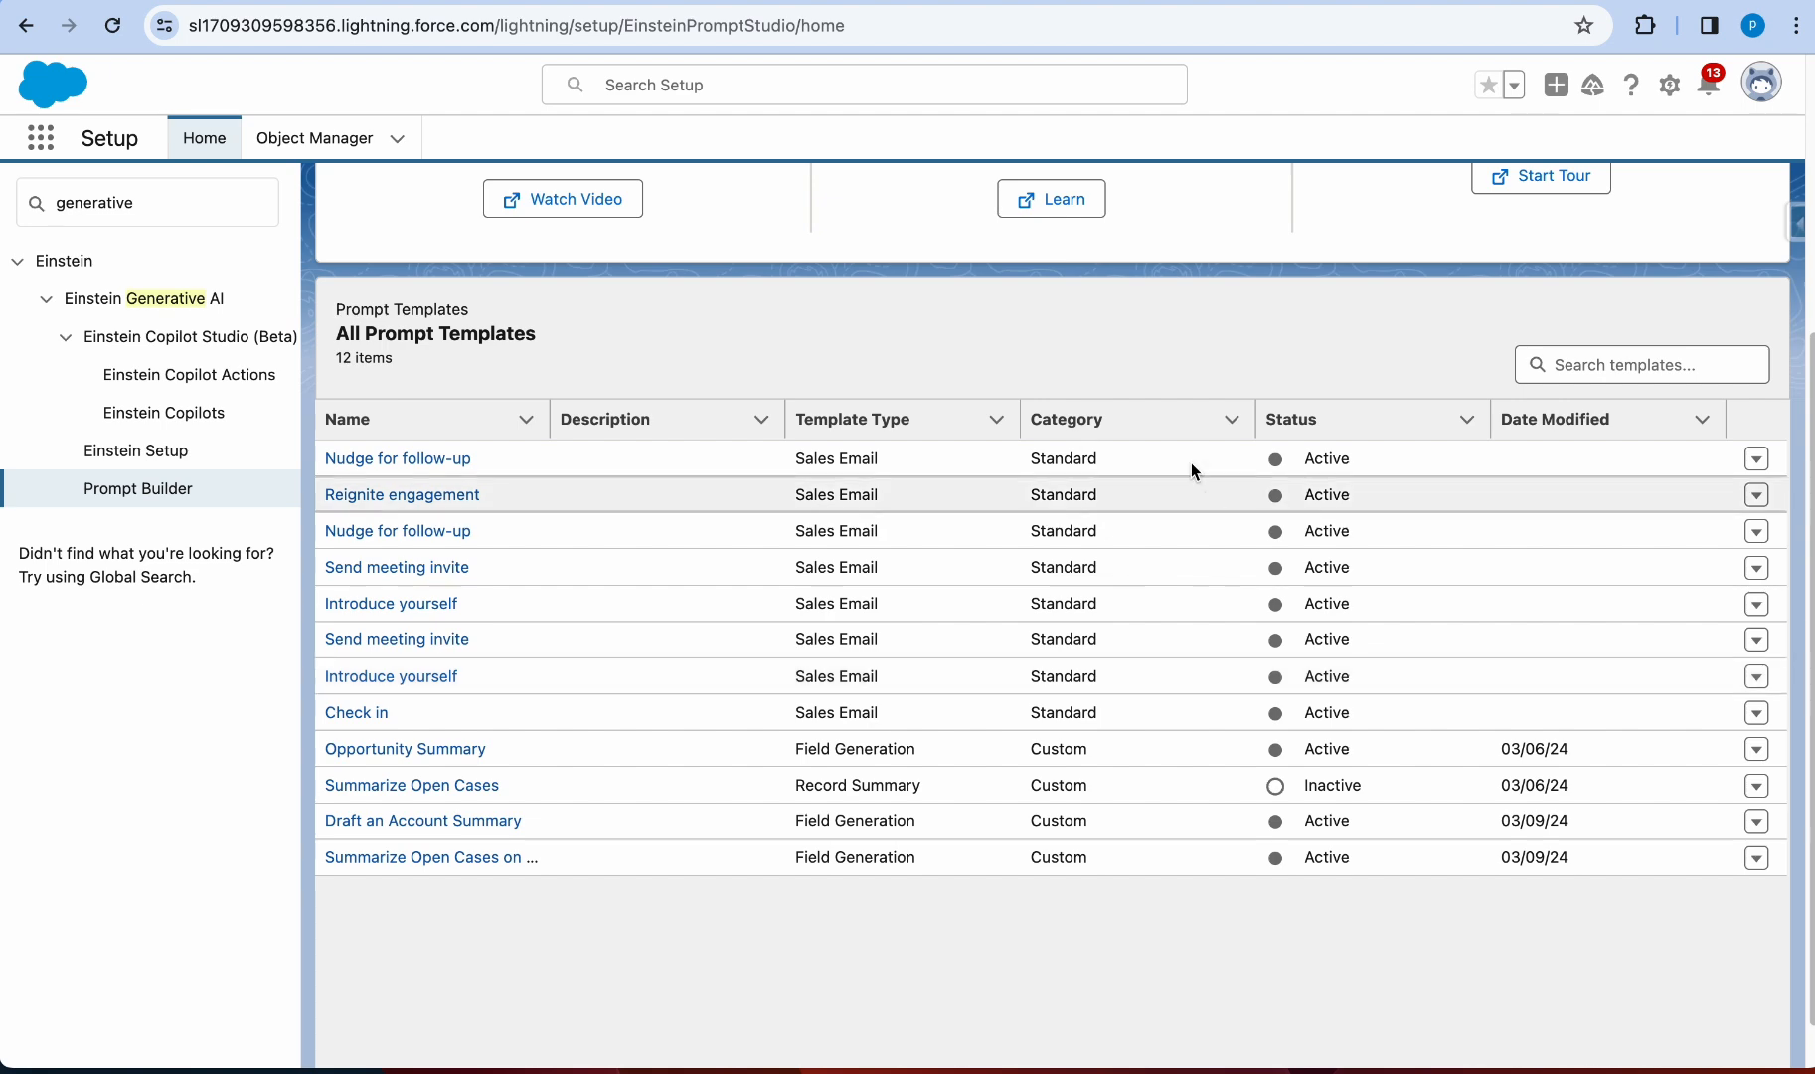
Step: Start a new prompt template with Field Generation as its type
scroll(1193, 467, up, 3)
scroll(734, 472, up, 1)
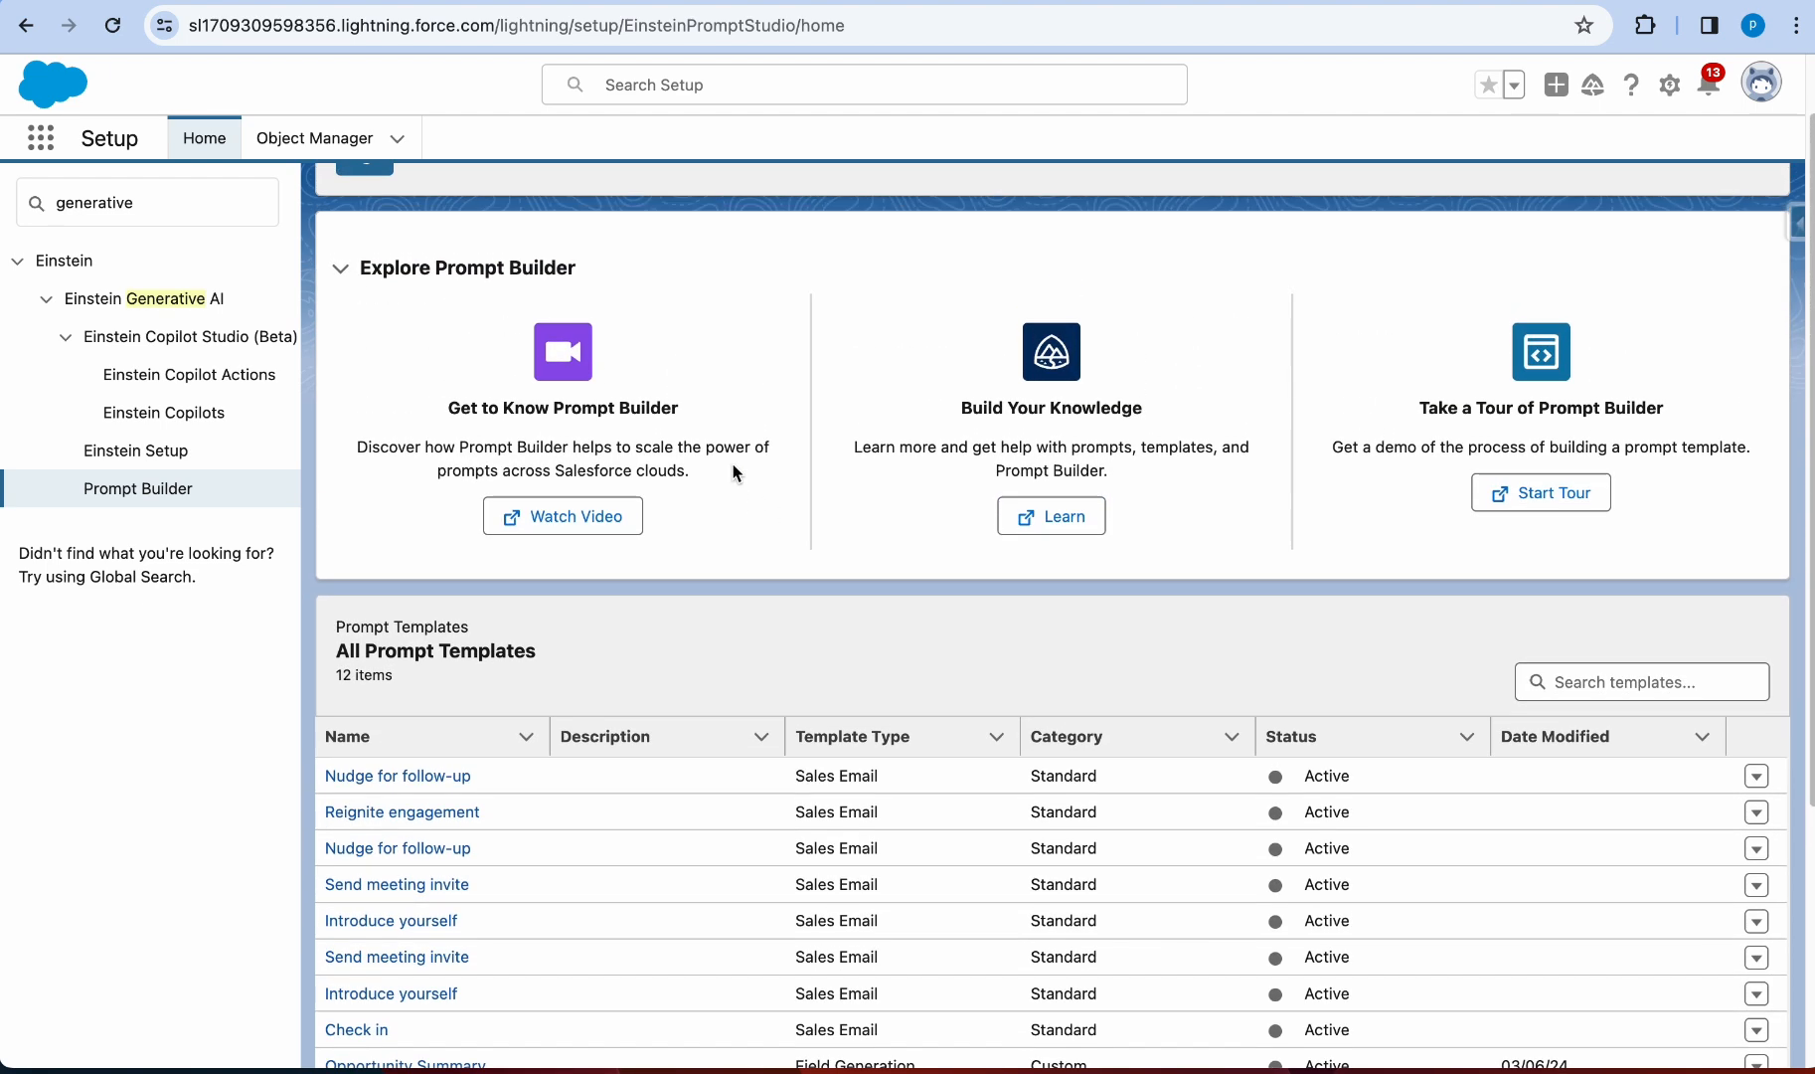
scroll(1273, 581, up, 1)
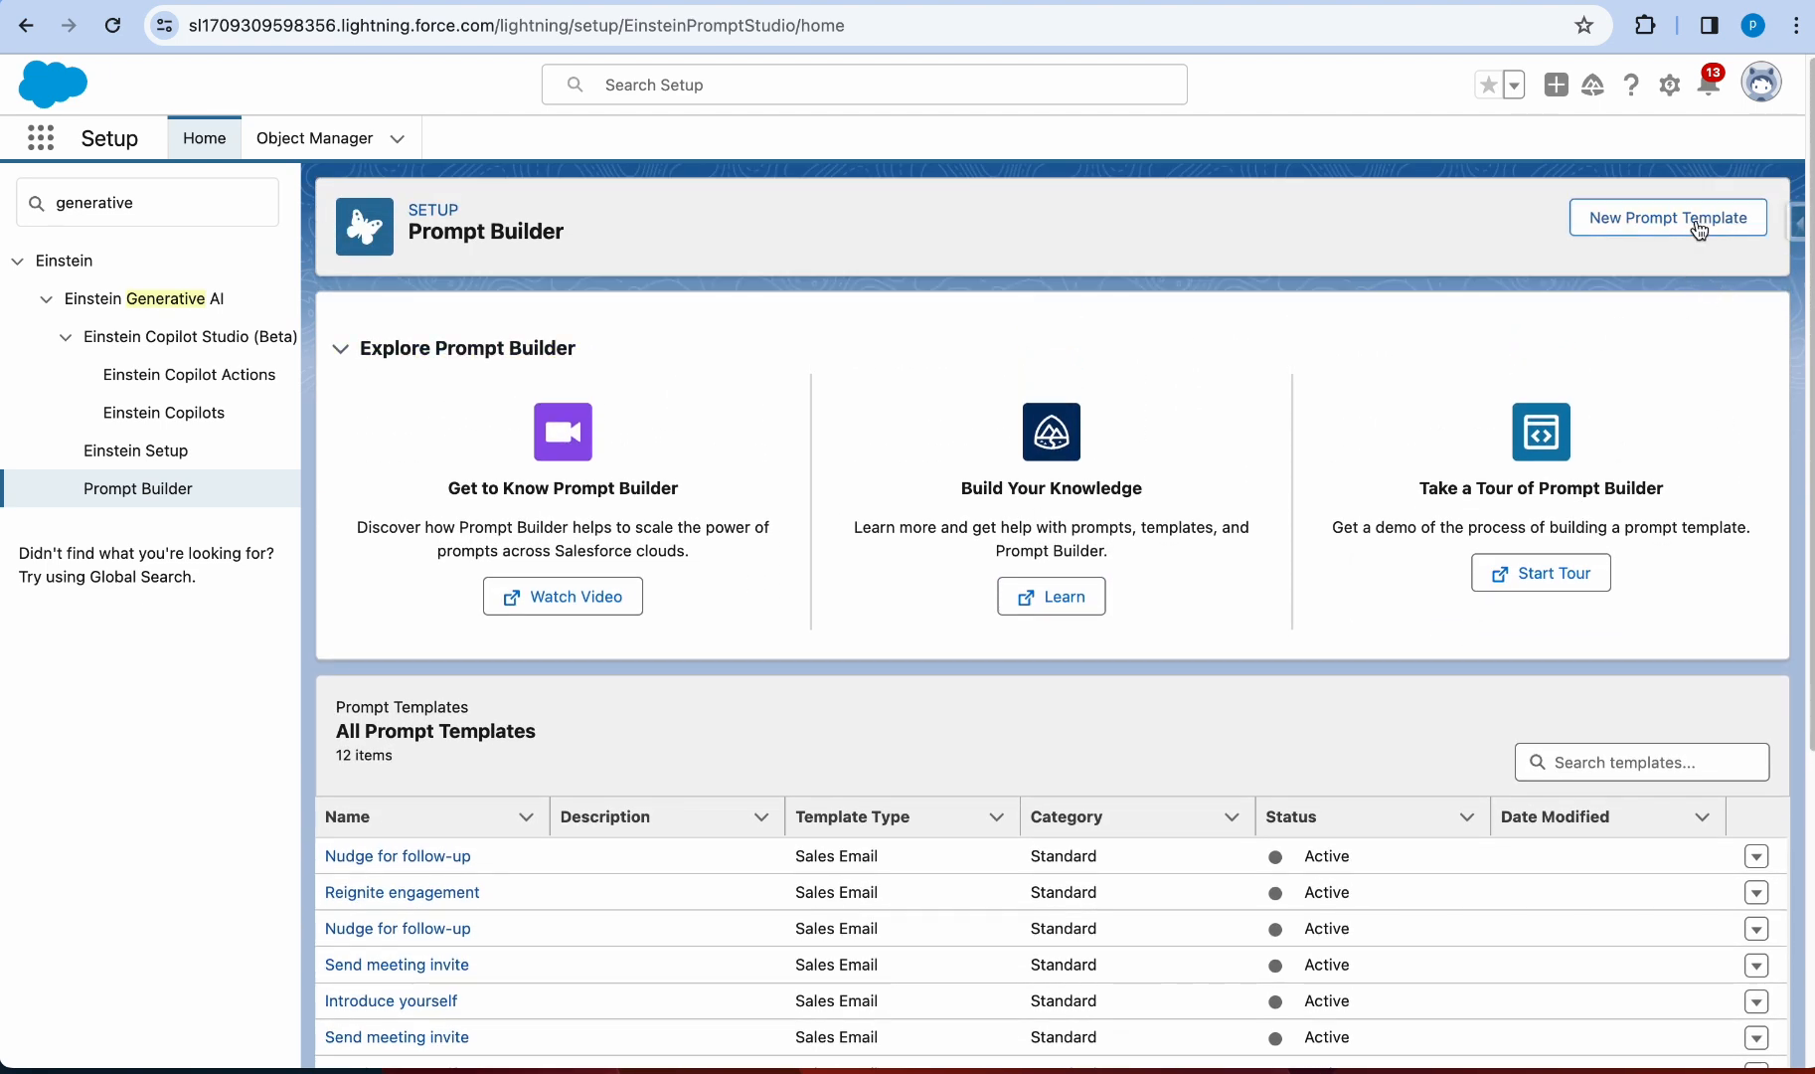
click(1696, 220)
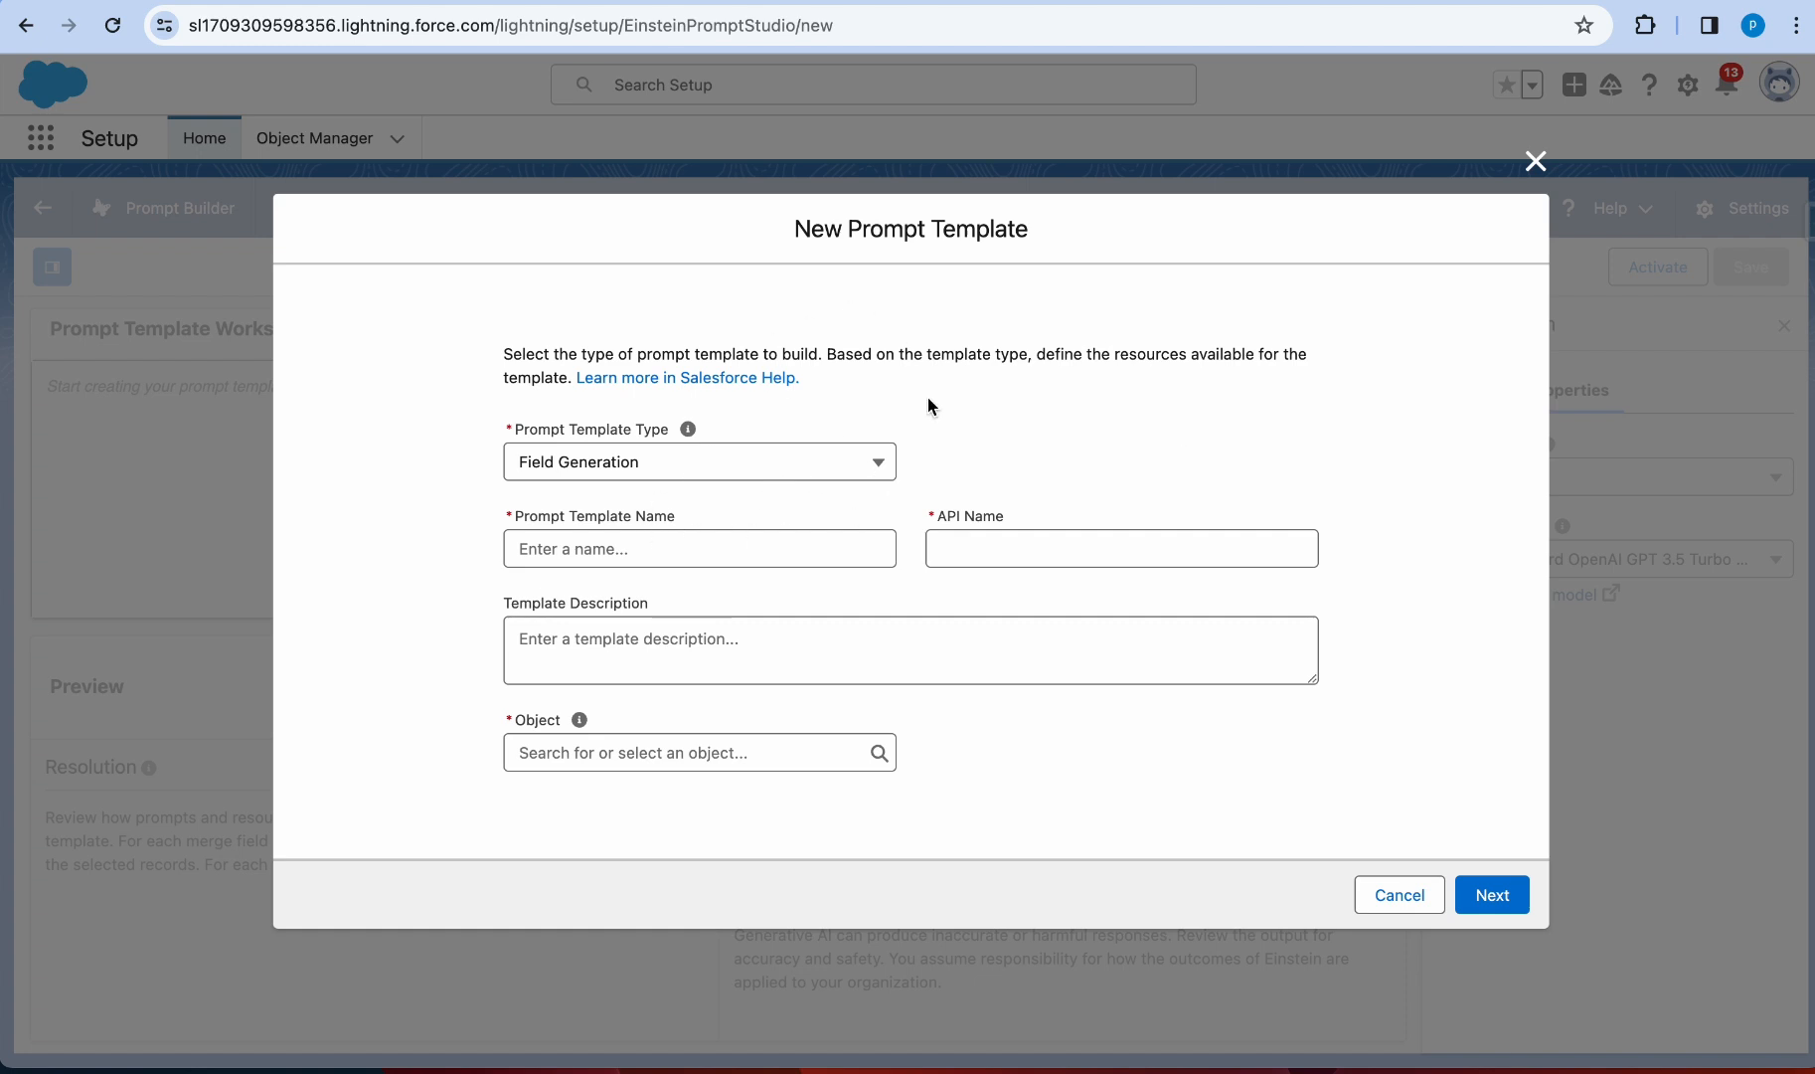
click(880, 464)
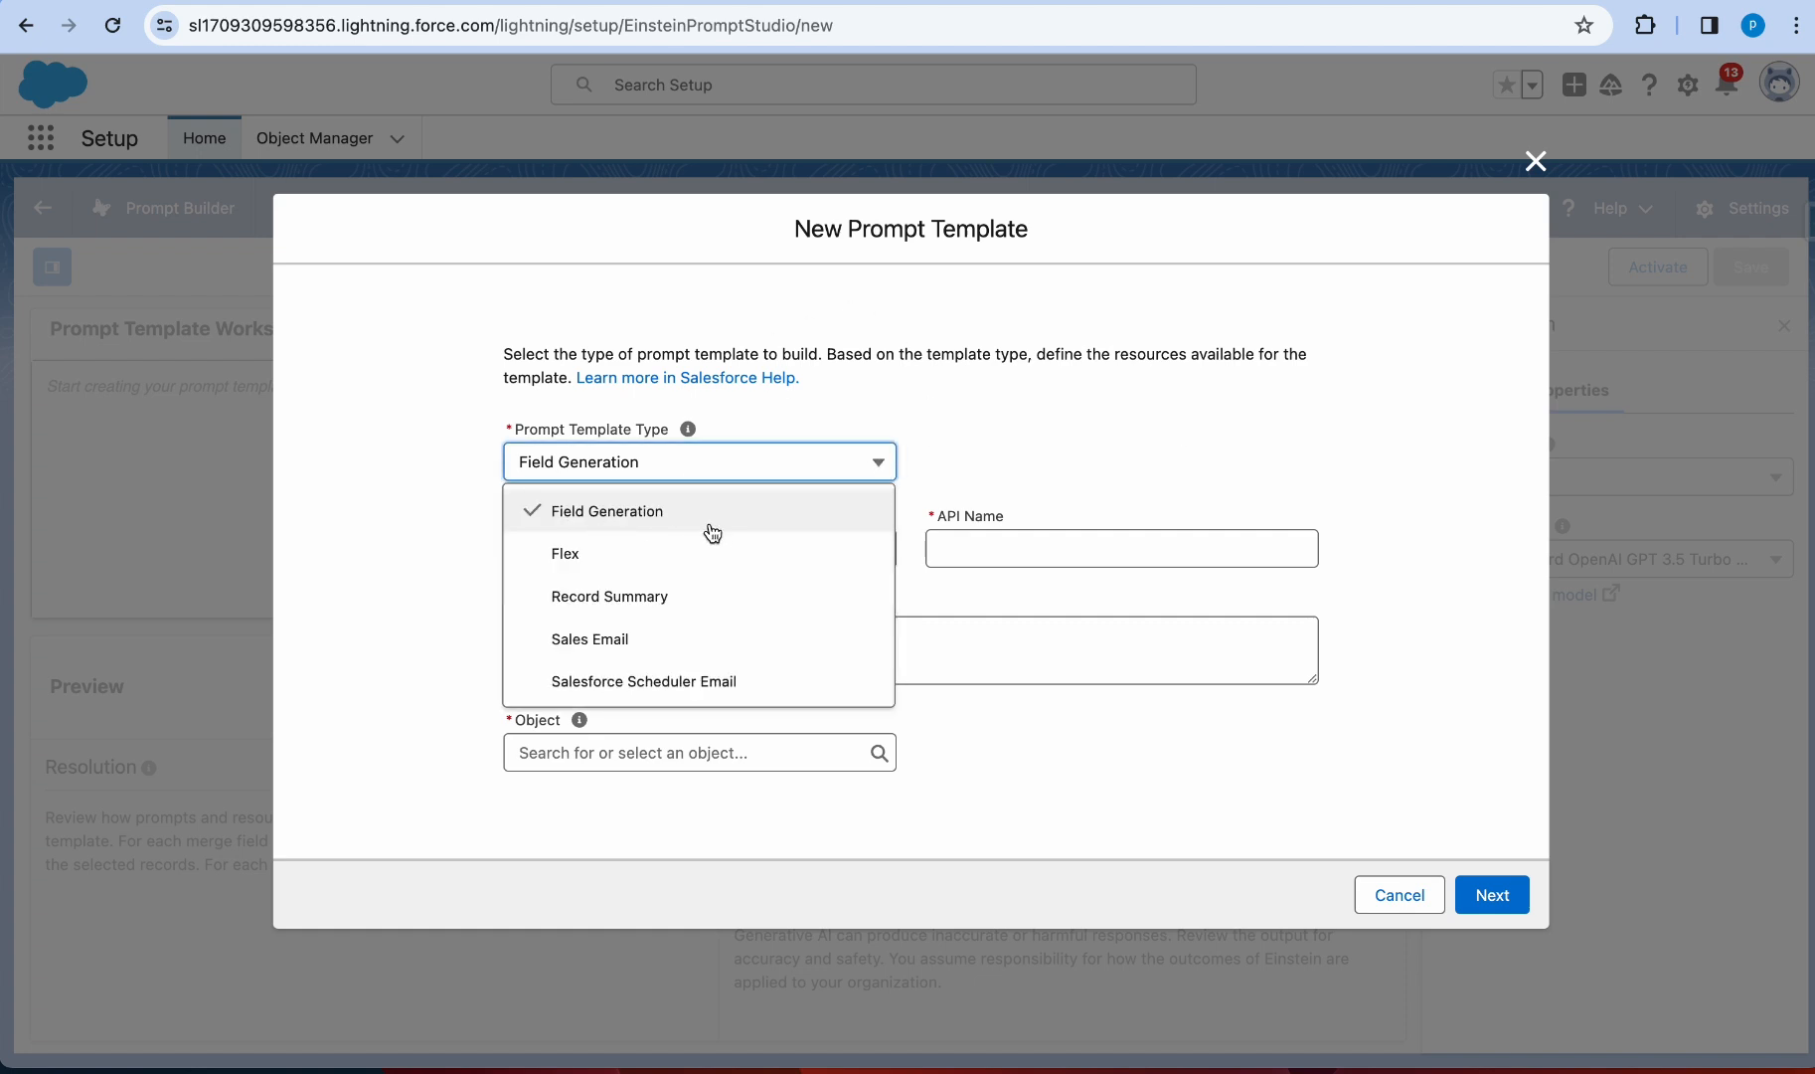
click(626, 511)
Step: Name the prompt template "Draft account summary for opportunities" and accept the generated API name
text(Draft acccount summary)
text( for o)
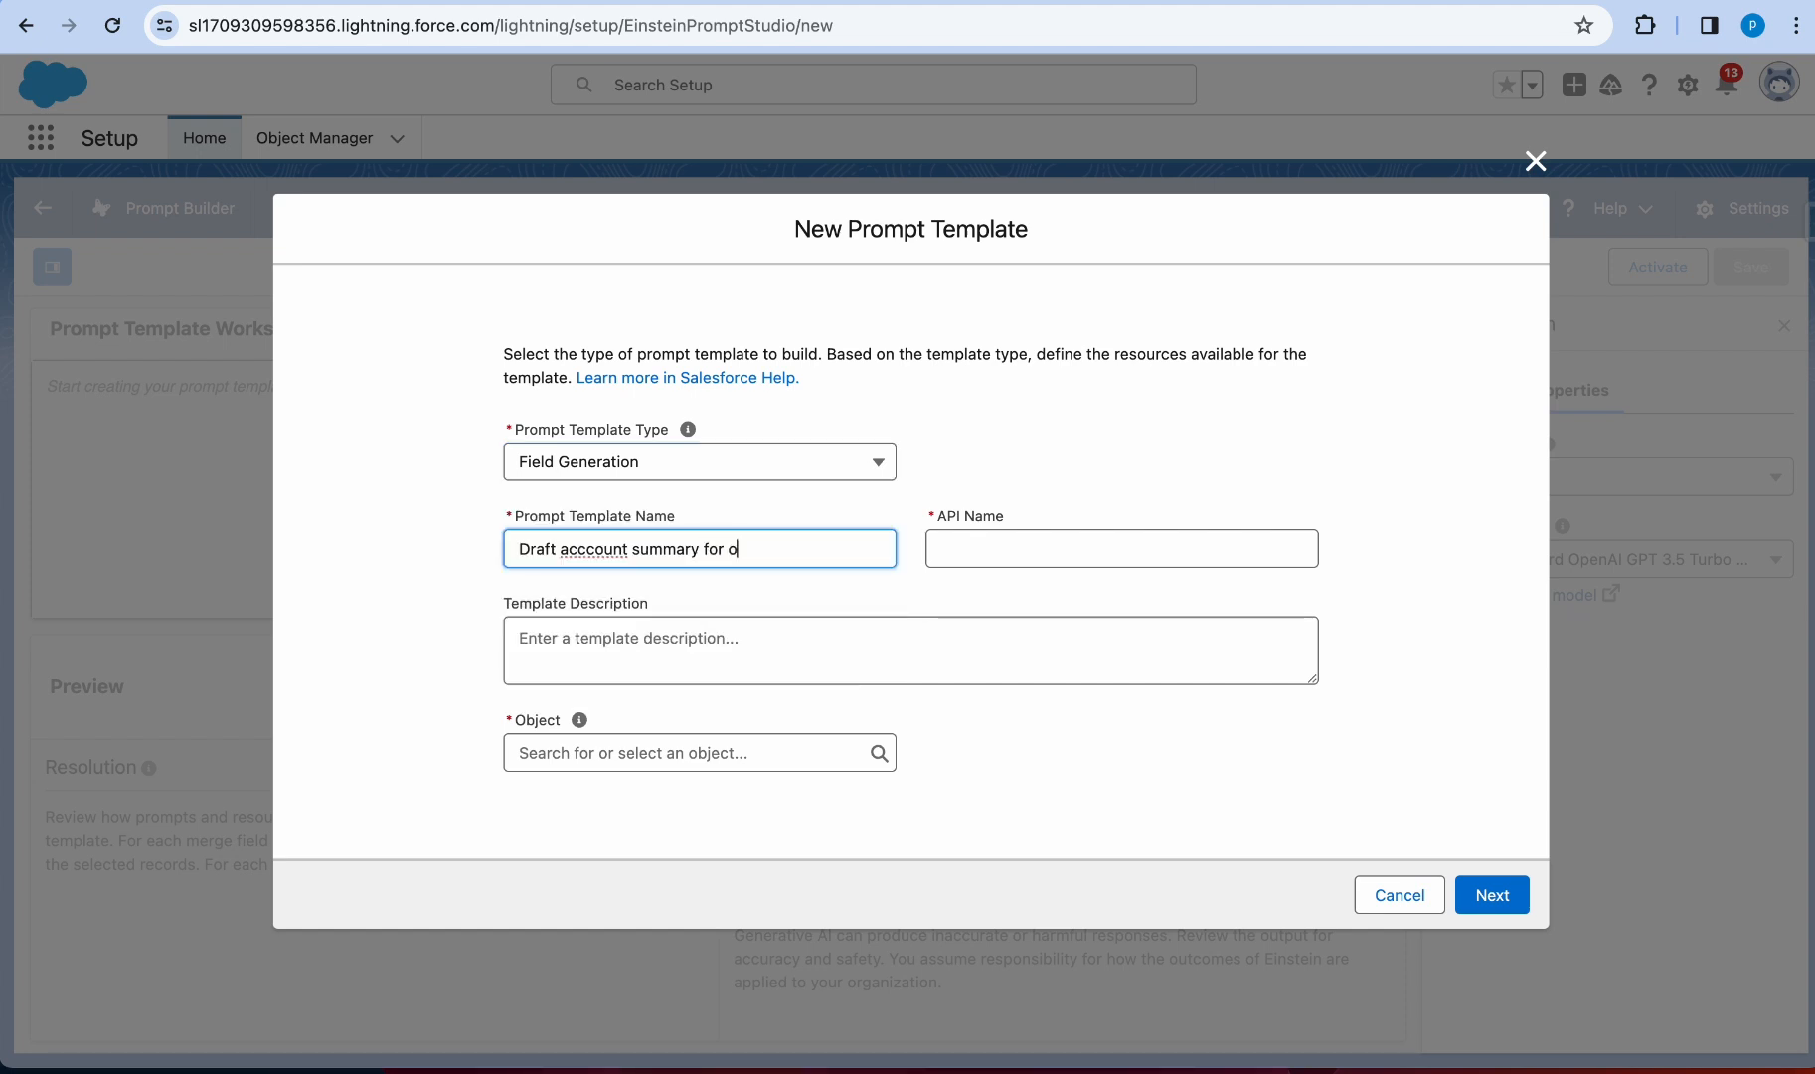
text(pportunities)
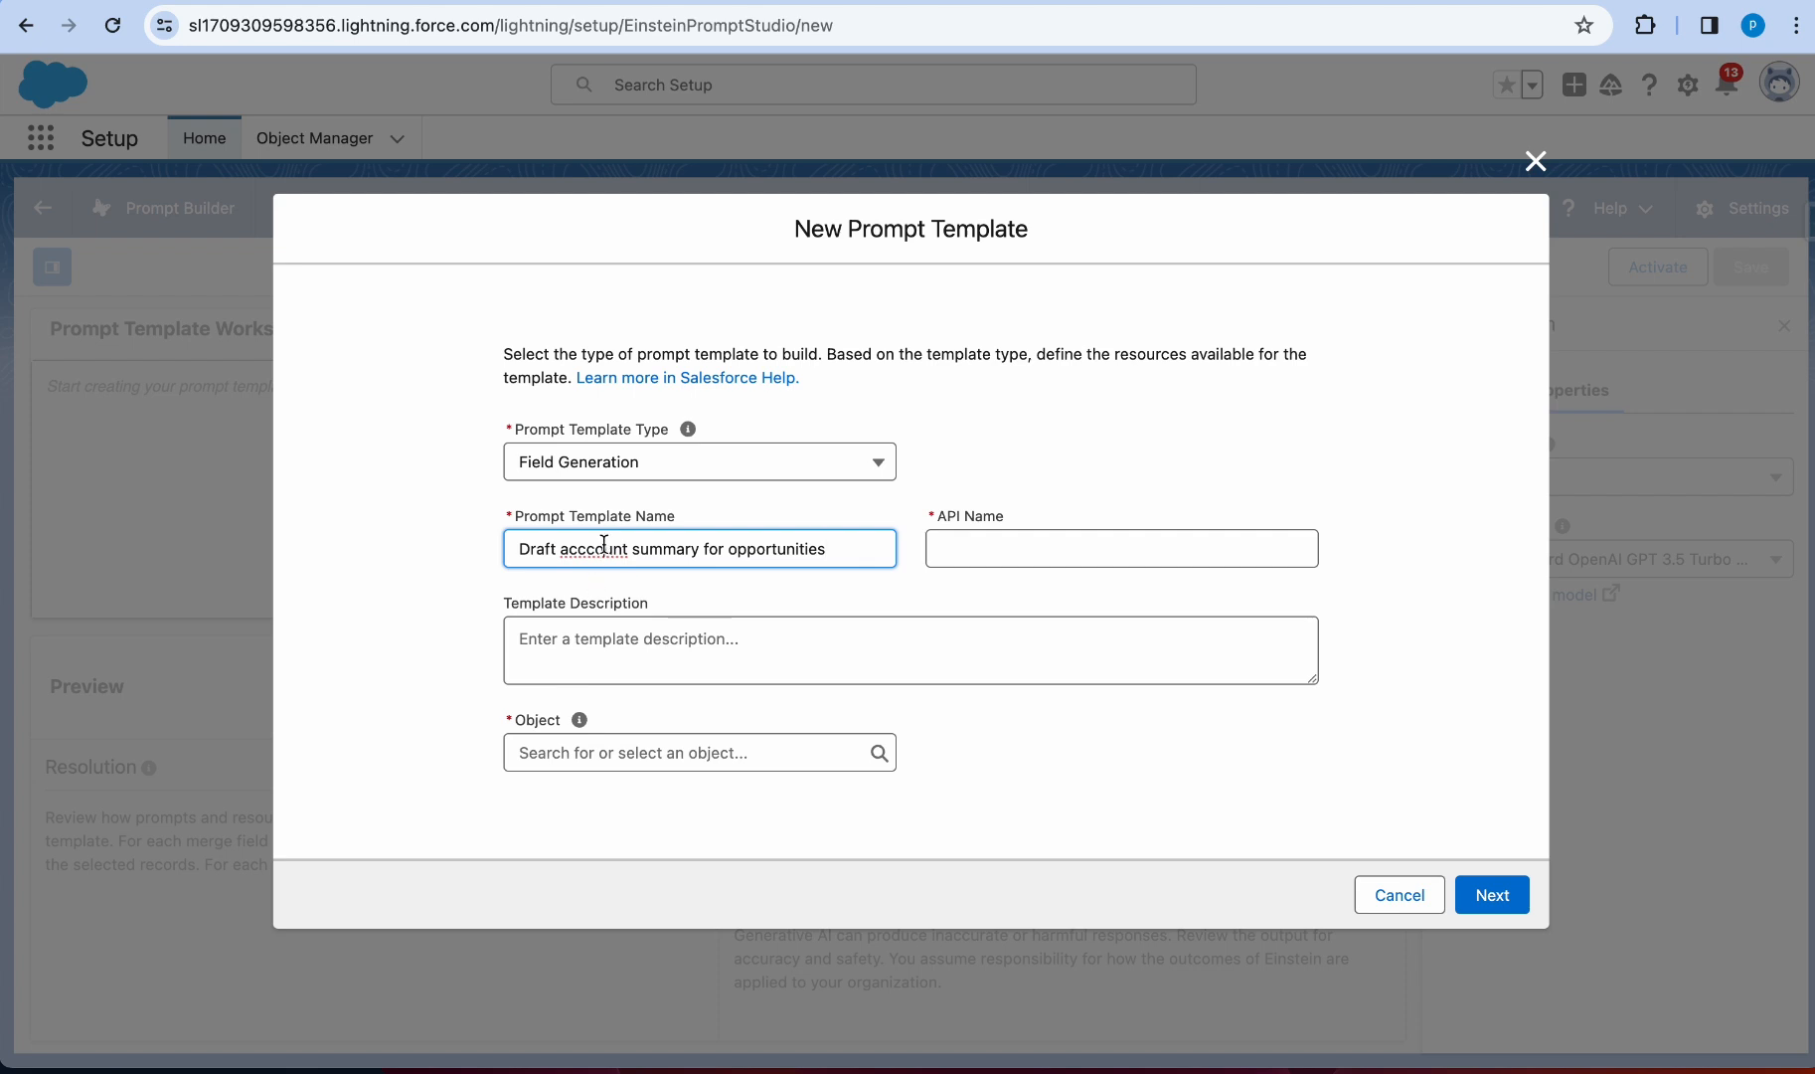
click(594, 549)
key(BackSpace)
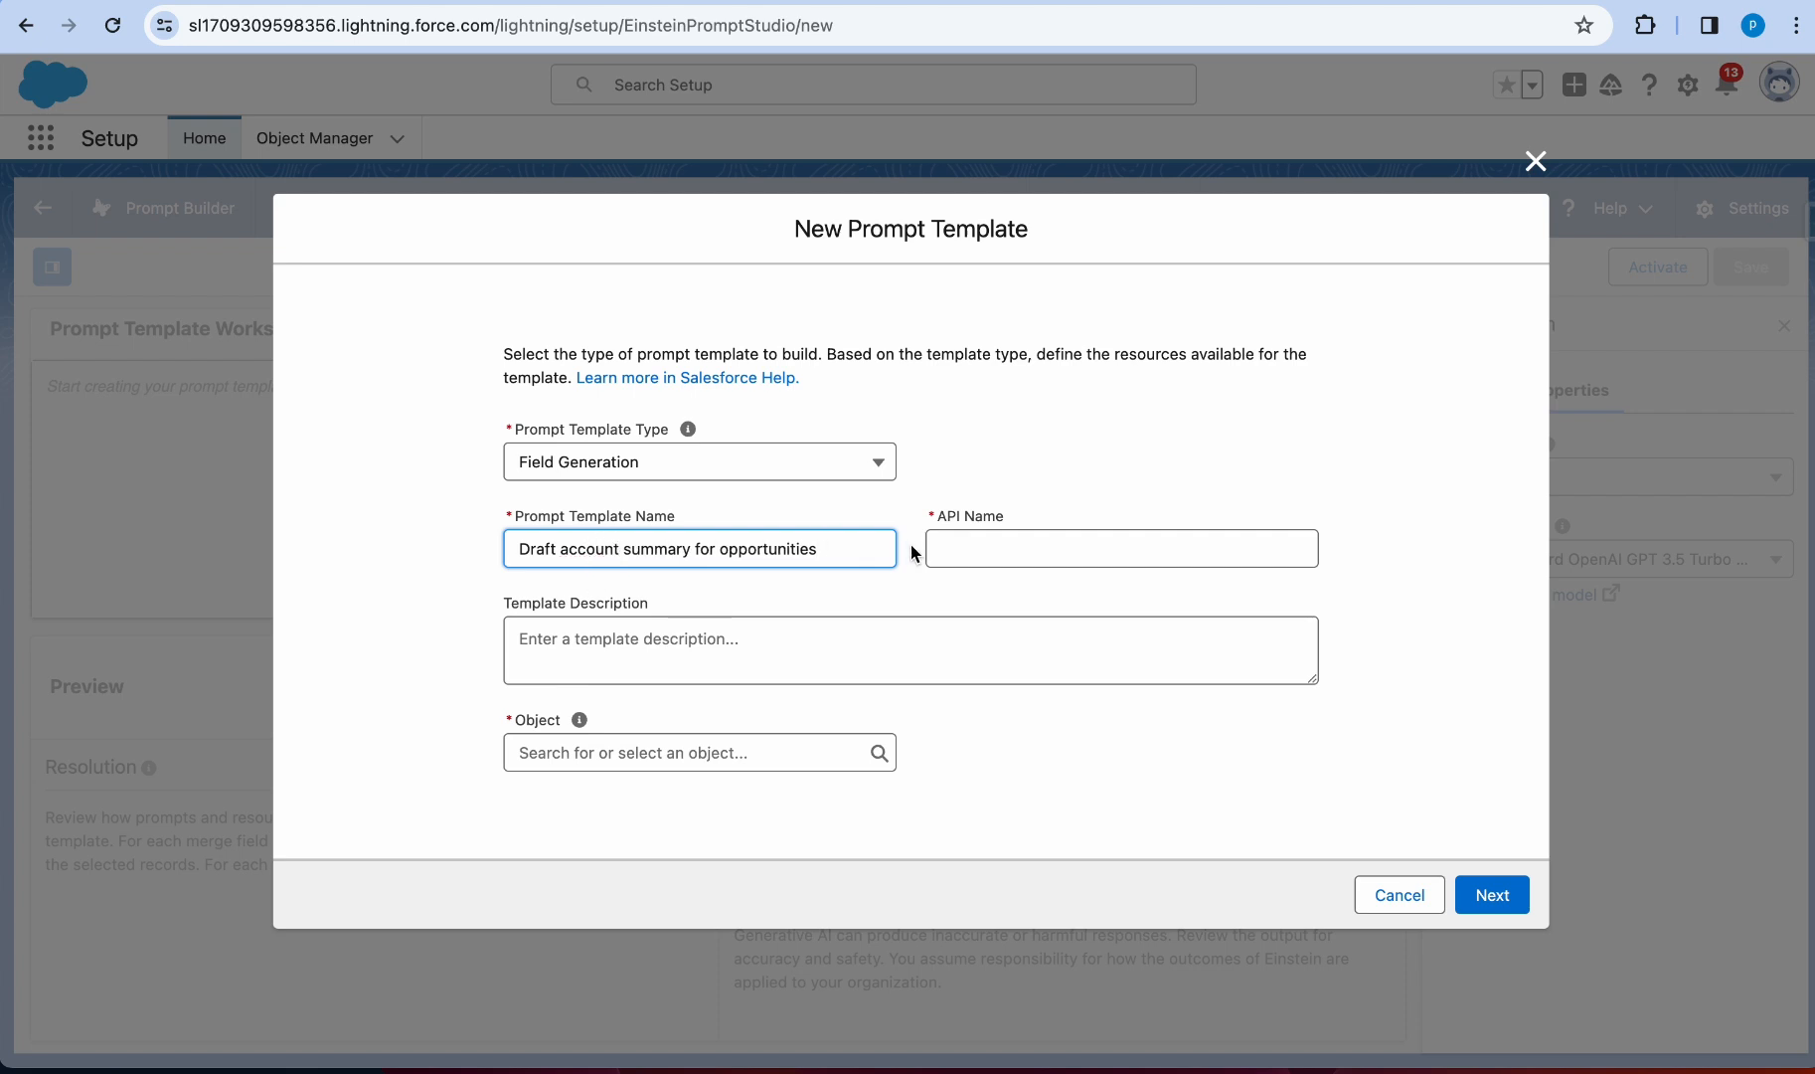
click(972, 549)
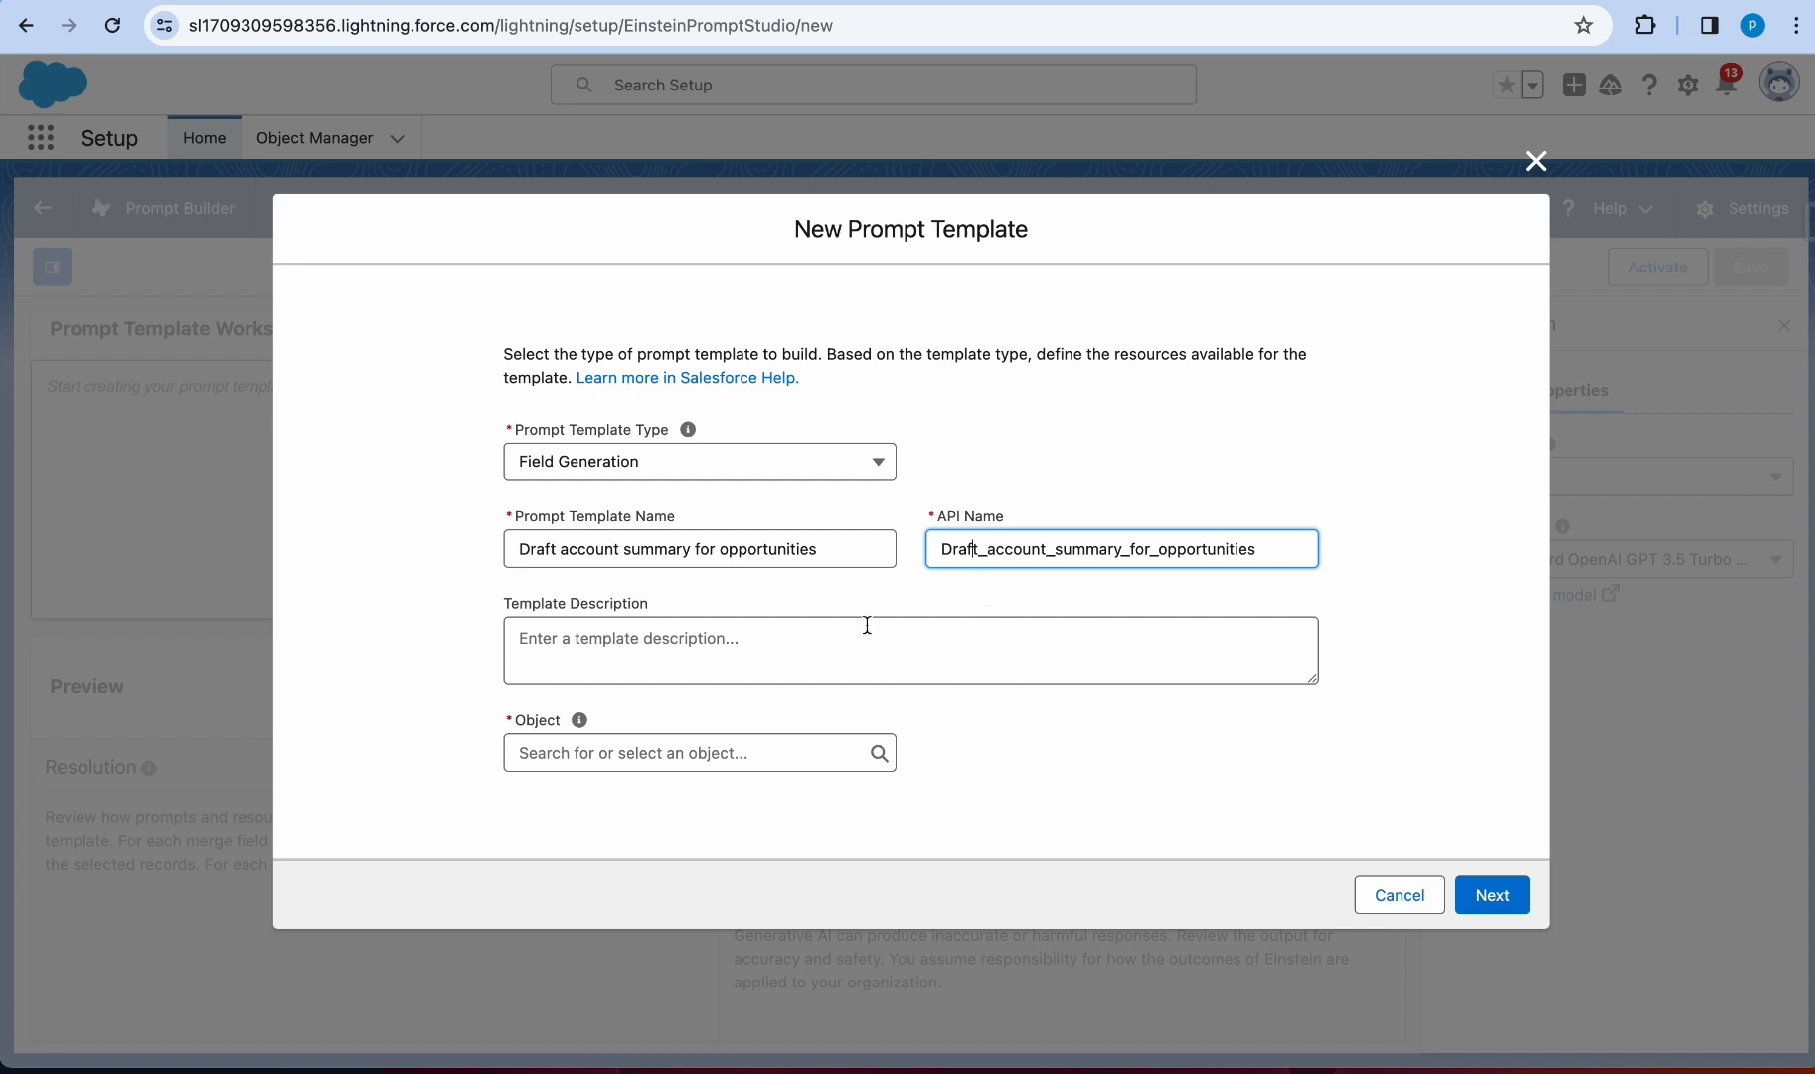
Step: Set the template's object to Account and its object field to Account Description, and continue to the prompt workspace
click(758, 743)
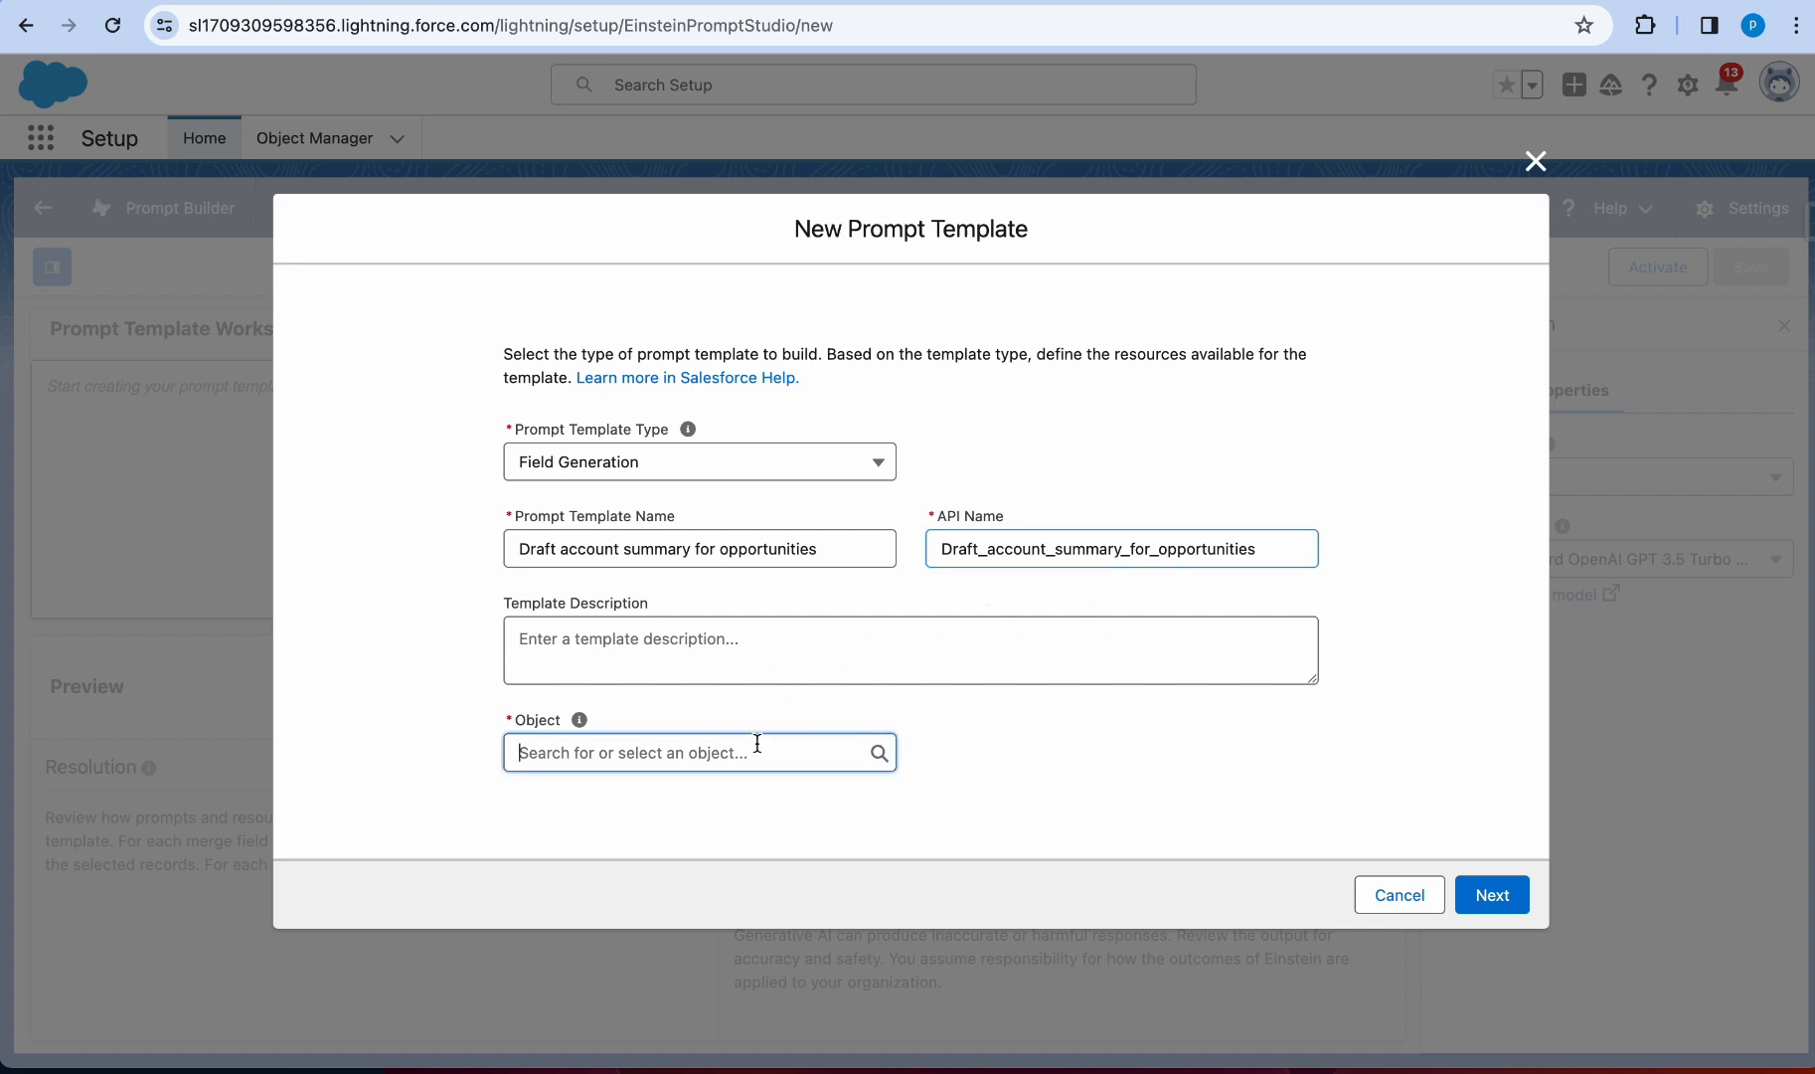
text(acco)
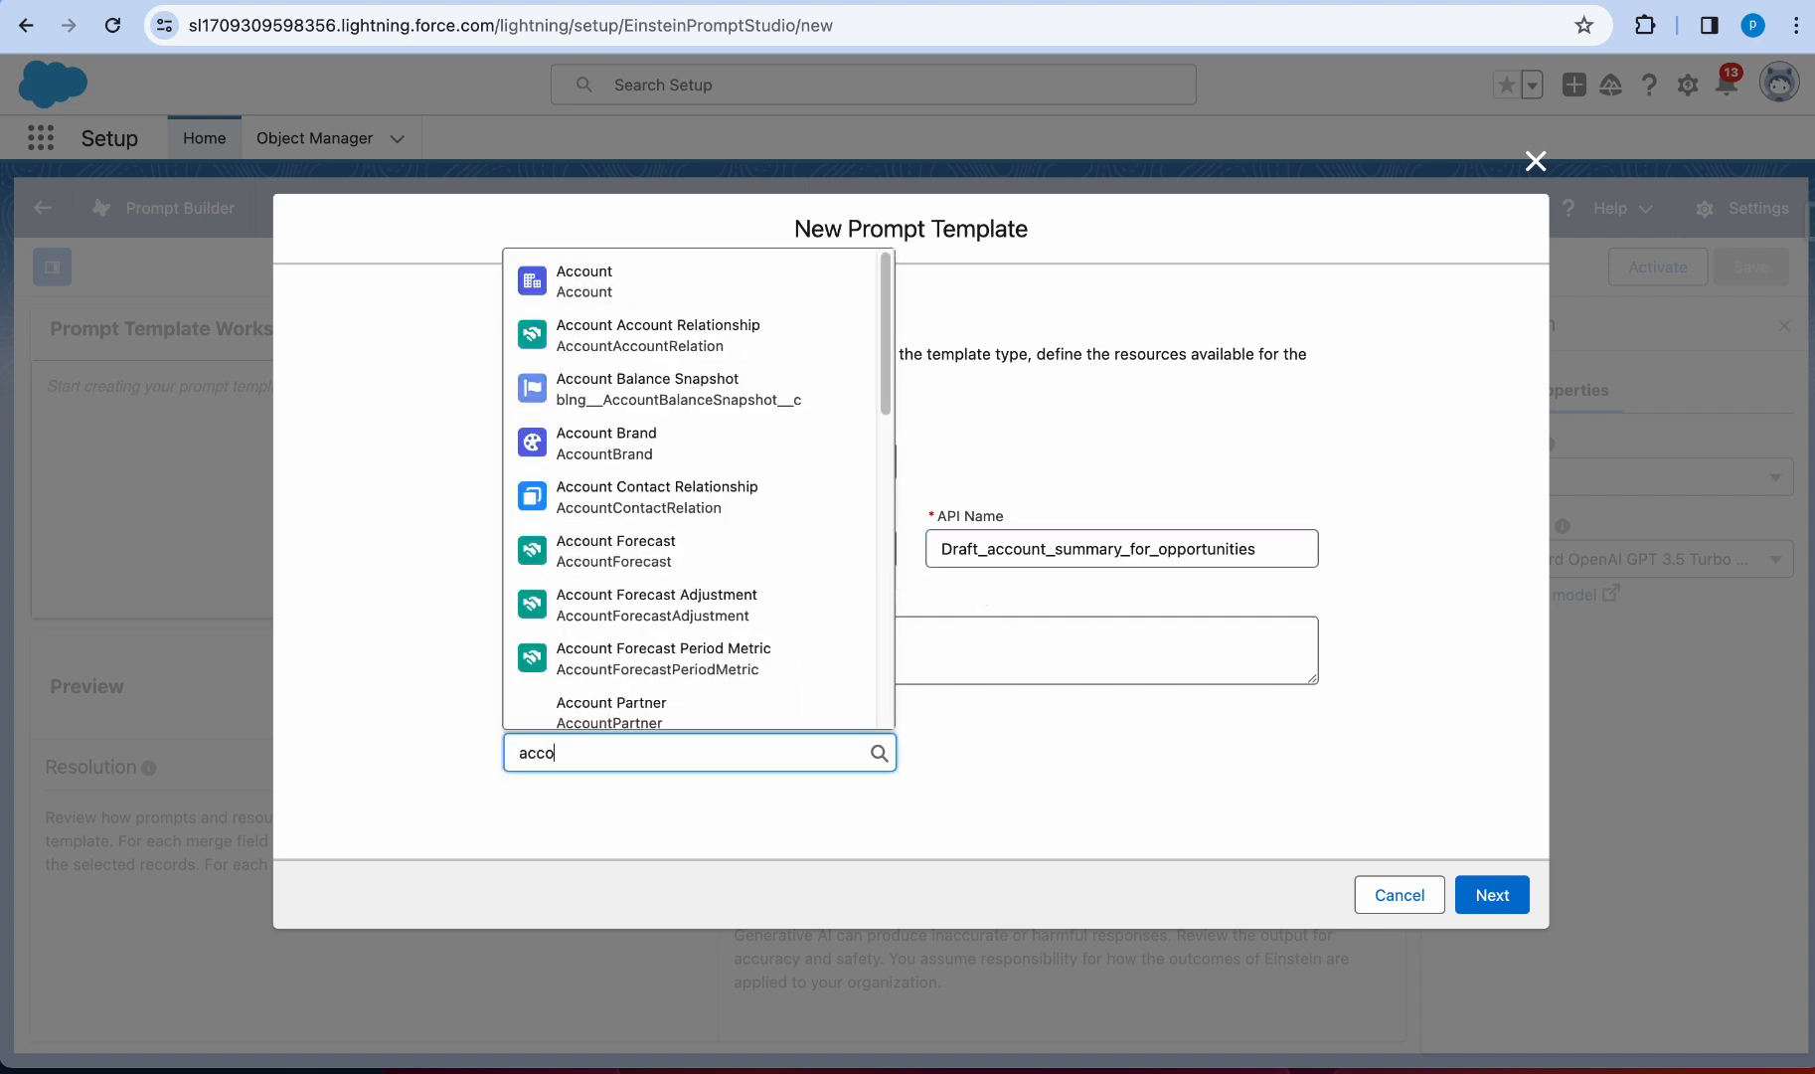
click(597, 281)
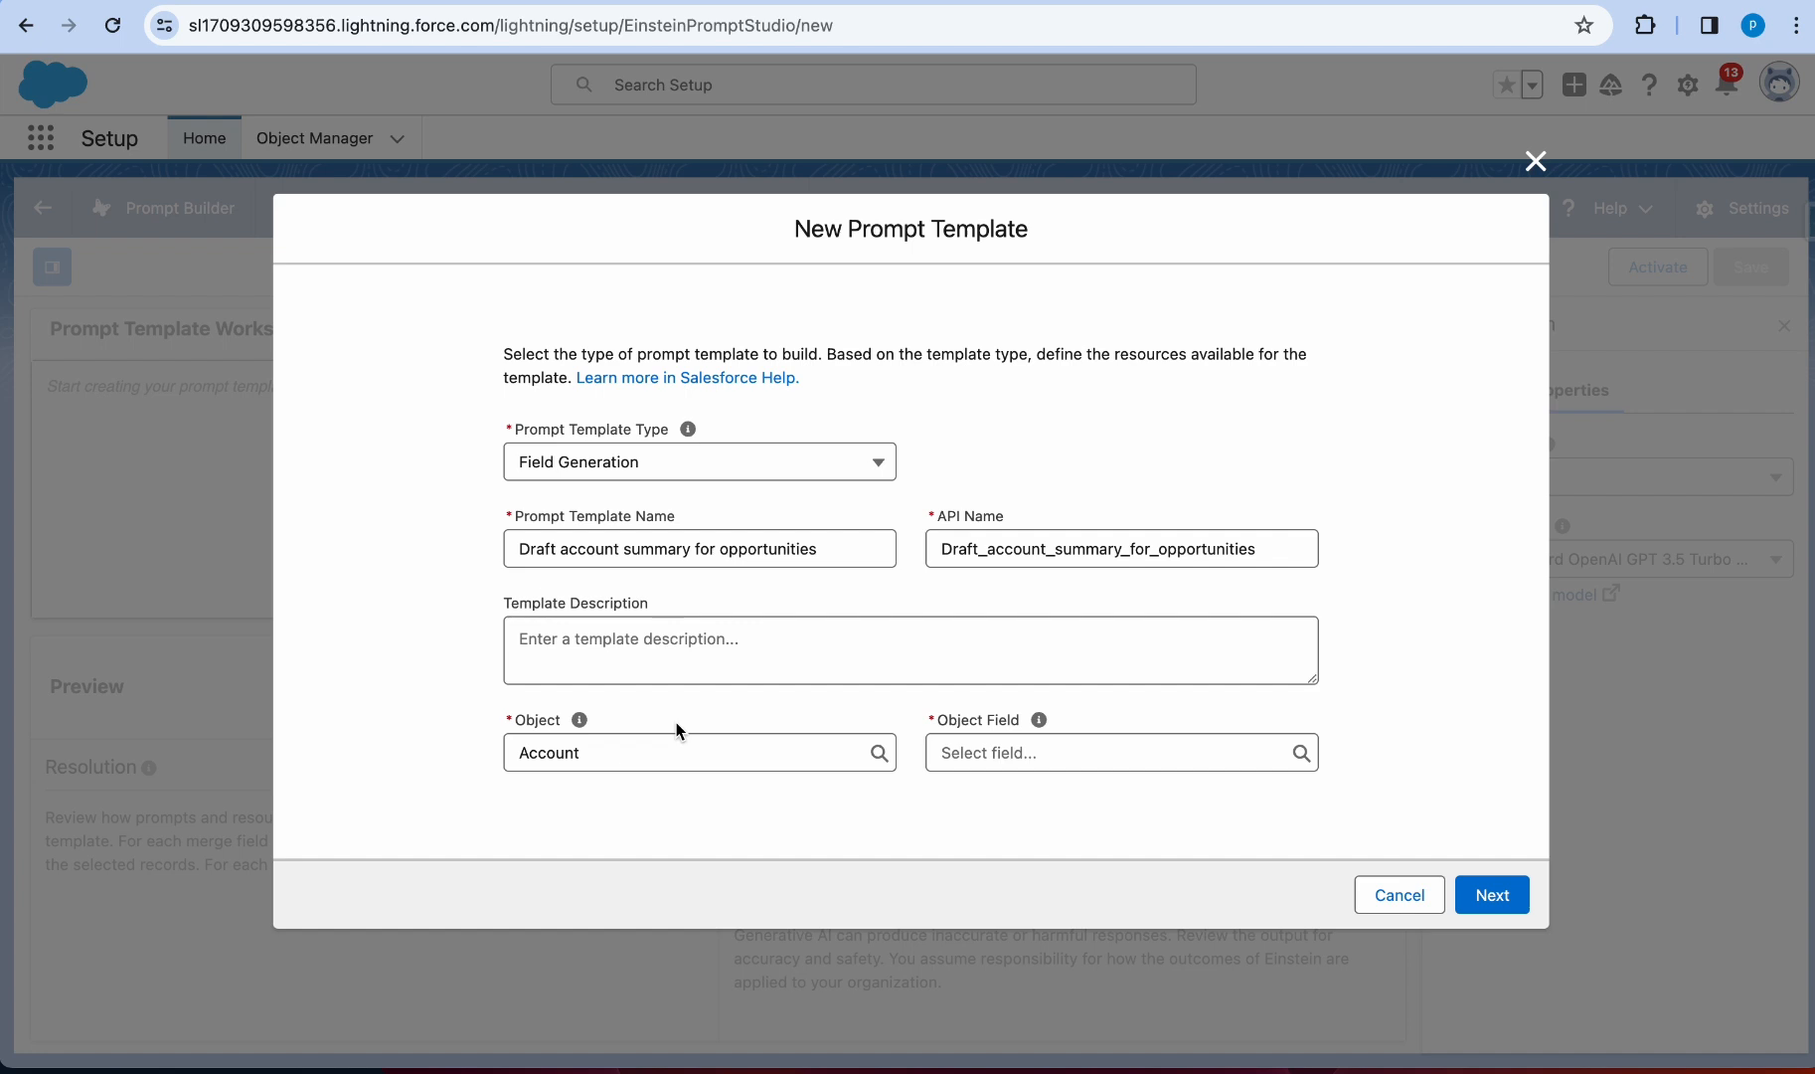
click(1053, 756)
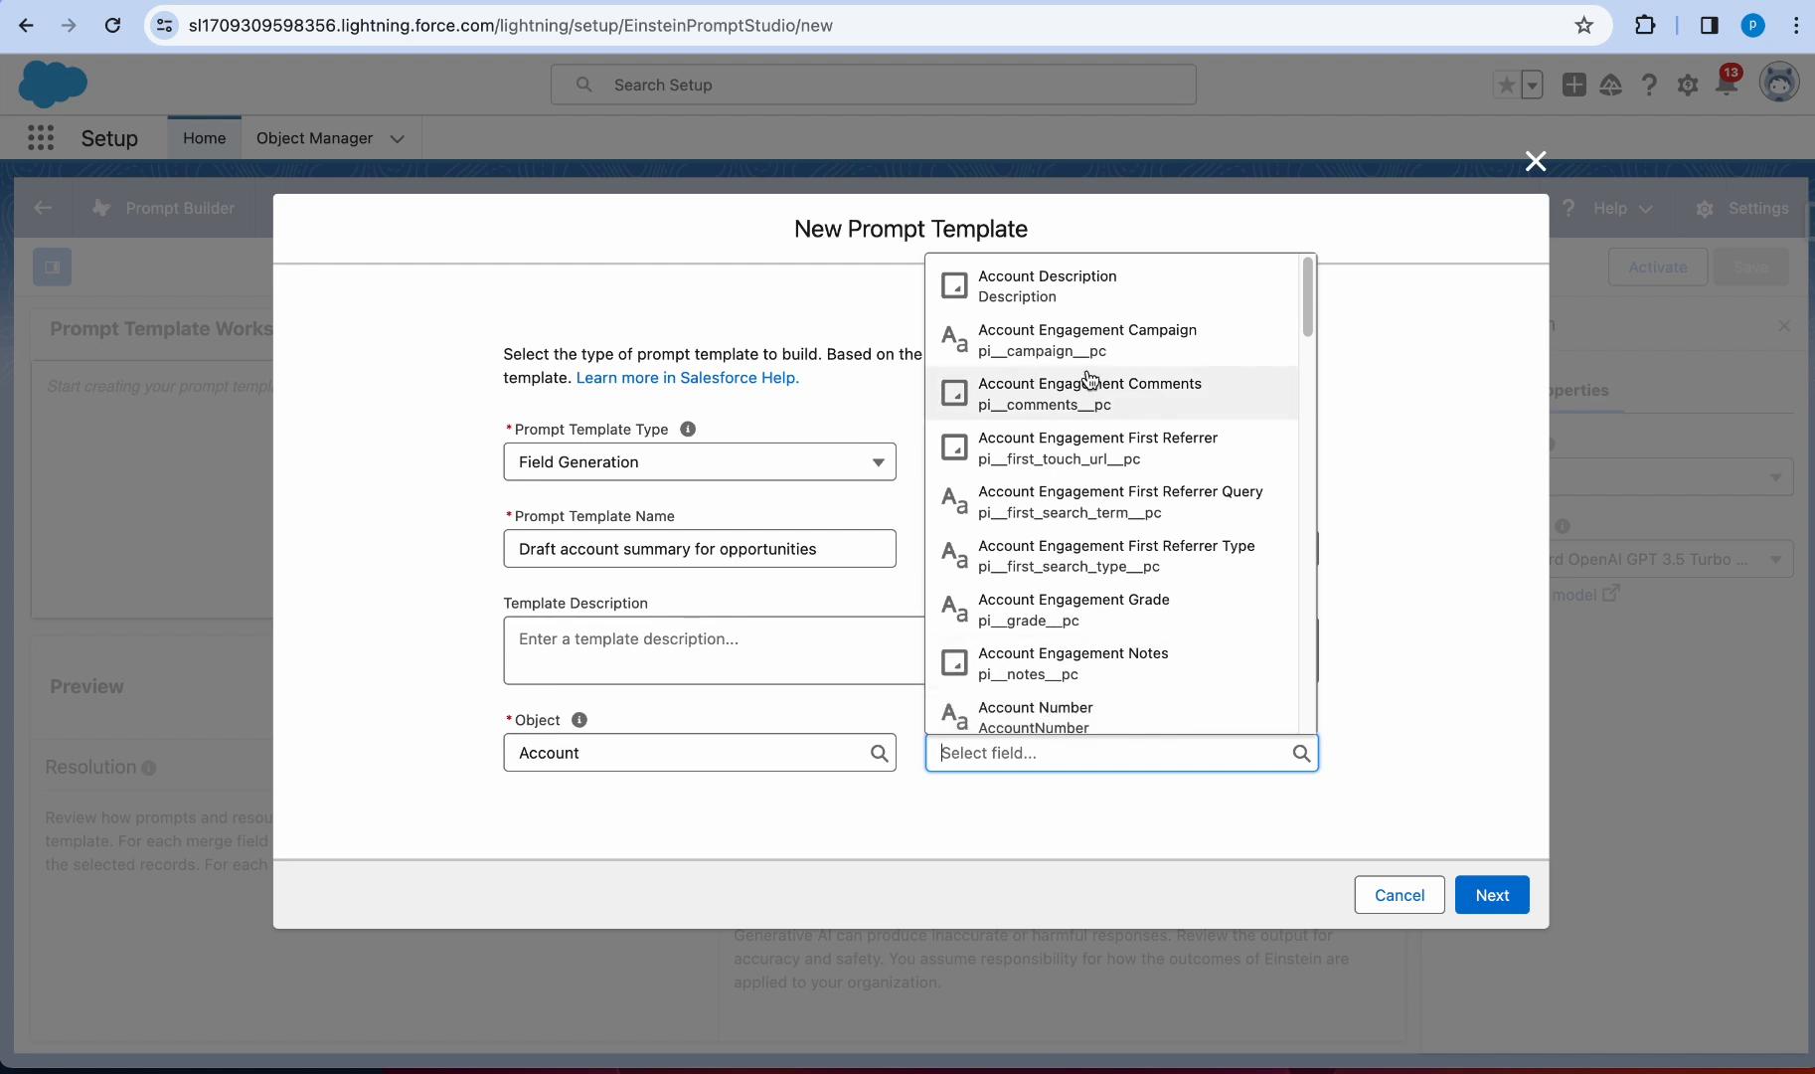
click(1040, 286)
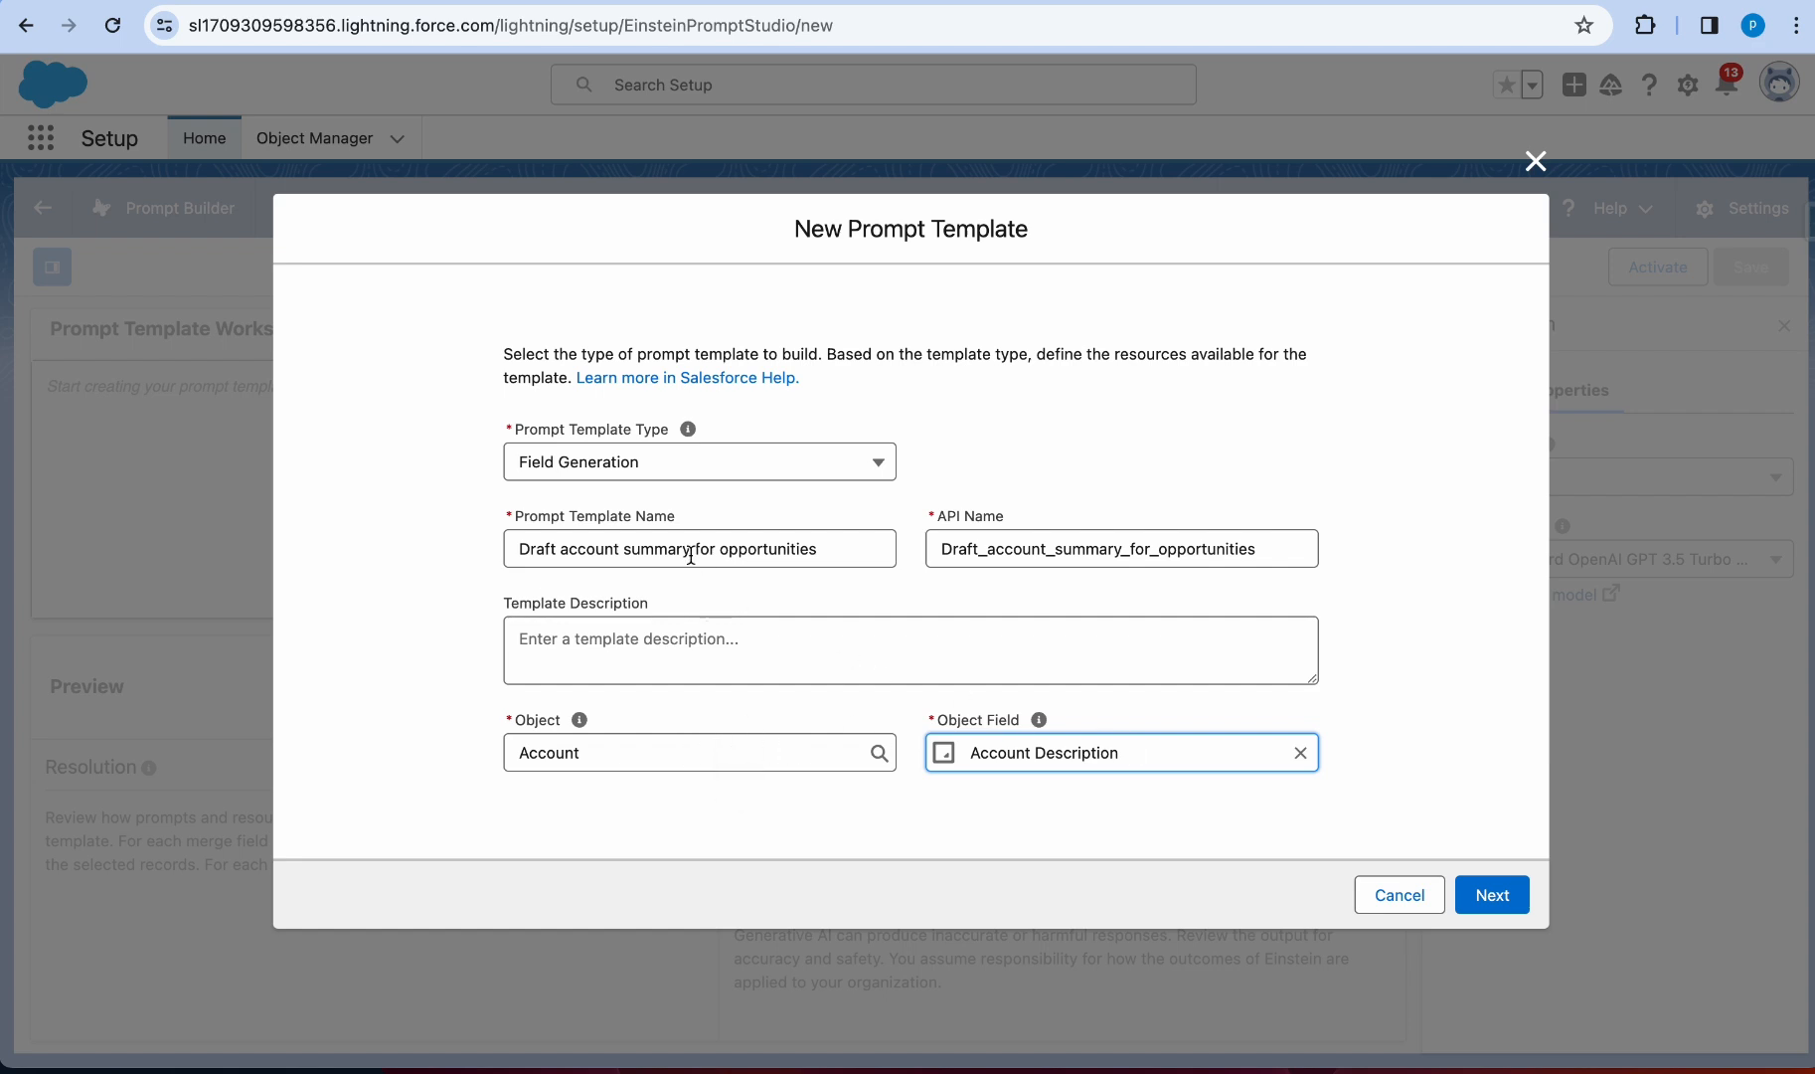
click(1480, 895)
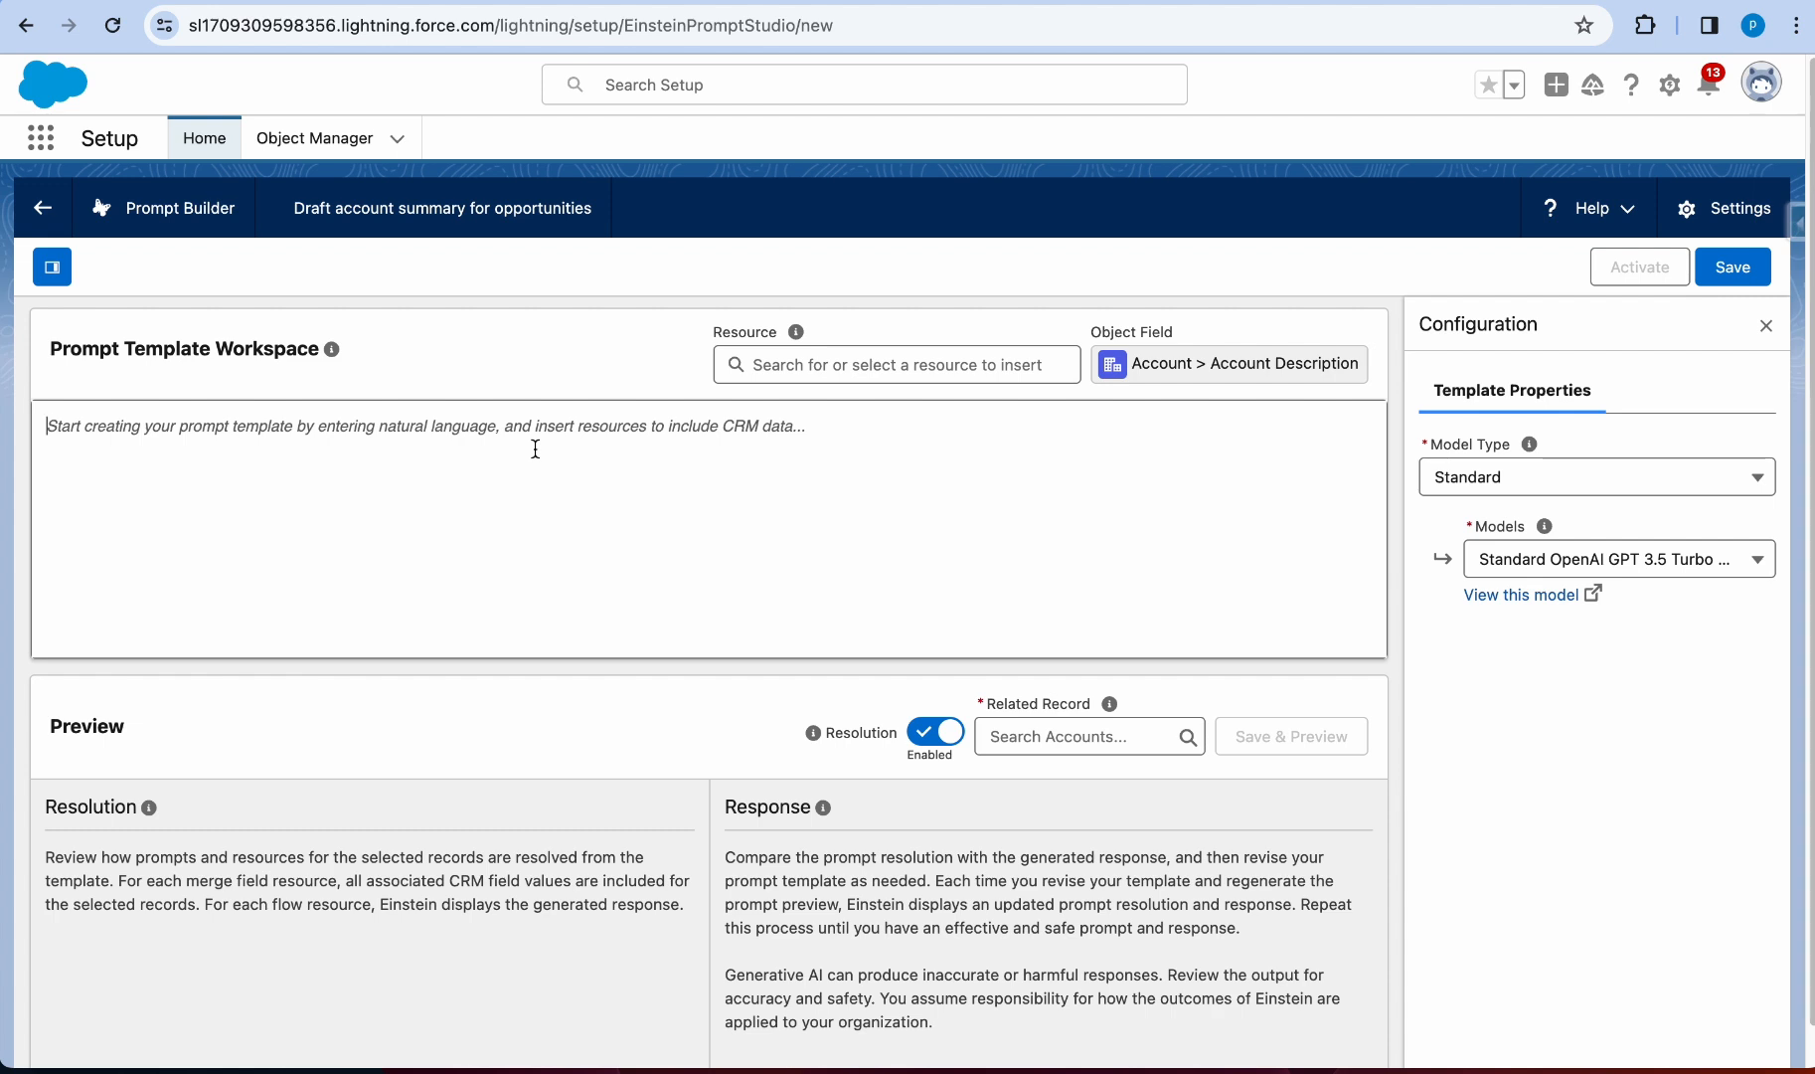
Step: Write the prompt "create account summary for" followed by the Account Name merge field, and save the template
text(create account )
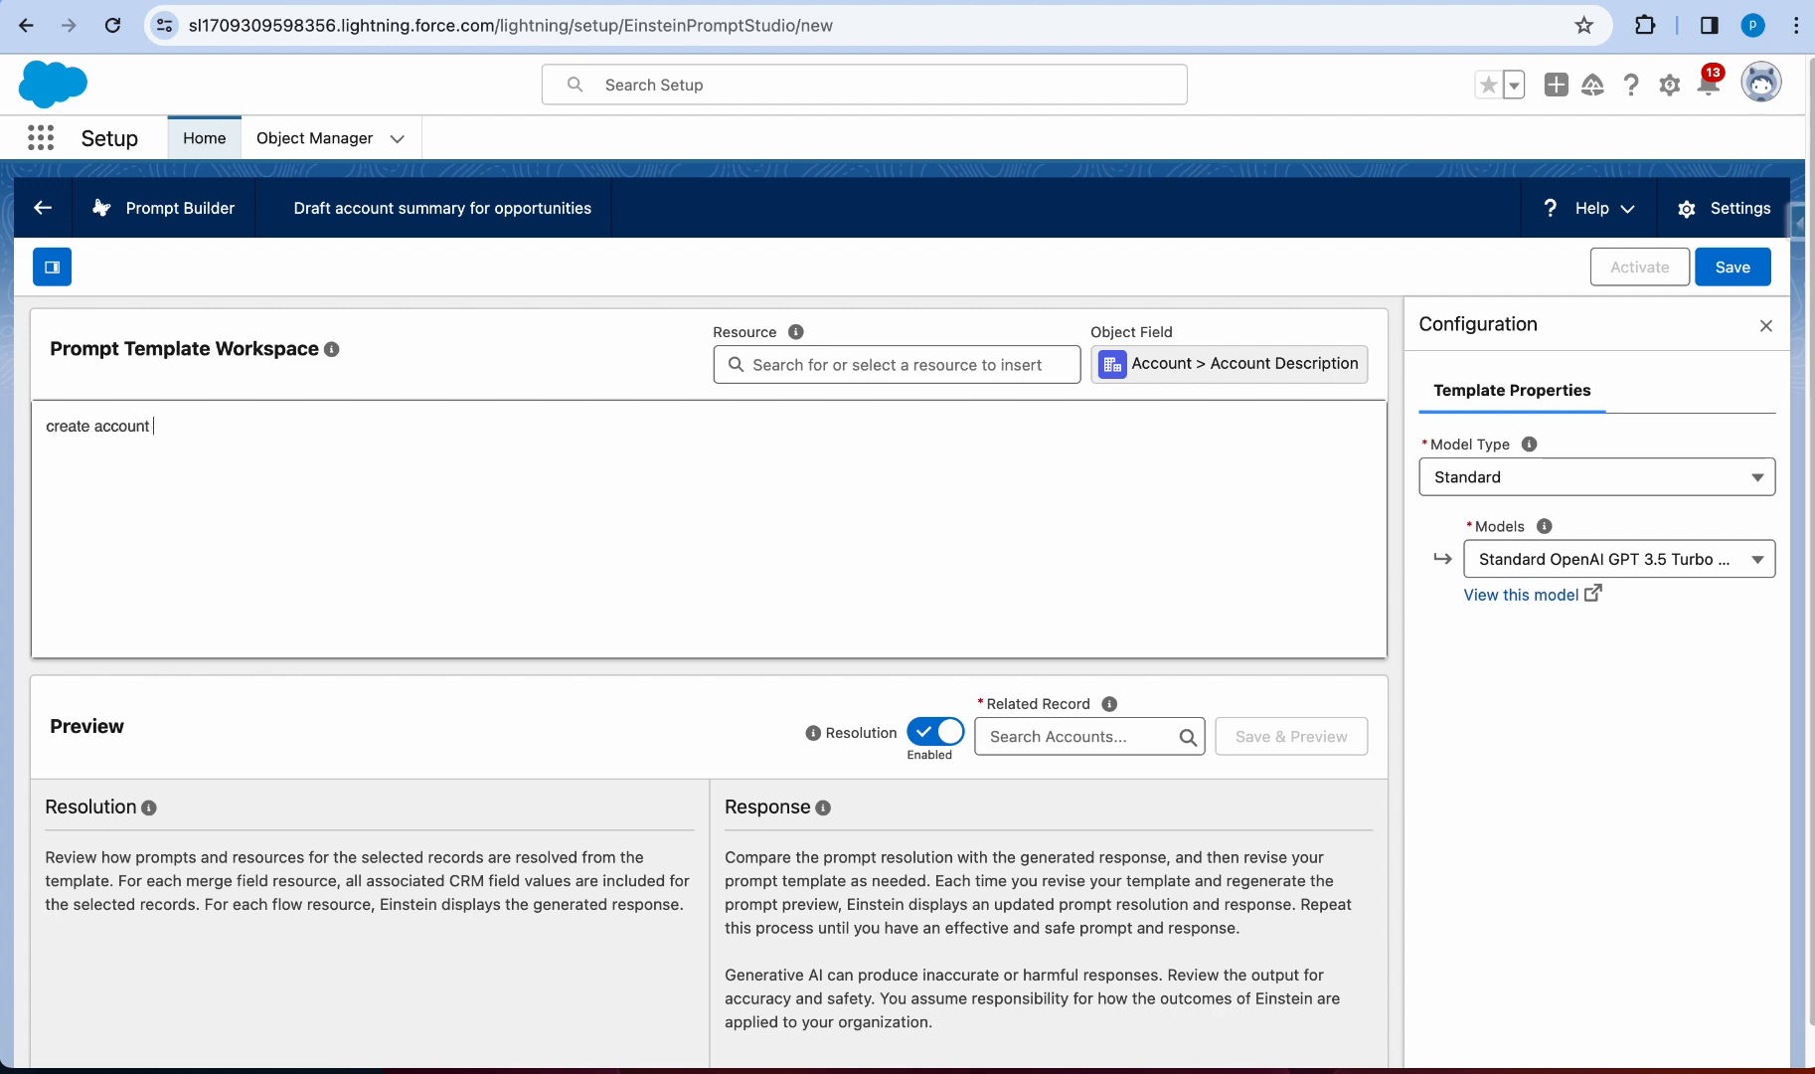
text(summary)
drag(348, 438, 82, 411)
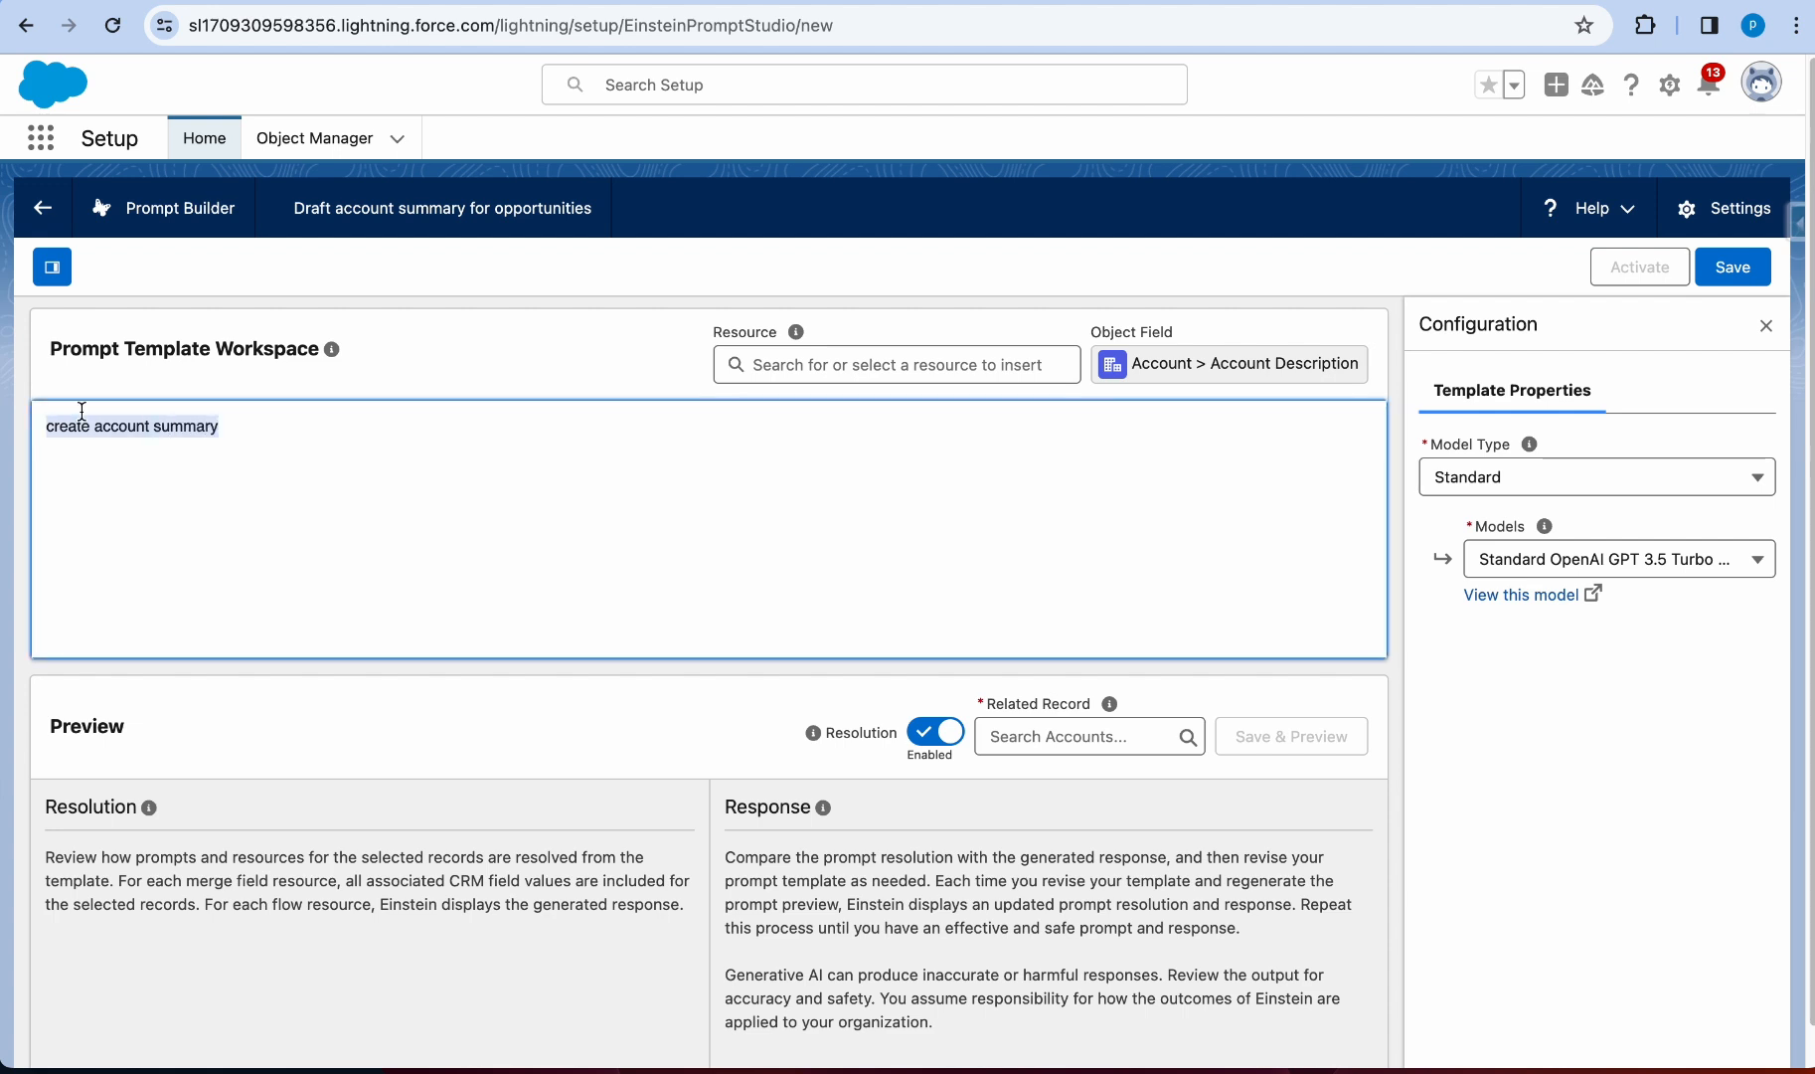
click(273, 429)
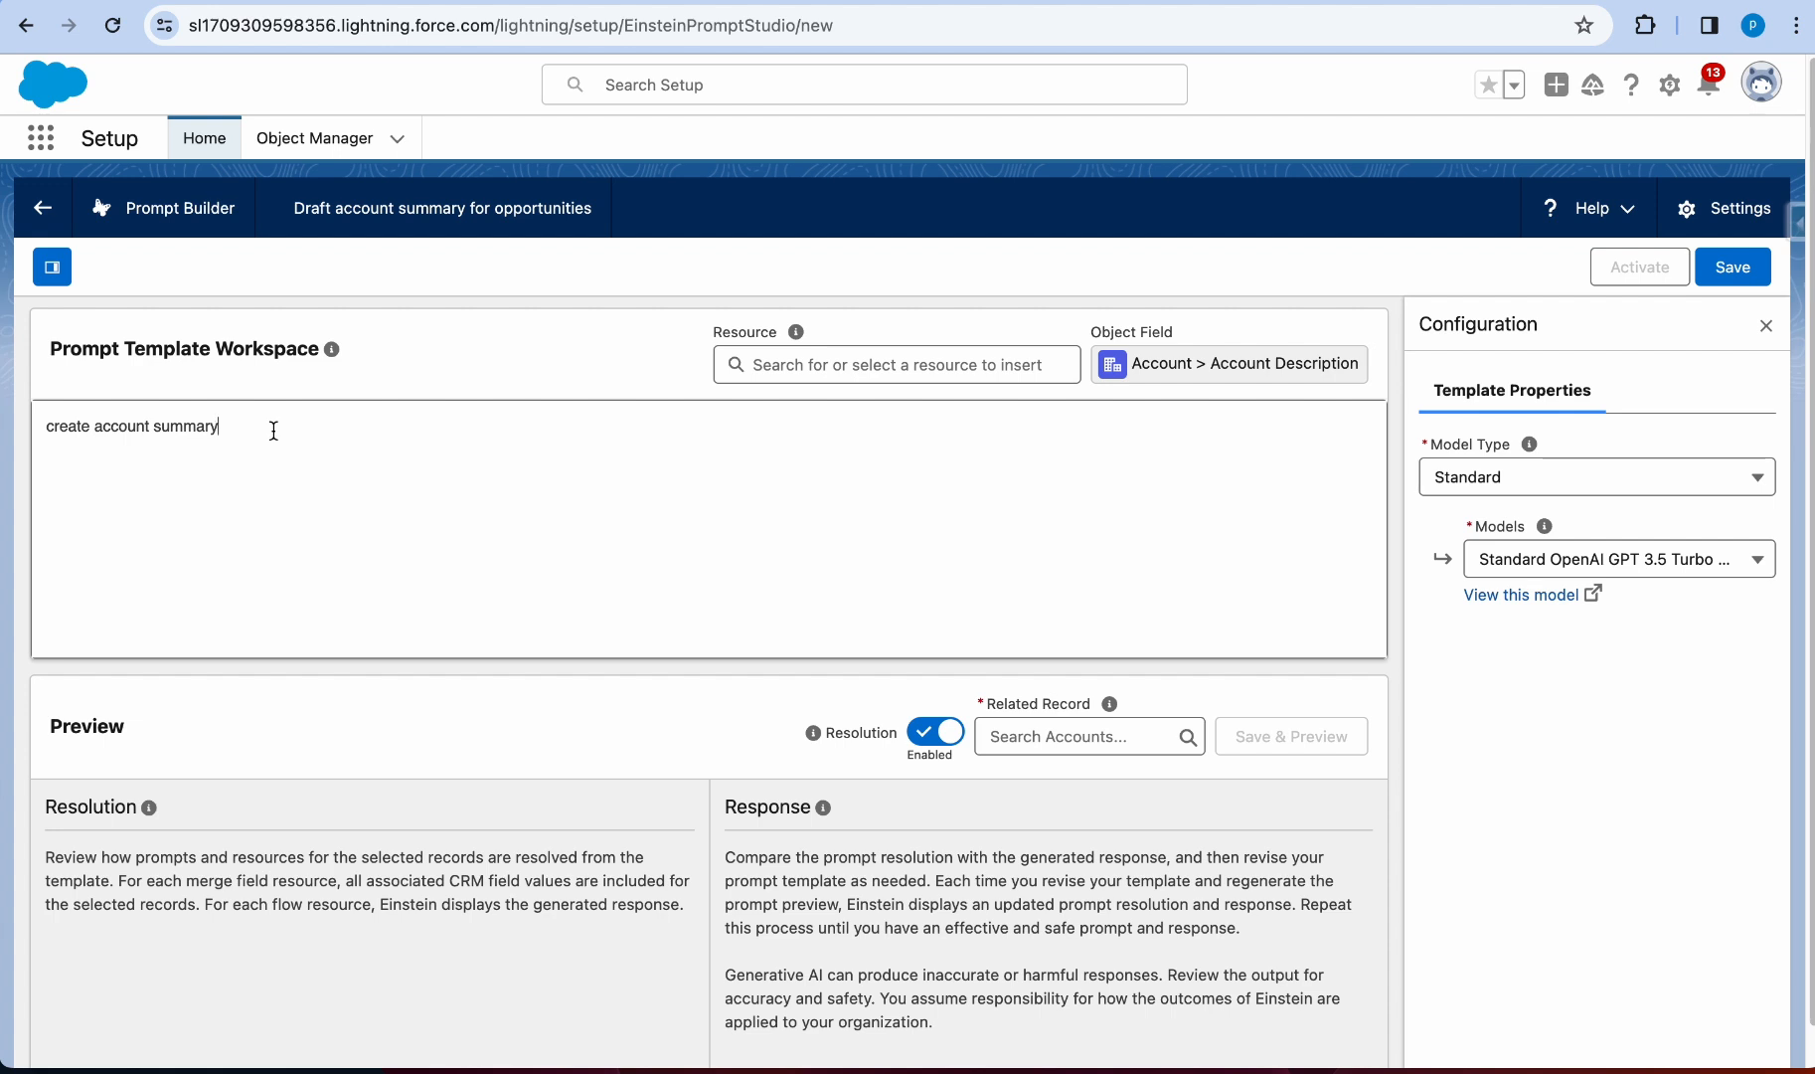
text(for)
click(869, 364)
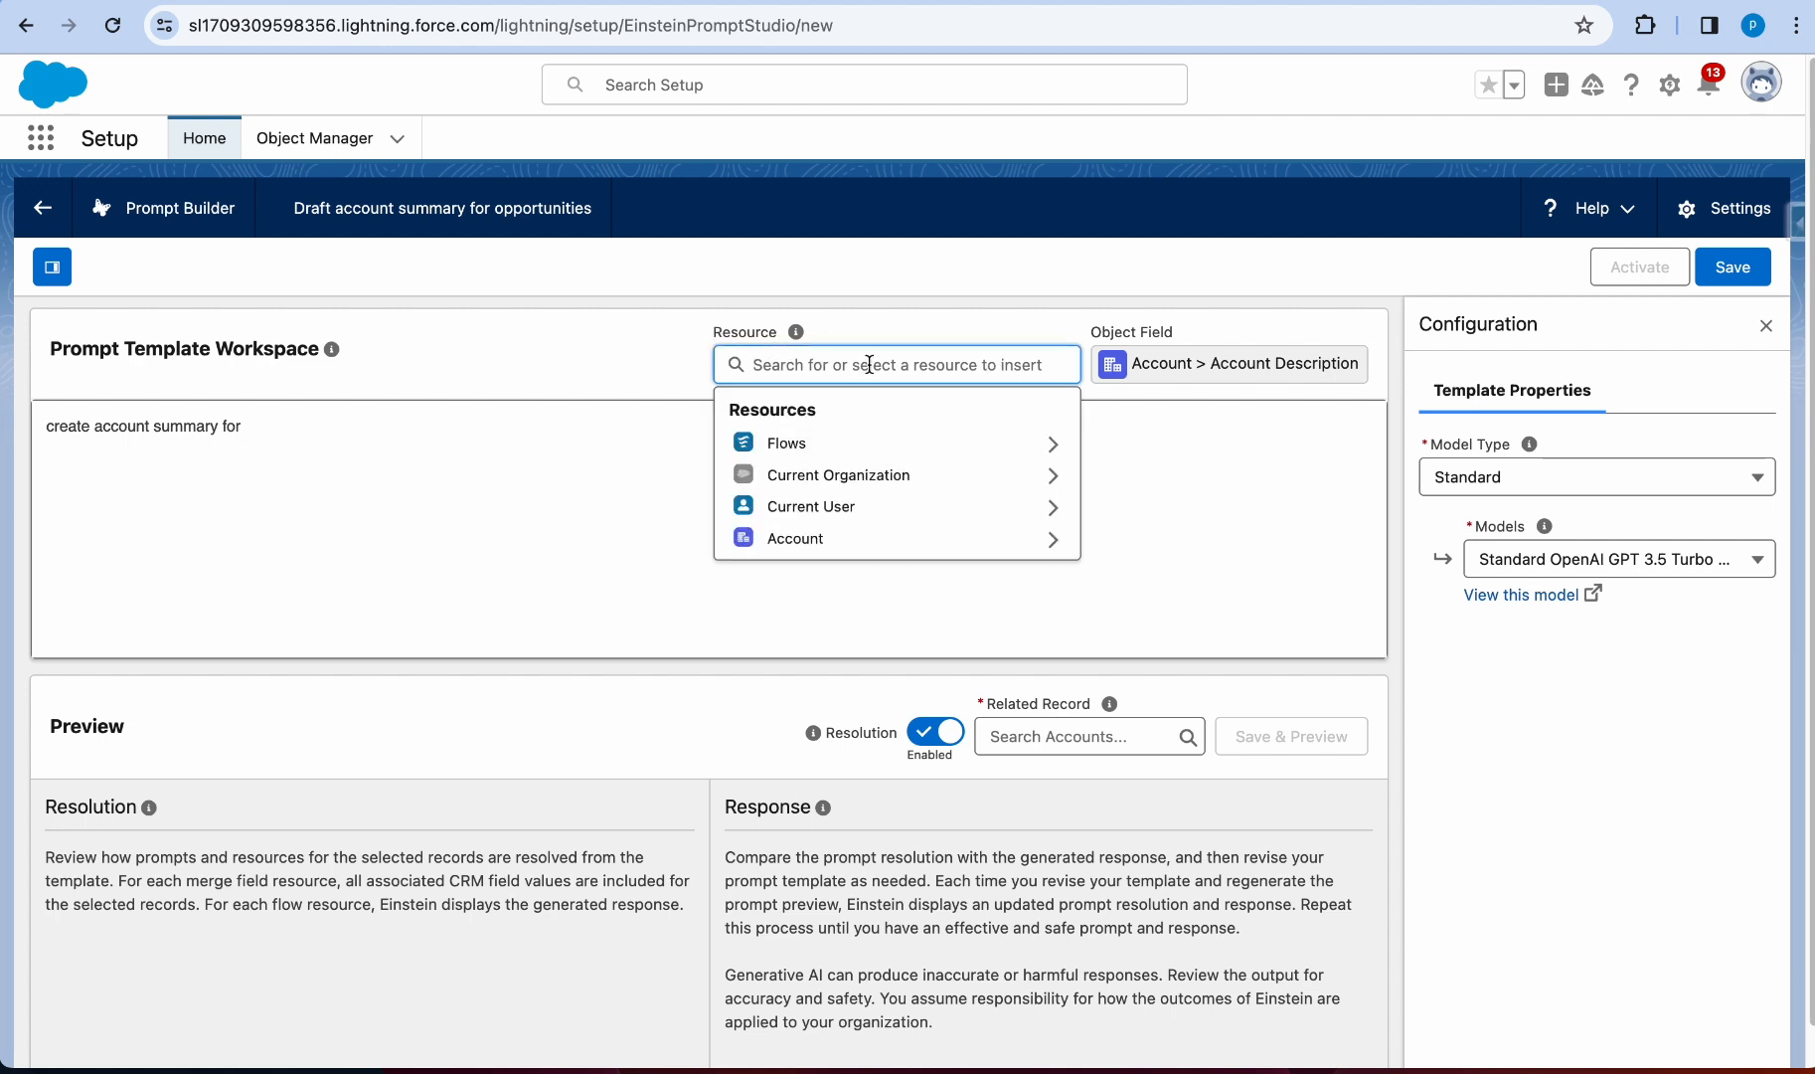
click(831, 538)
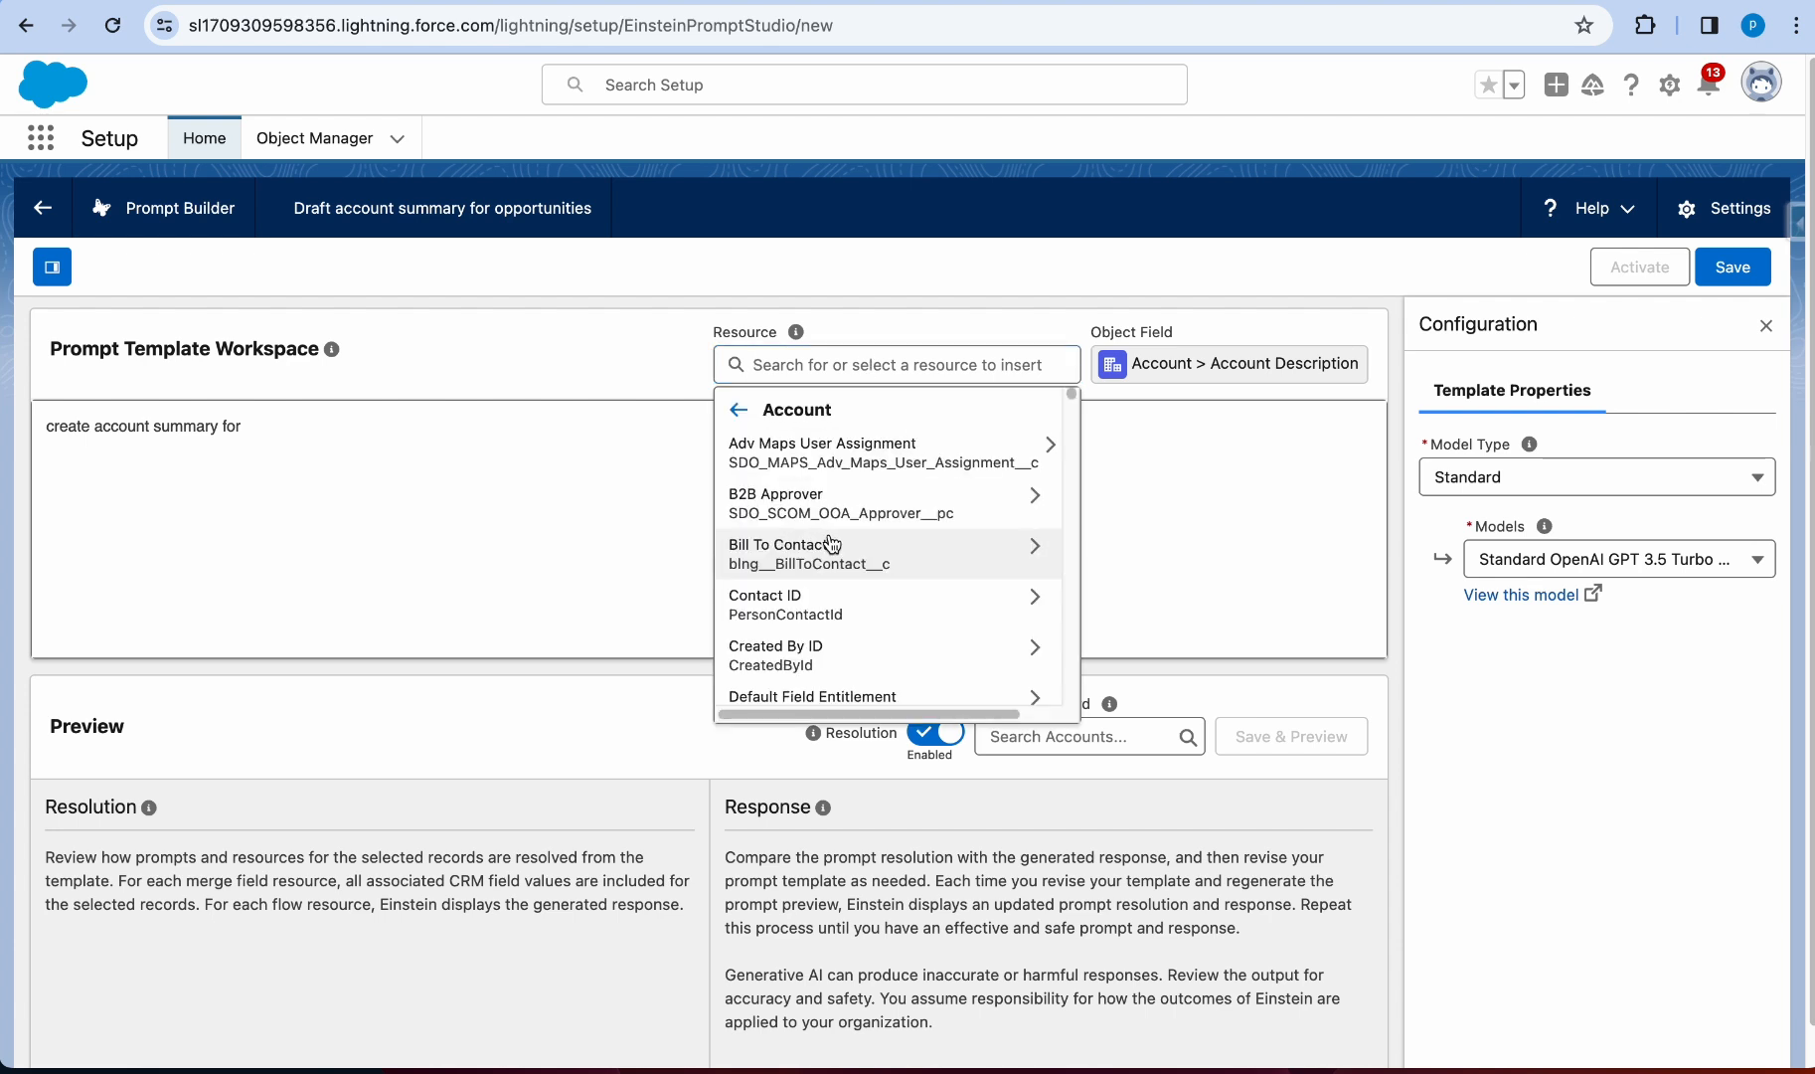
click(1026, 366)
text(nam)
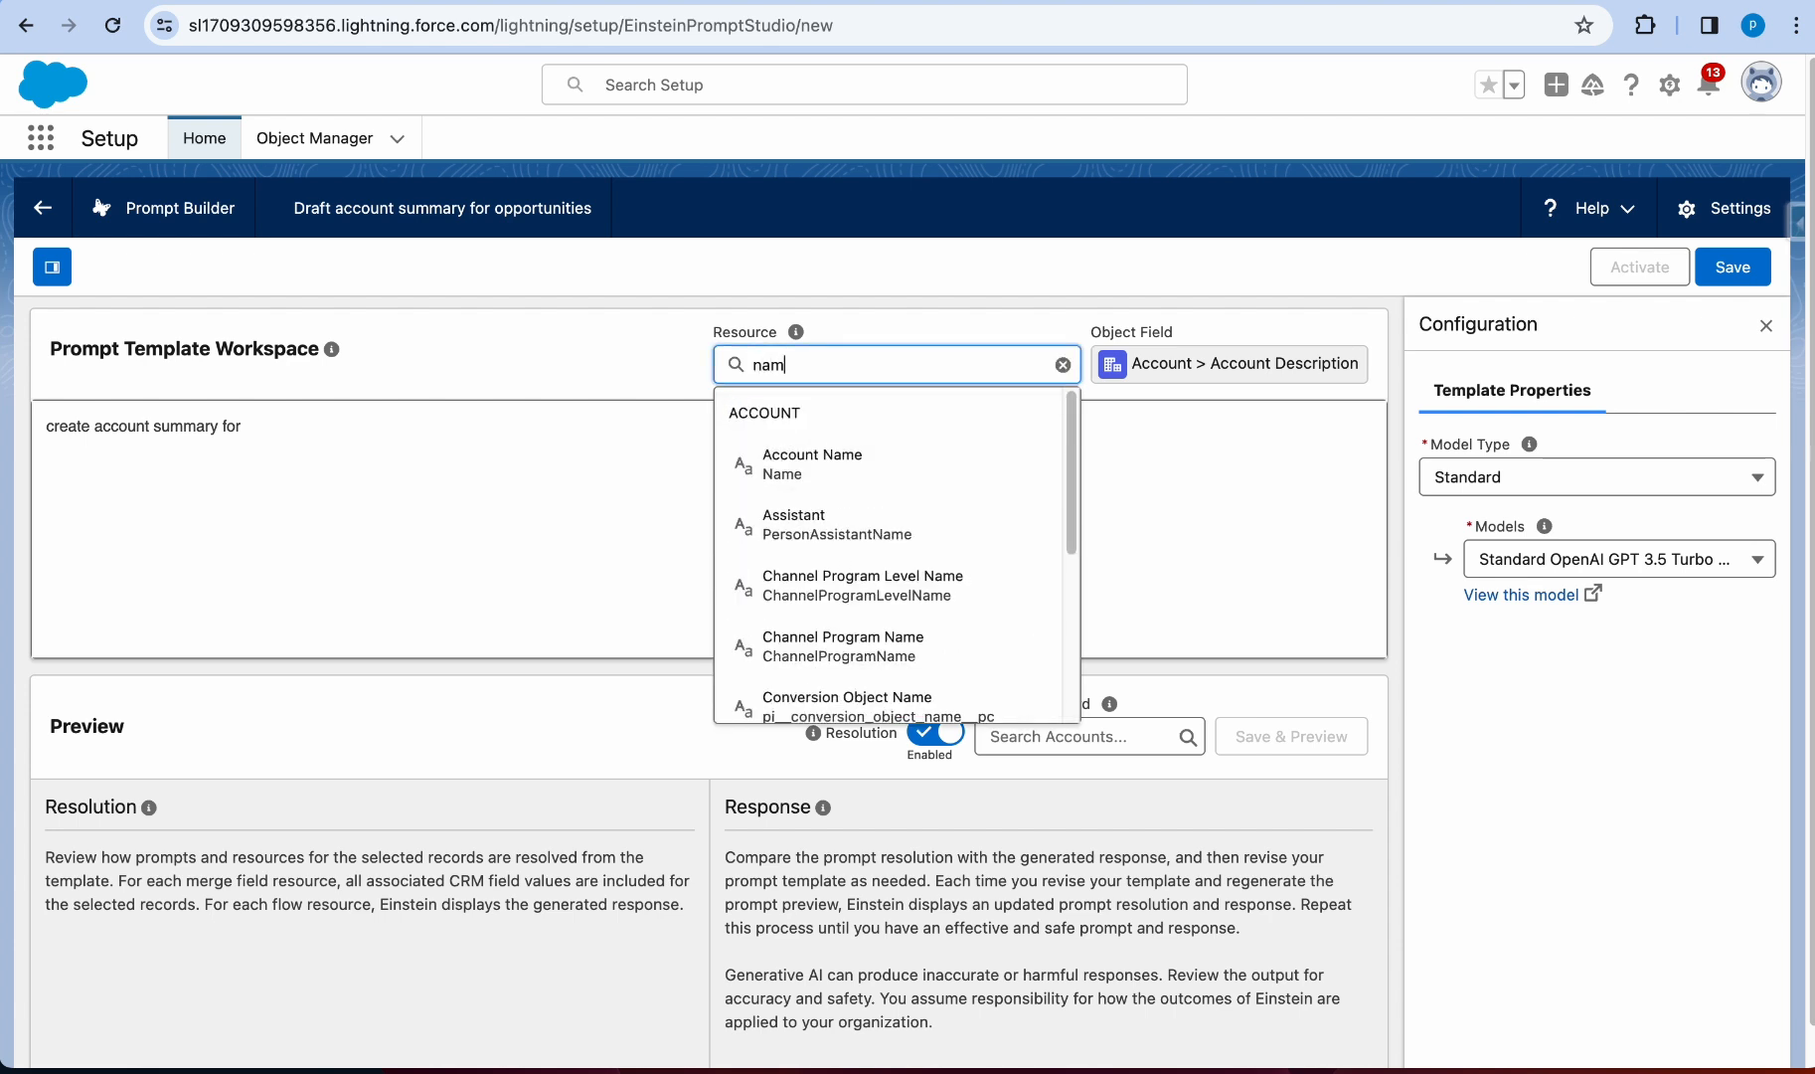
click(833, 457)
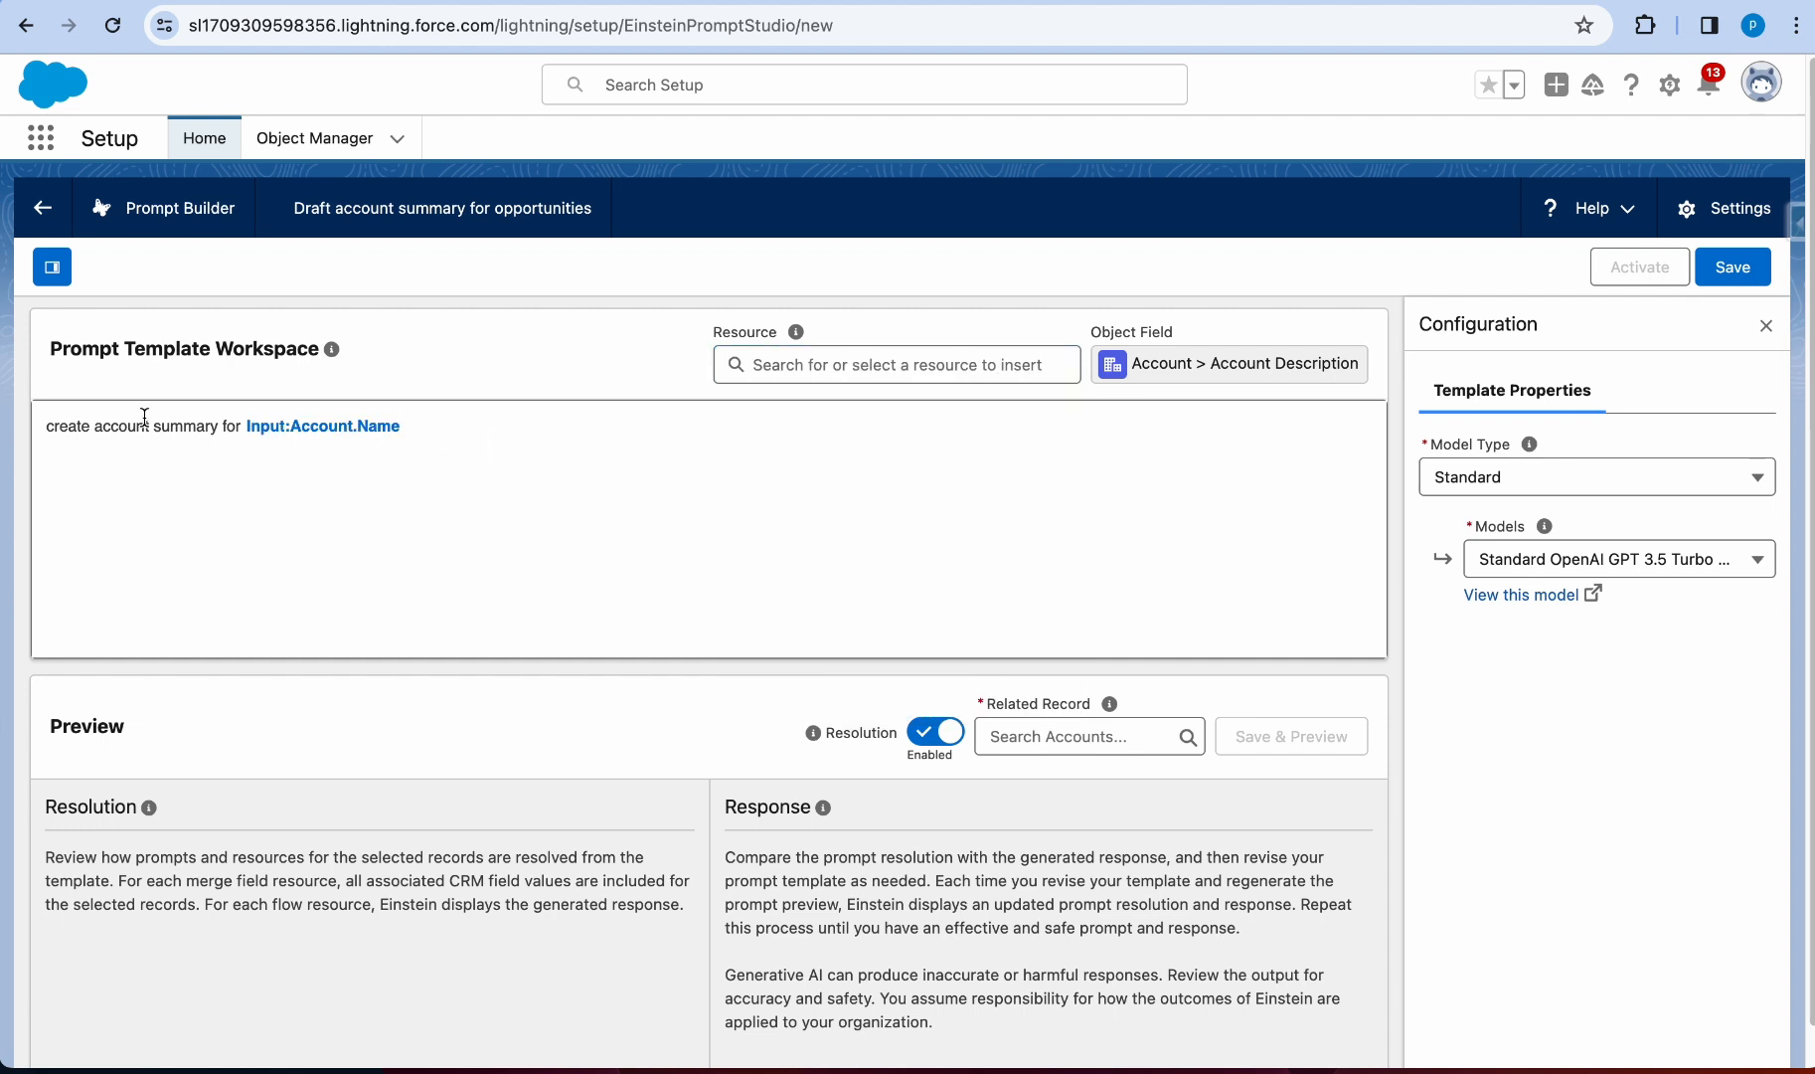
click(1750, 275)
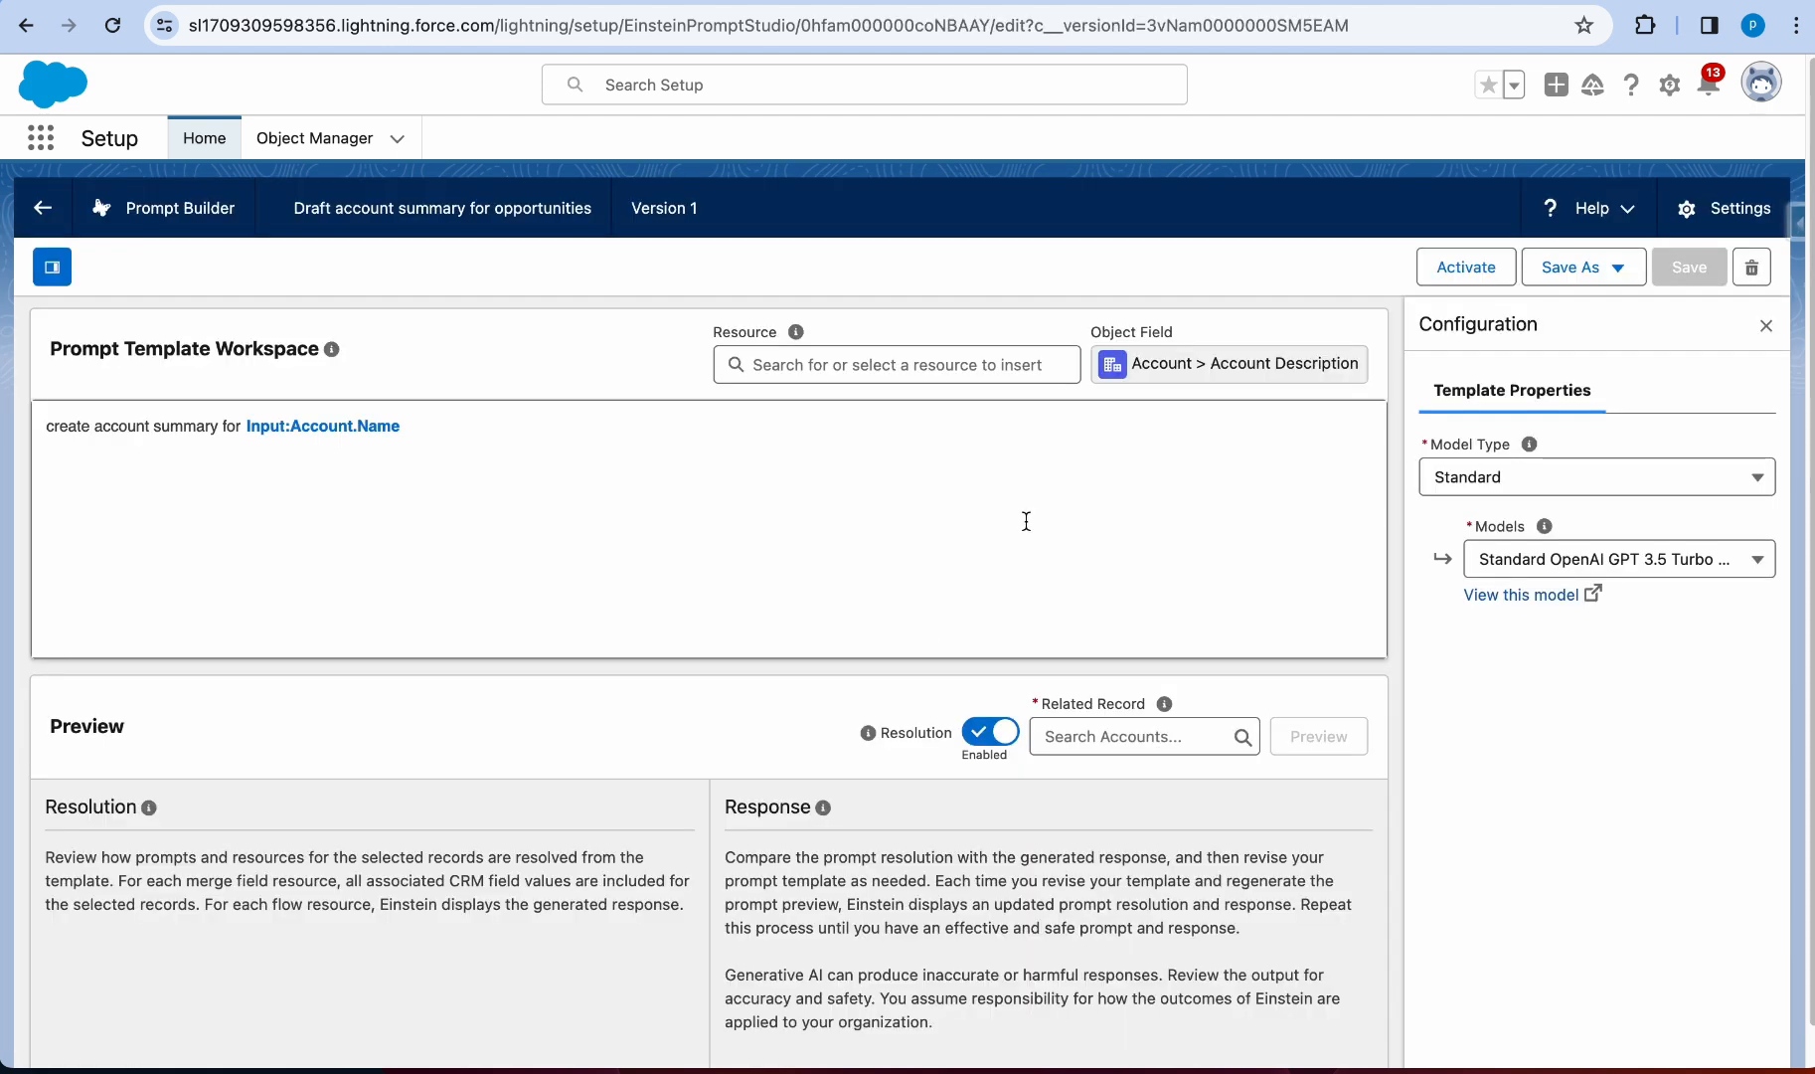
Step: Preview the prompt with the Acme Partners account as the related record
click(1118, 735)
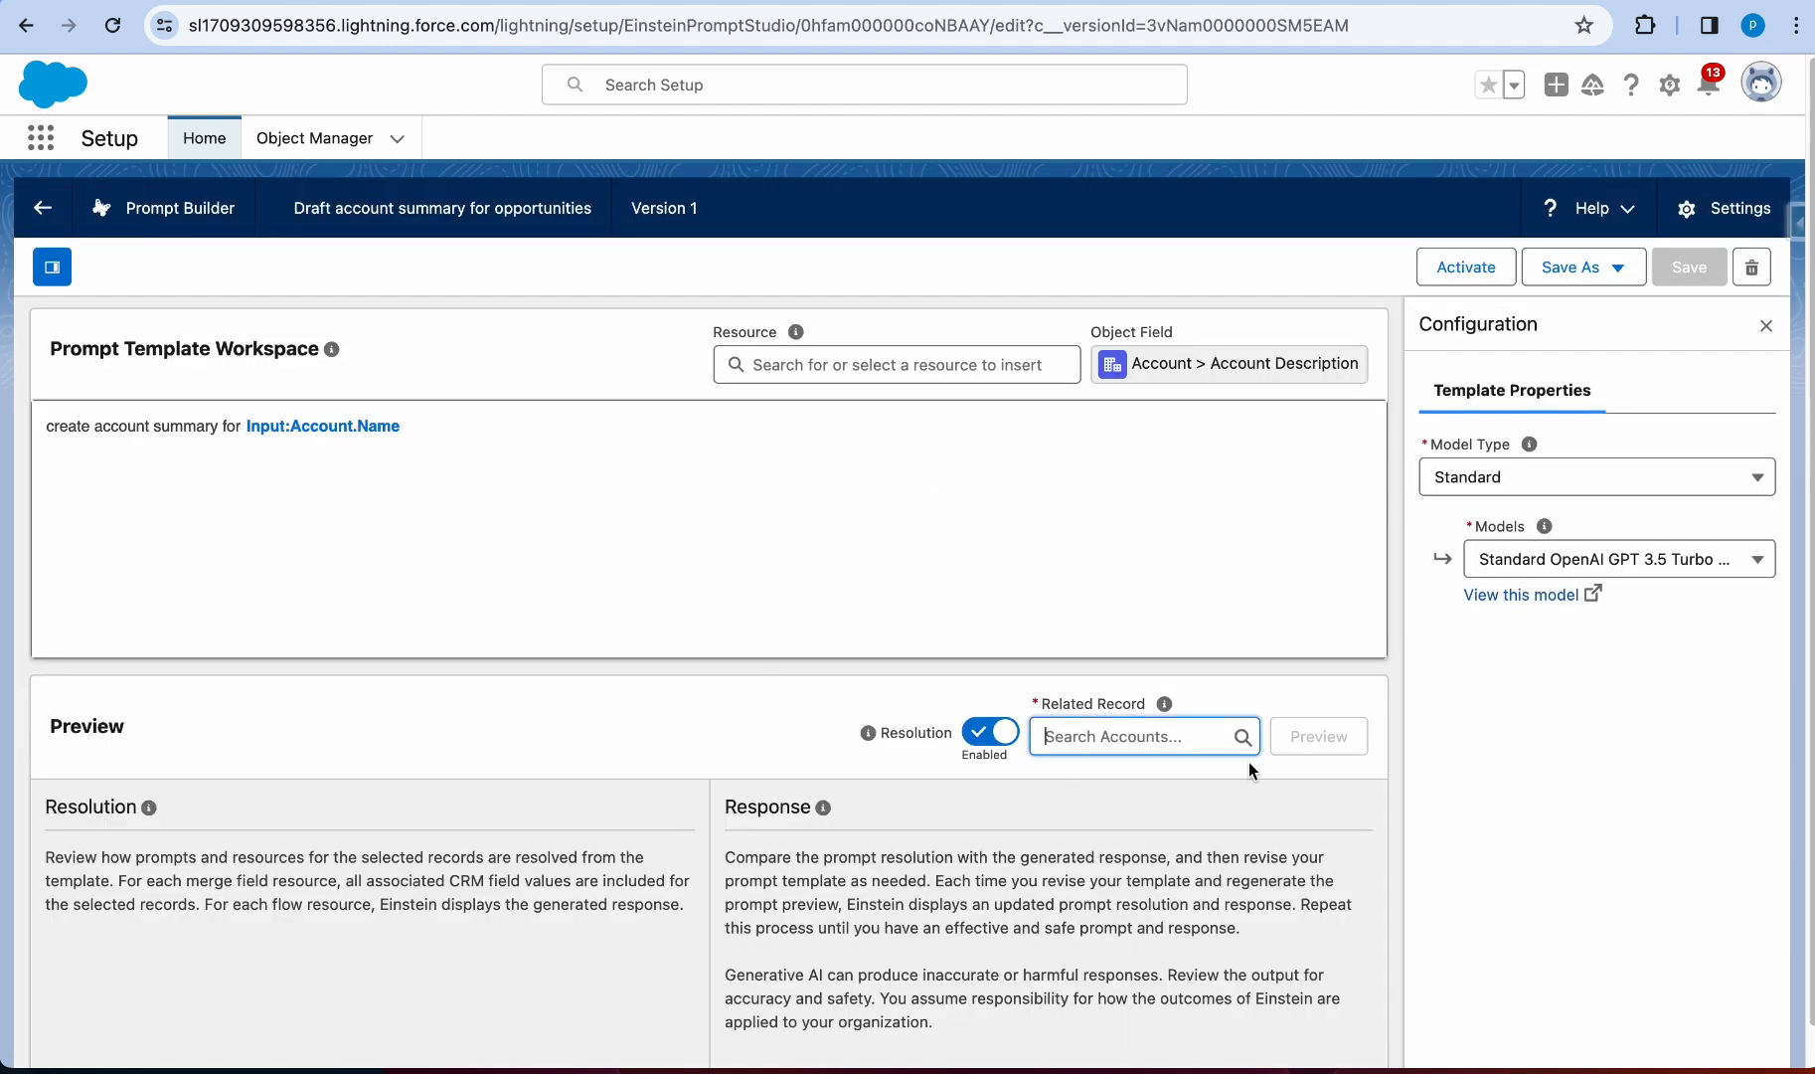
text(acm)
click(1111, 775)
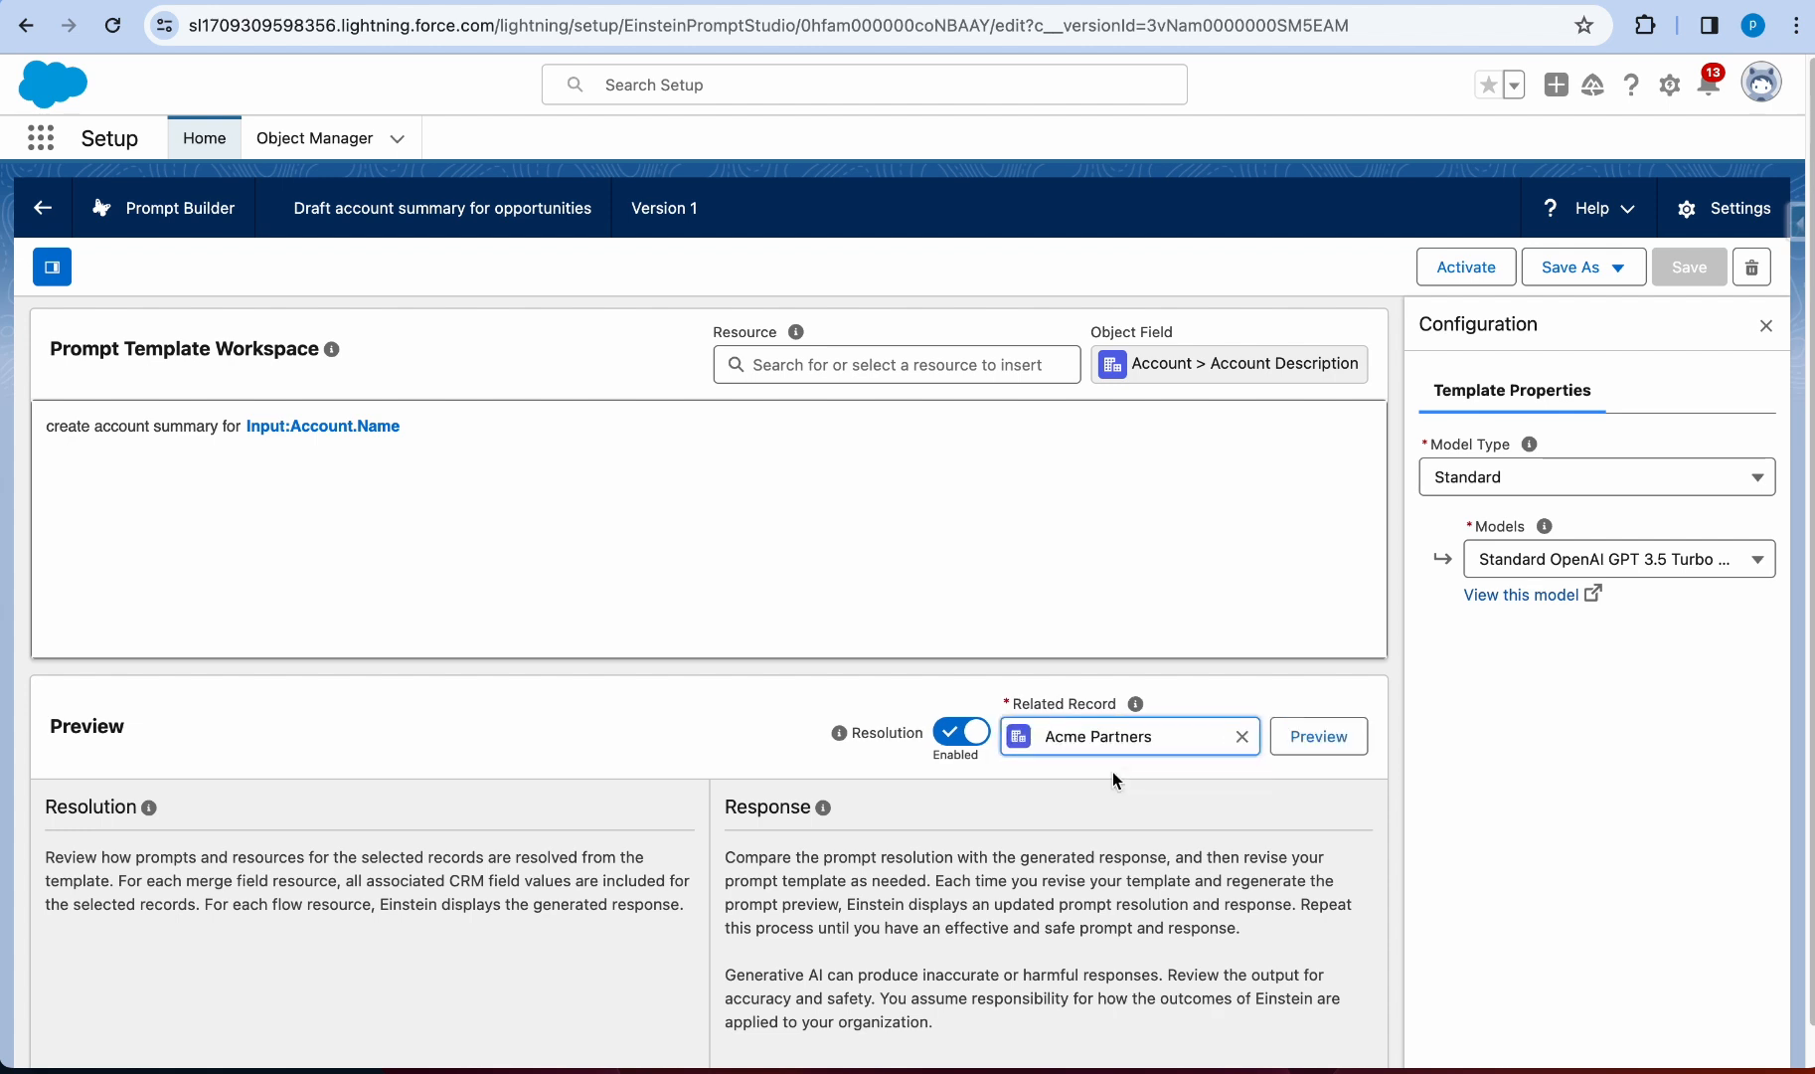
click(1302, 741)
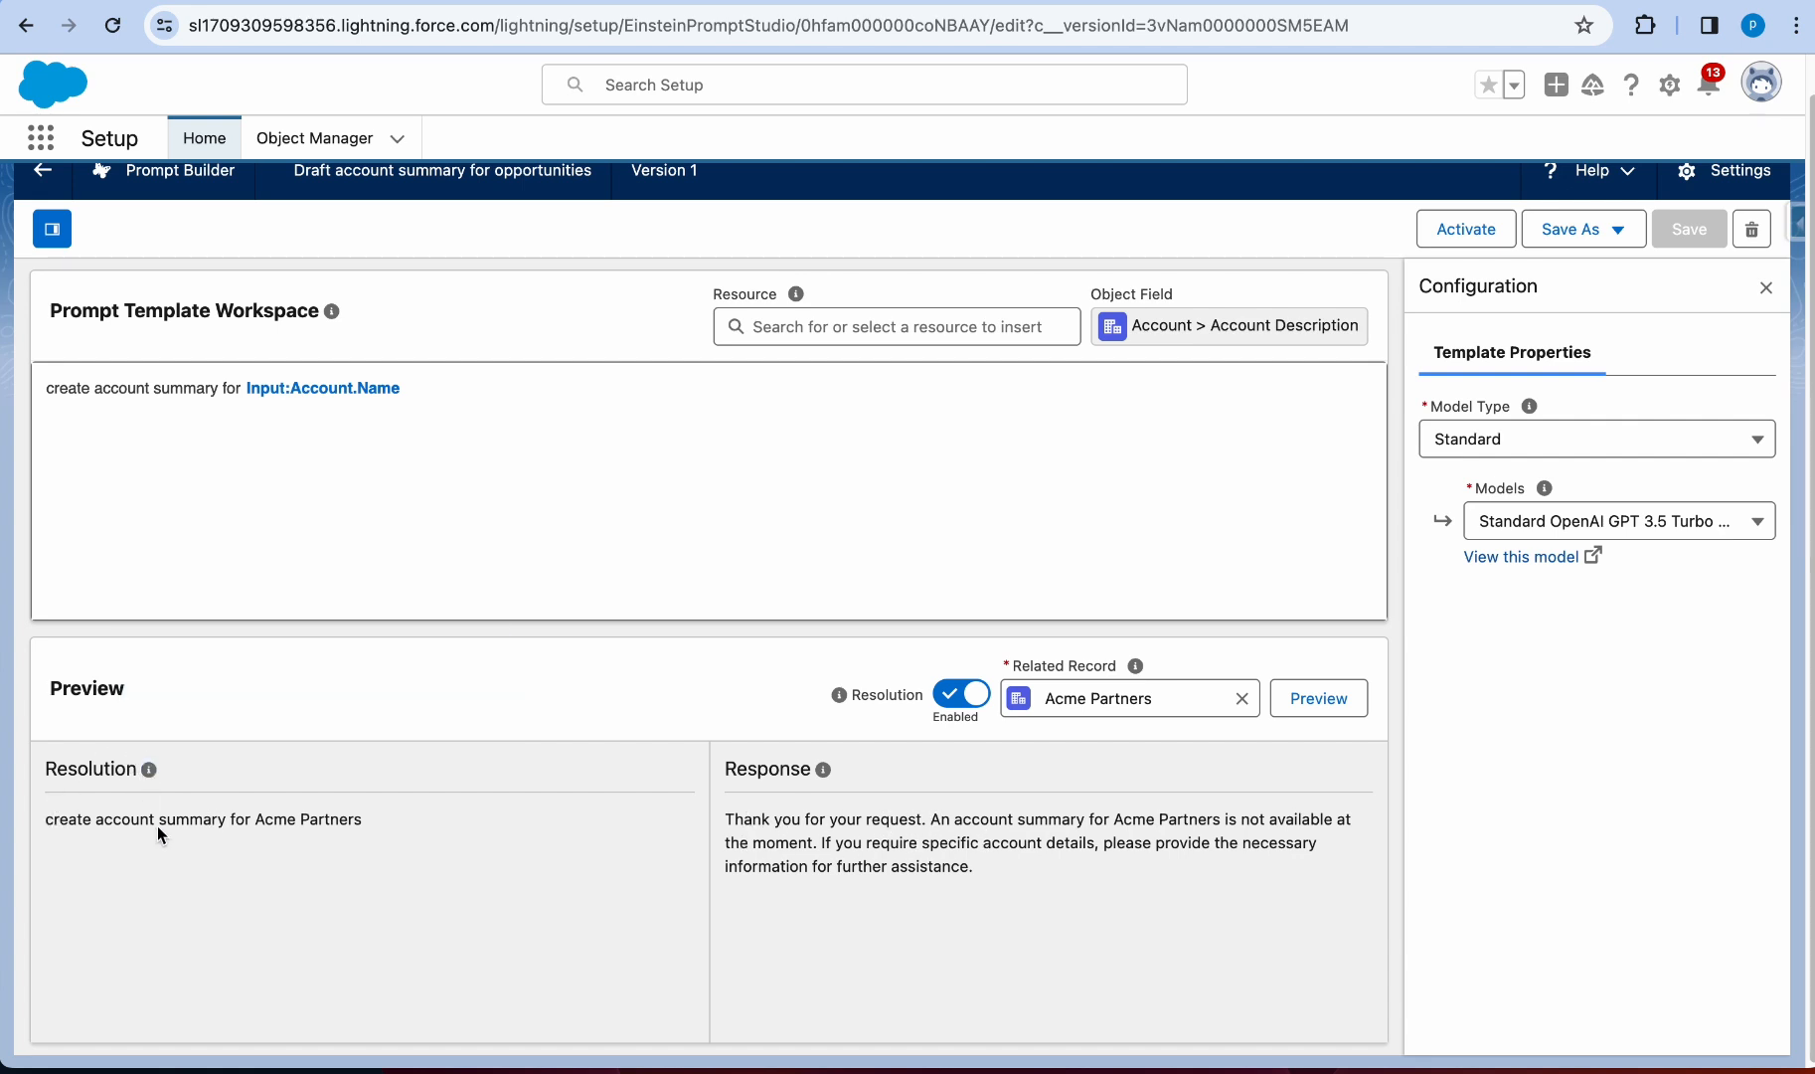
Step: Compare the resolved prompt with the template text and its Account Name merge field, and read the generated response
drag(46, 818, 211, 819)
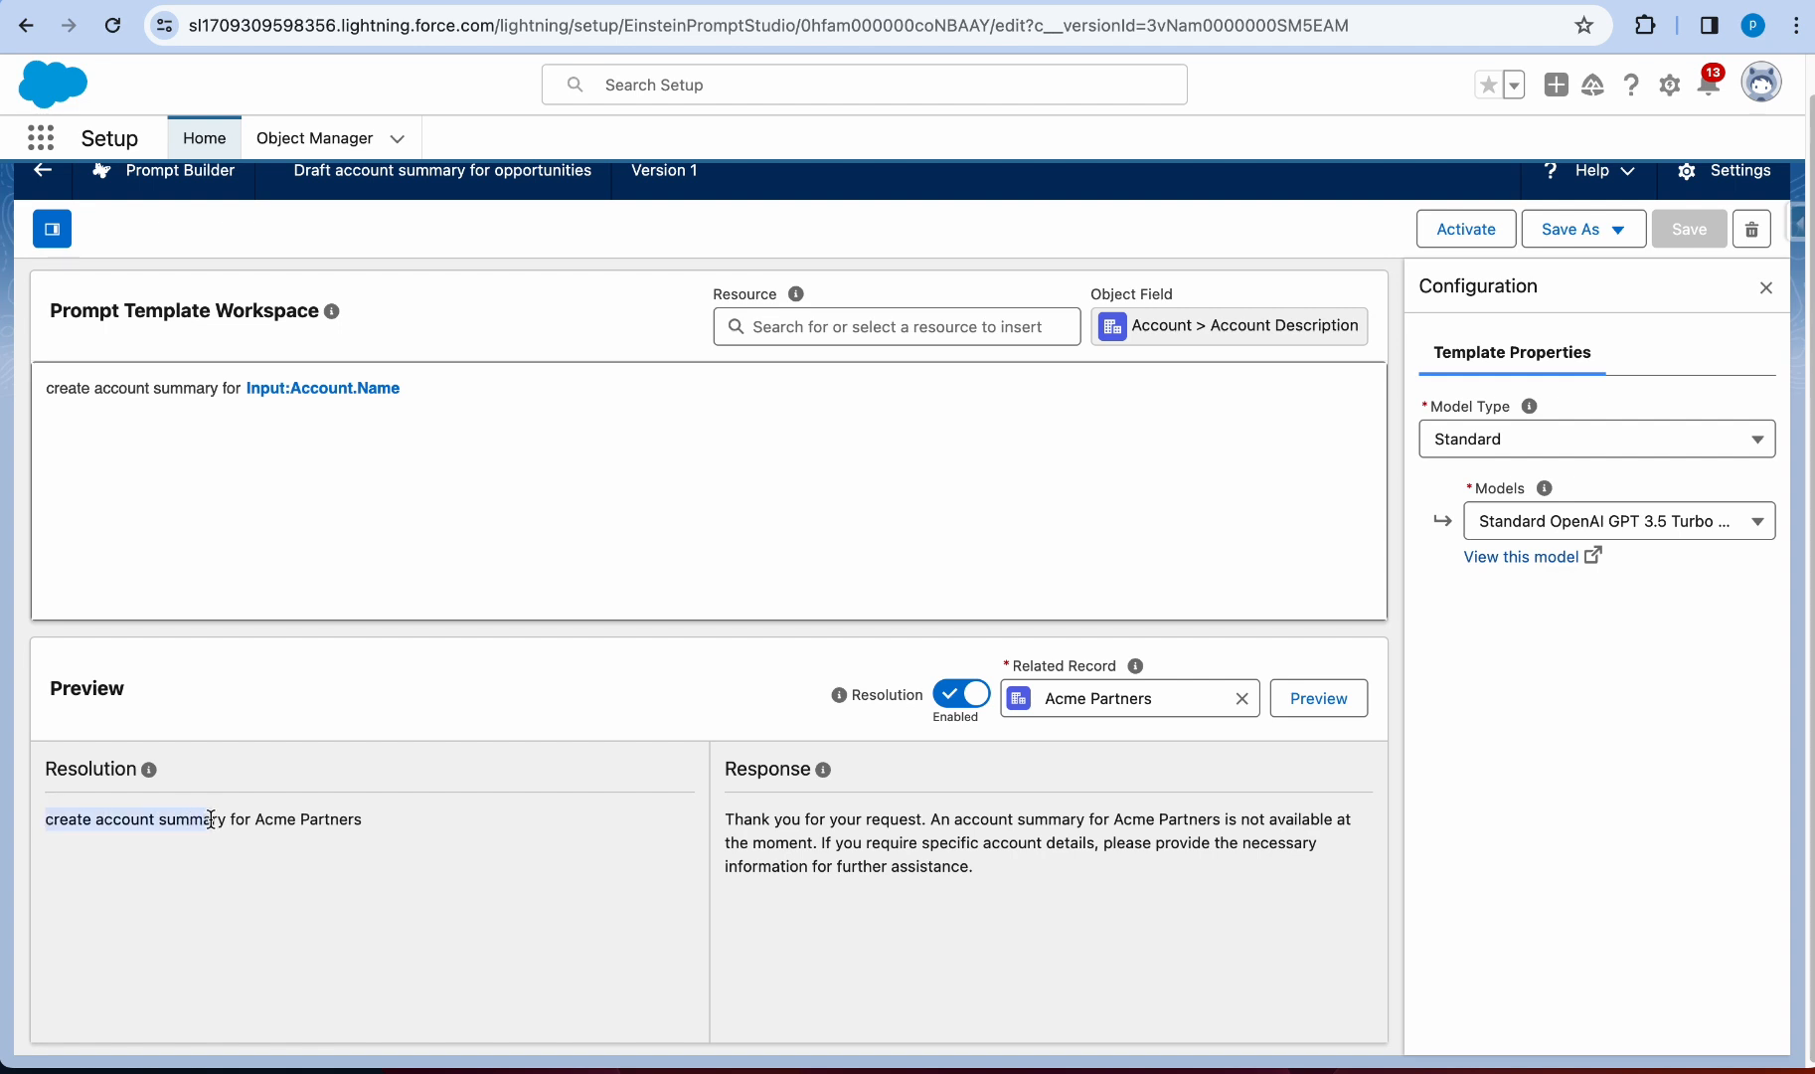
click(244, 388)
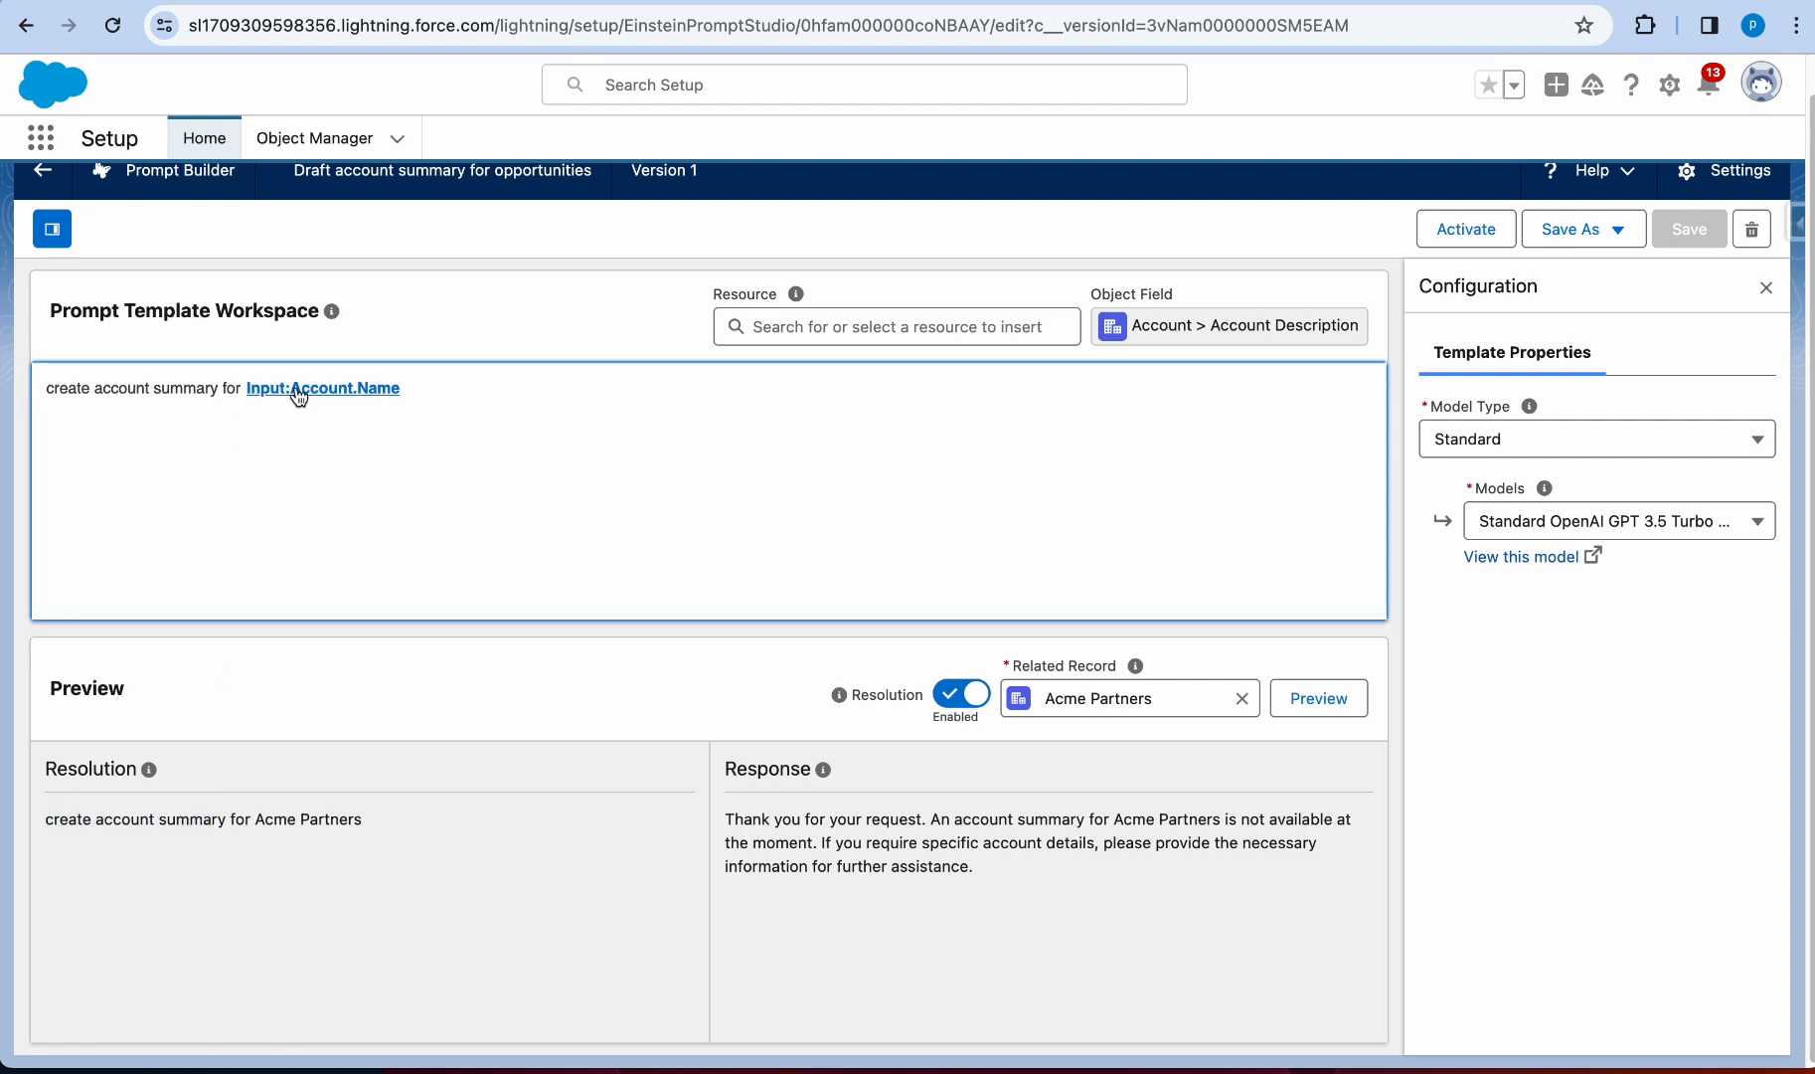
drag(298, 395, 422, 387)
drag(404, 823, 255, 818)
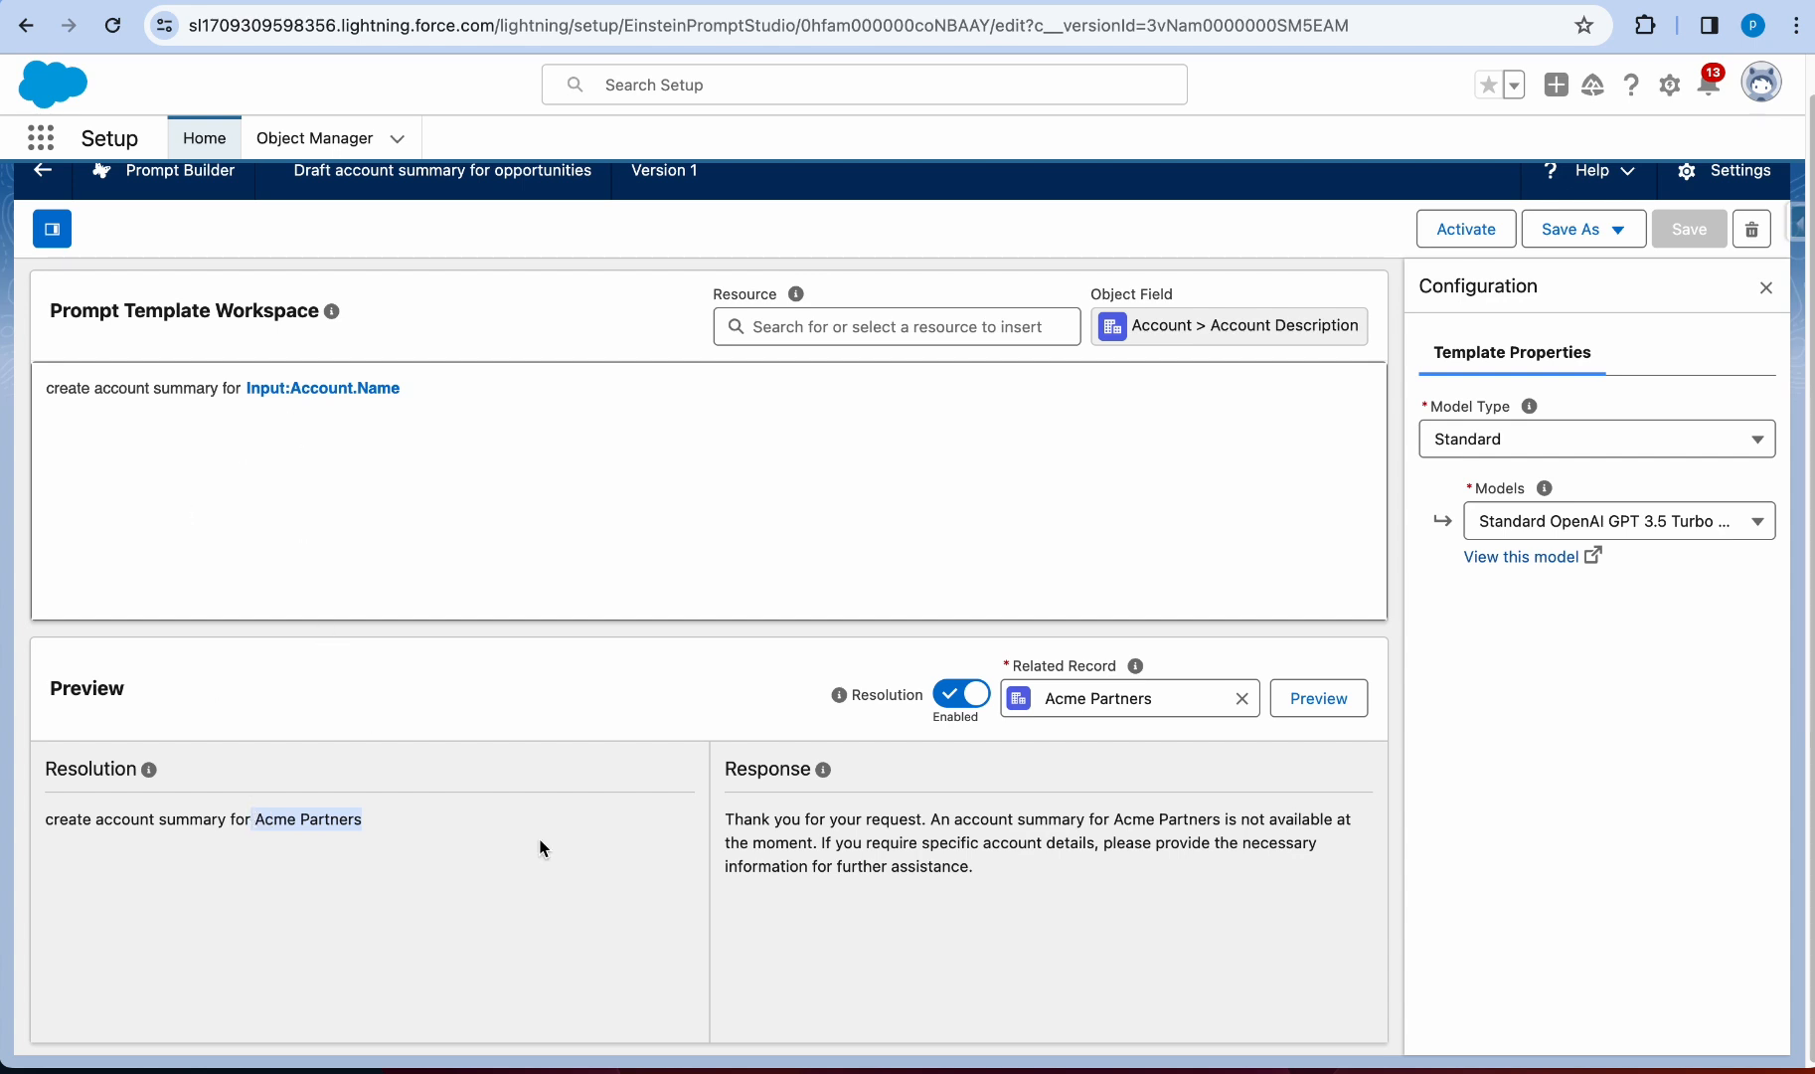
click(882, 865)
drag(725, 815, 994, 867)
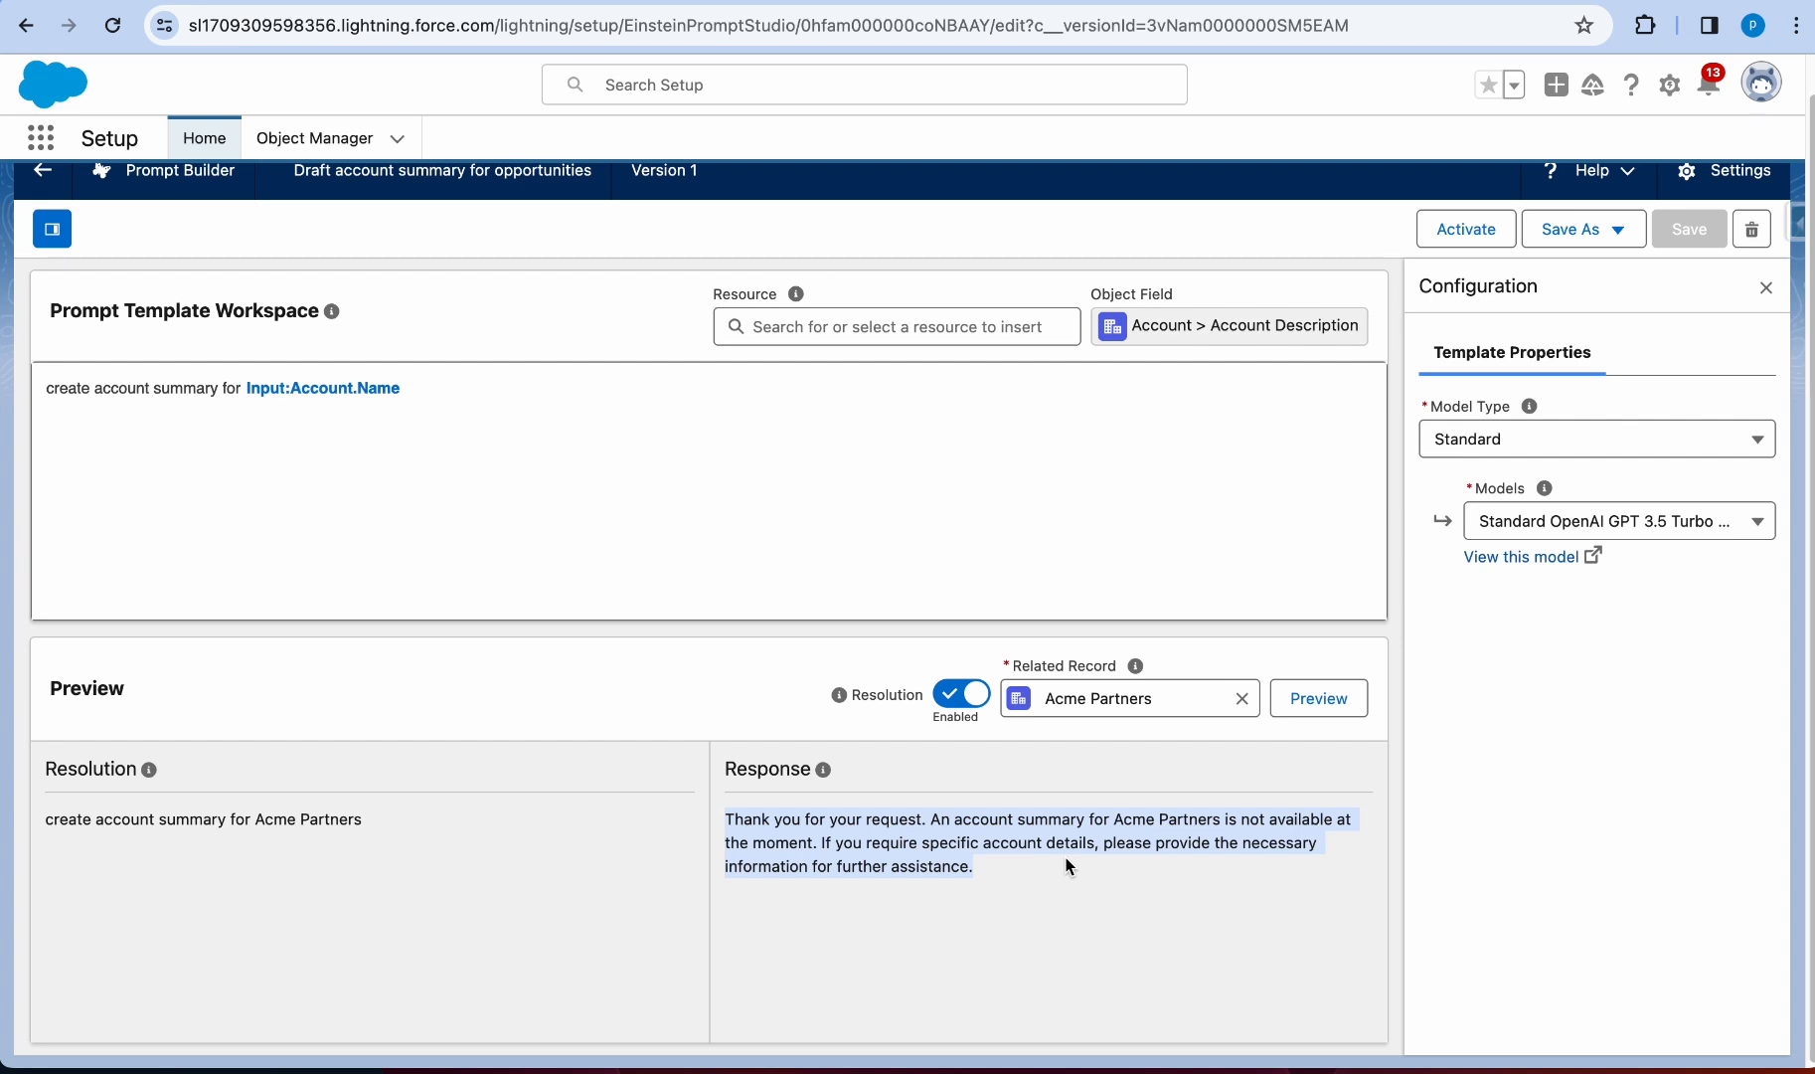
click(46, 390)
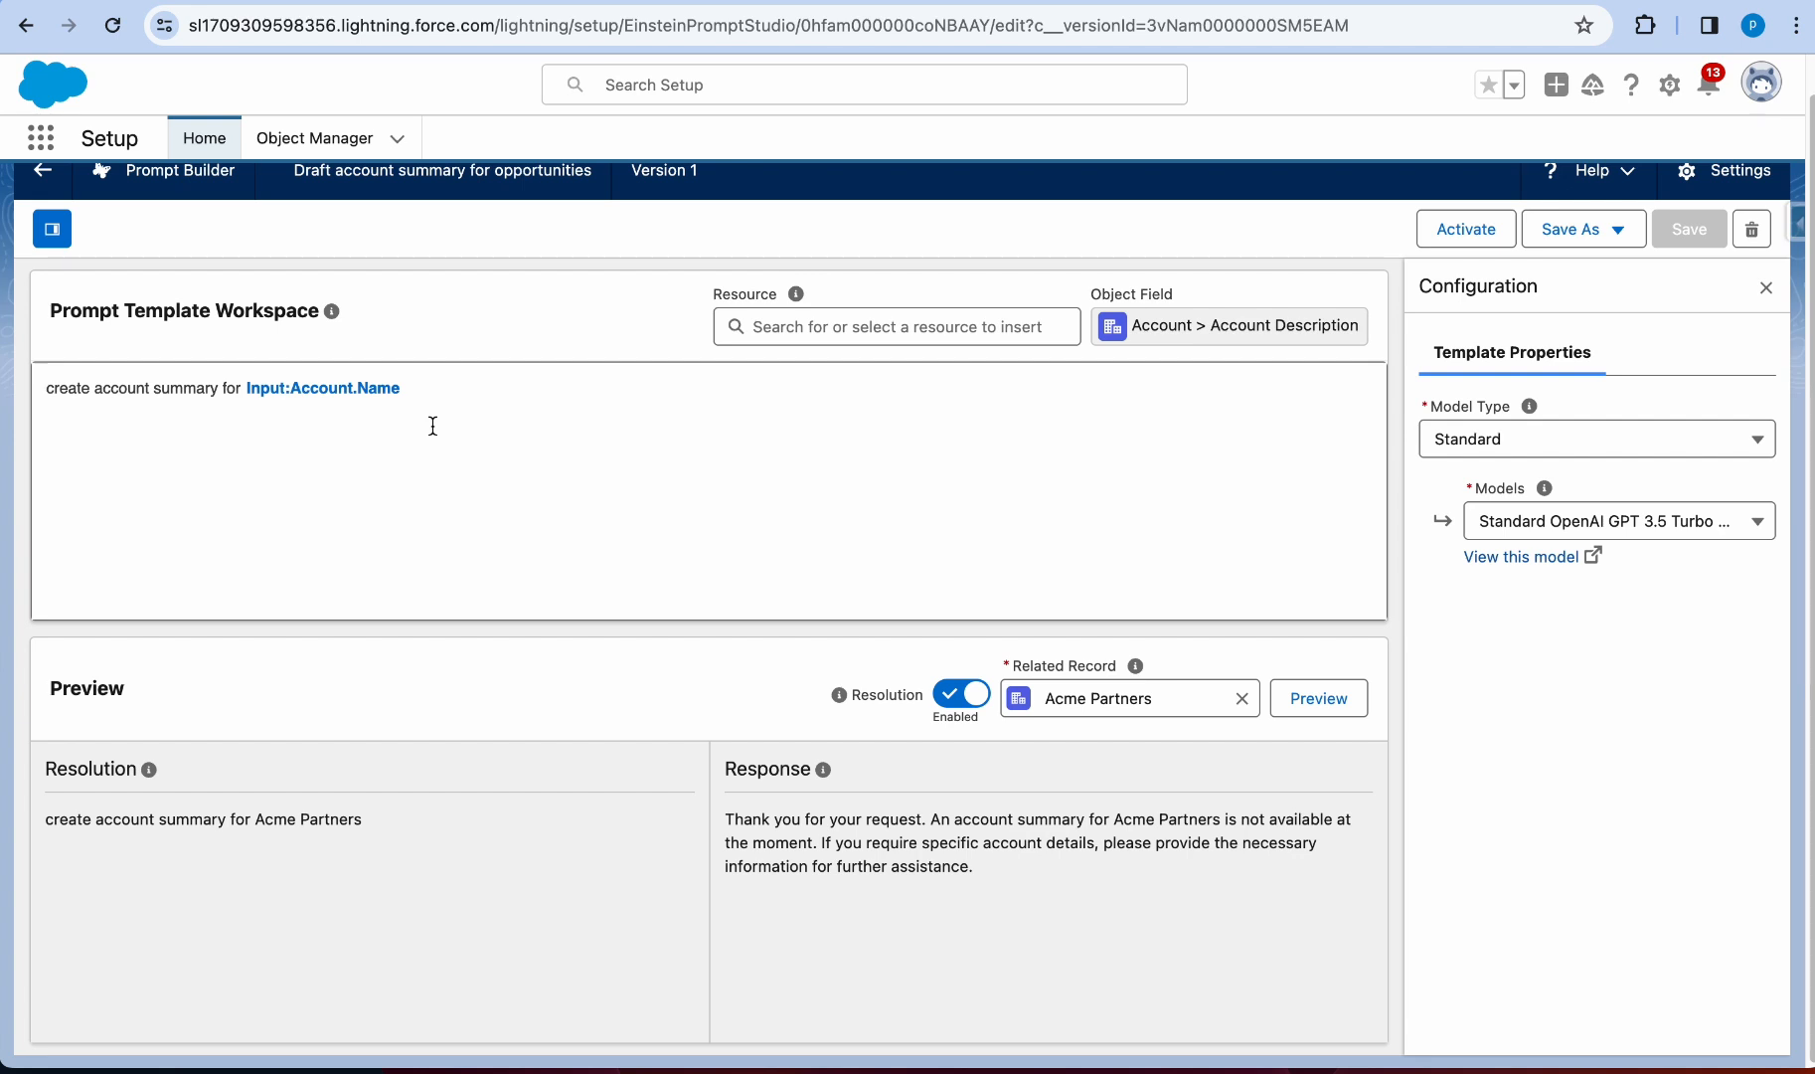
Step: Replace the whole prompt with the open-cases summary example copied from the "Get to Know Prompt Builder" Salesforce Help article
drag(438, 417, 40, 391)
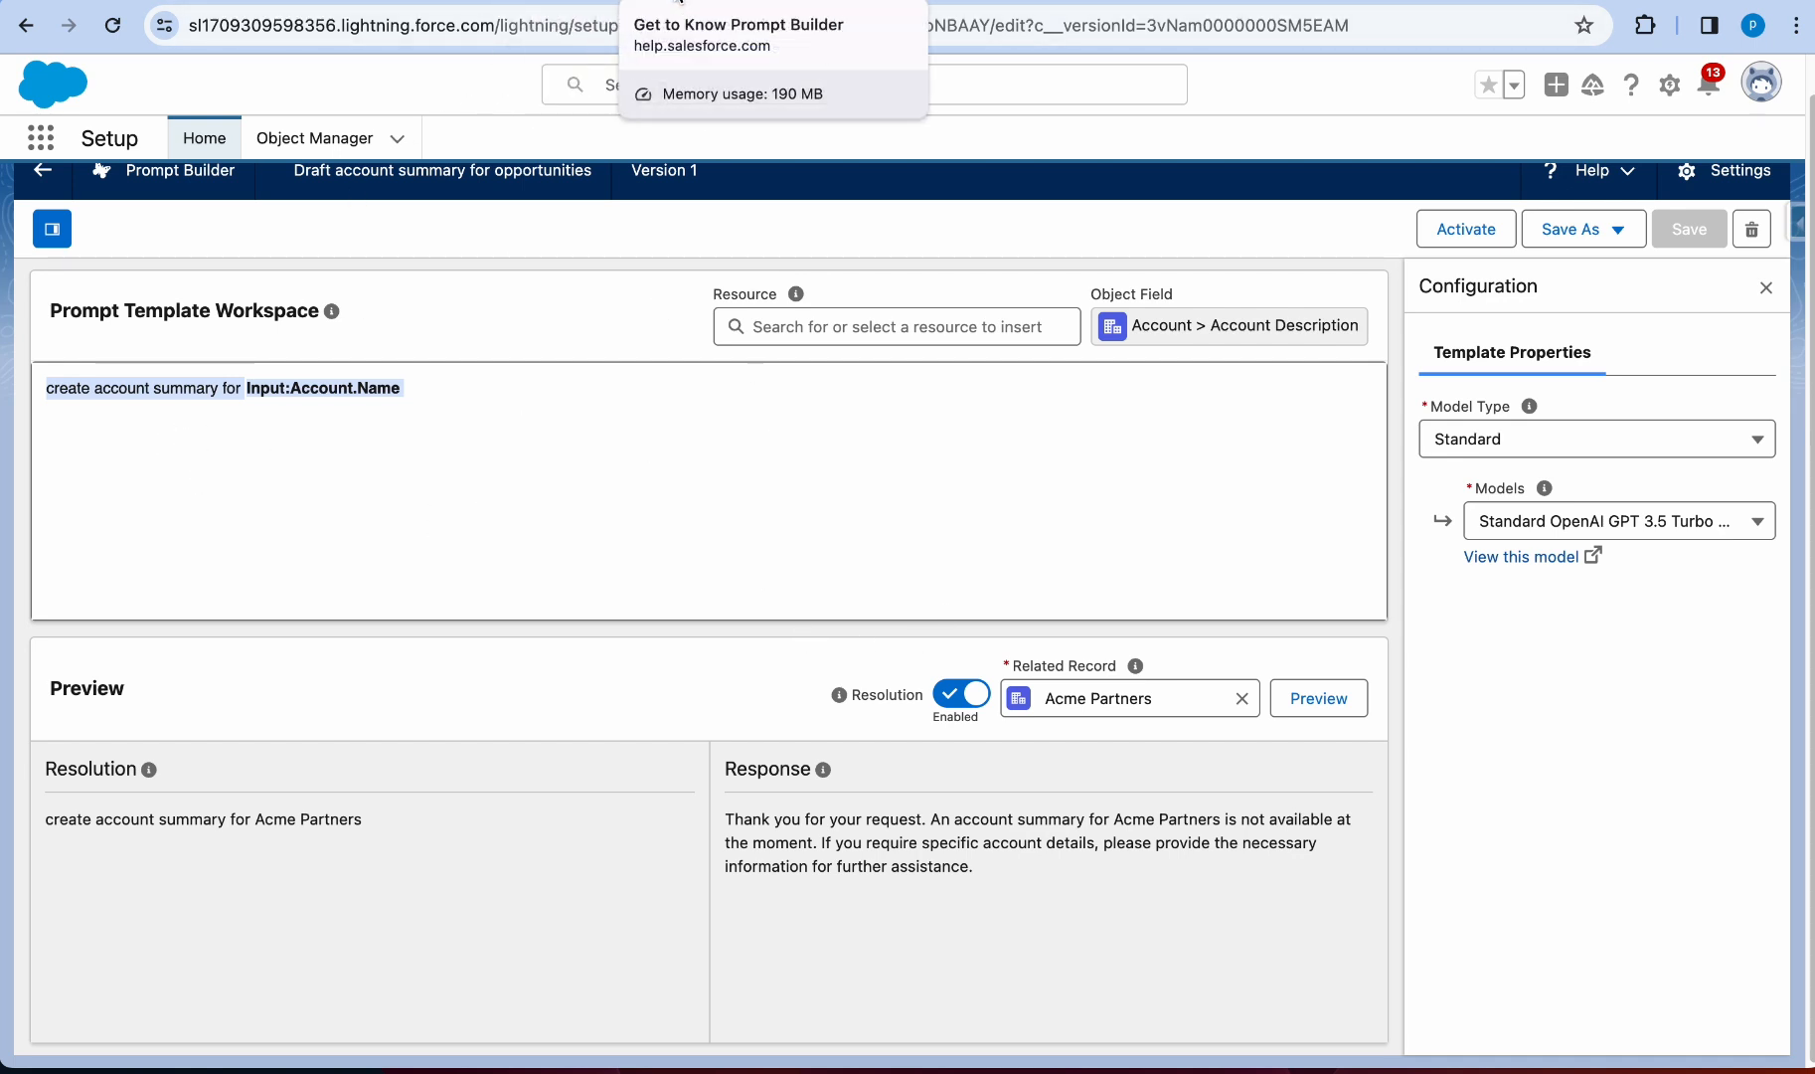
click(577, 1)
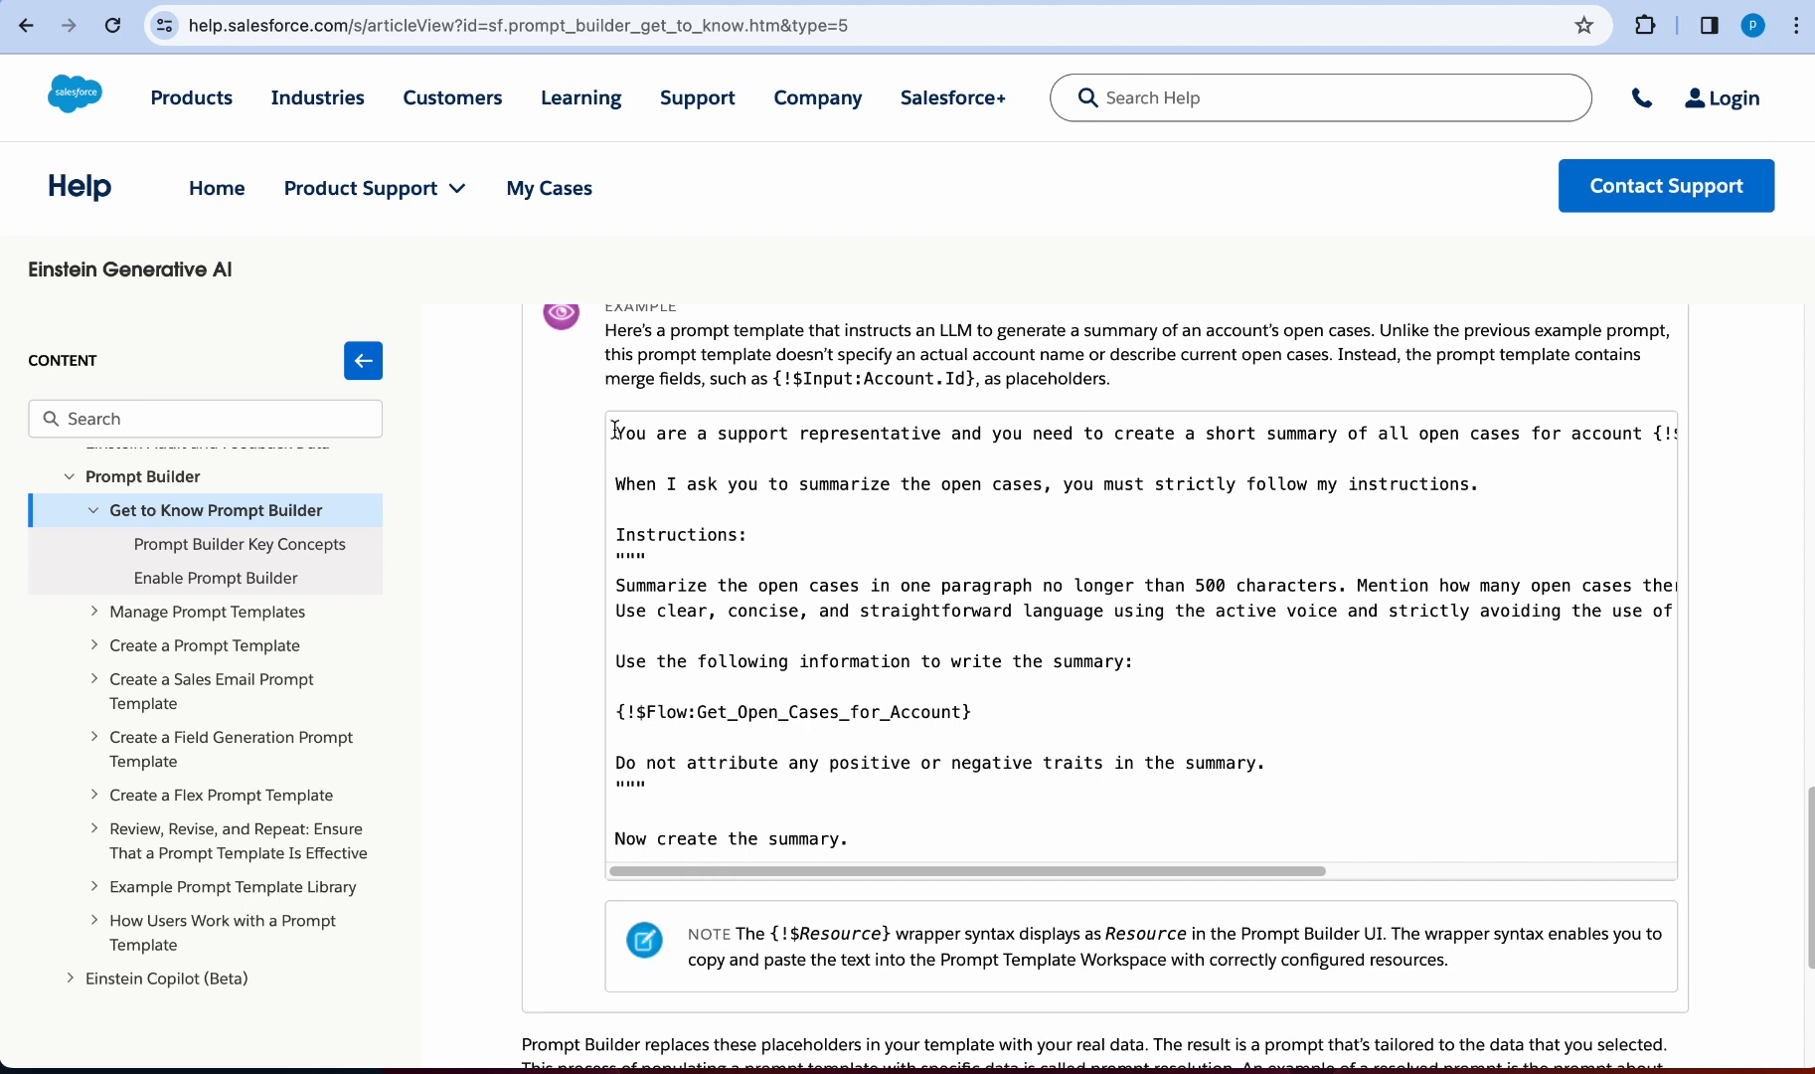
drag(615, 431, 822, 845)
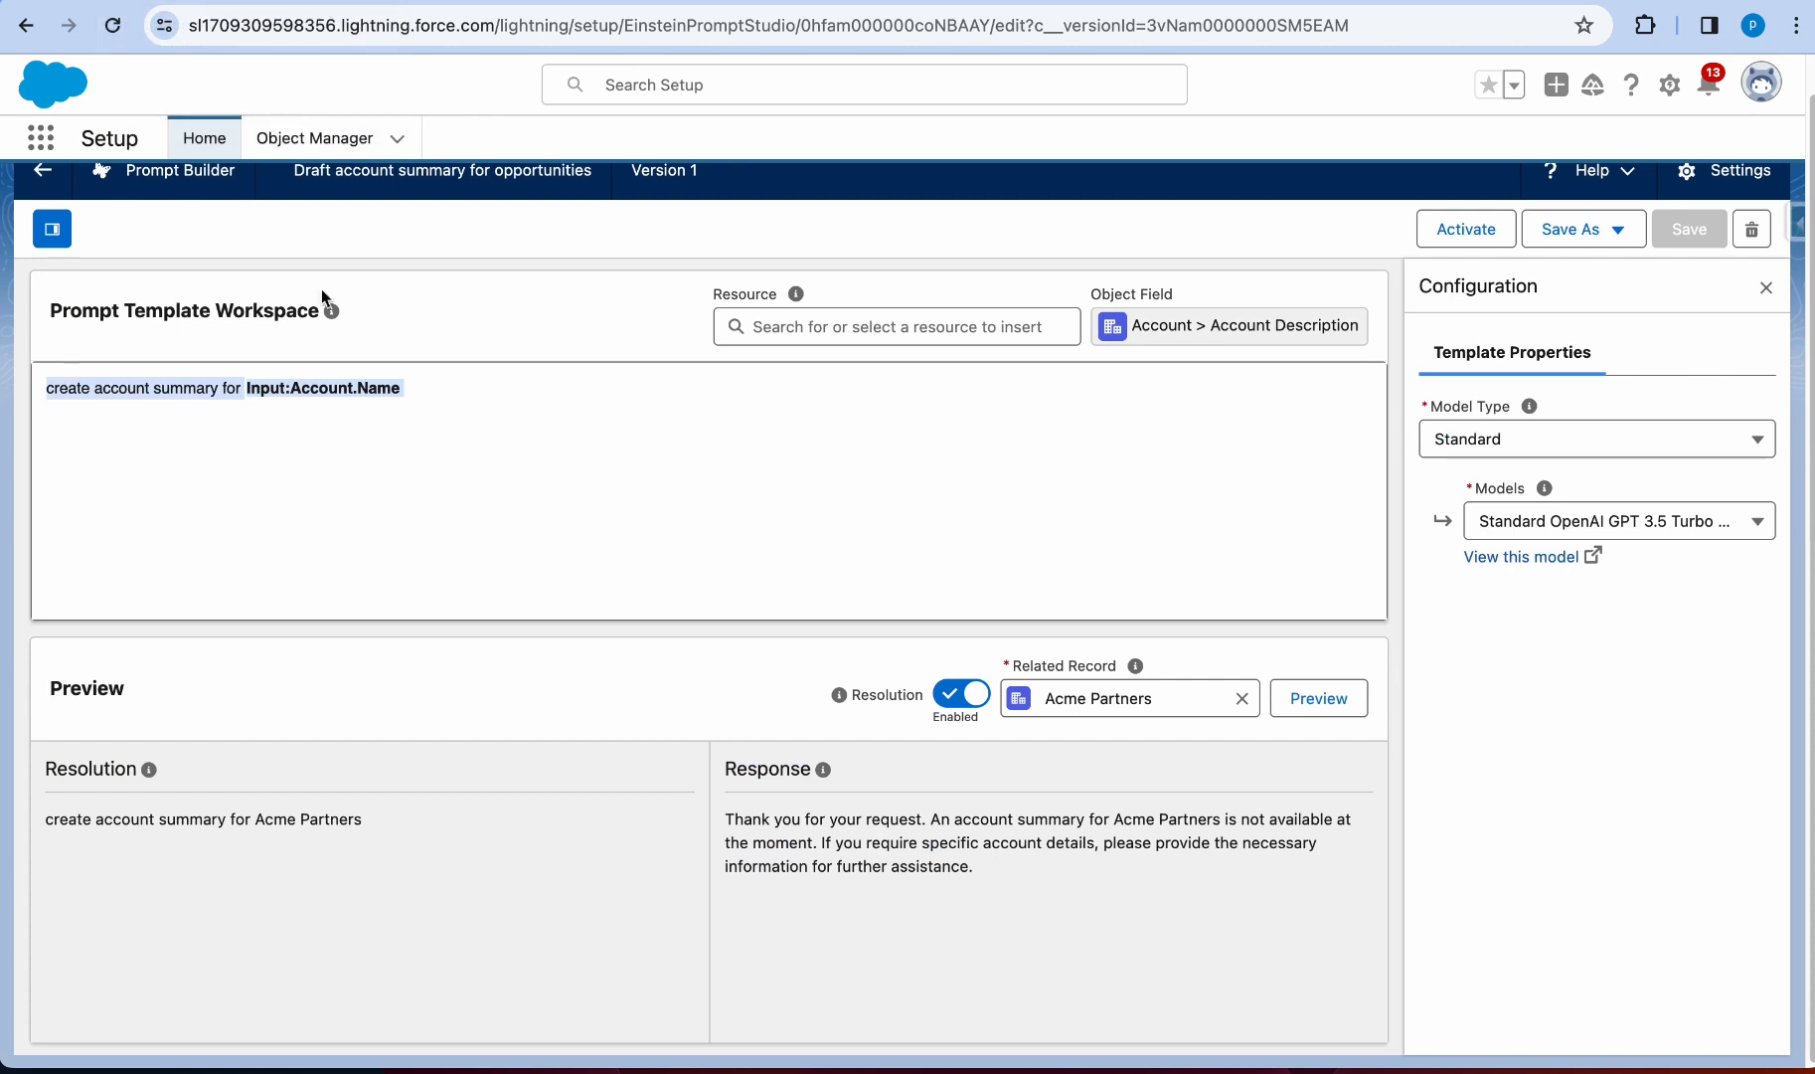
click(304, 365)
drag(530, 390, 76, 369)
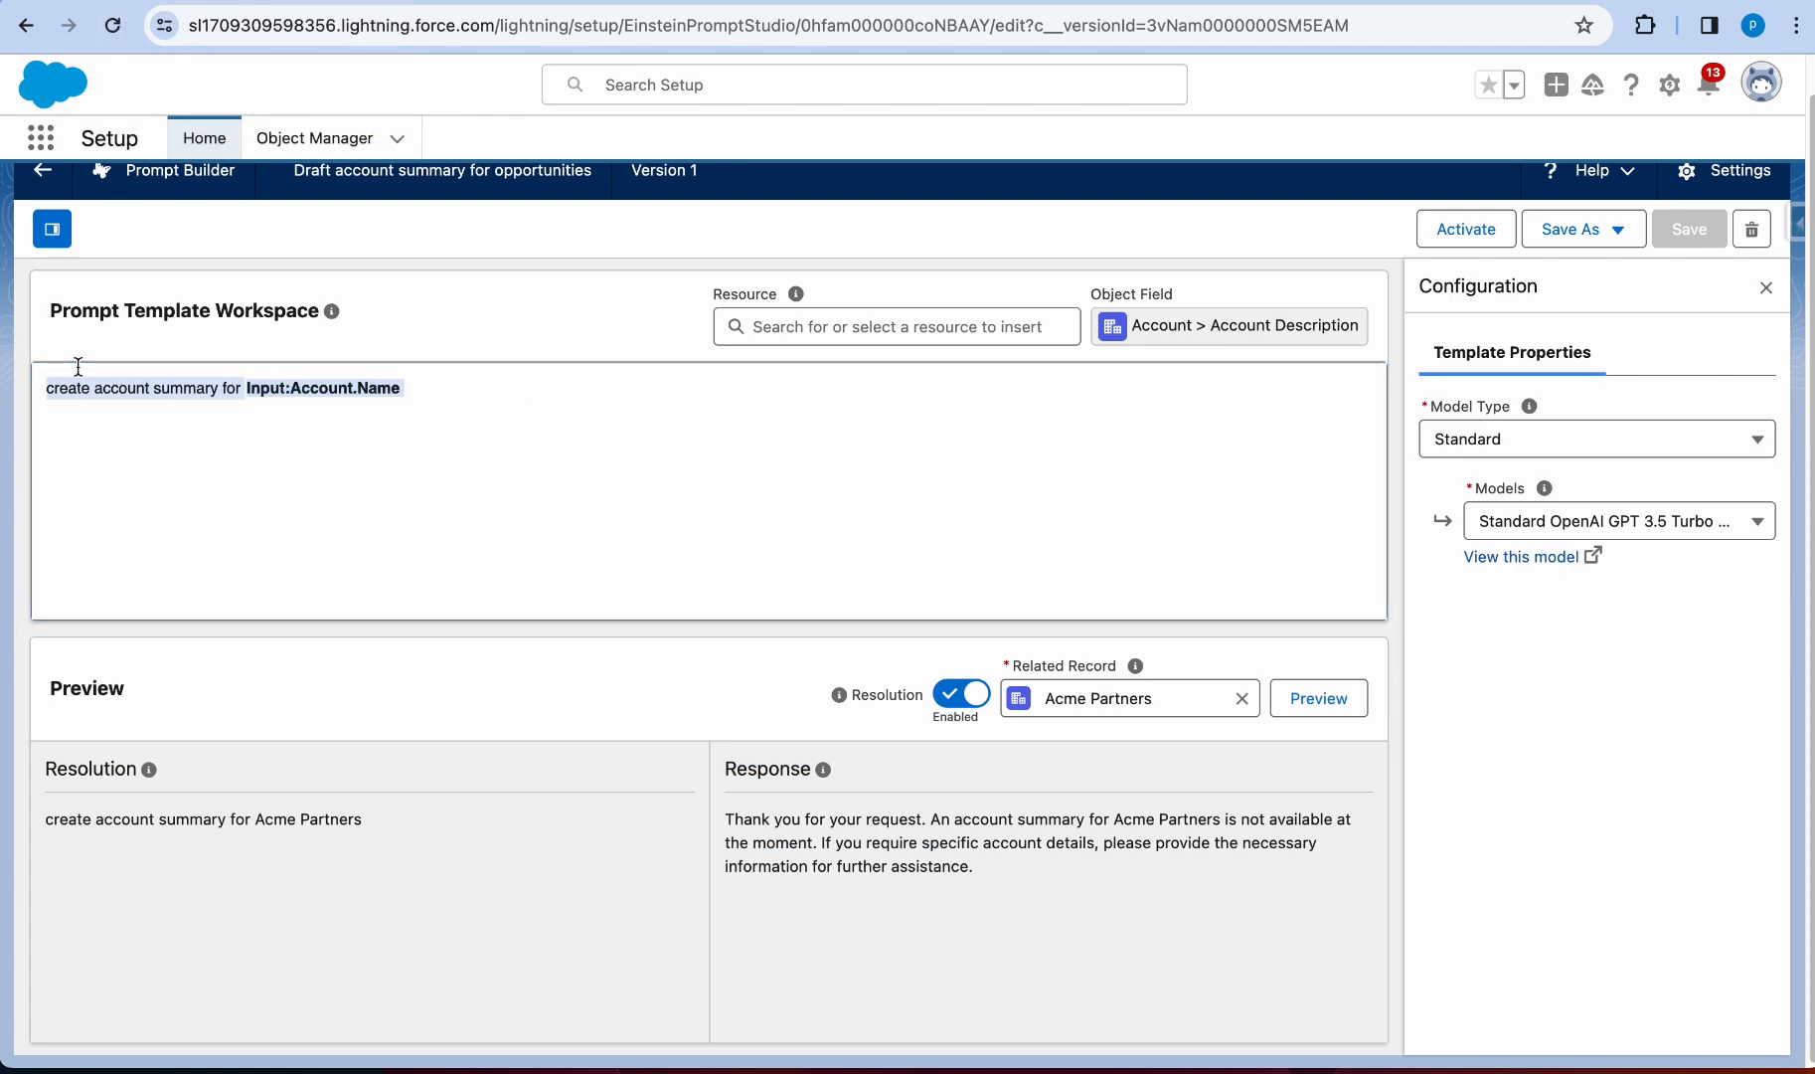
key(super+v)
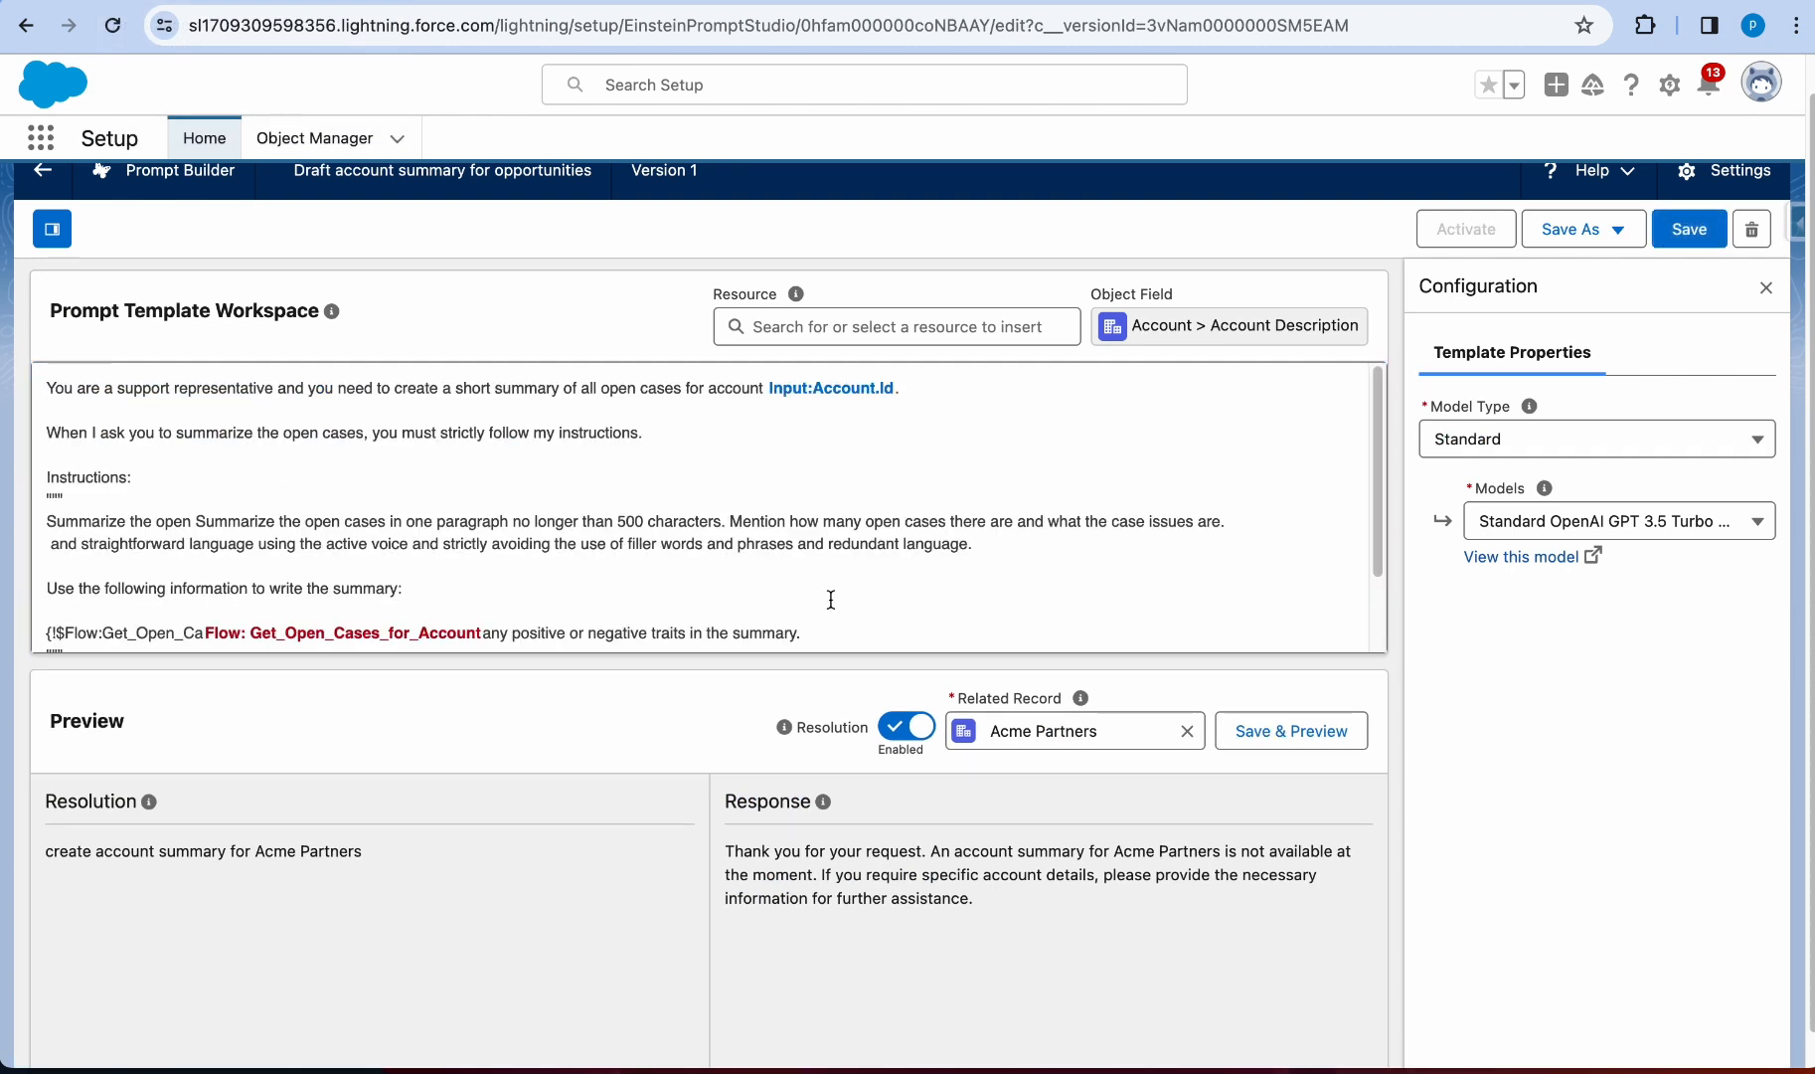
Step: Delete the garbled line with the Get_Open_Cases_for_Account flow reference, and mark the start and end of the instructions with ***
scroll(649, 531, down, 2)
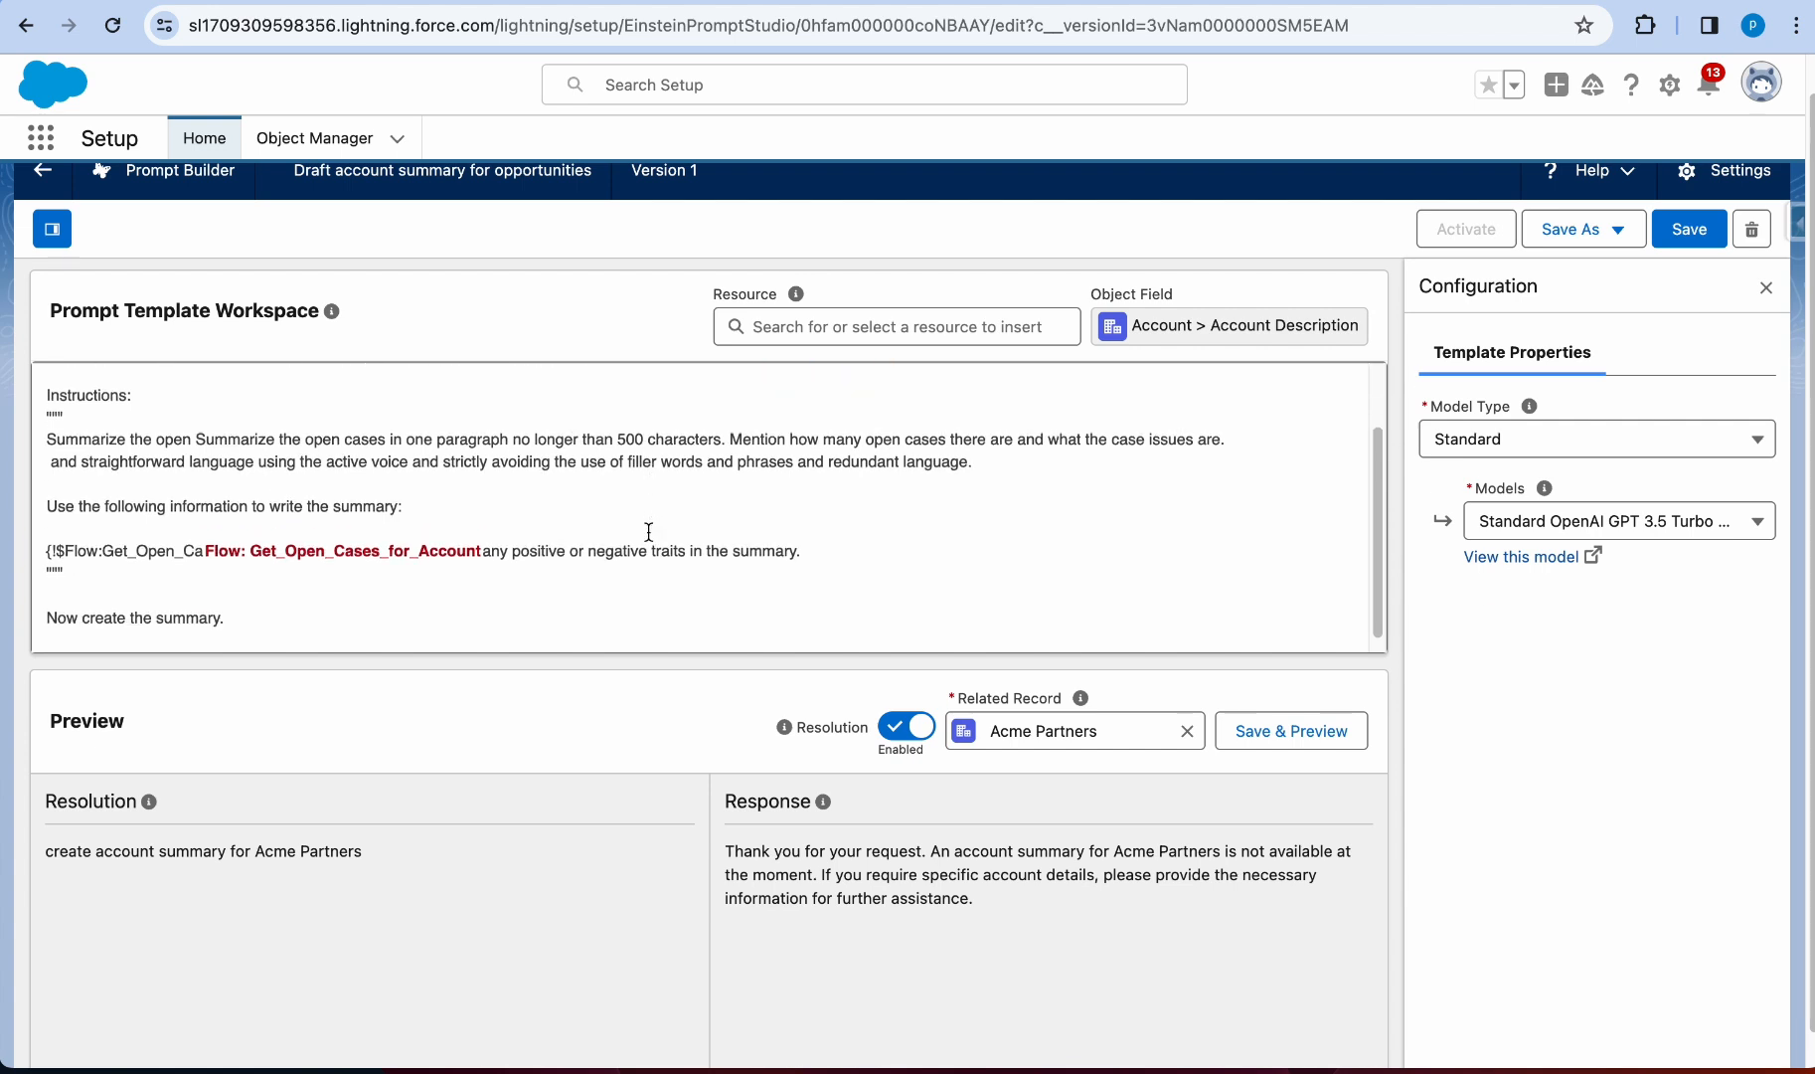
drag(851, 557, 44, 537)
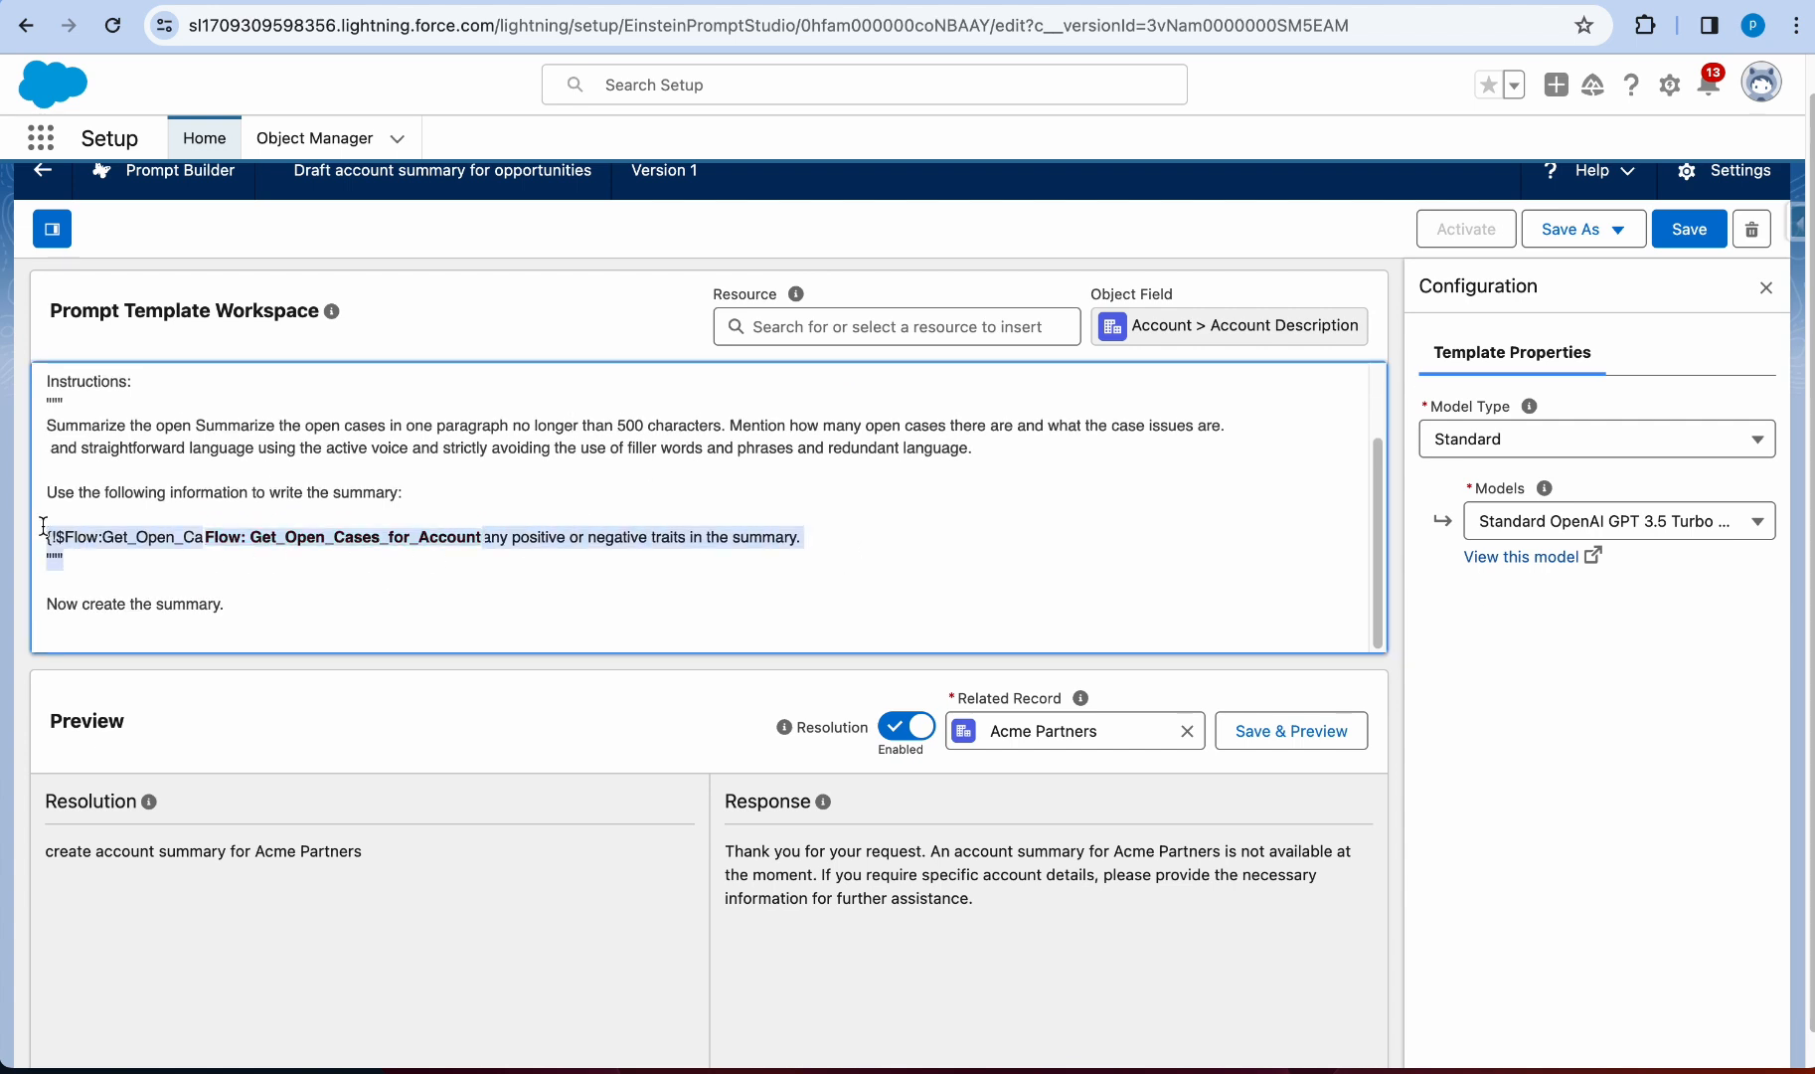
key(BackSpace)
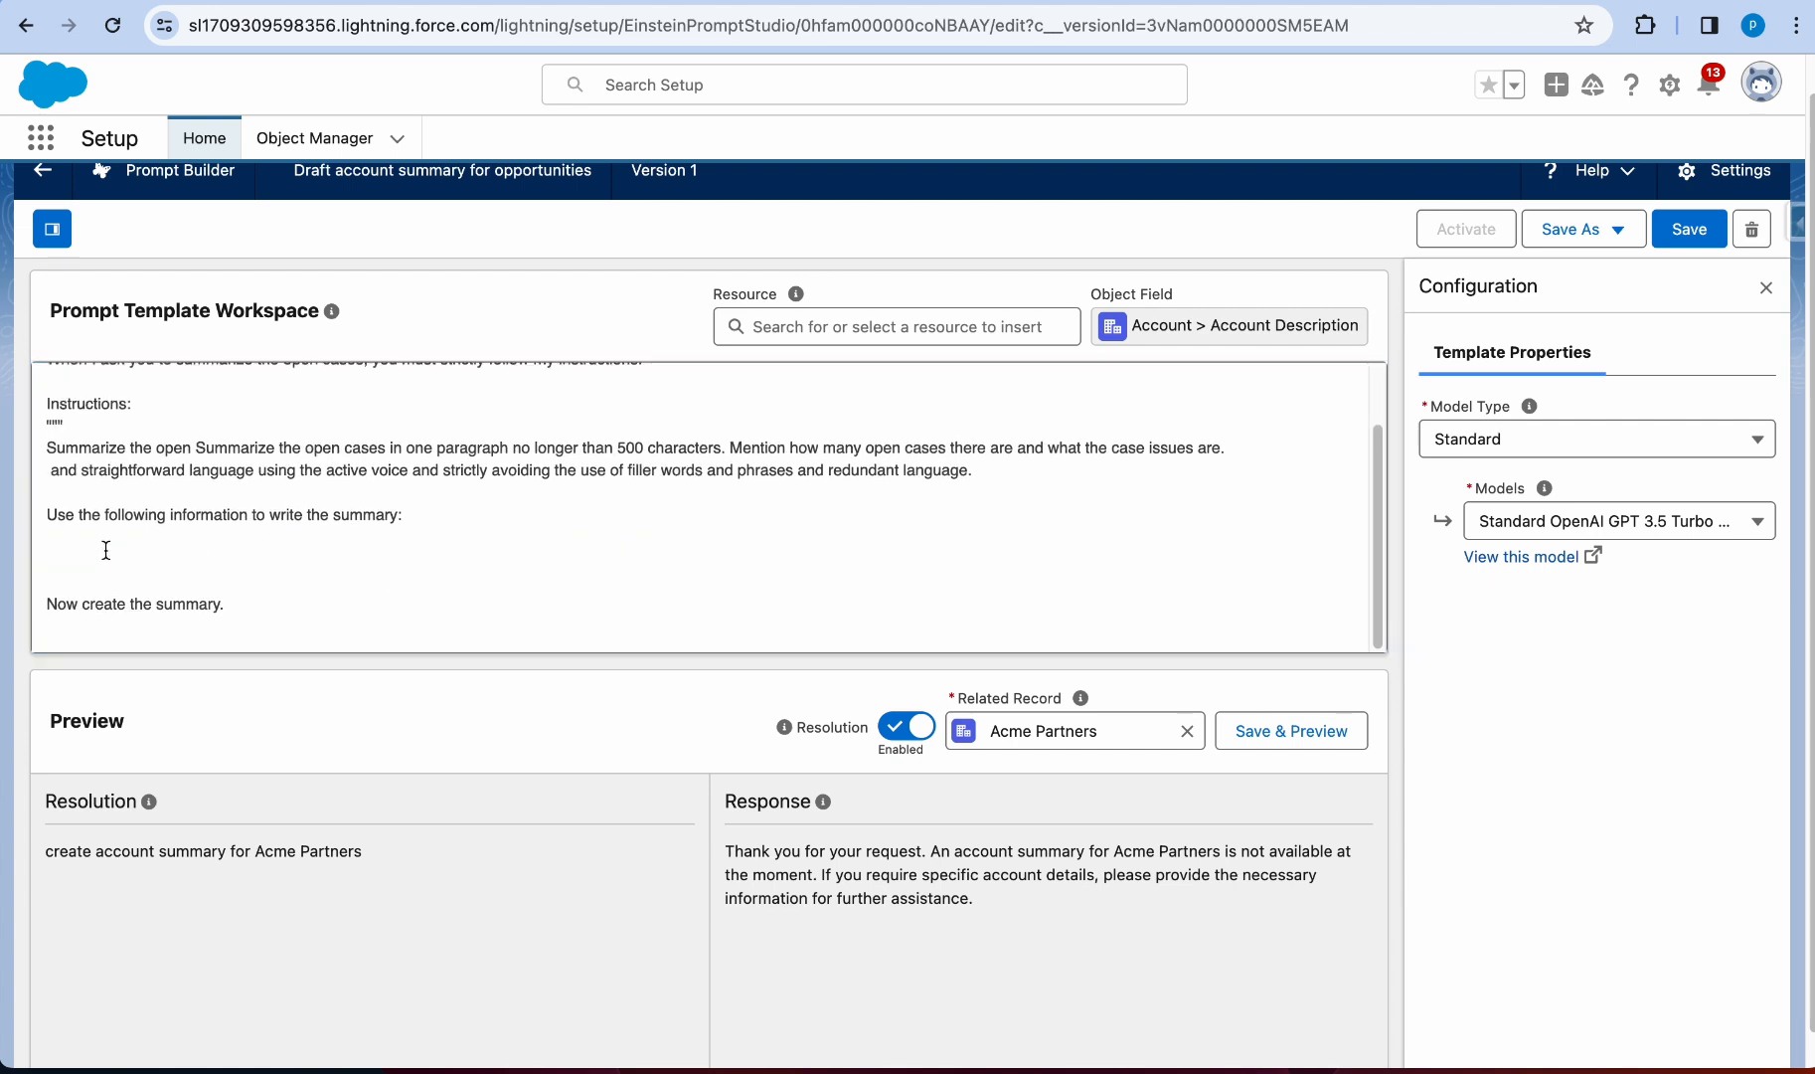
drag(89, 424, 32, 423)
click(50, 542)
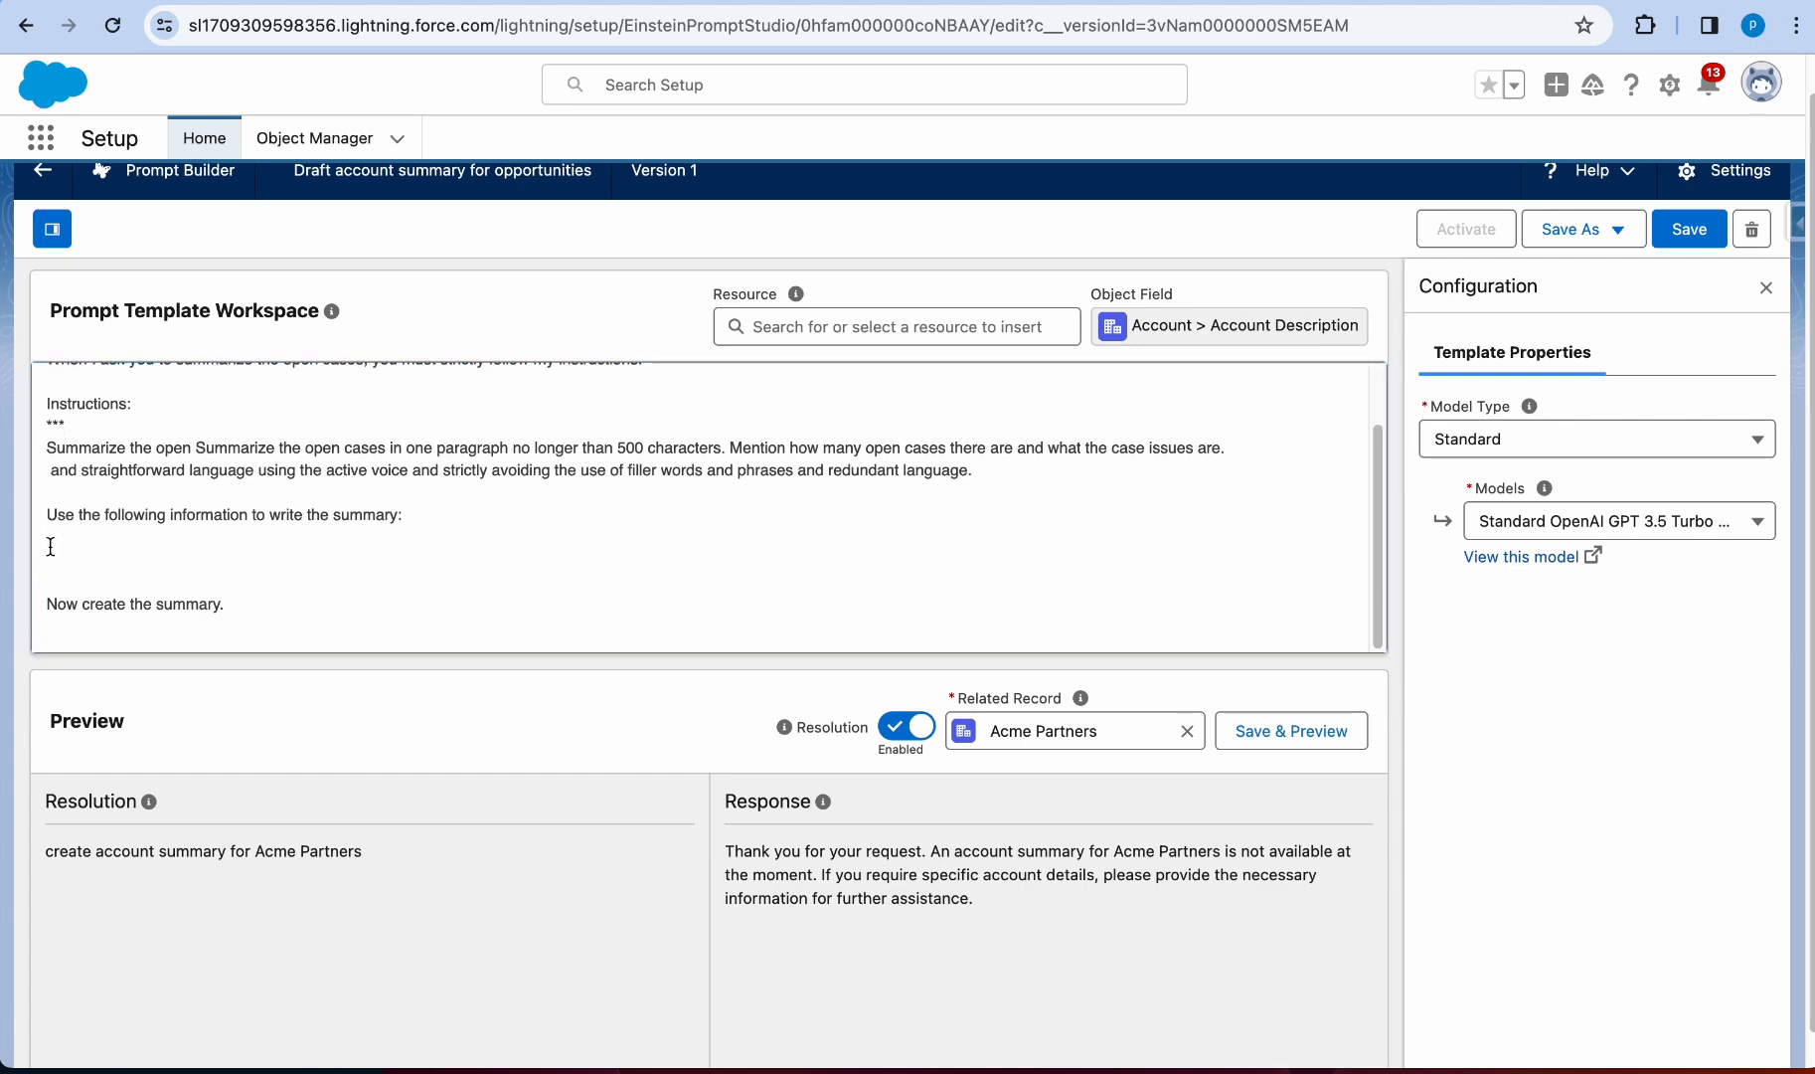
Step: Change "support representative" to "sales rep" in the prompt's opening sentence
scroll(298, 534, up, 2)
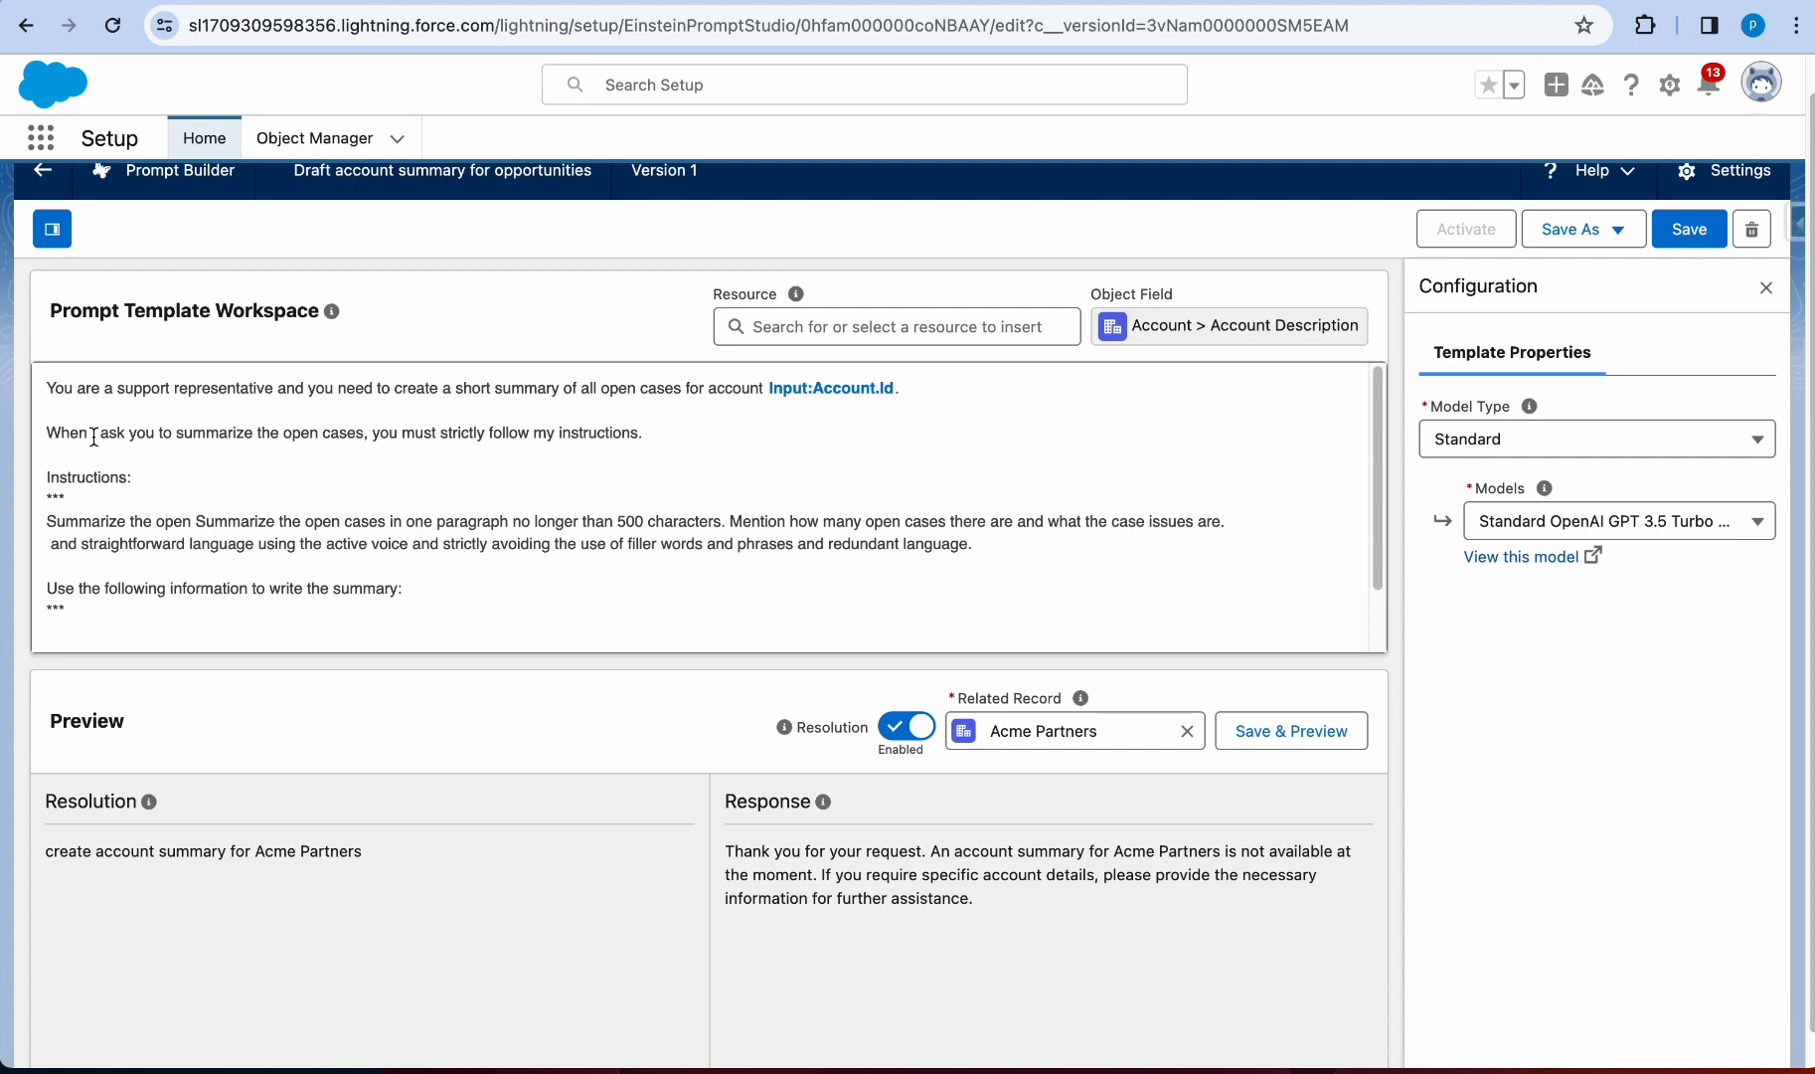
double_click(154, 387)
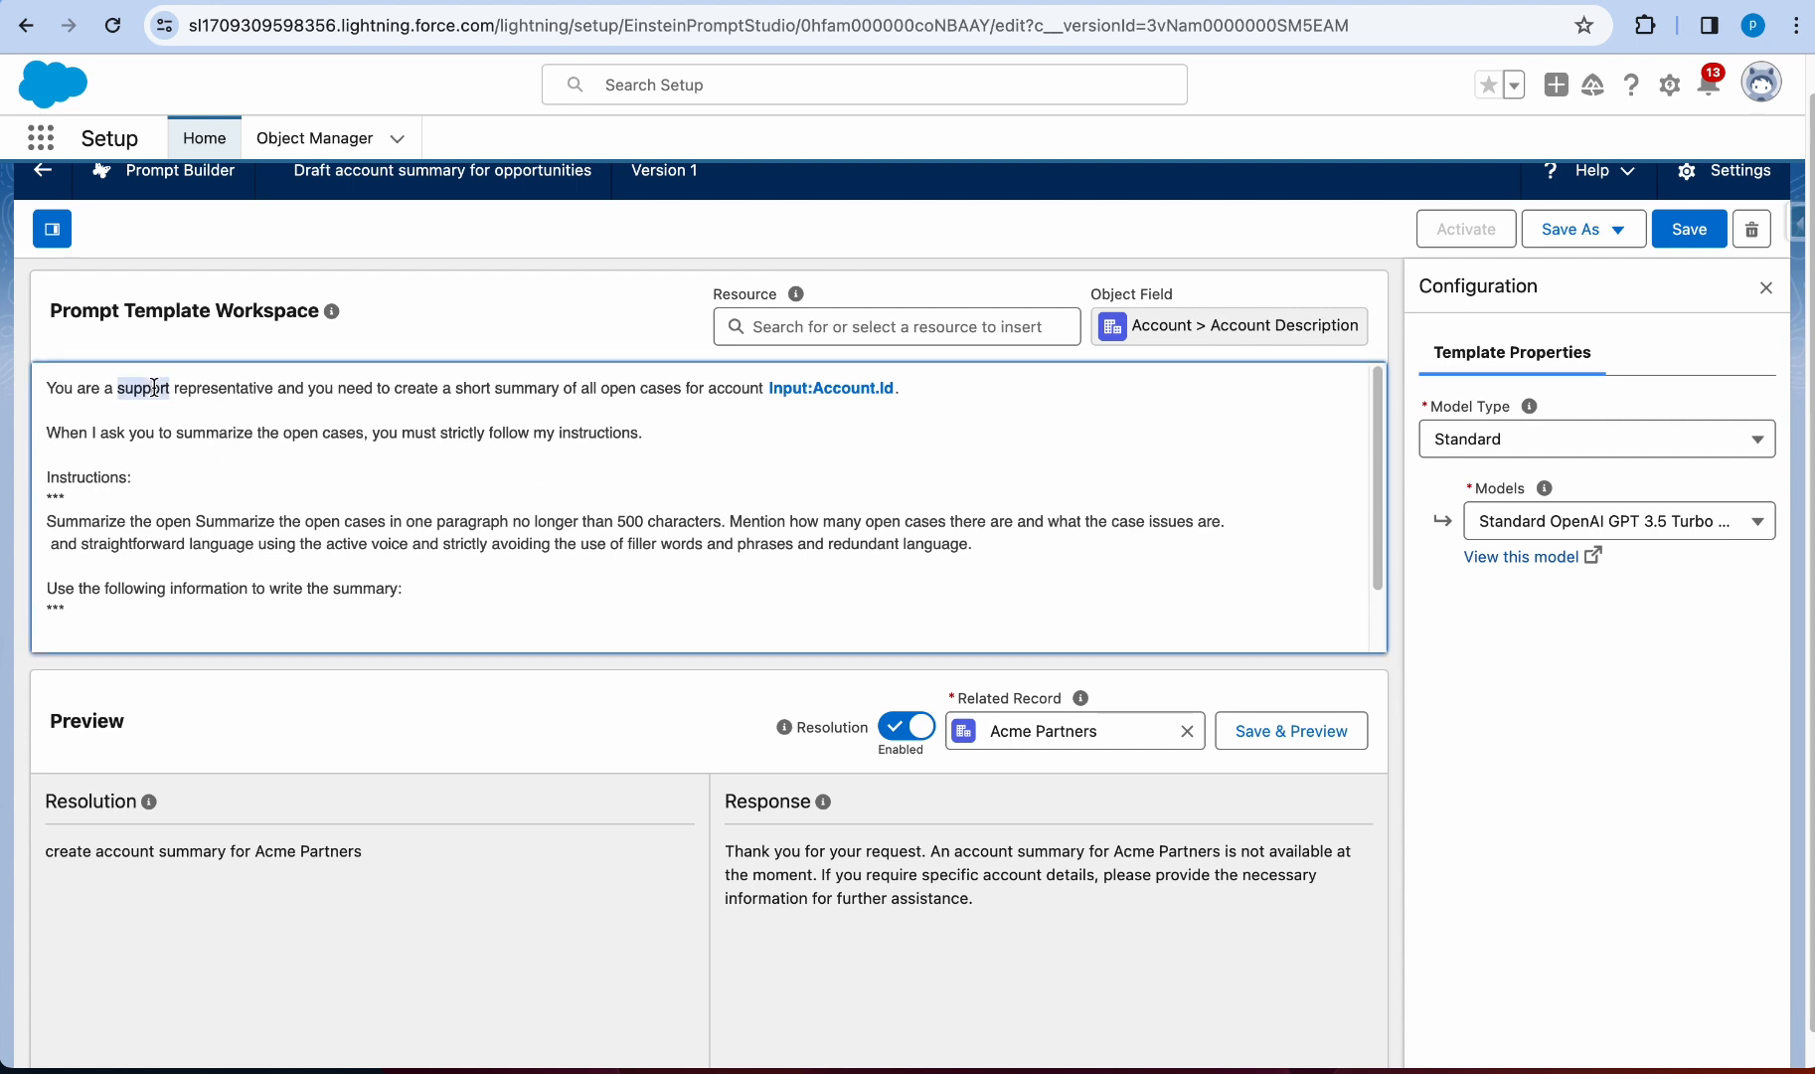
text(sales)
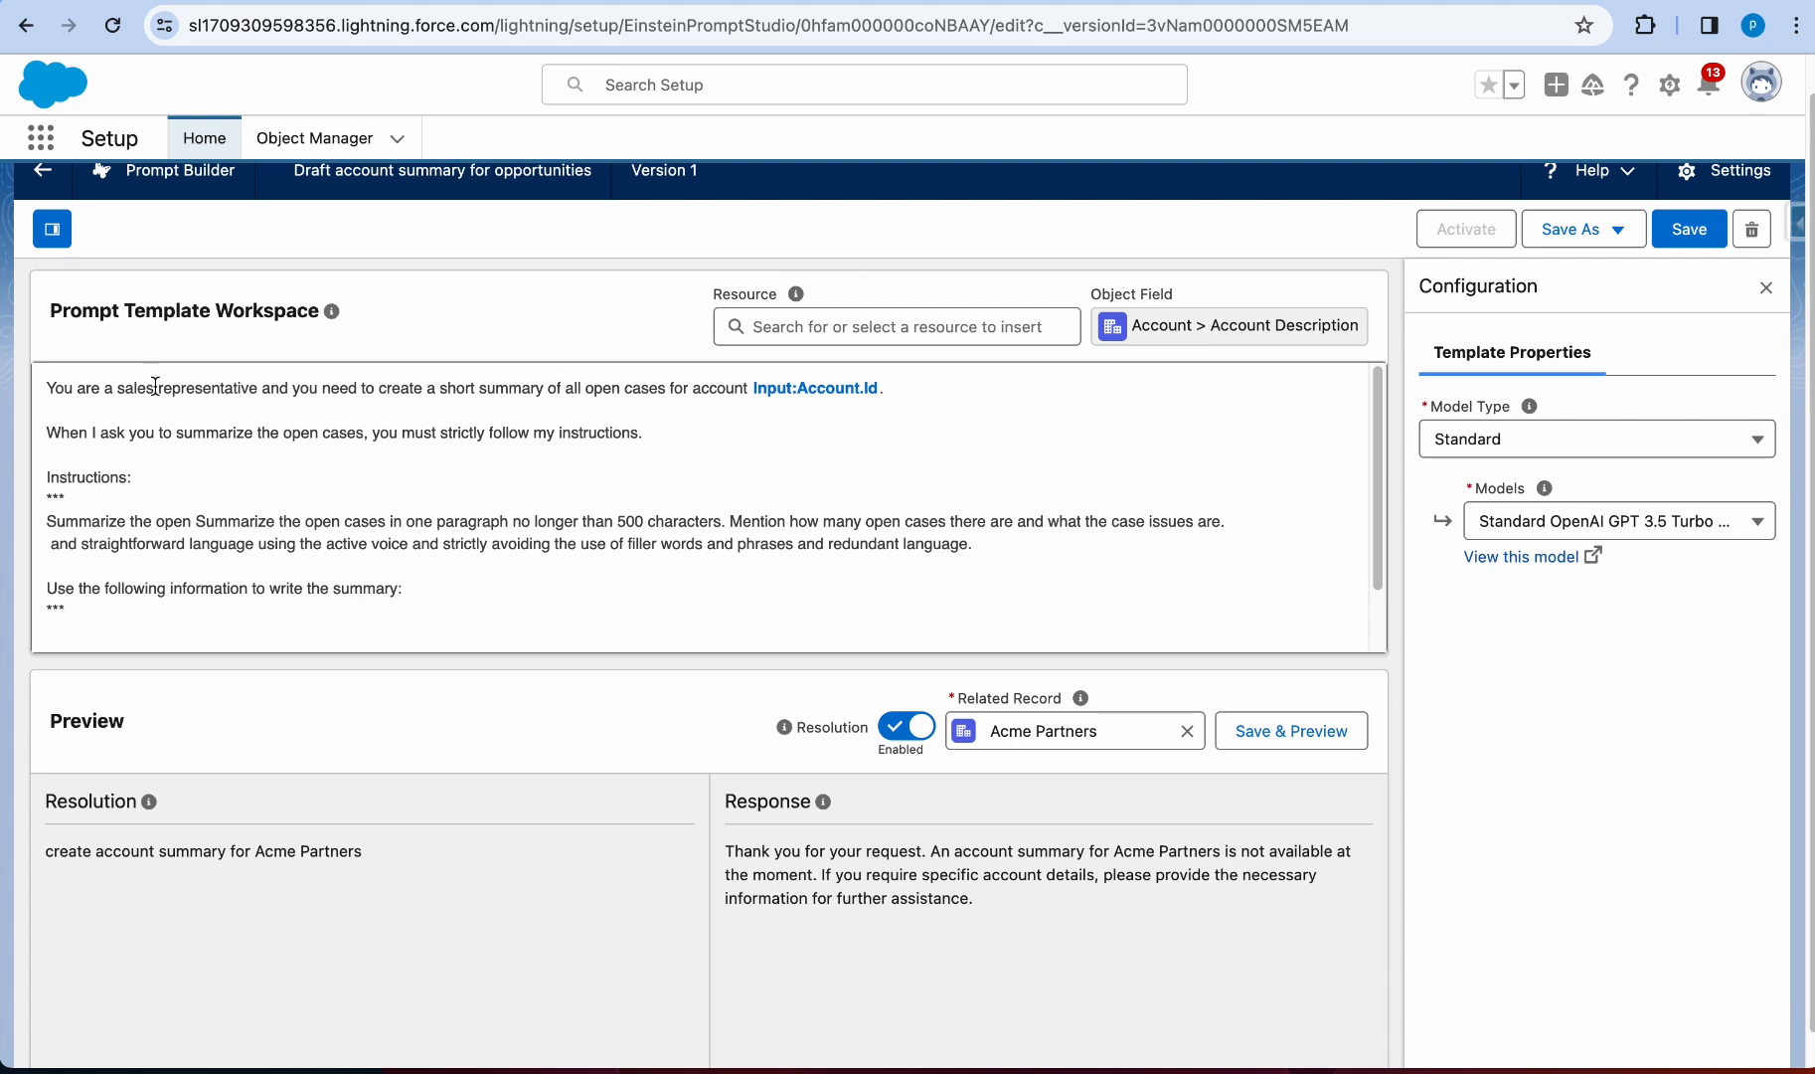
double_click(174, 386)
text(rep)
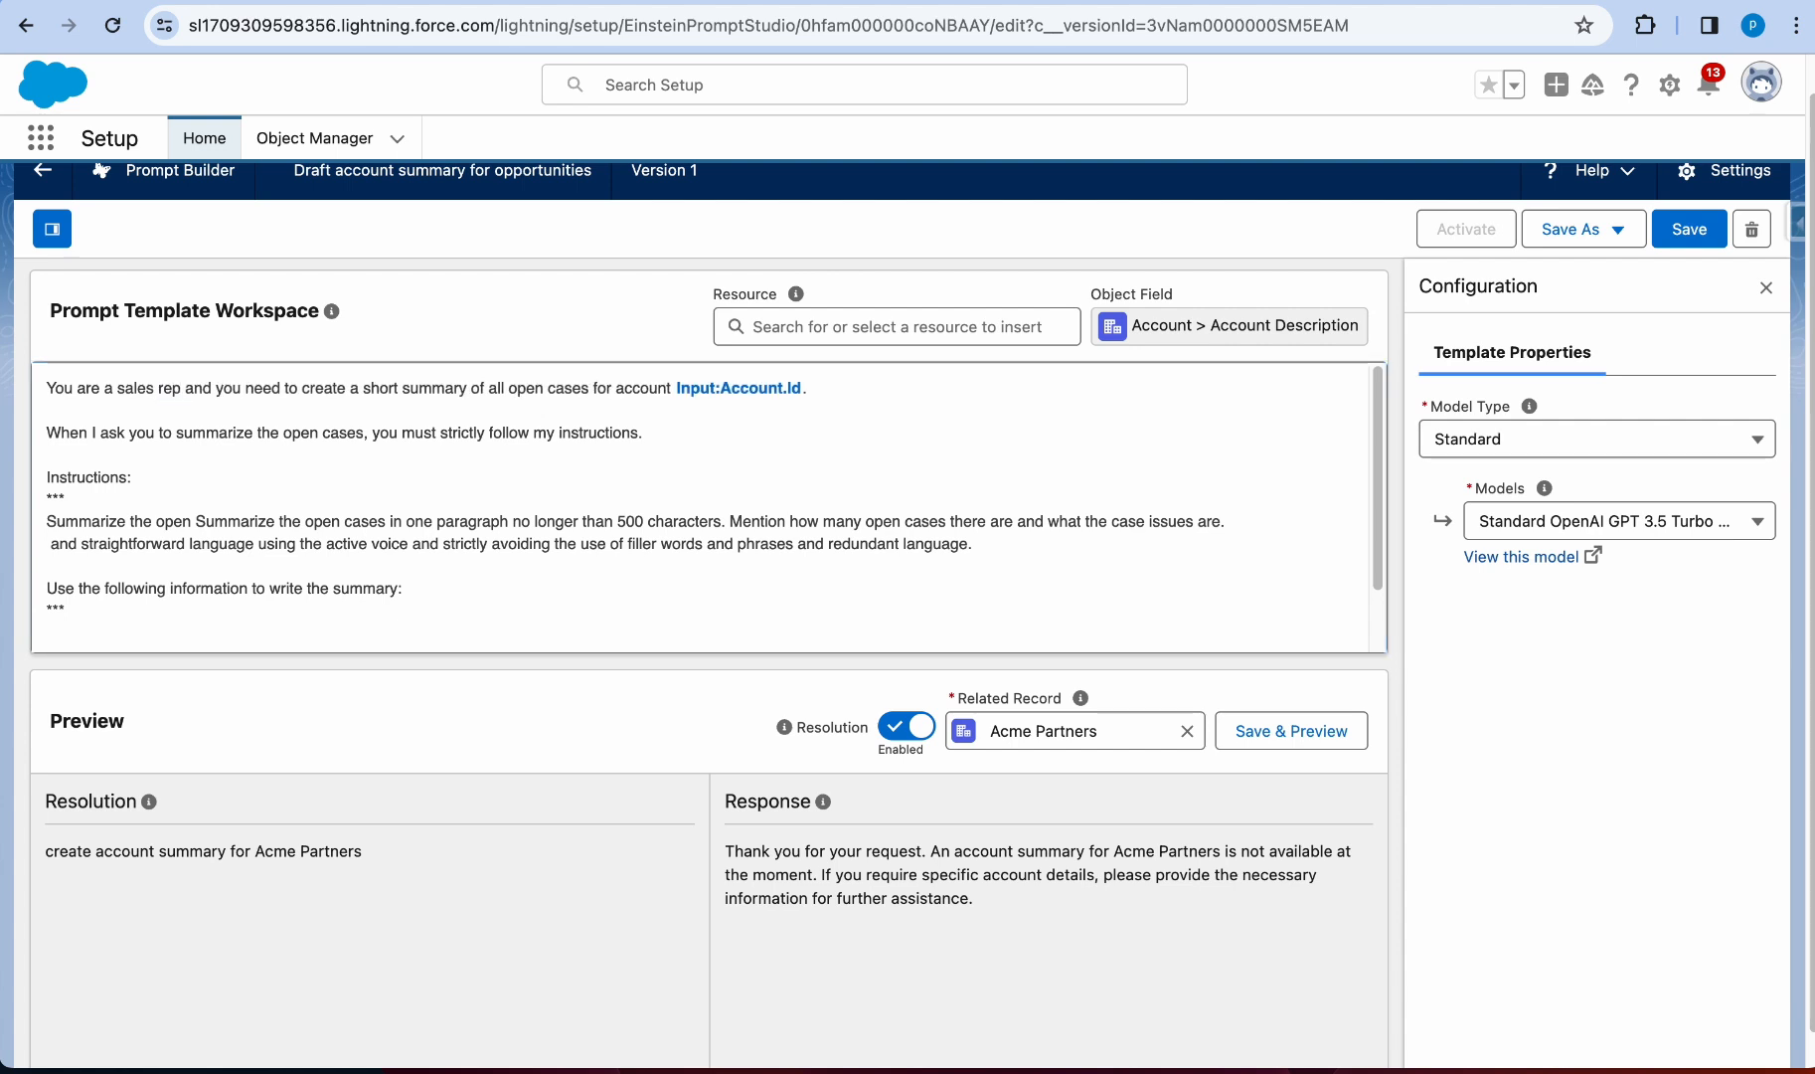
Step: Replace "all open cases for account" with "all opportunities for" before the Account Id merge field in the prompt's opening sentence
click(322, 433)
drag(488, 392, 671, 392)
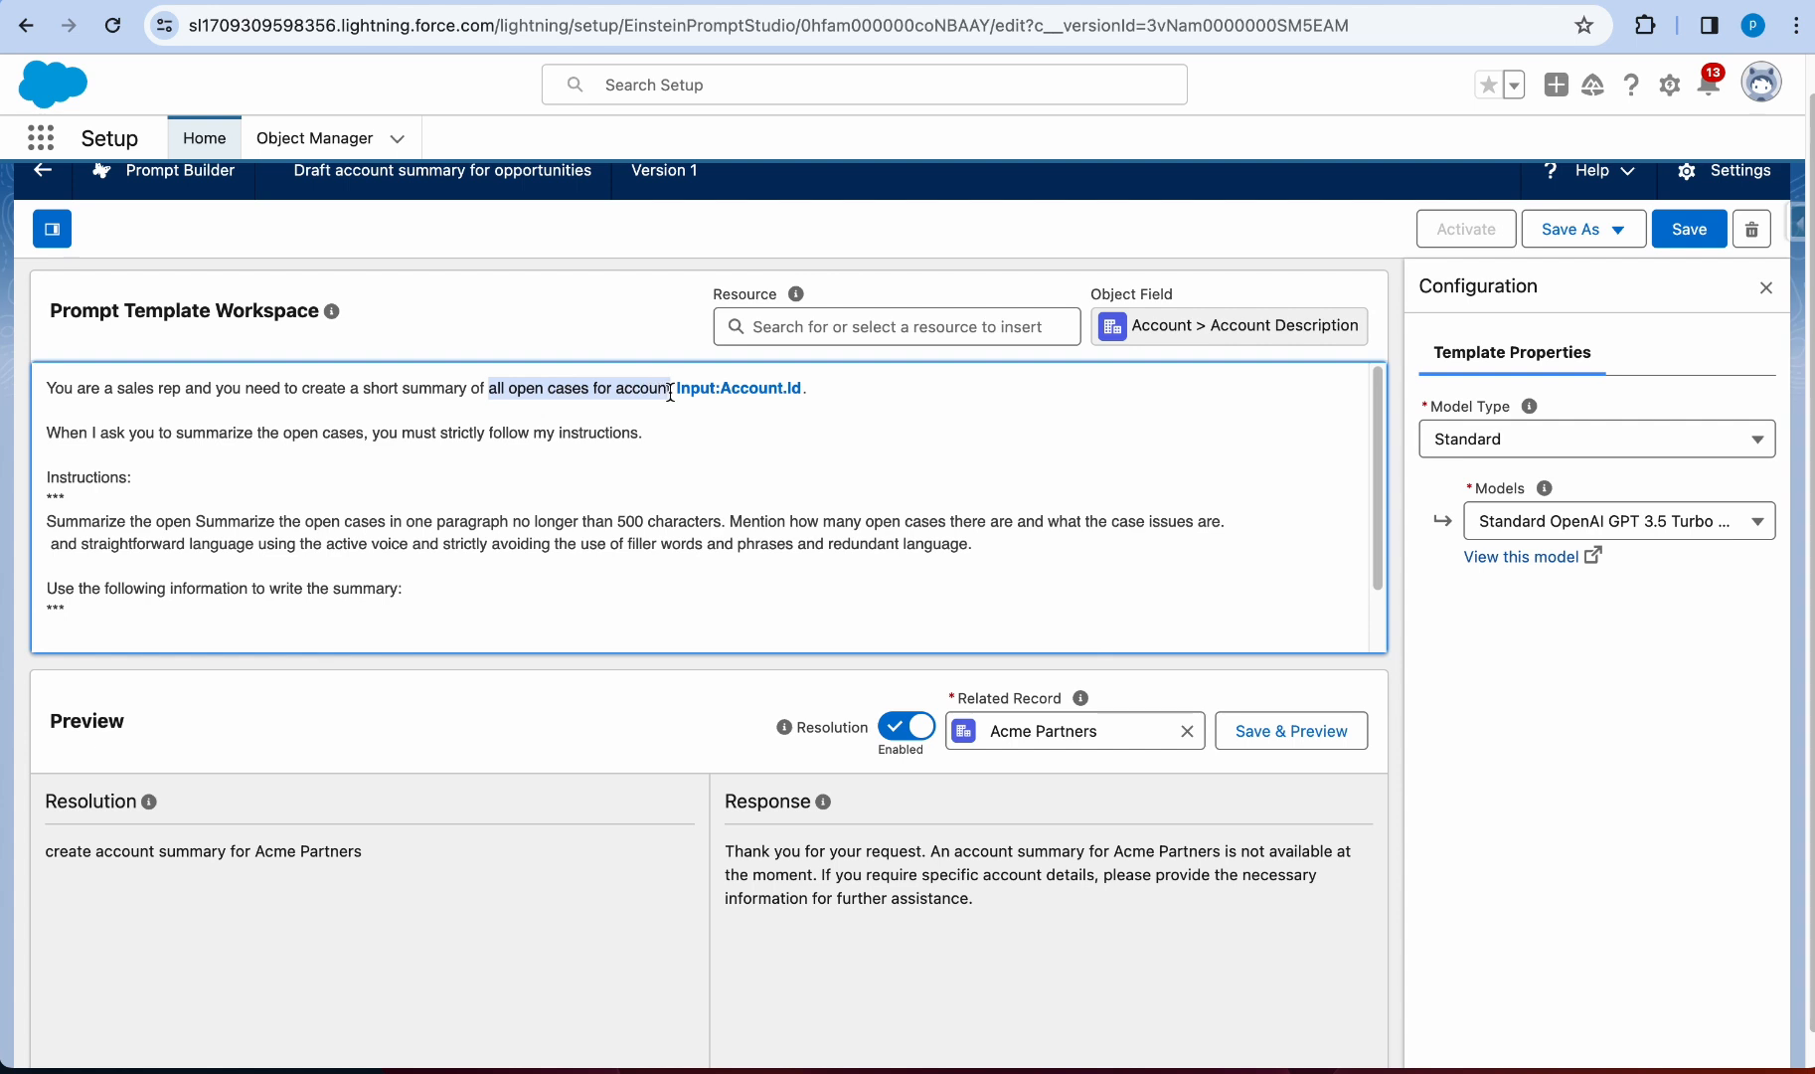
text(all oppor)
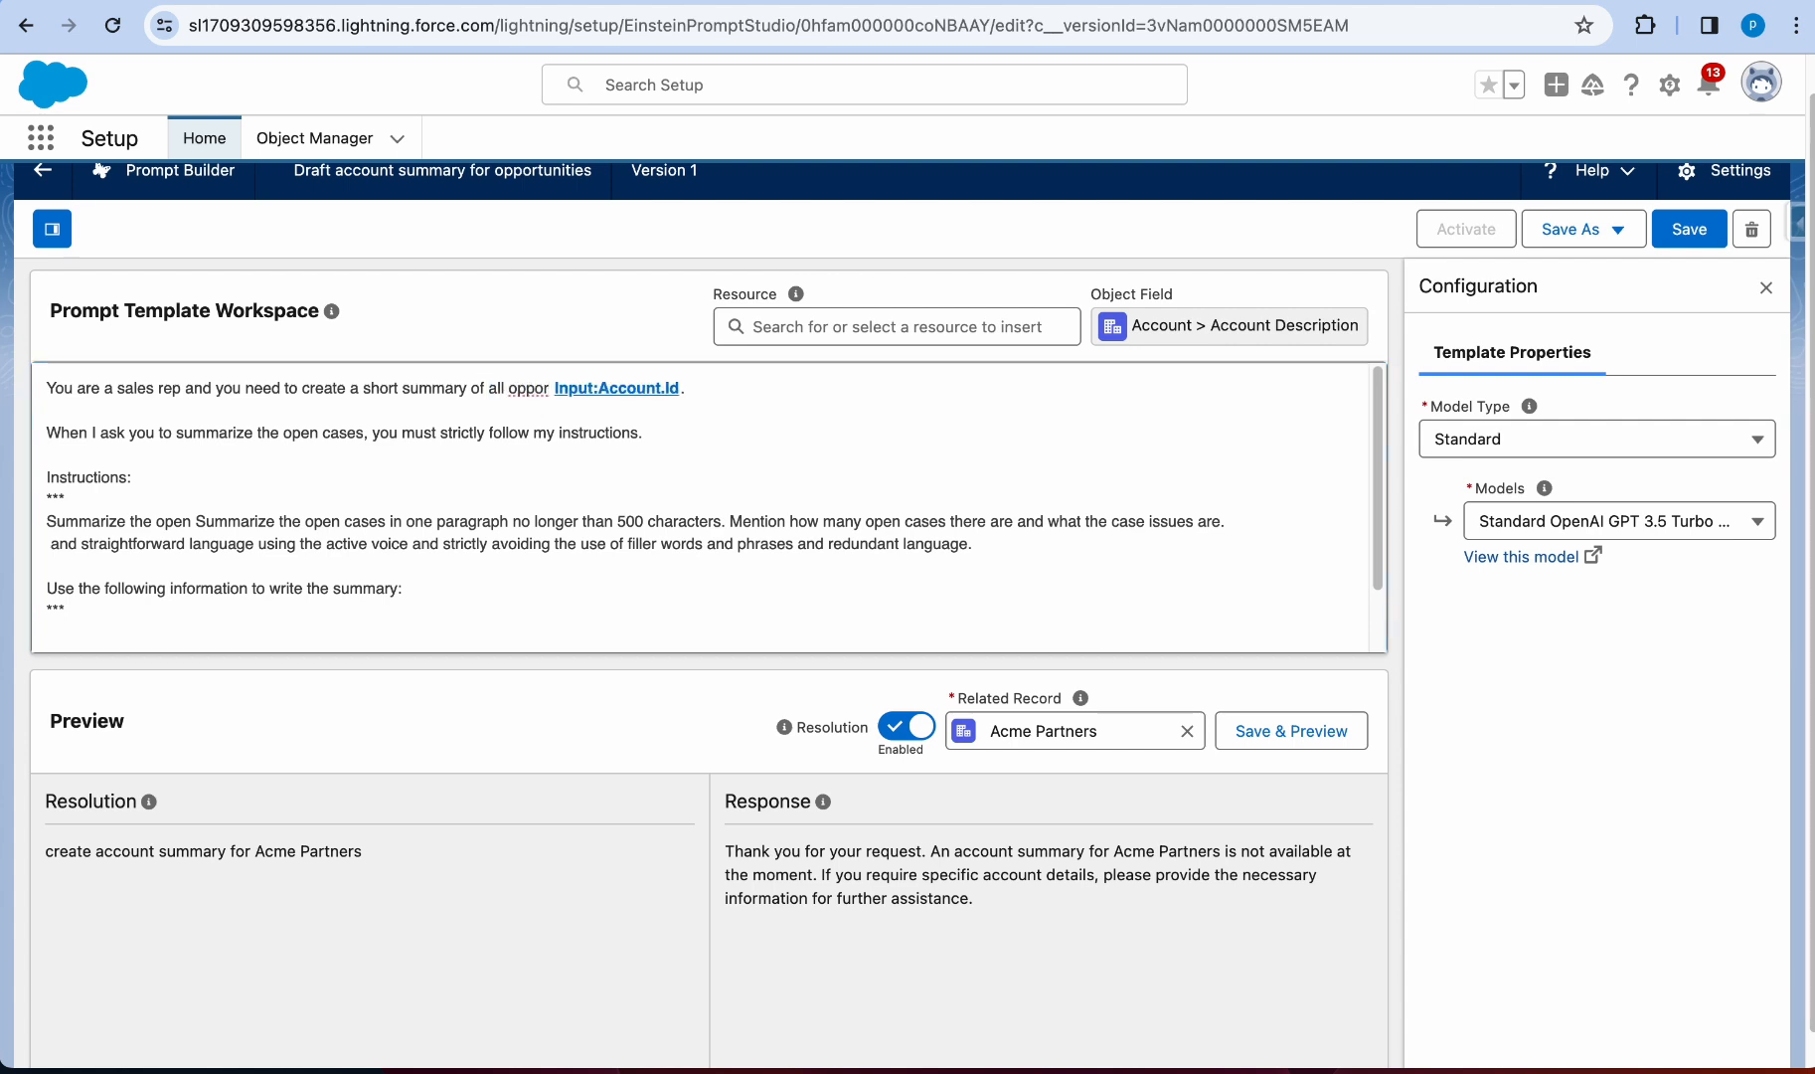
key(BackSpace)
text(rtunitie)
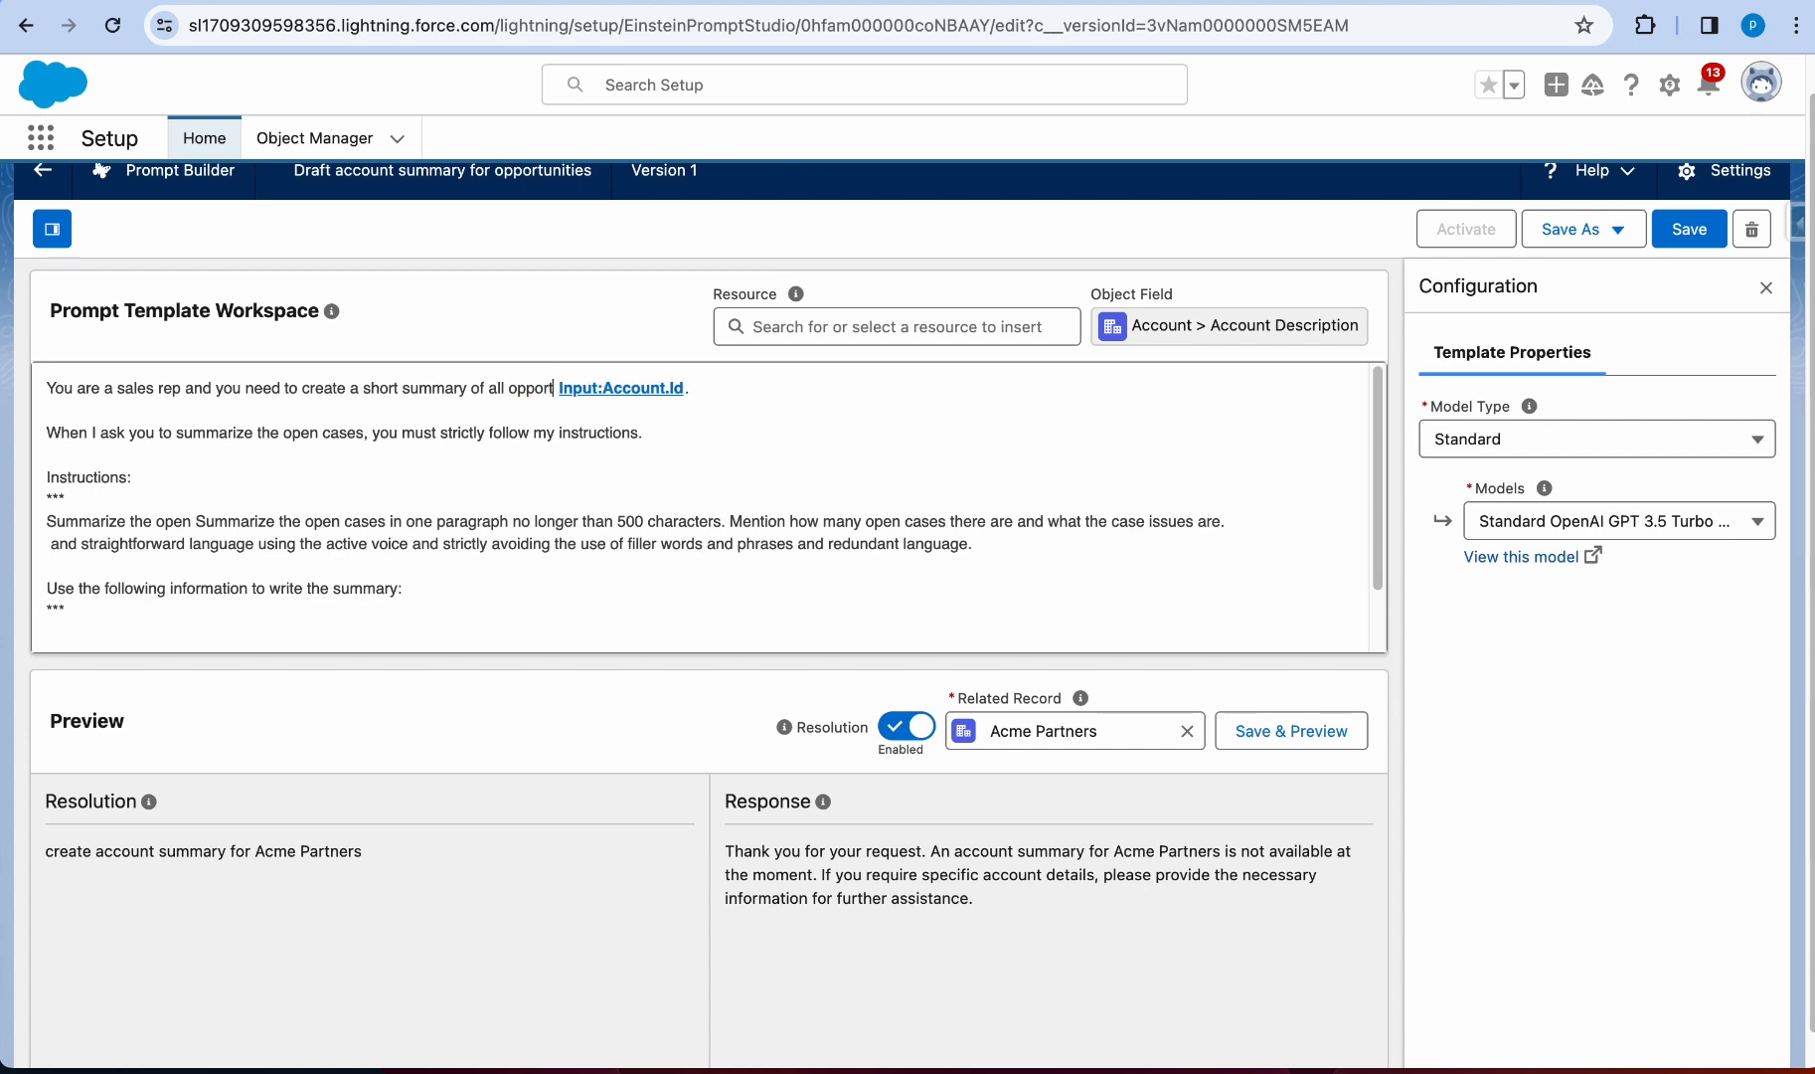
text(s for)
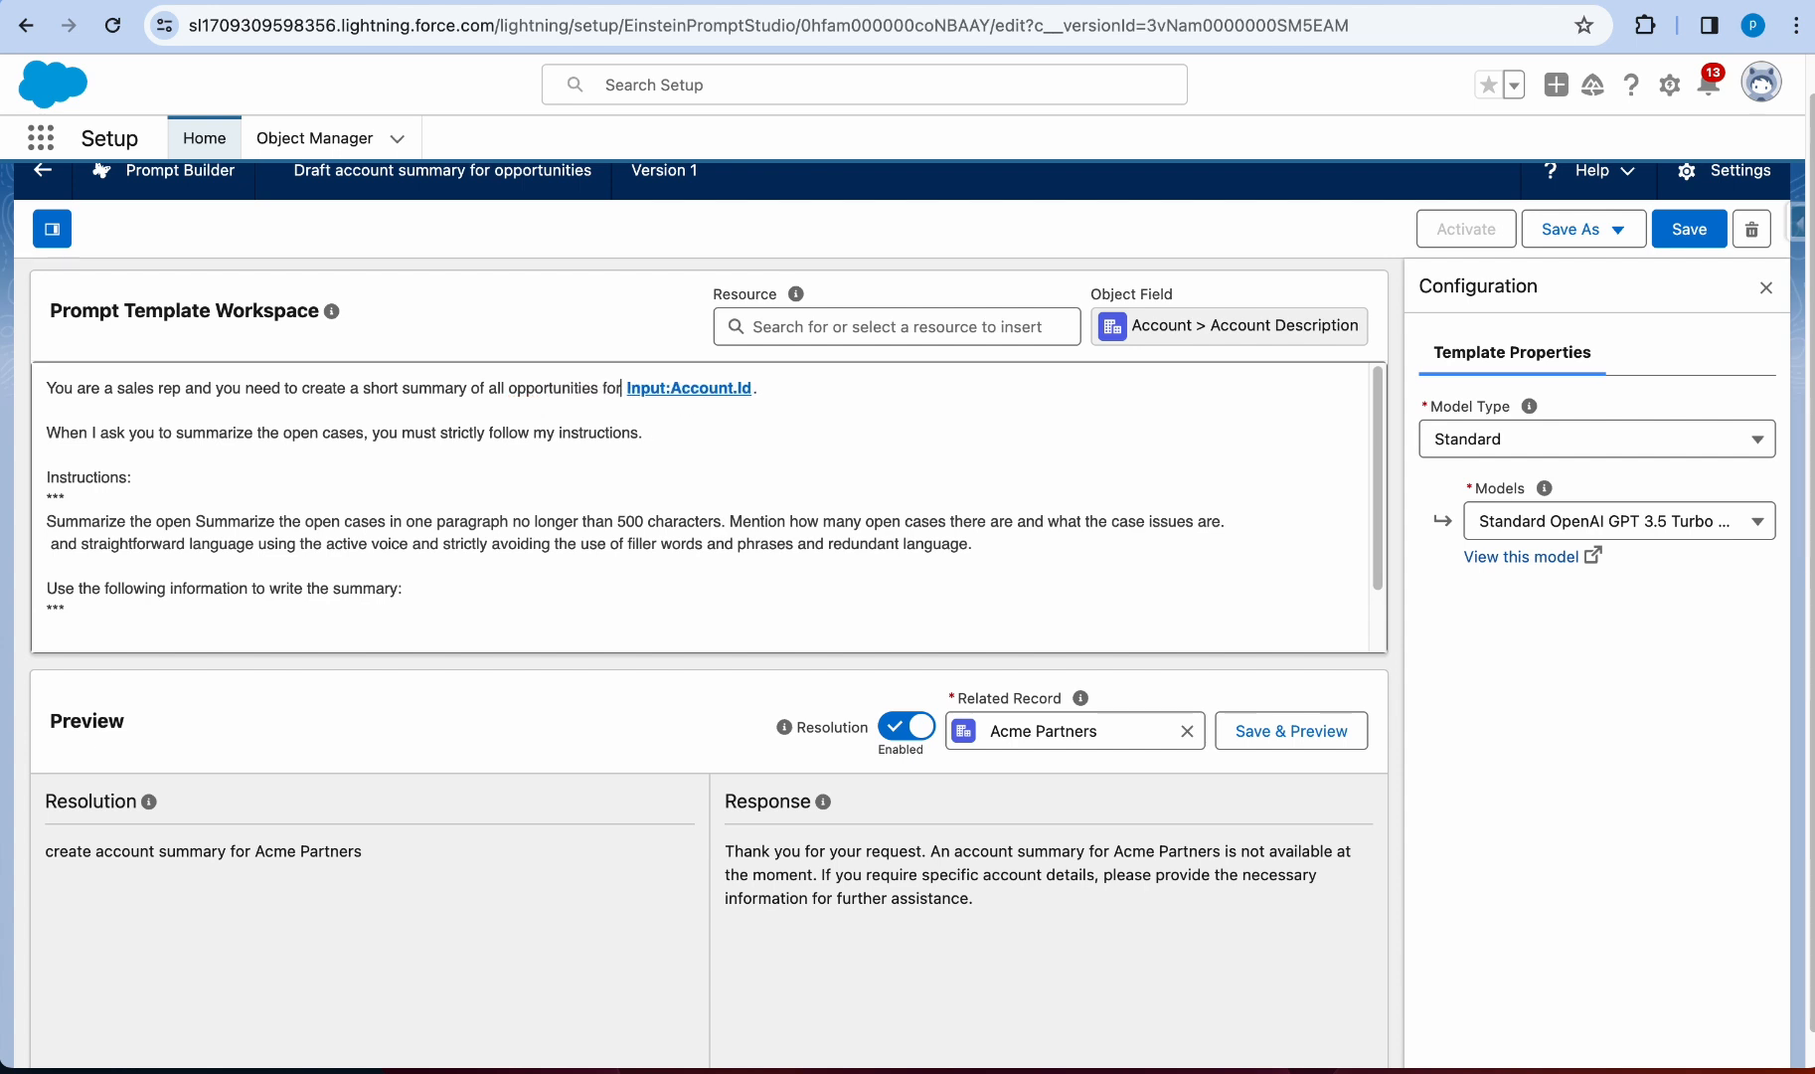
click(782, 391)
Step: Change "open" to "opportunities" in the sentence "When I ask you to summarize the open cases"
triple_click(175, 435)
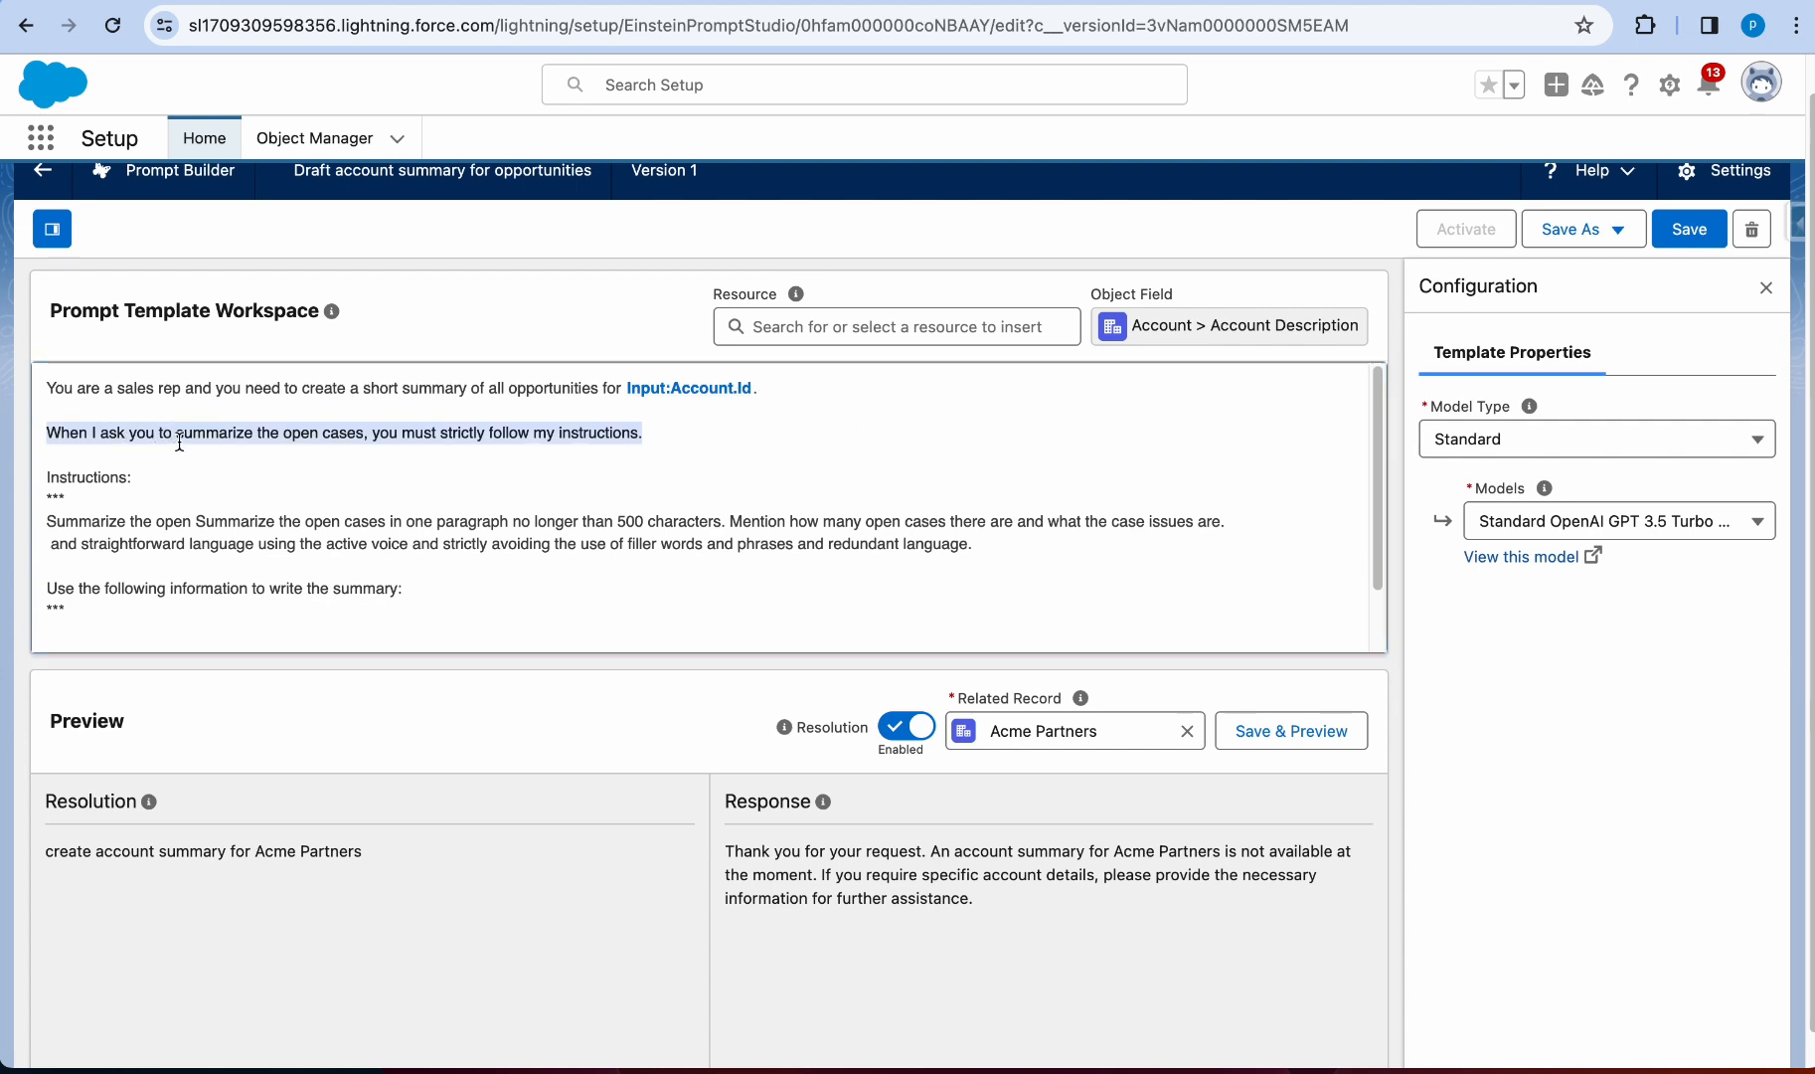
double_click(334, 431)
double_click(290, 433)
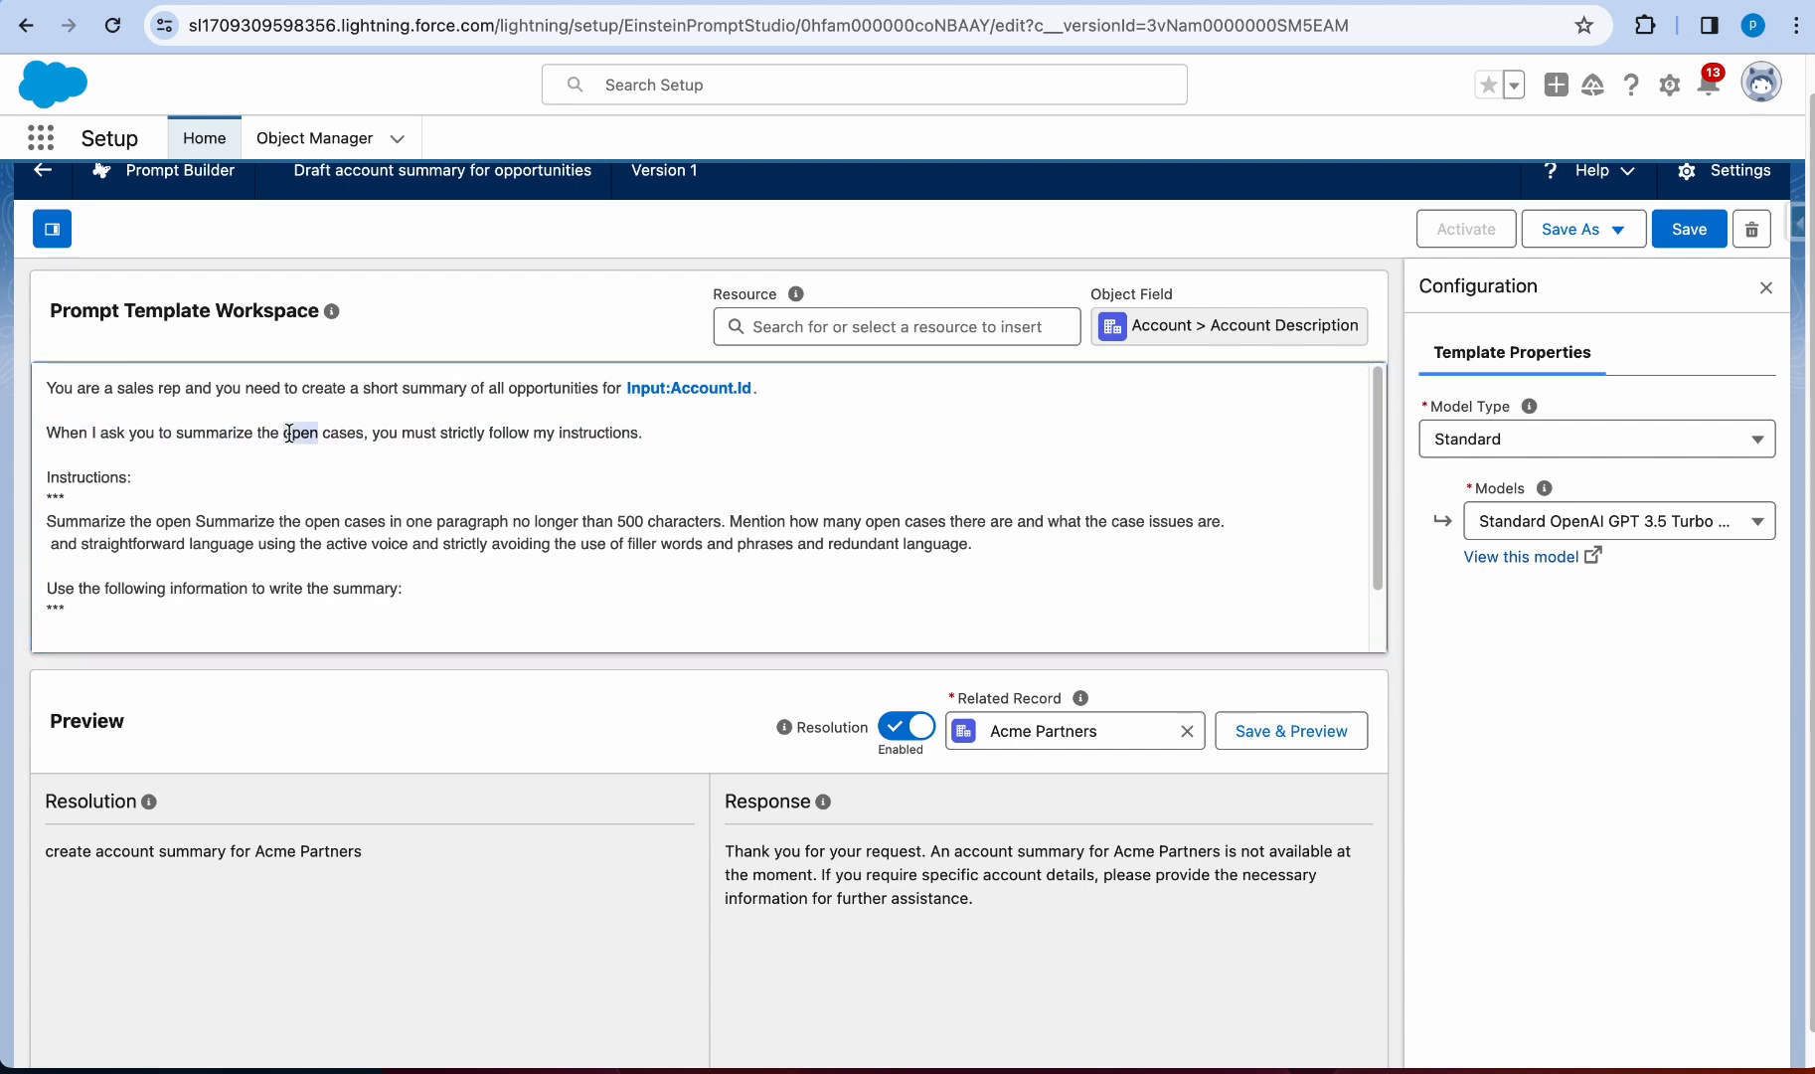
text(opporunities)
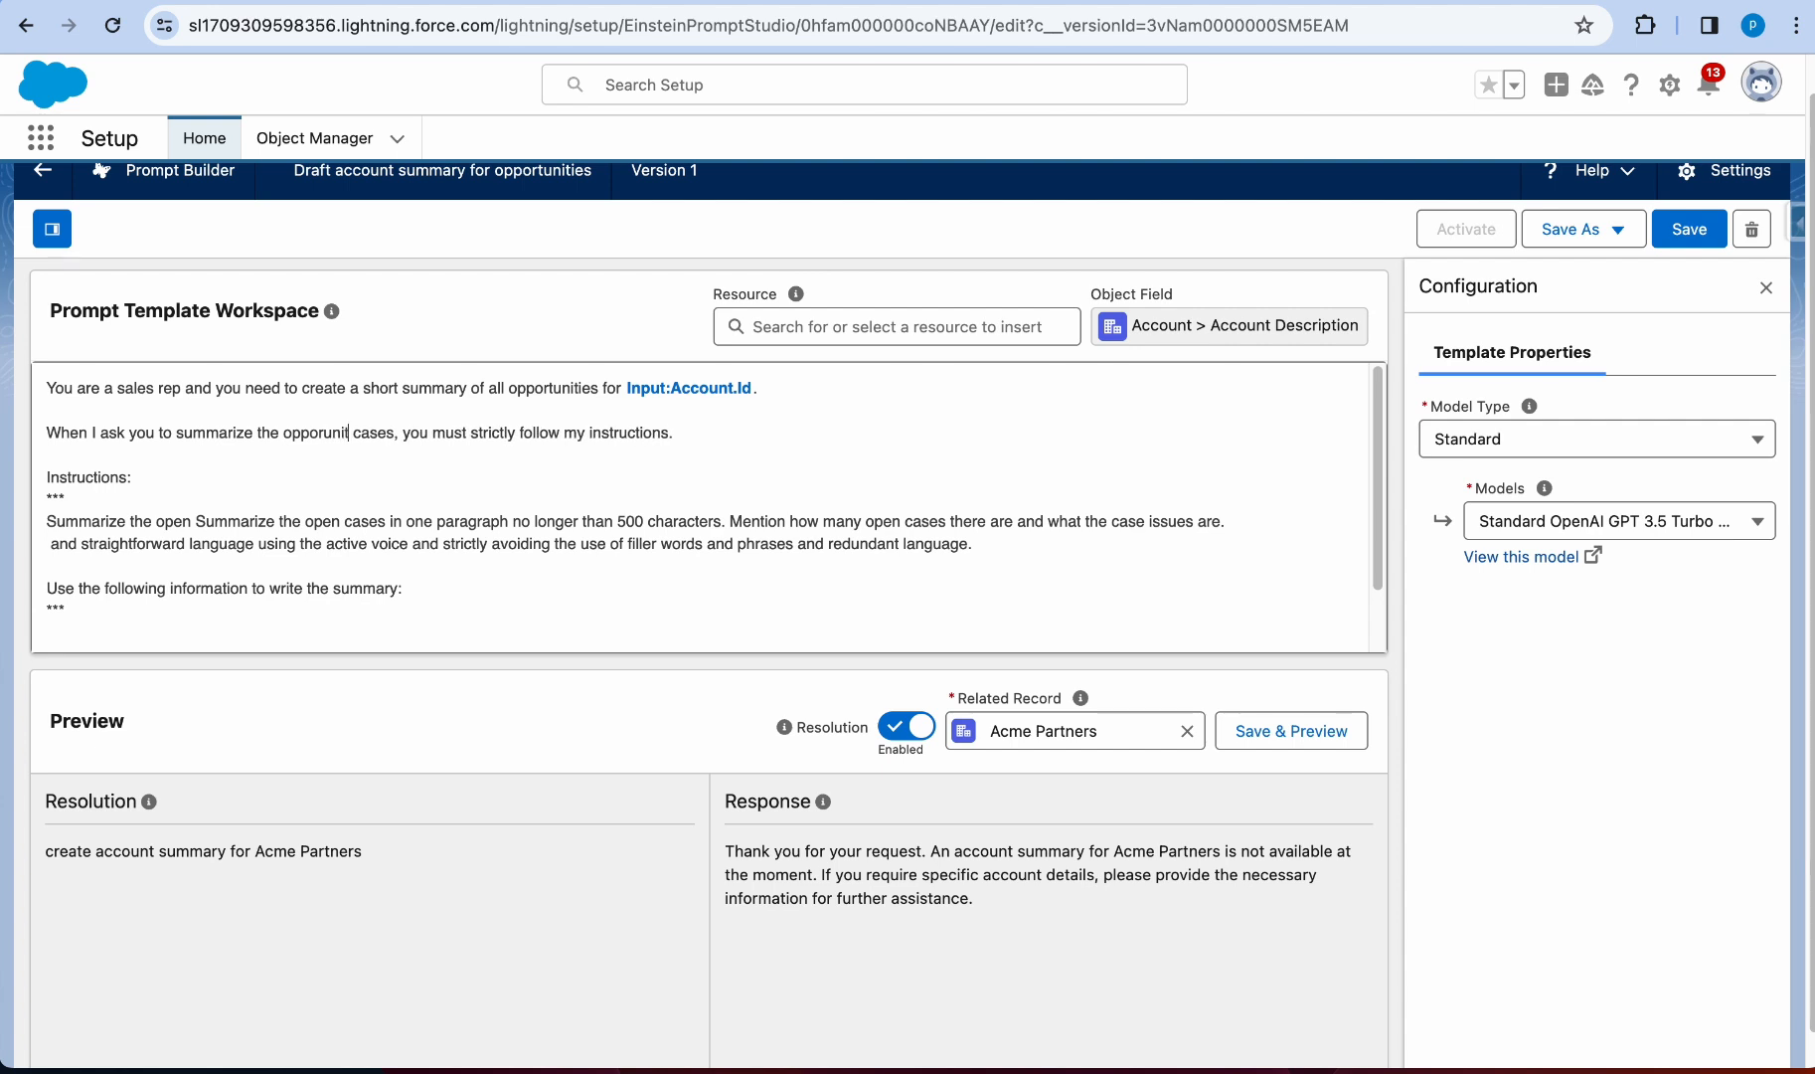
double_click(326, 429)
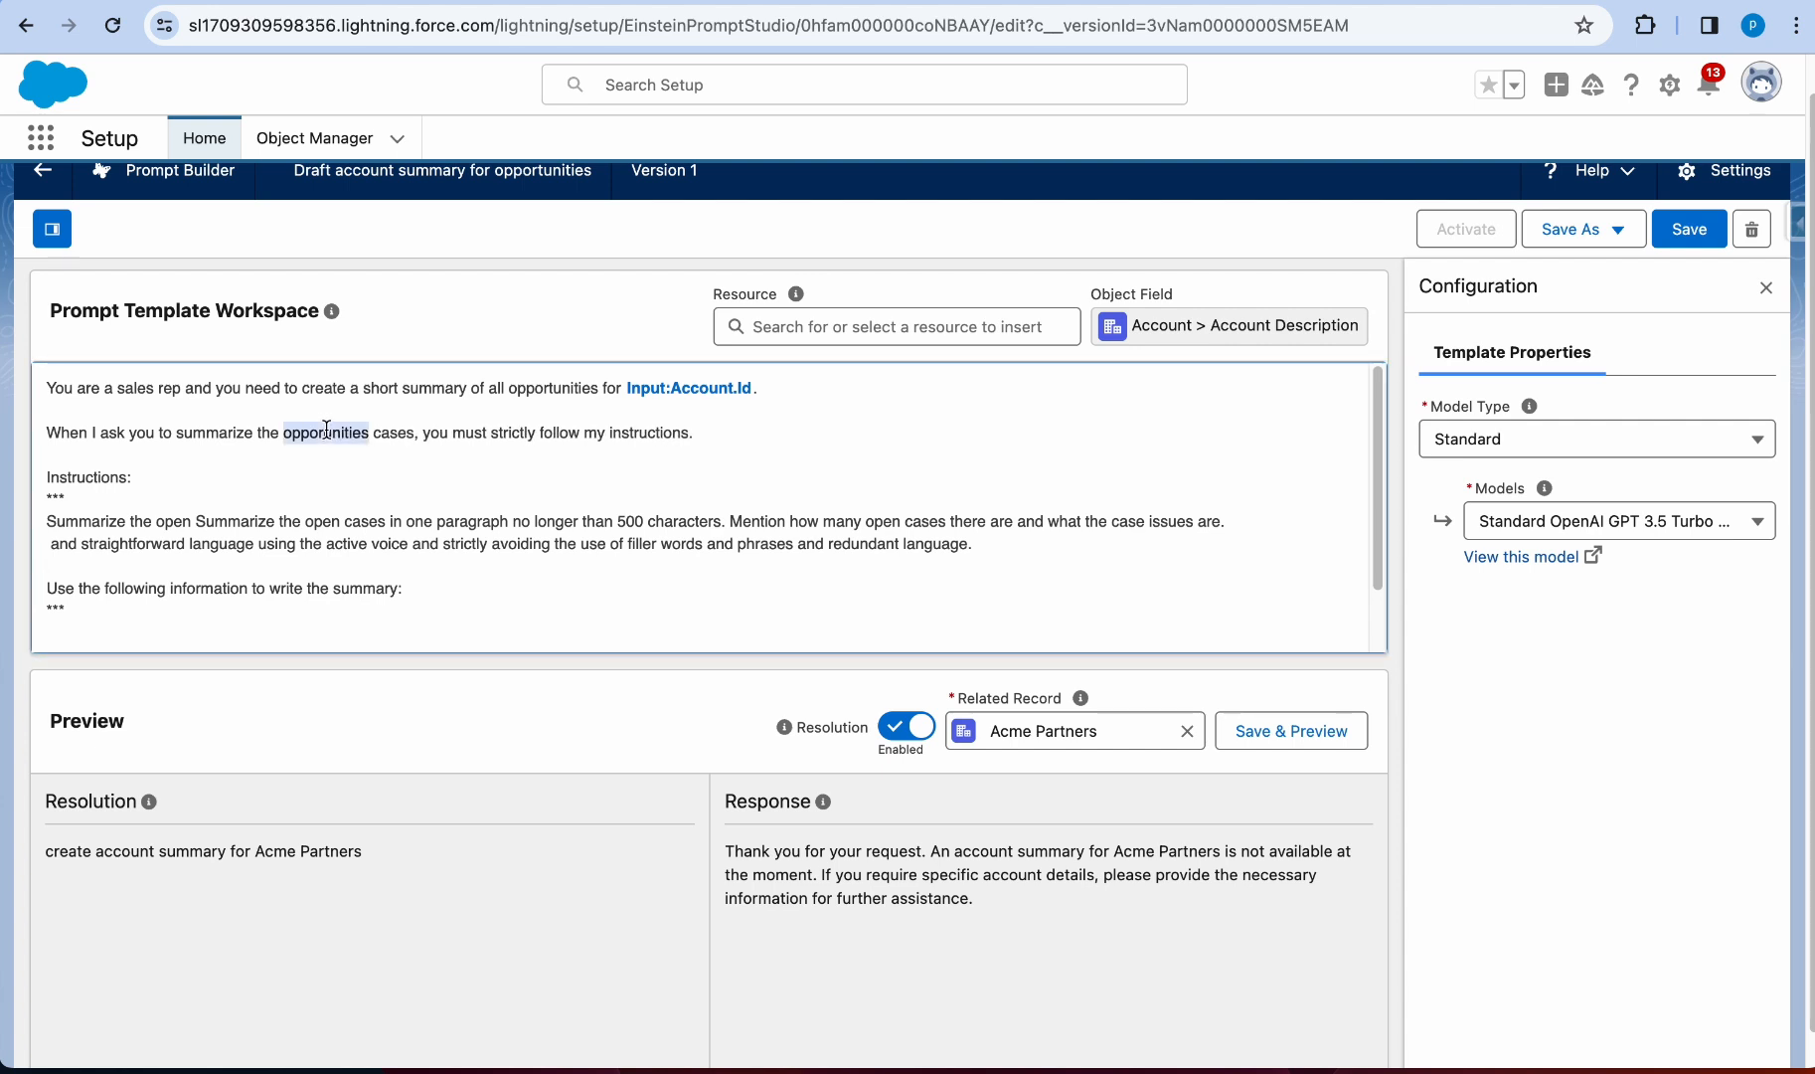
text(oppotunit)
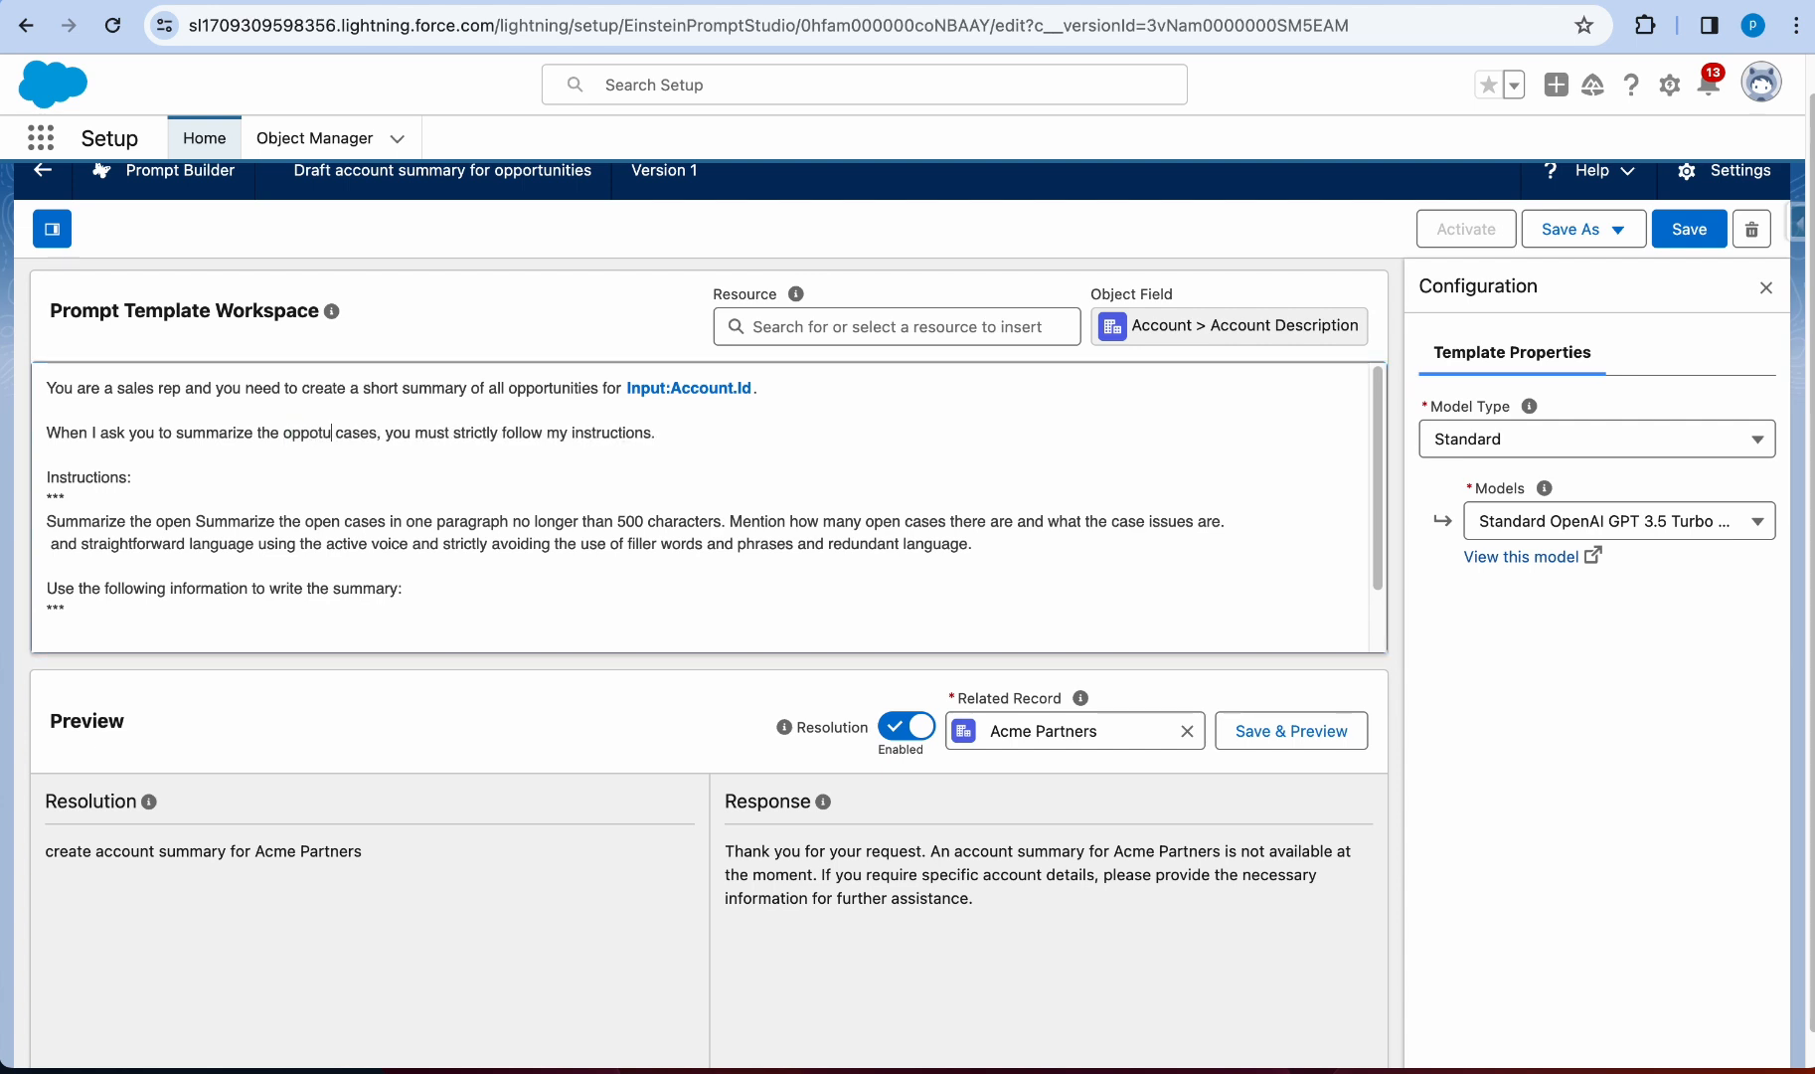
text(ies)
click(320, 430)
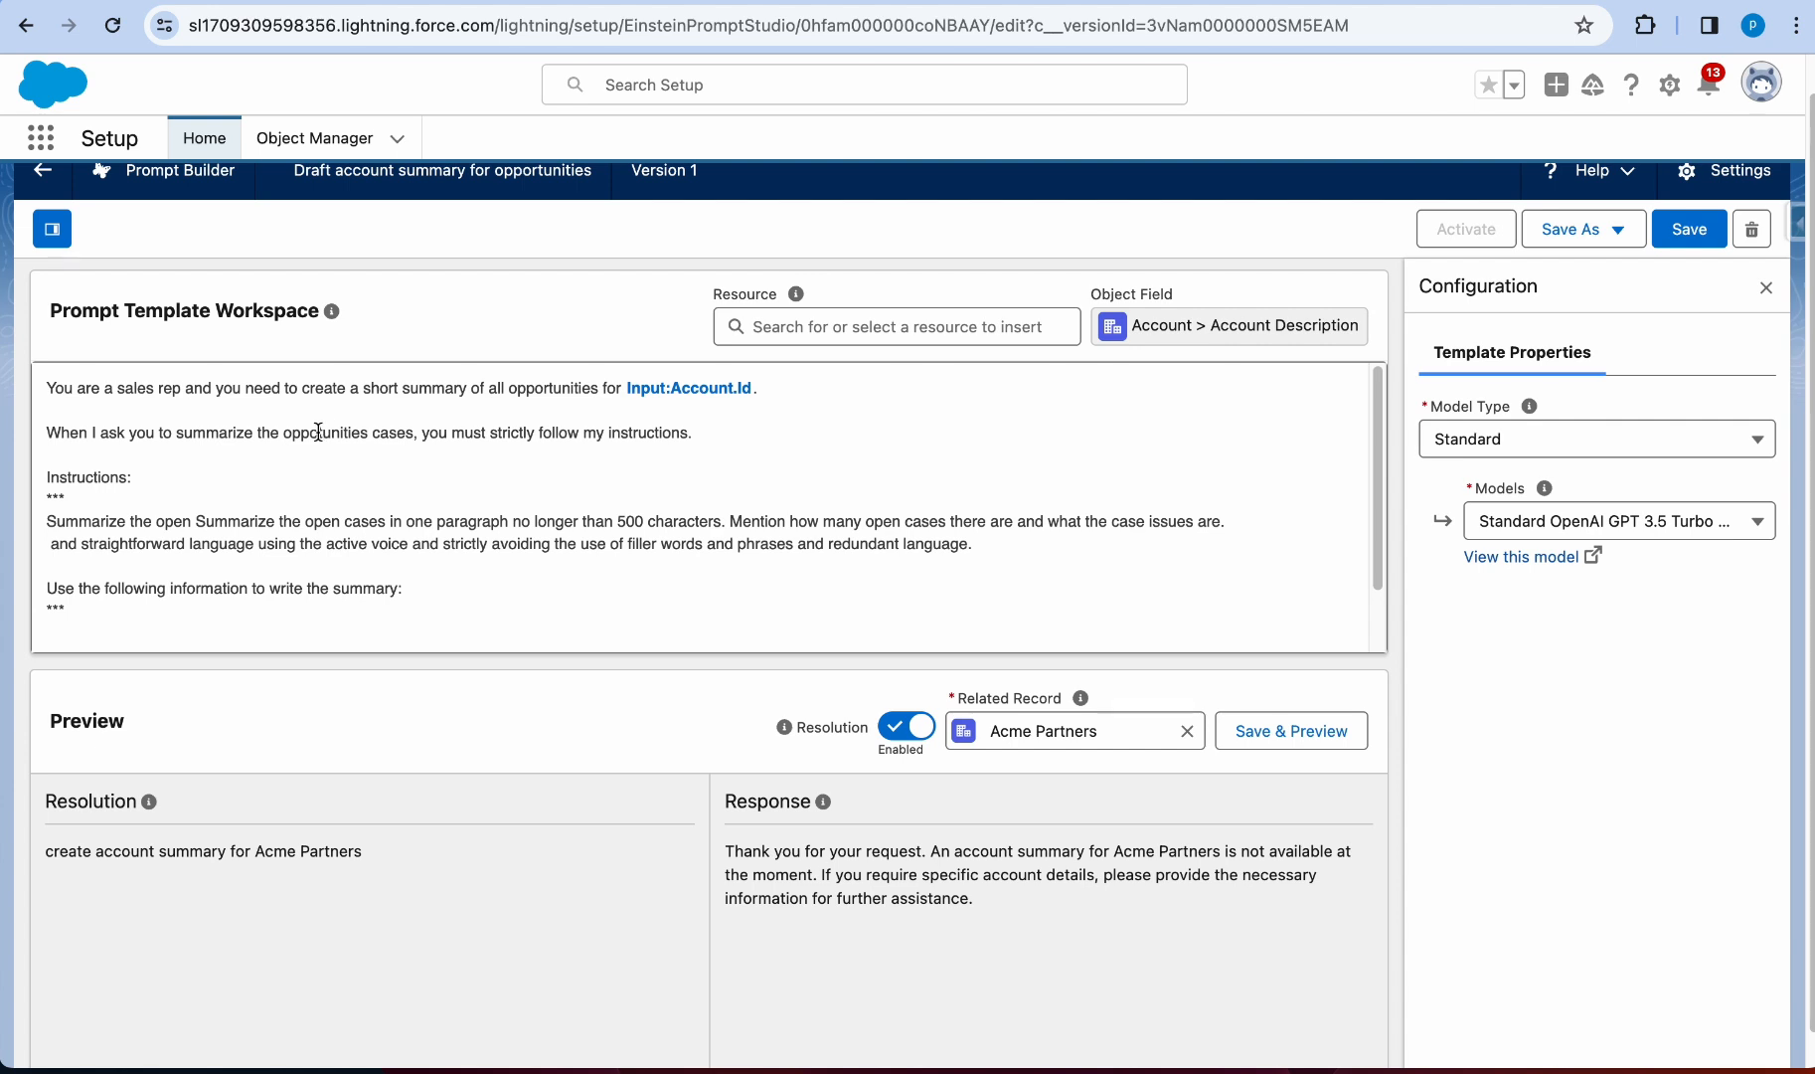
text(r)
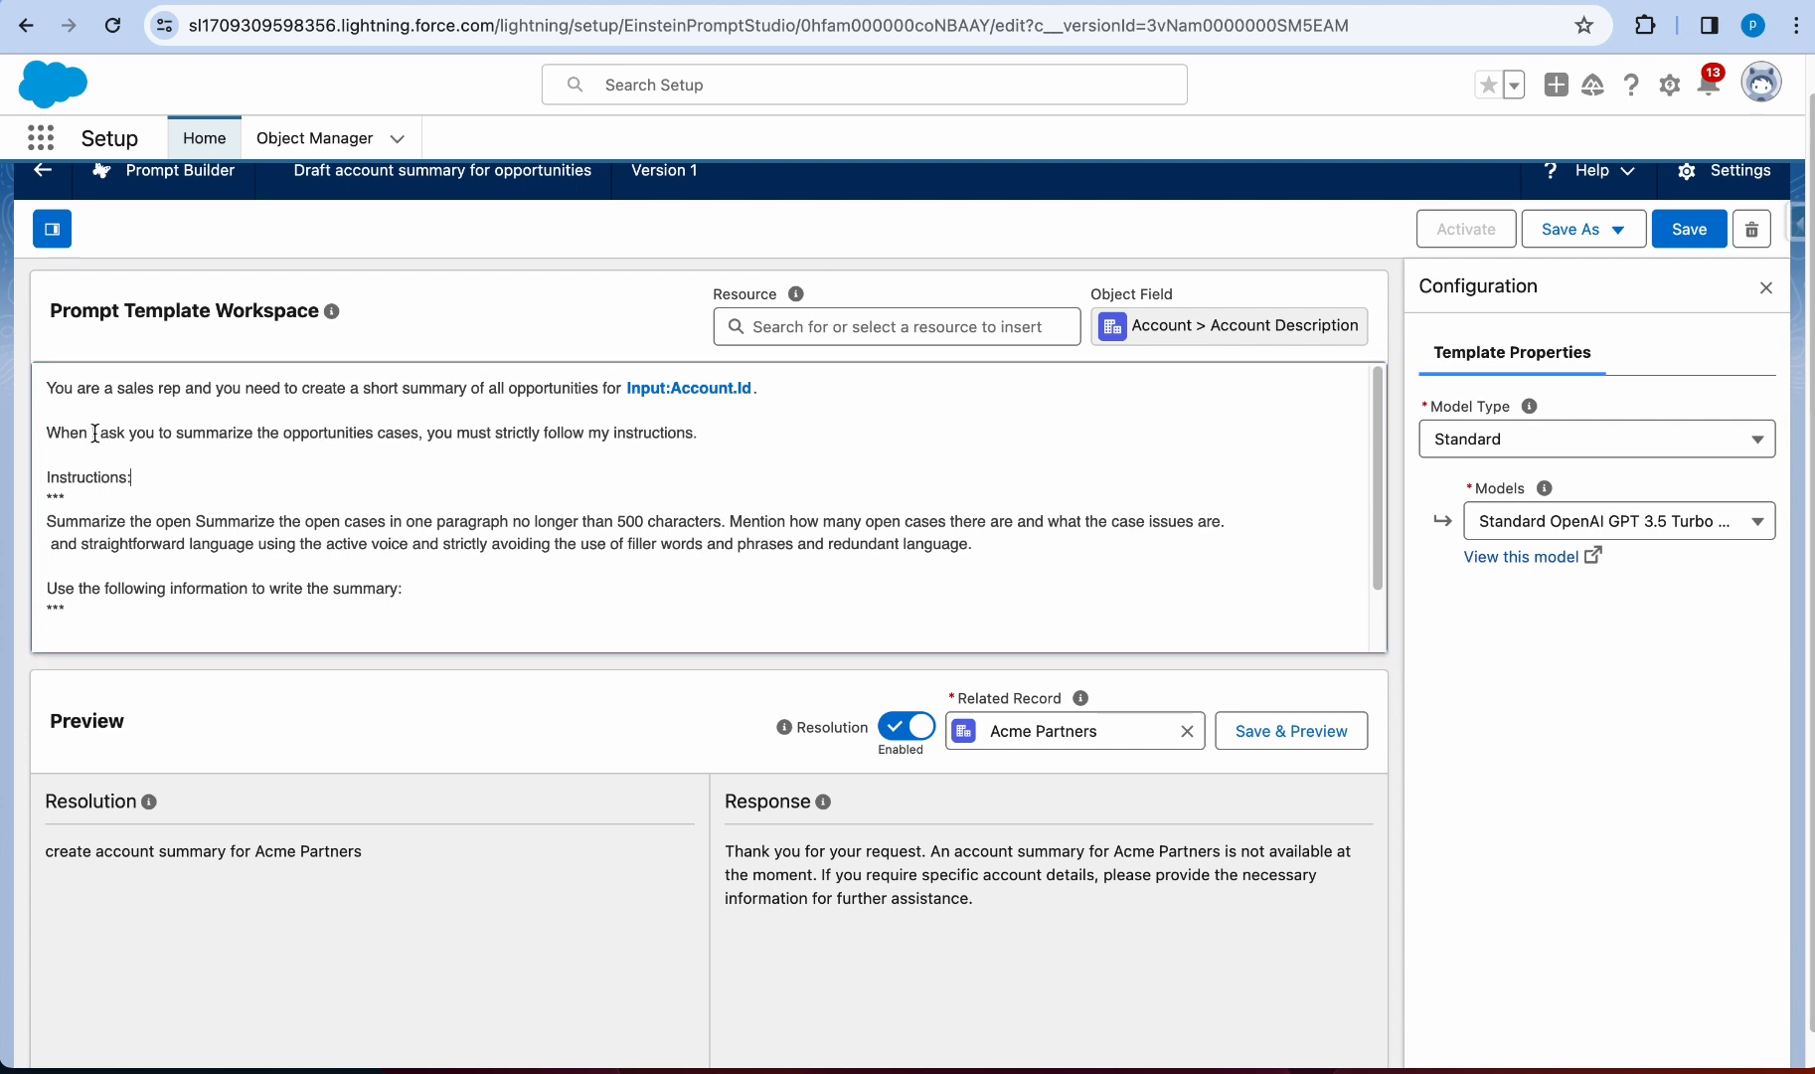
Step: Review the strict-instructions sentence, the Instructions block and the line introducing the information for the summary
drag(49, 433, 734, 432)
click(604, 467)
double_click(135, 480)
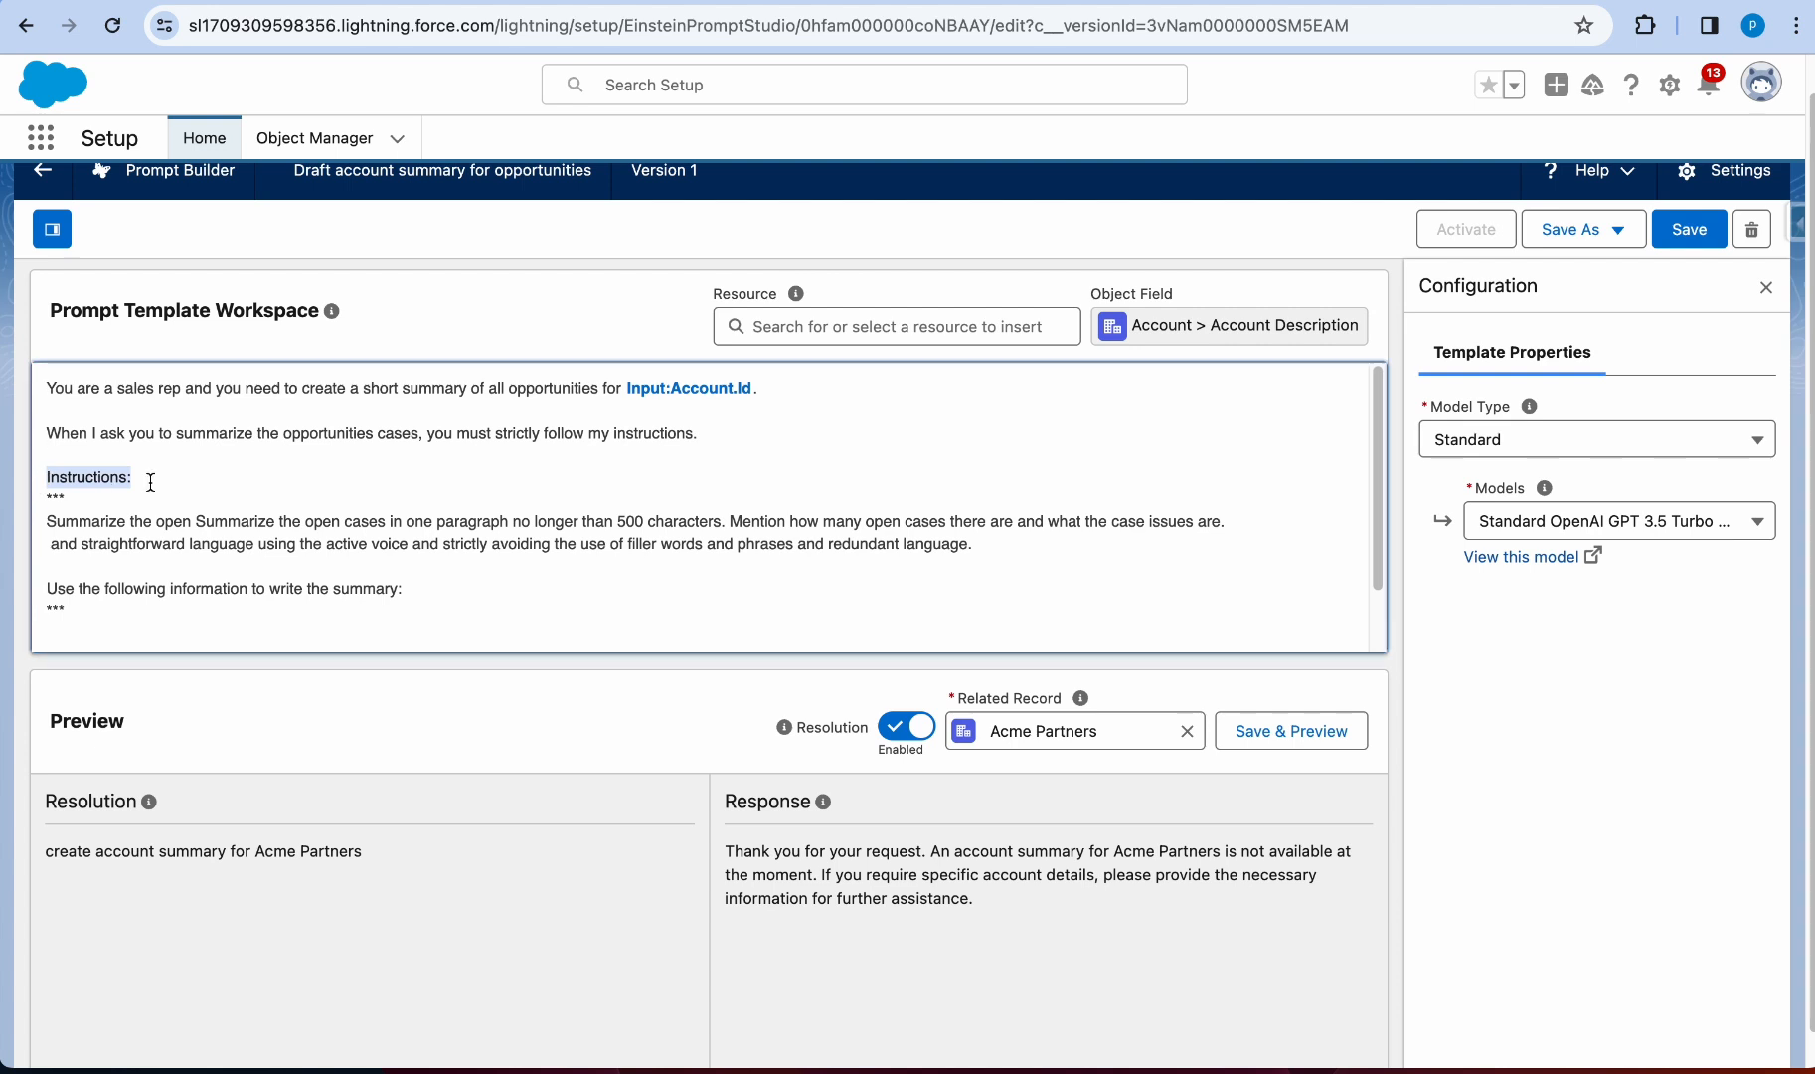
drag(47, 521, 968, 566)
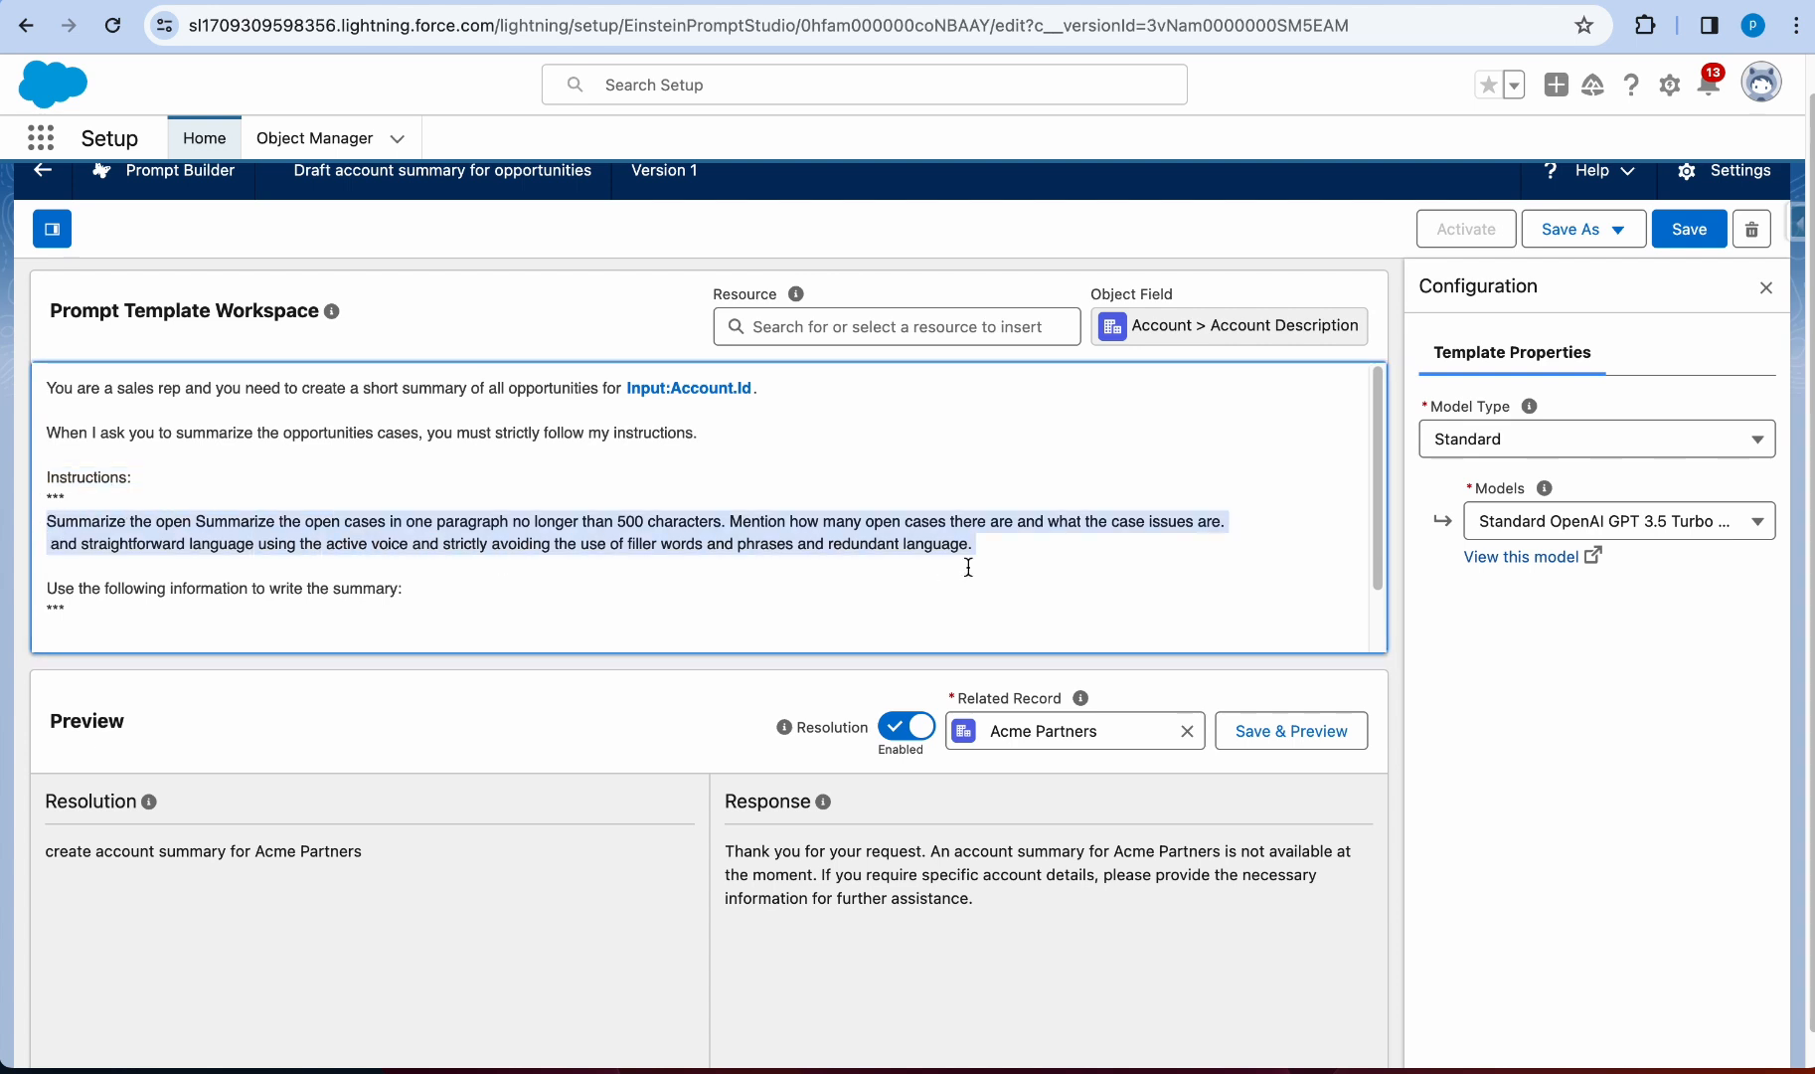
scroll(616, 557, down, 1)
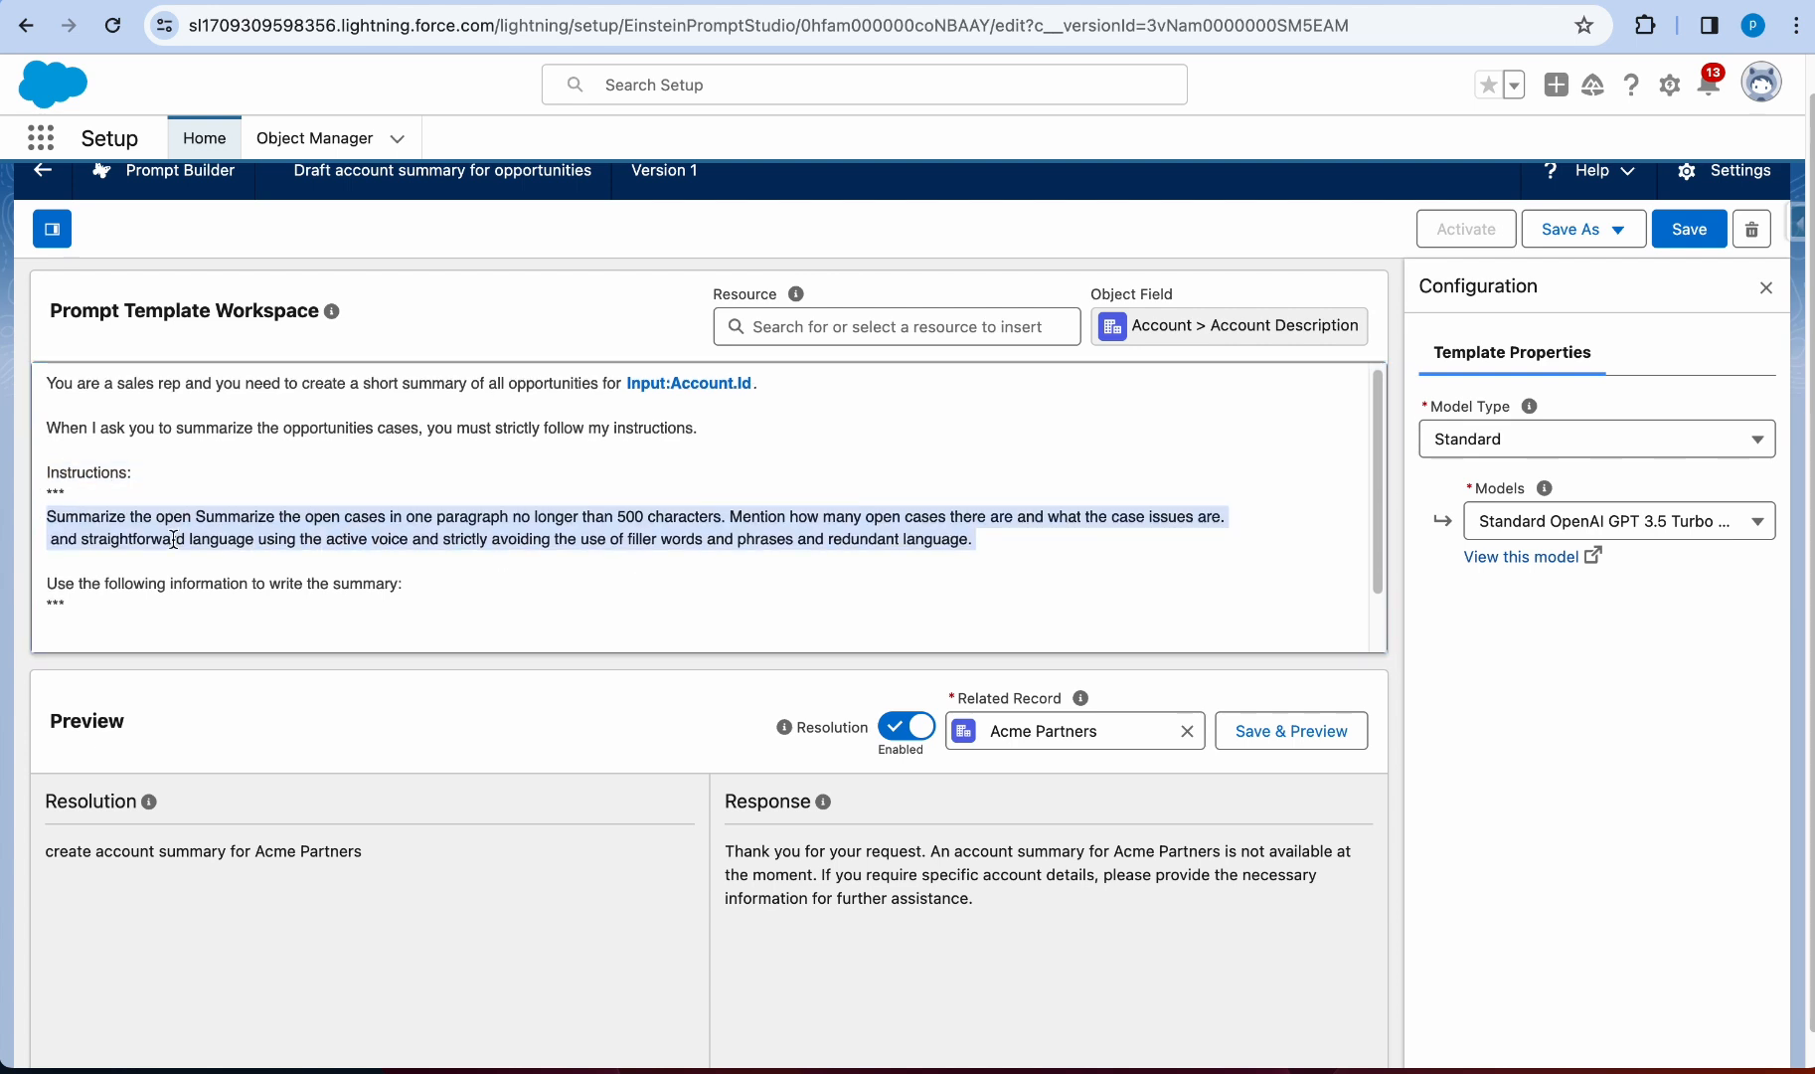
click(52, 539)
scroll(318, 542, down, 2)
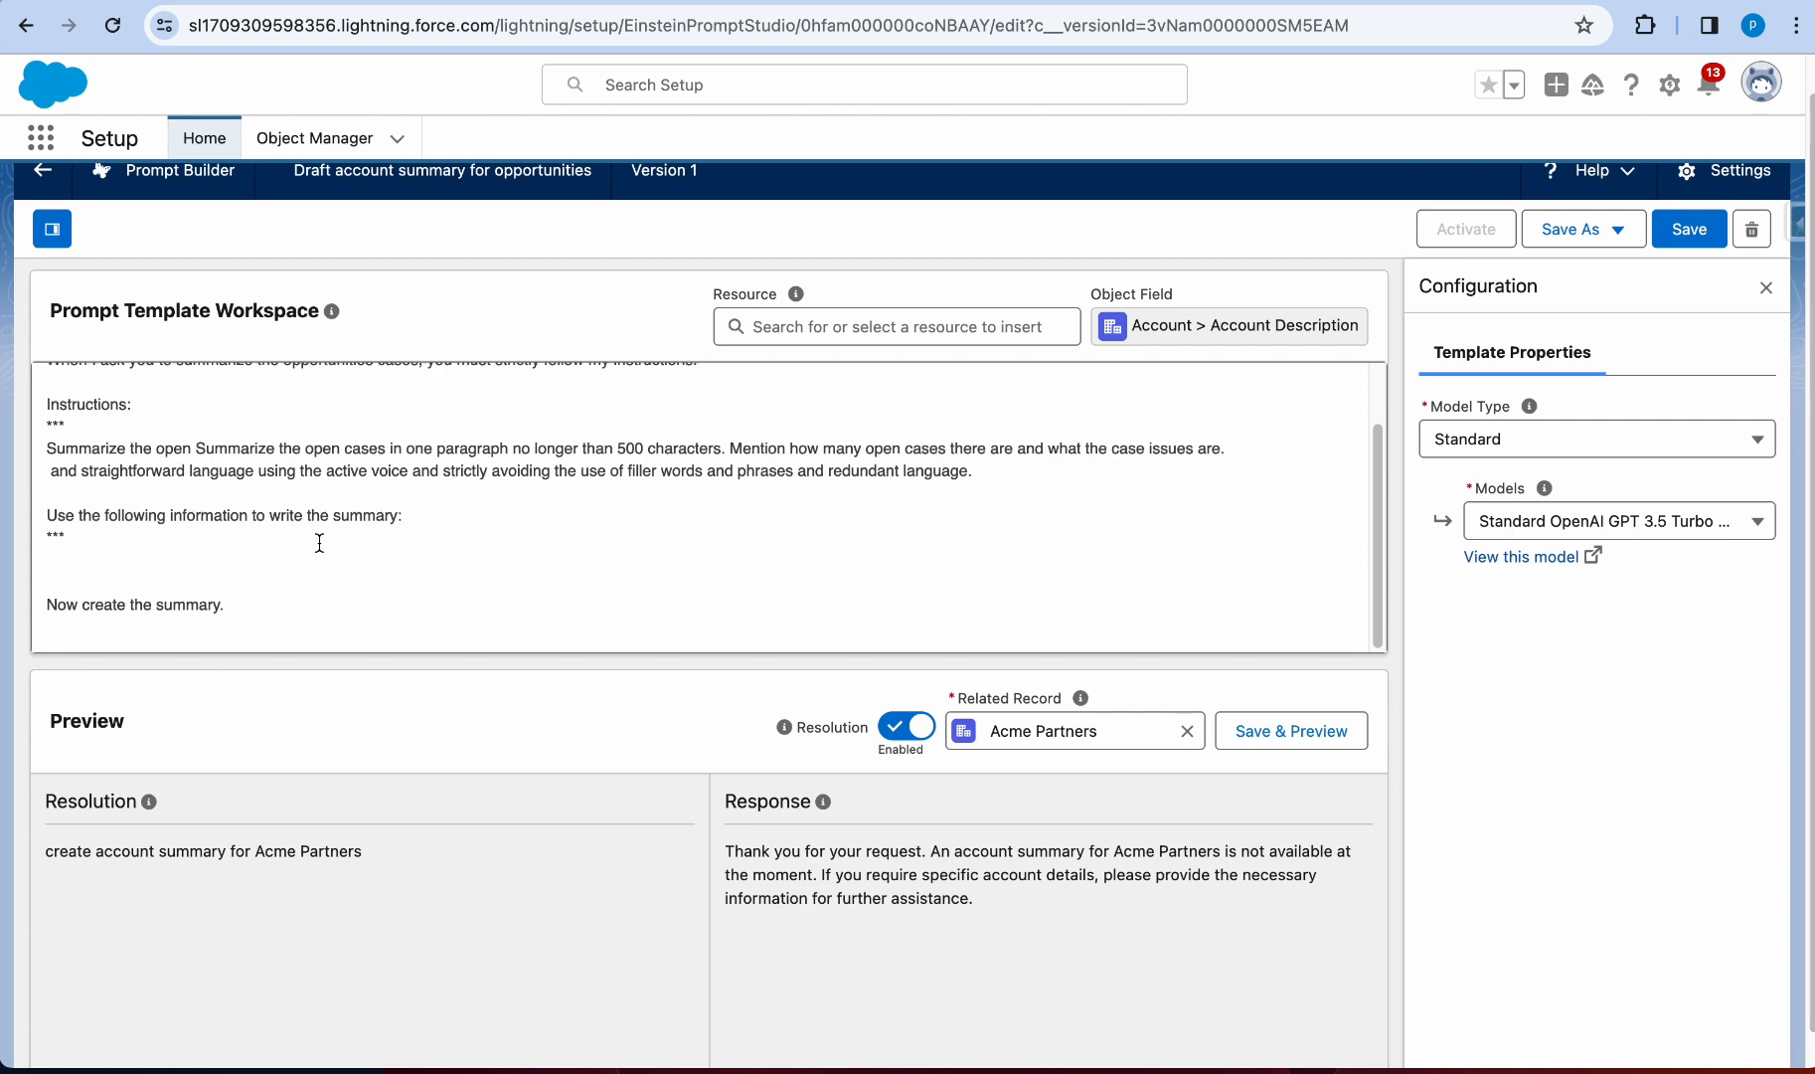
click(48, 557)
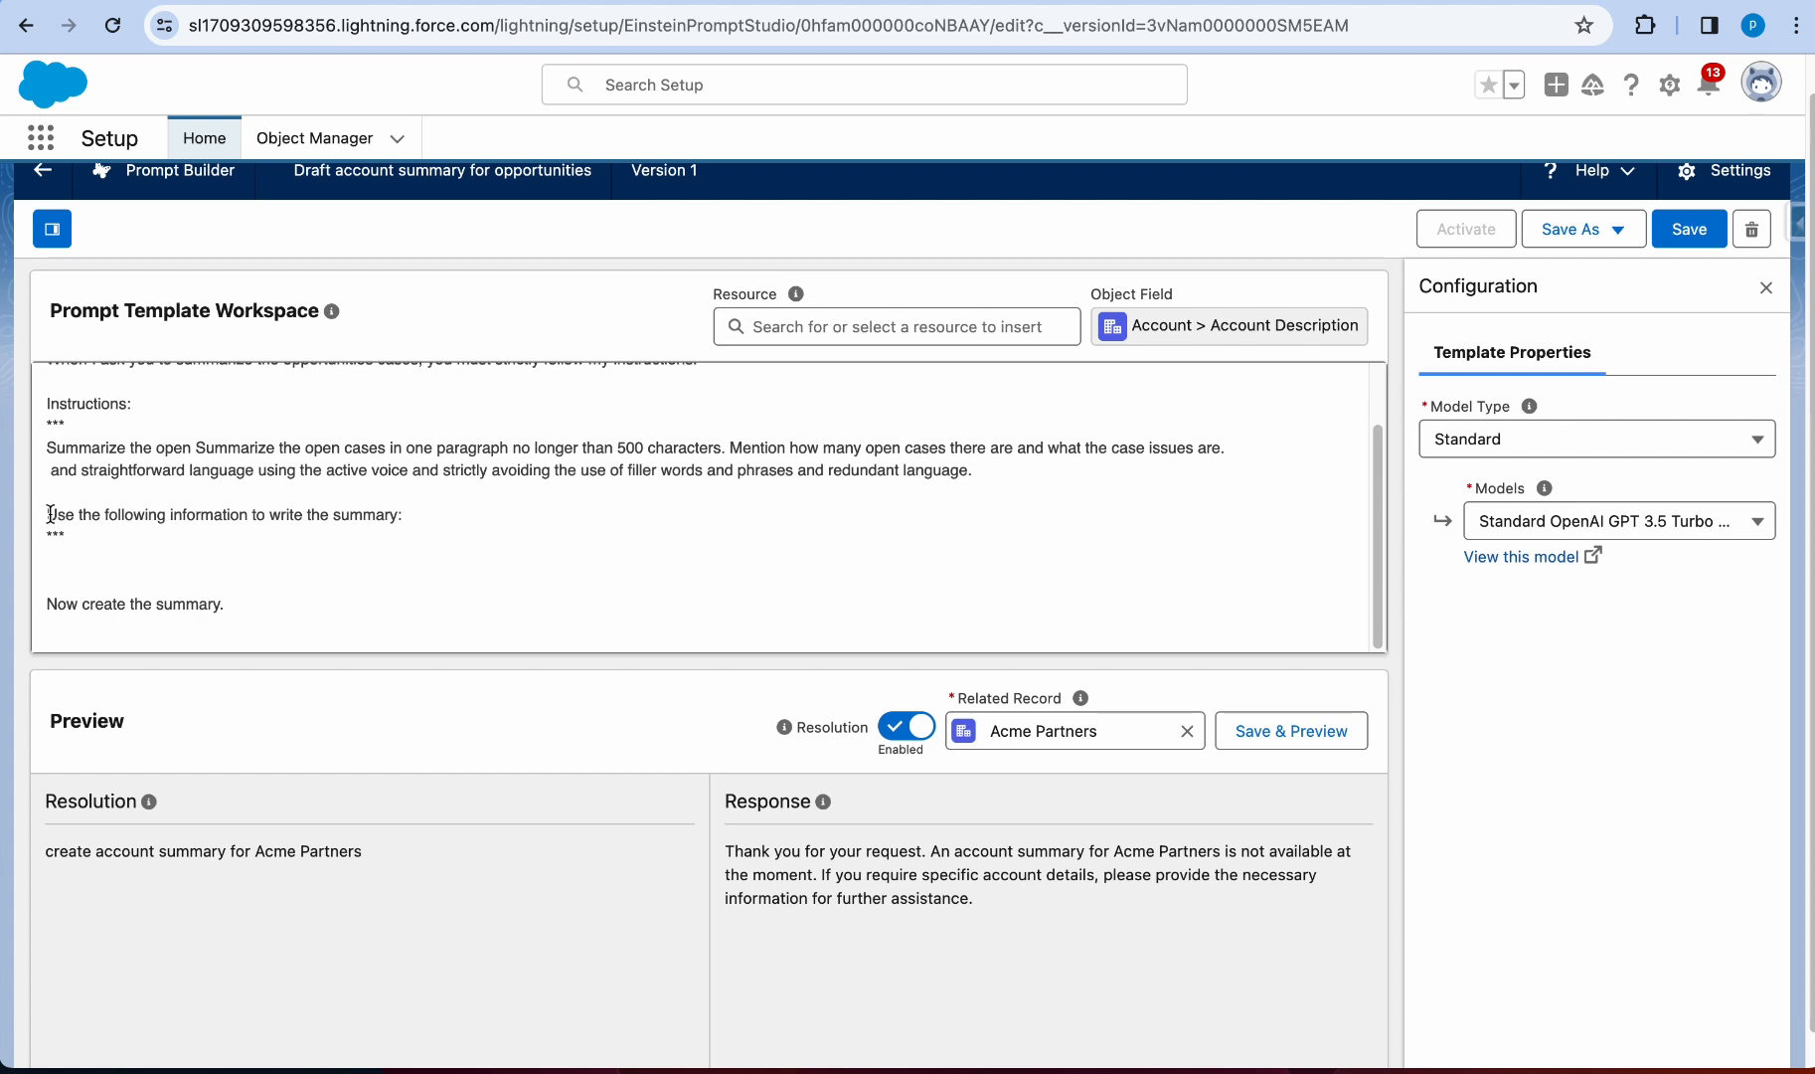
drag(44, 516, 409, 517)
Step: Add the line "Account Industry, Account Annual Revenue" below "Use the following information to write the summary:"
click(85, 573)
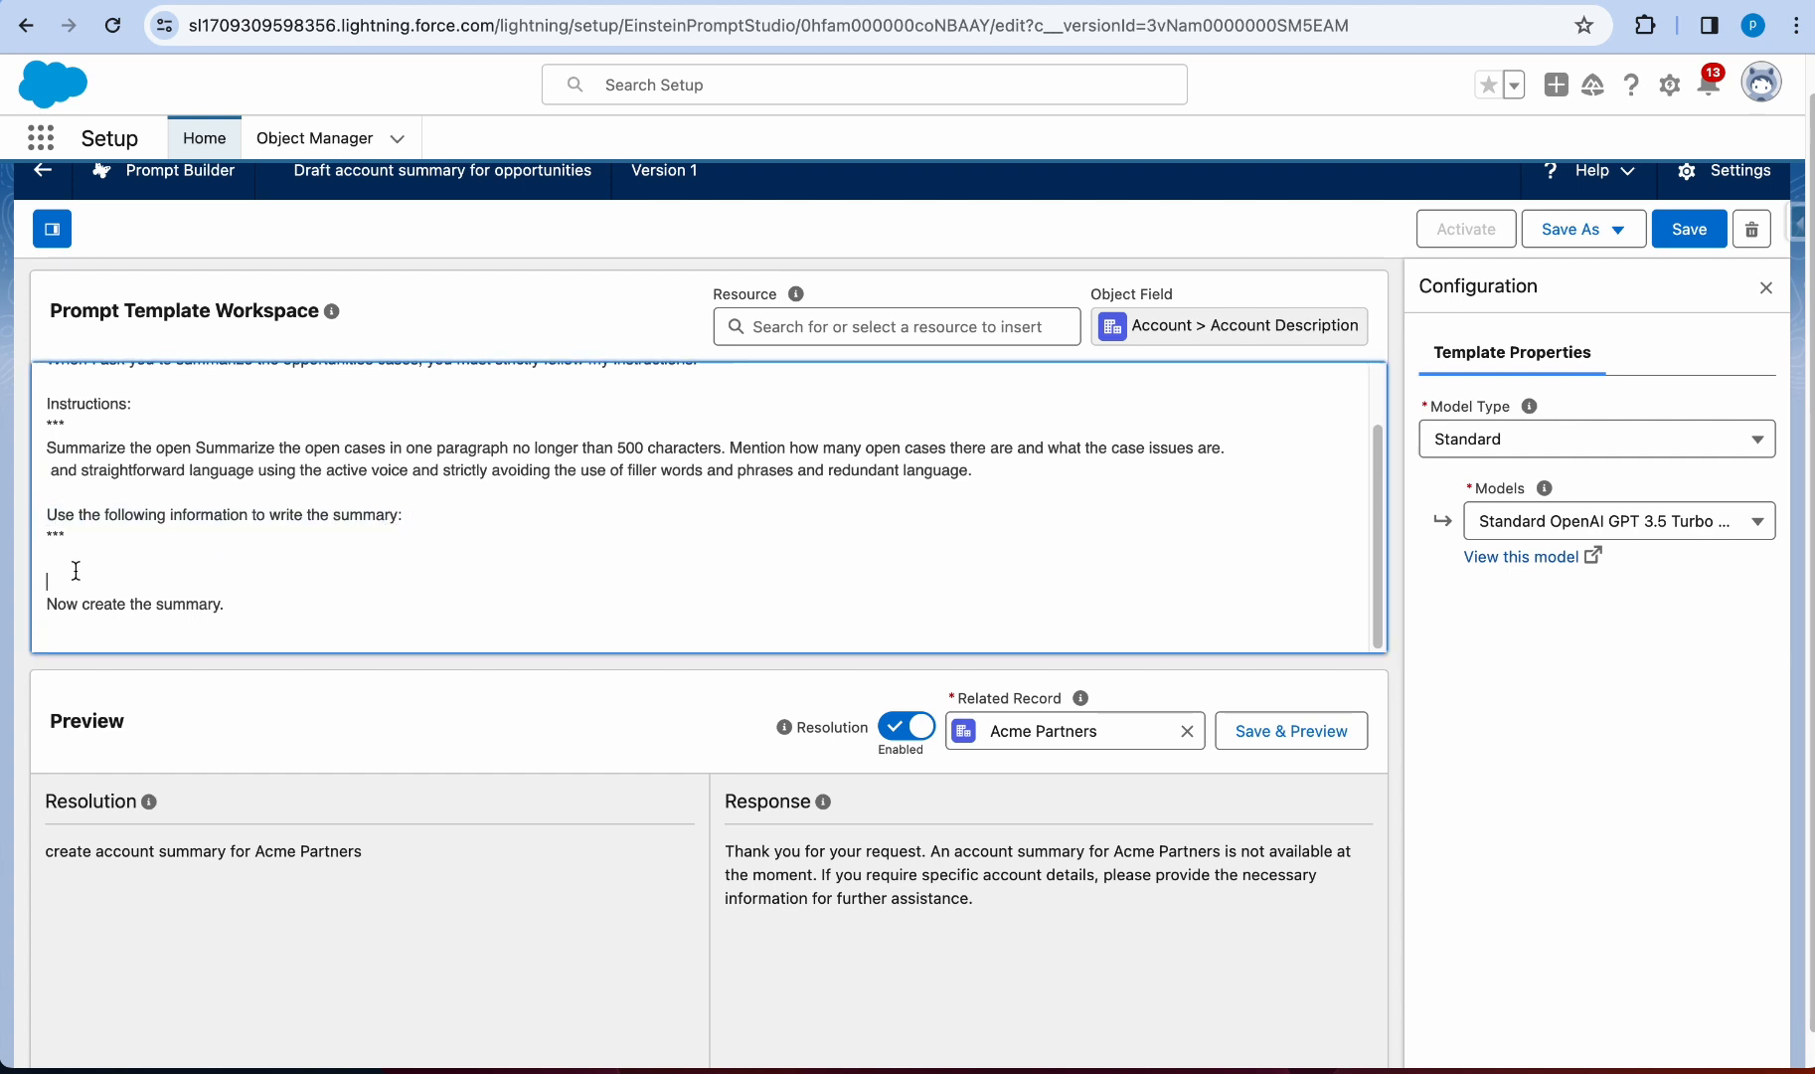
click(431, 514)
key(Return)
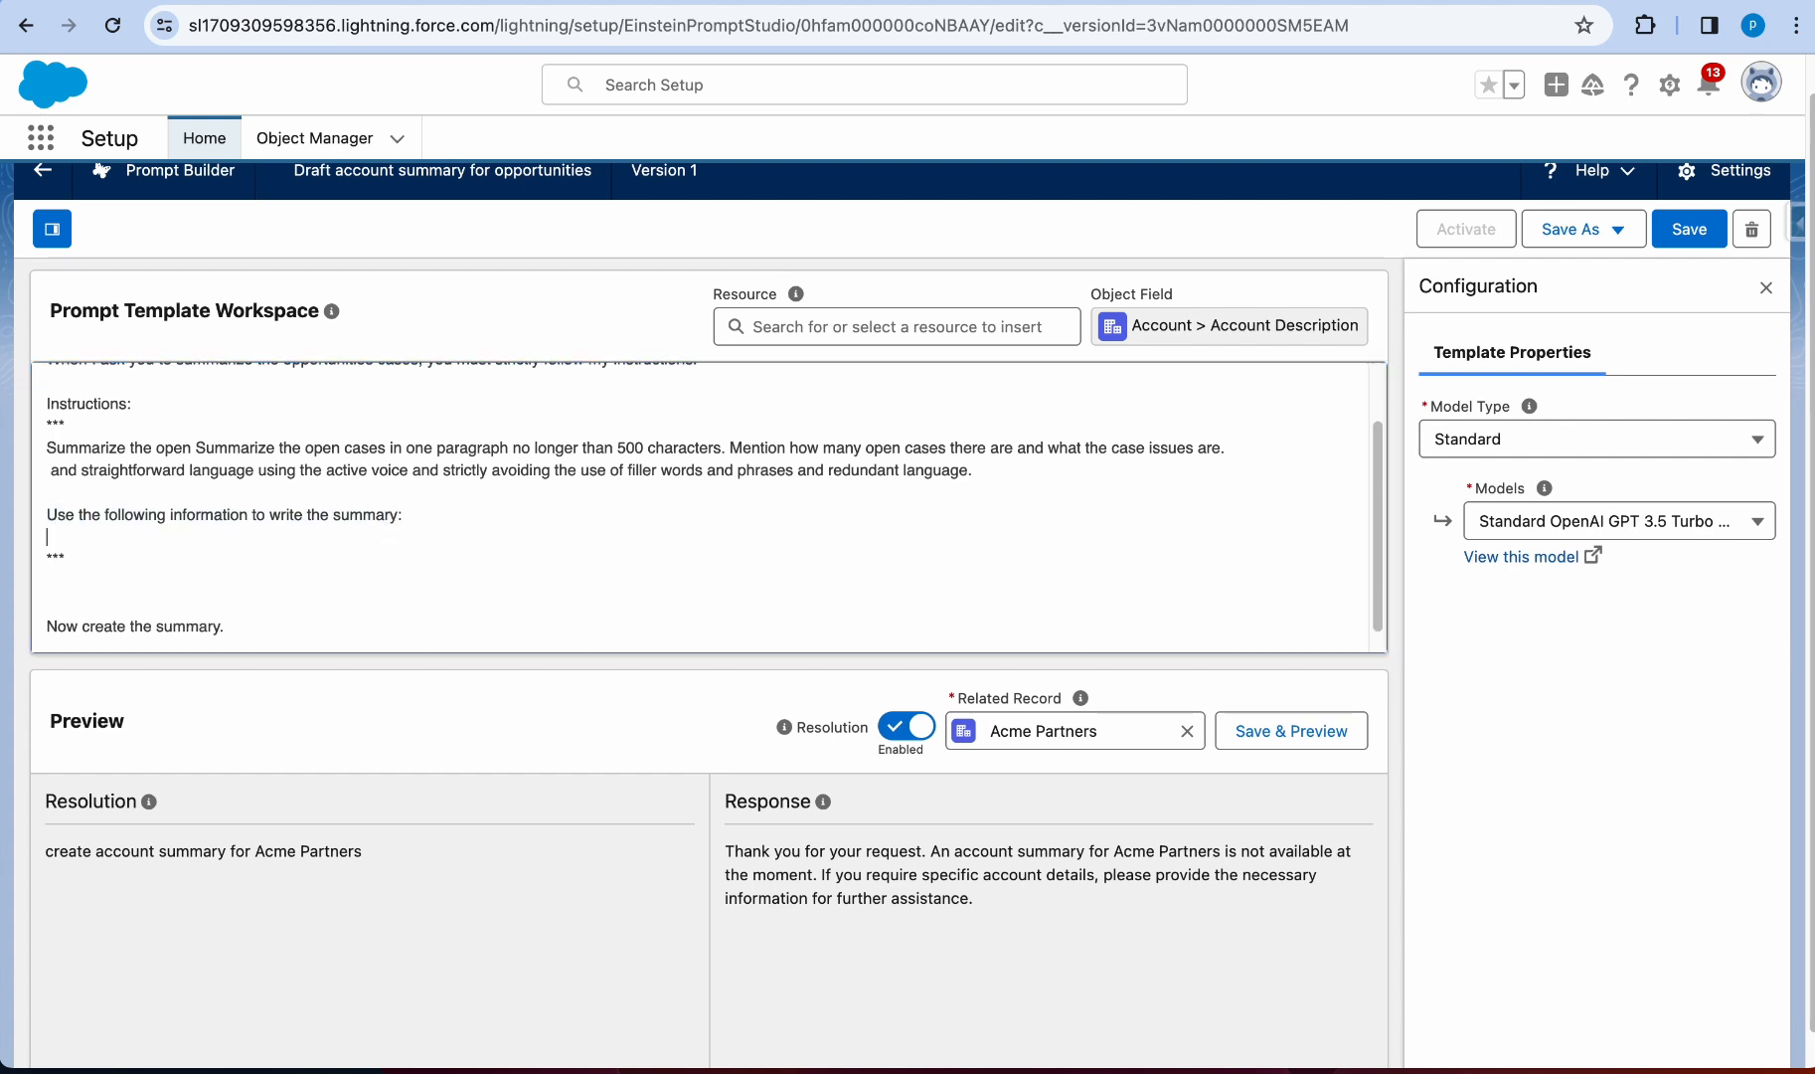
text(Ad)
text(count Industry, Account Annual Revenue)
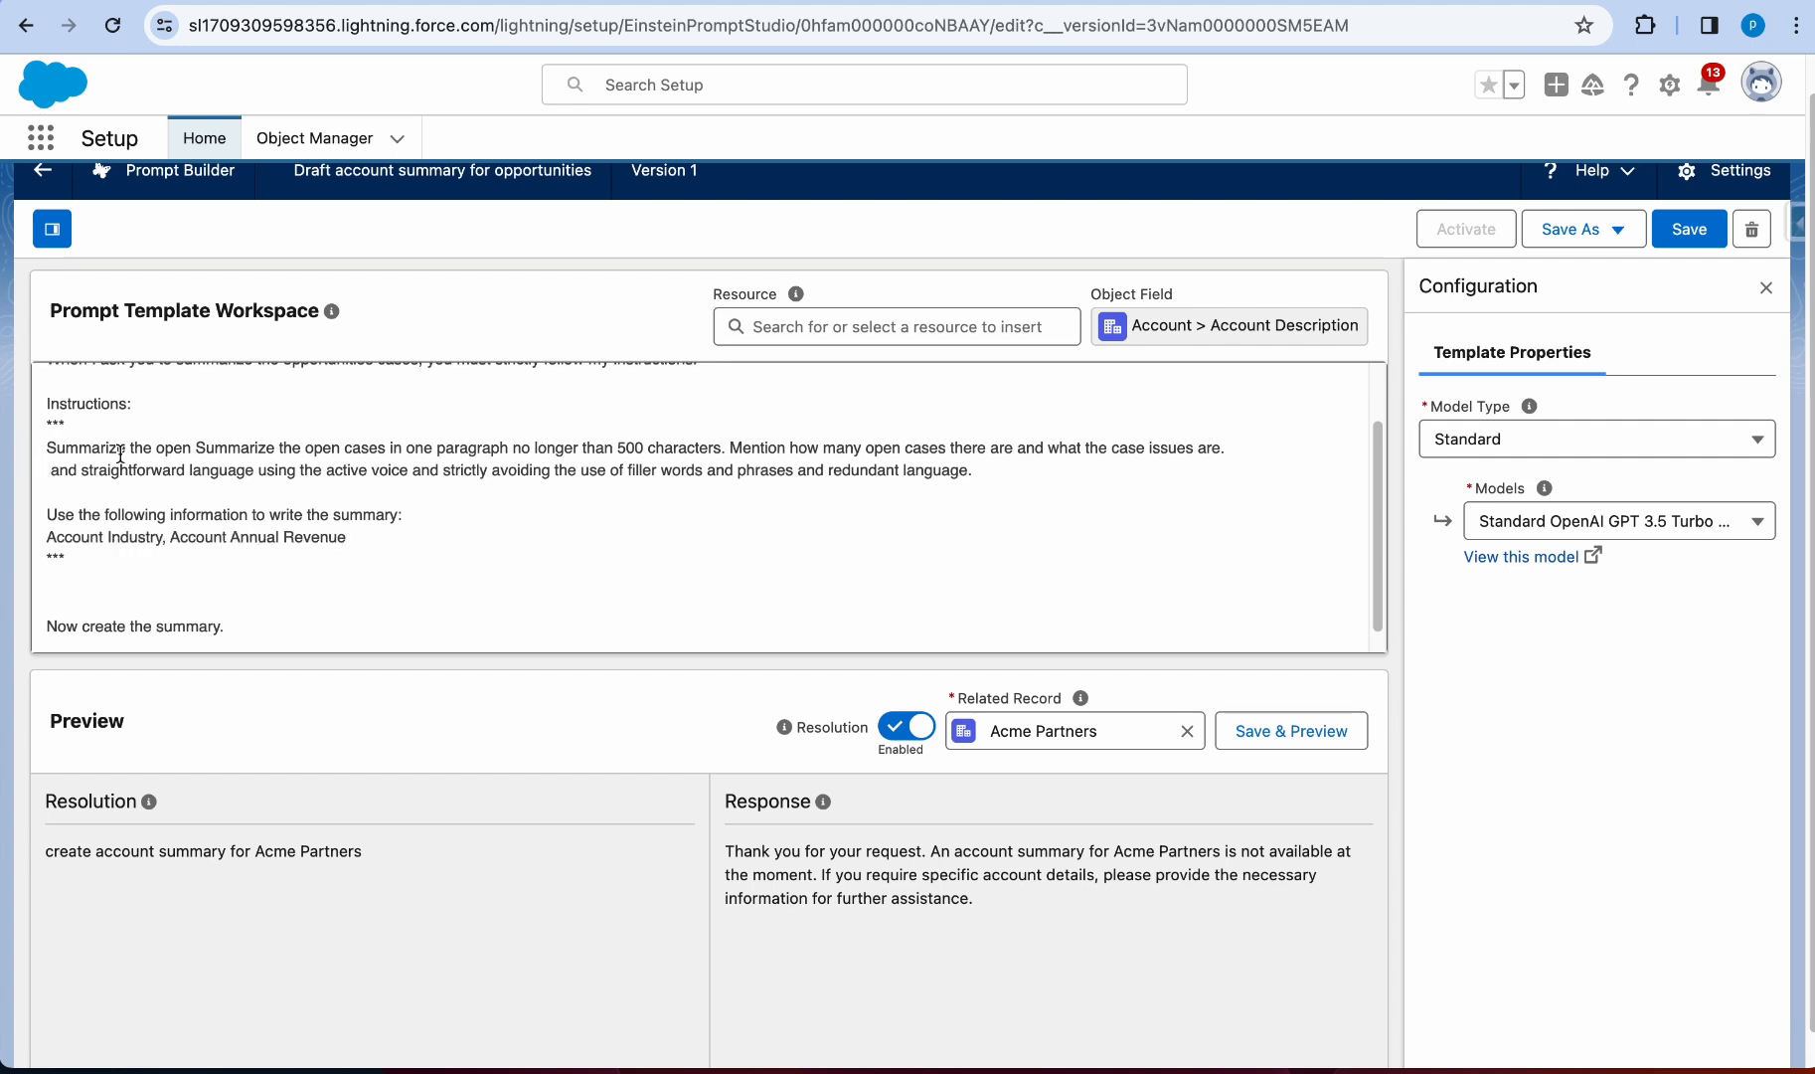
Step: Reduce the first instruction line to "Summarize the account in one paragraph no longer than 500 characters.", removing the sentence about open cases and case issues
drag(47, 447, 383, 449)
scroll(382, 449, up, 1)
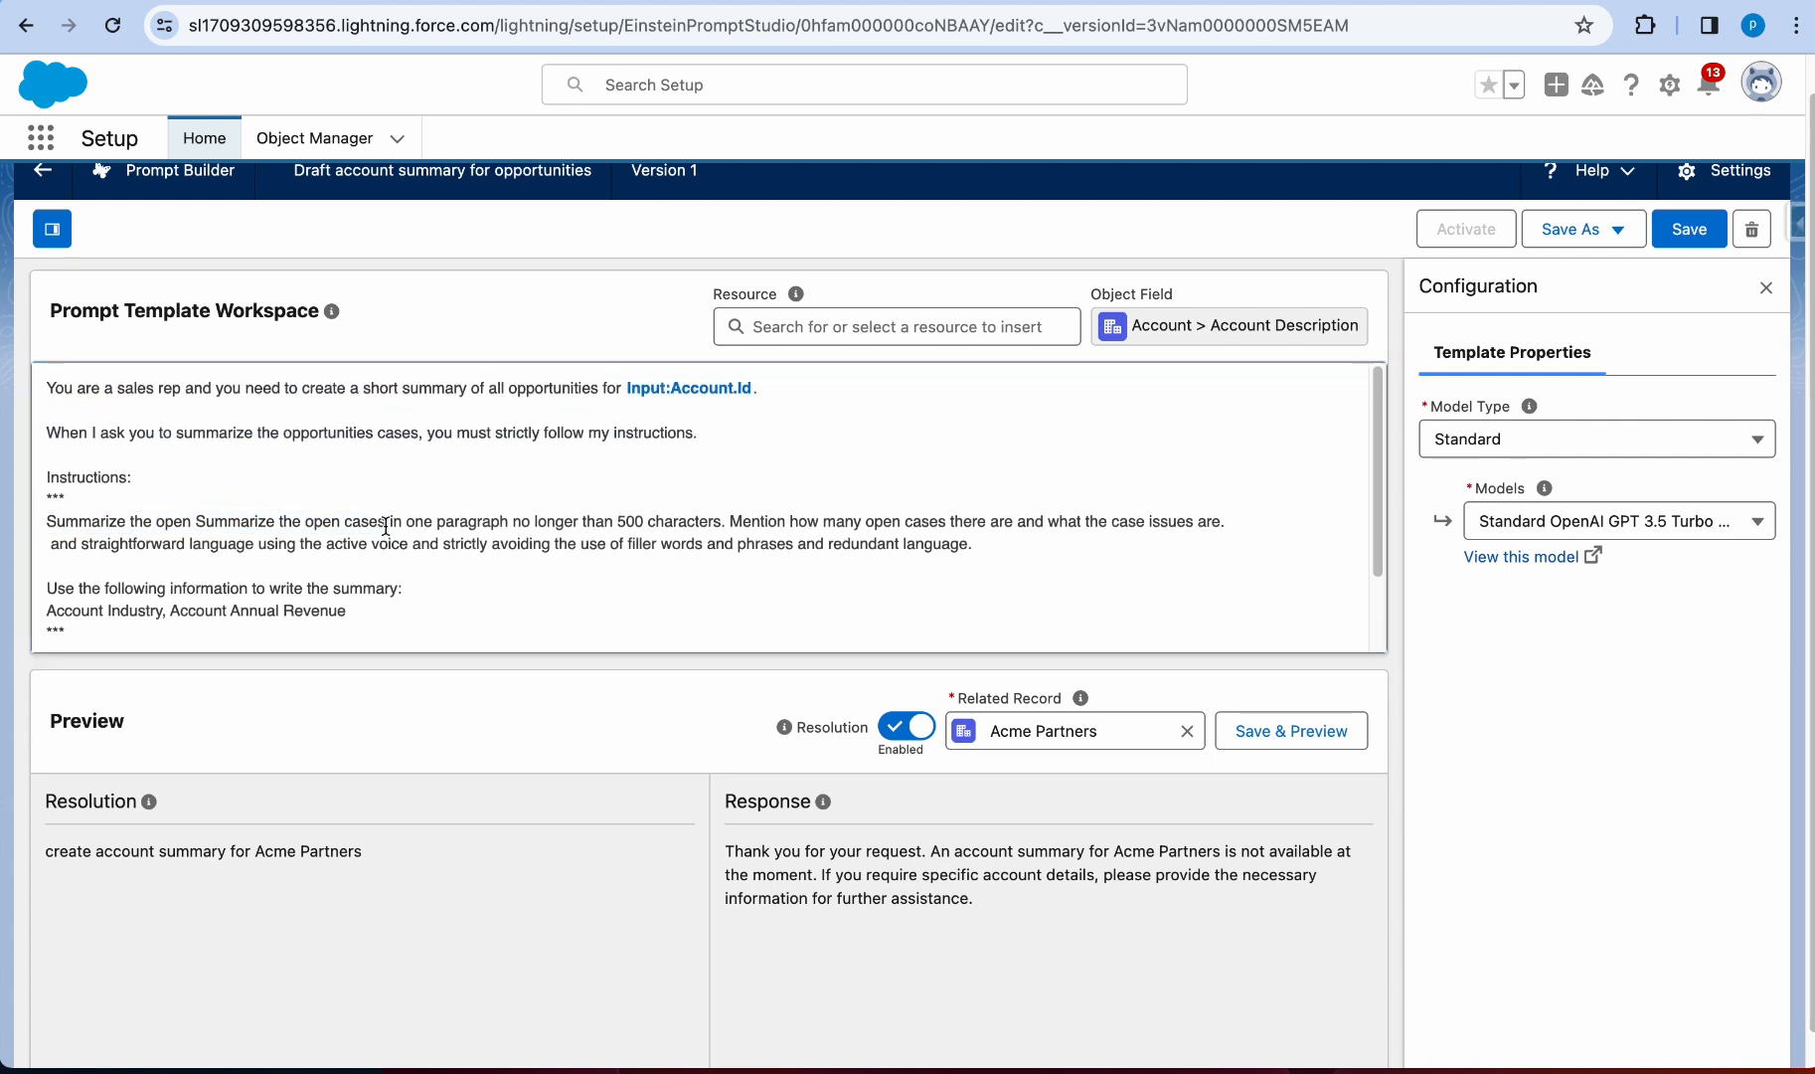
drag(386, 521, 157, 529)
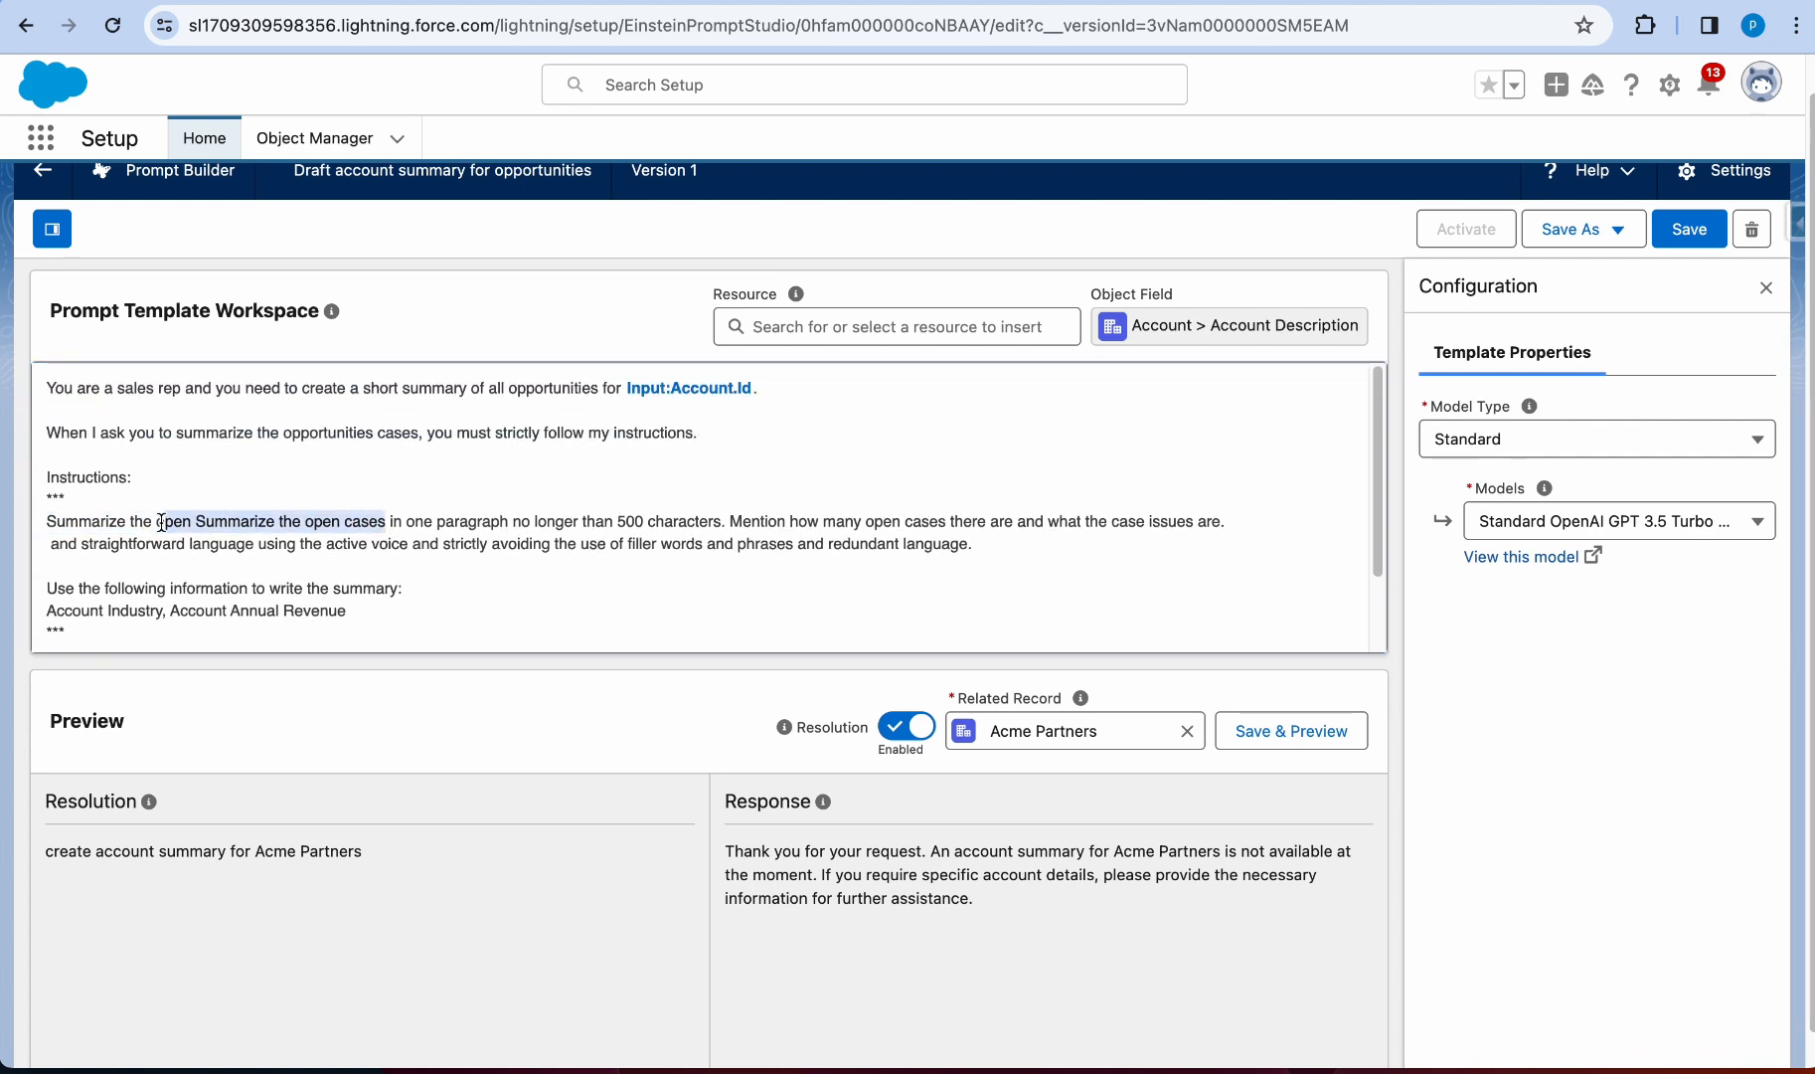
key(BackSpace)
text(accoun)
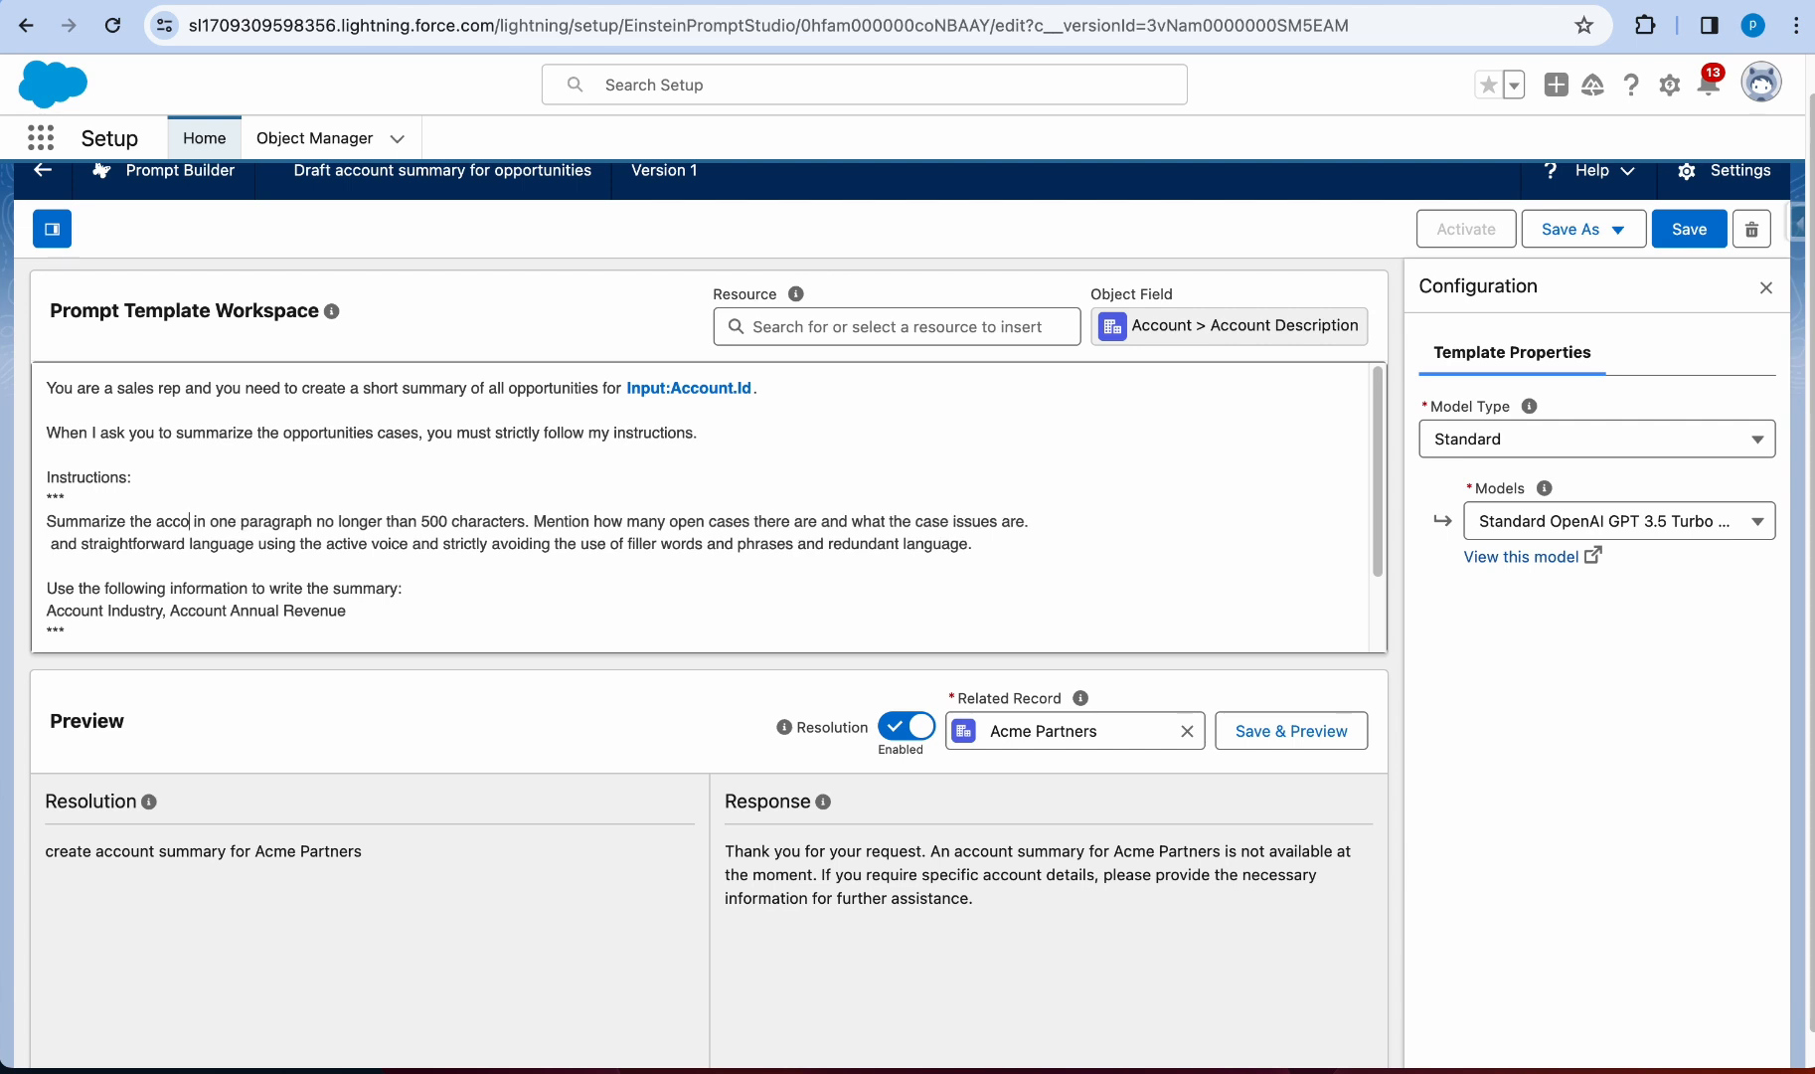
text(t)
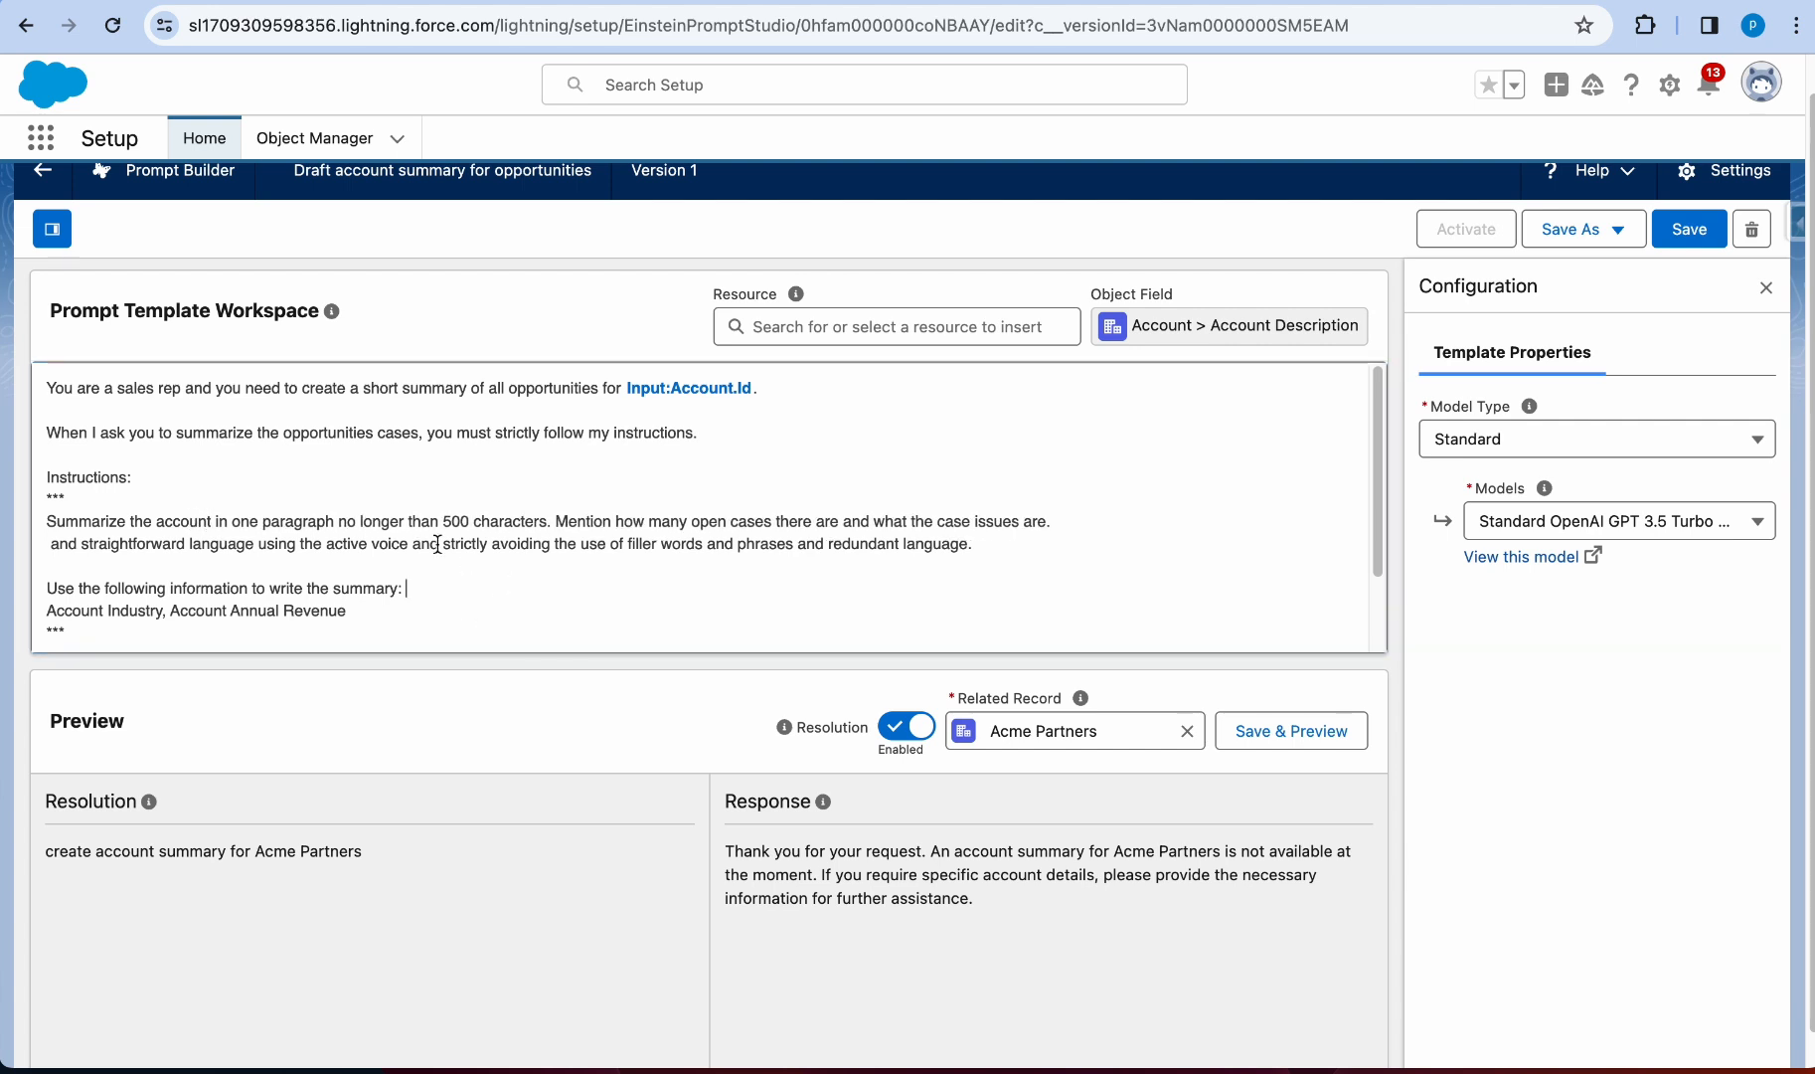
drag(549, 520, 1058, 521)
key(BackSpace)
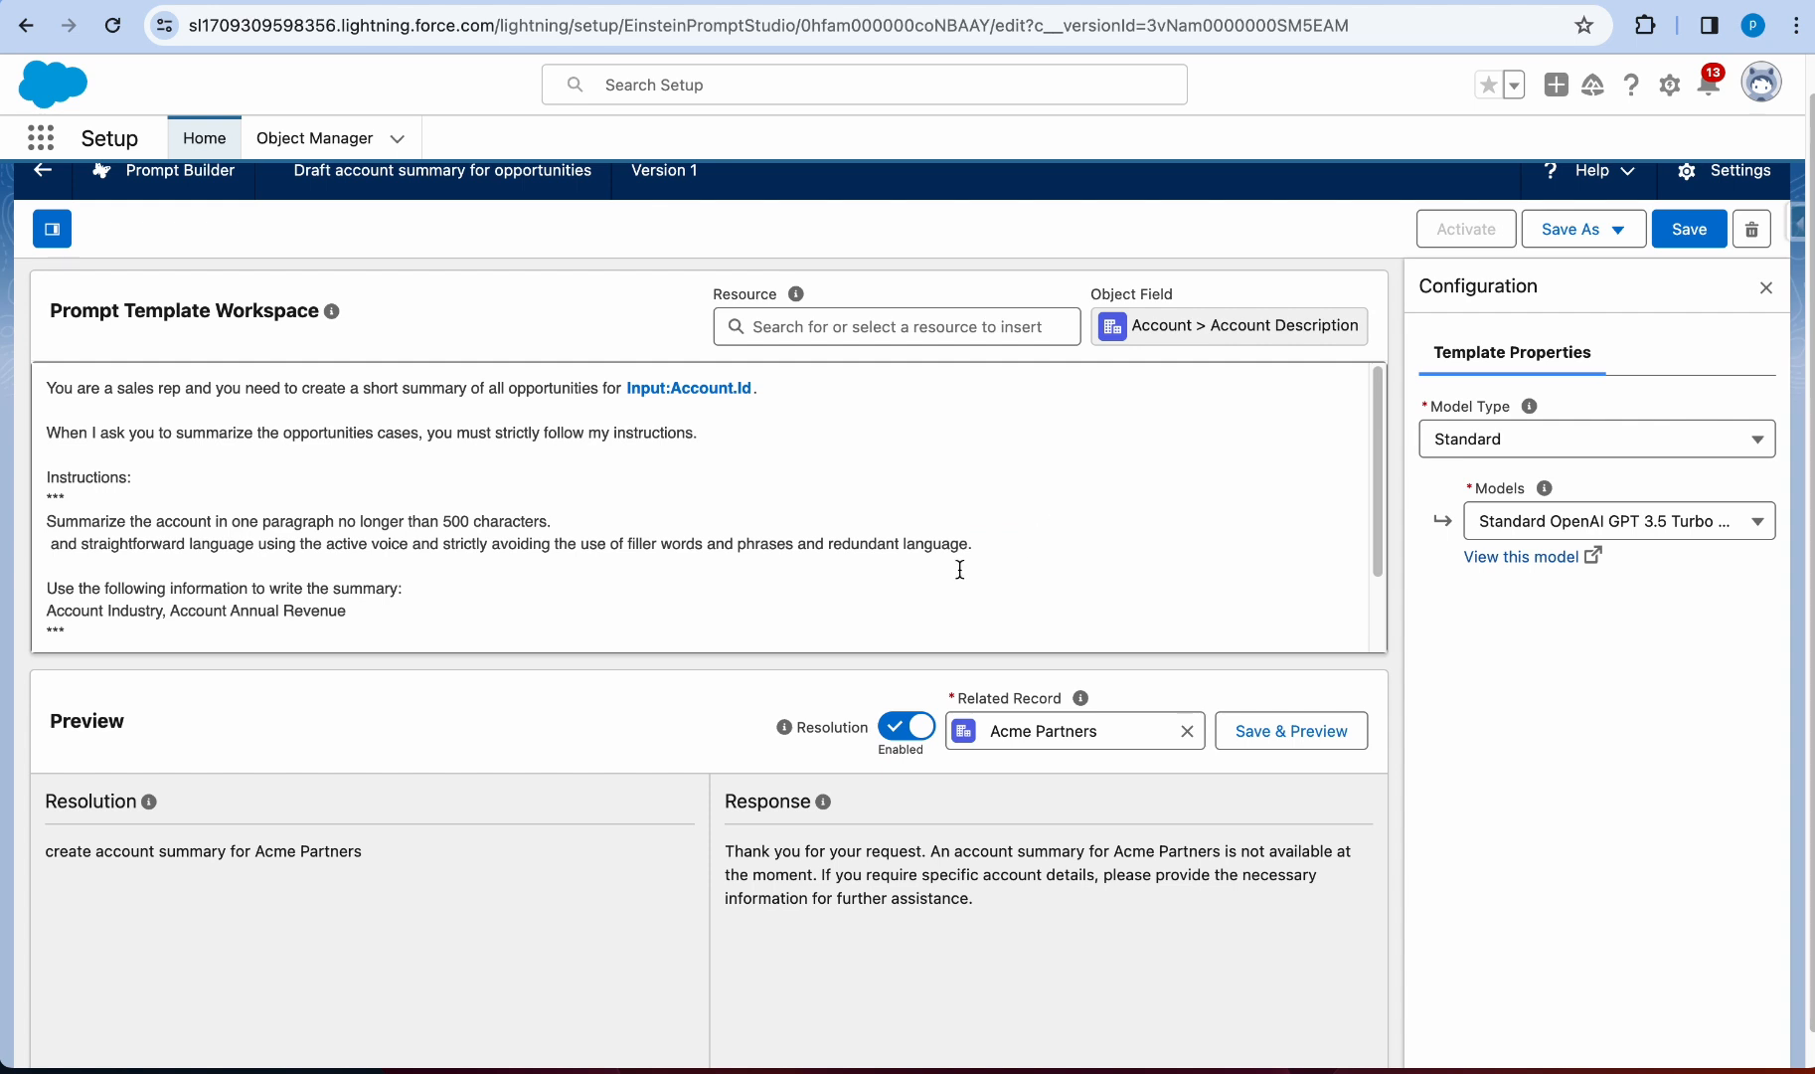
Step: Change the start of the second instruction line to "And use straightforward language", without a leading space
click(67, 545)
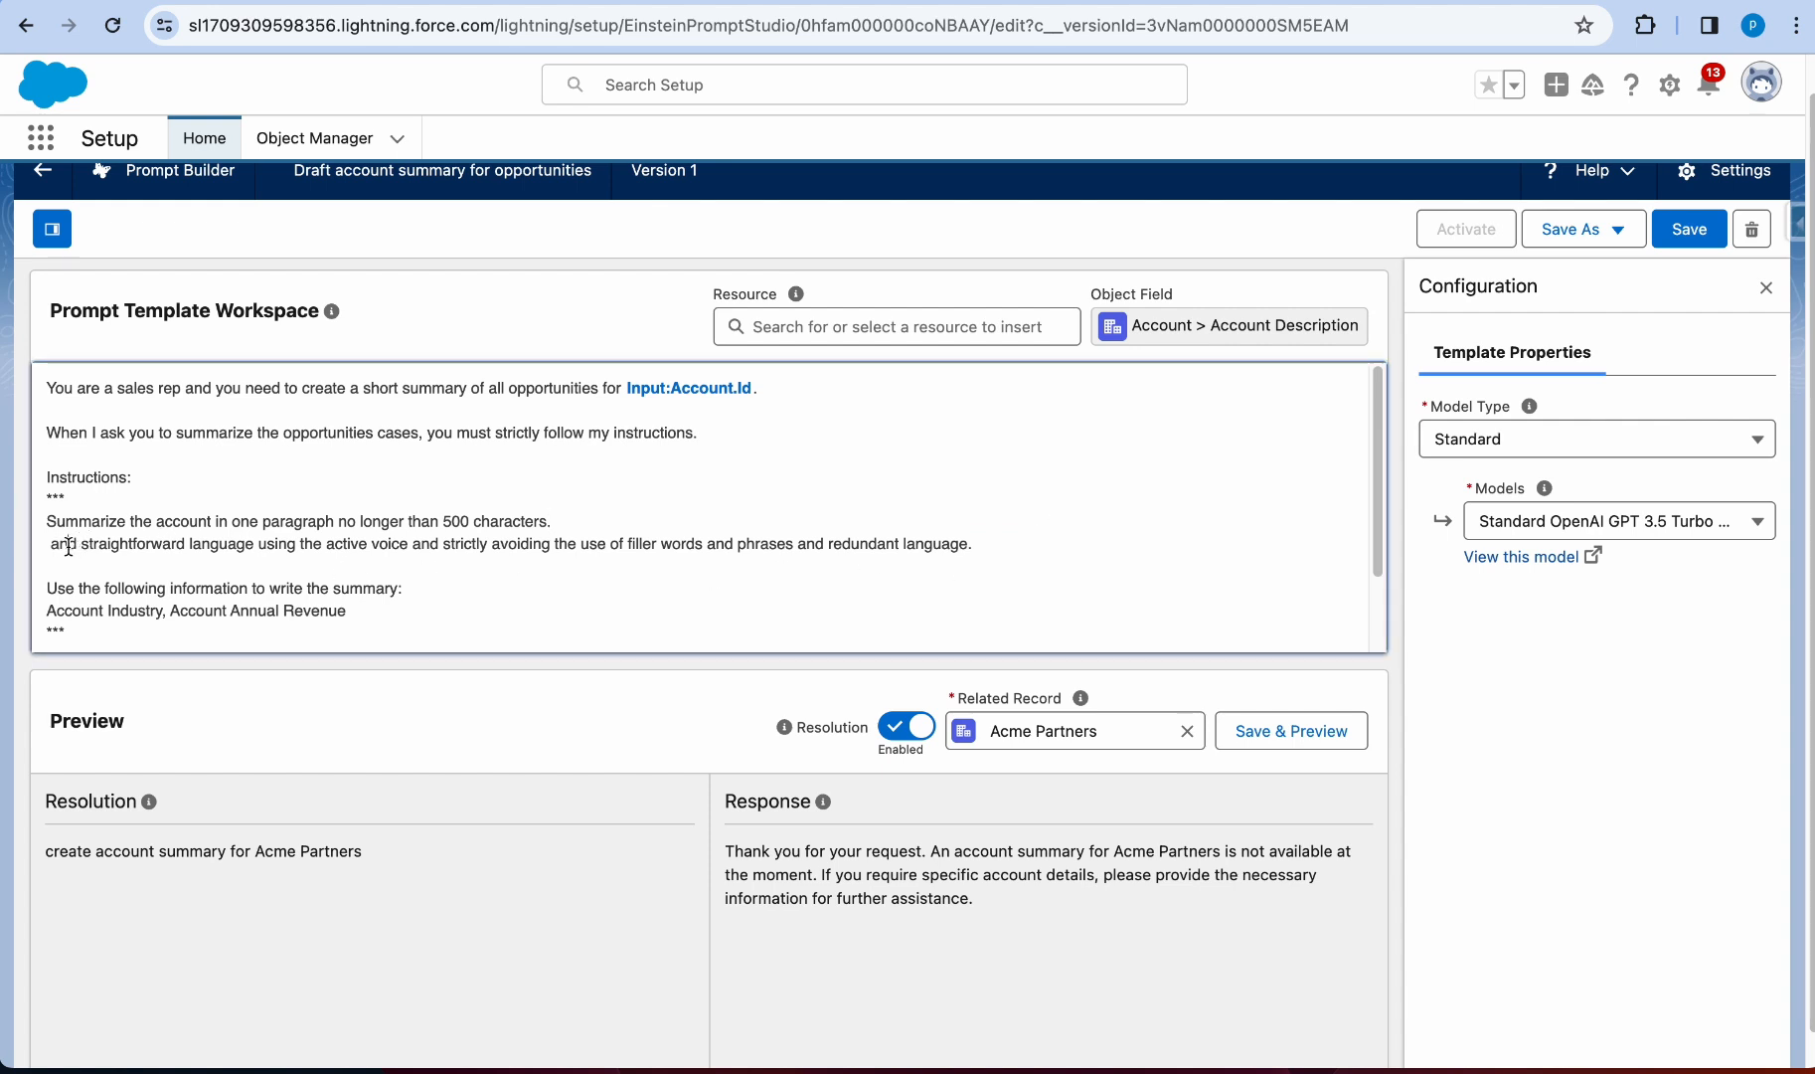
double_click(68, 545)
key(BackSpace)
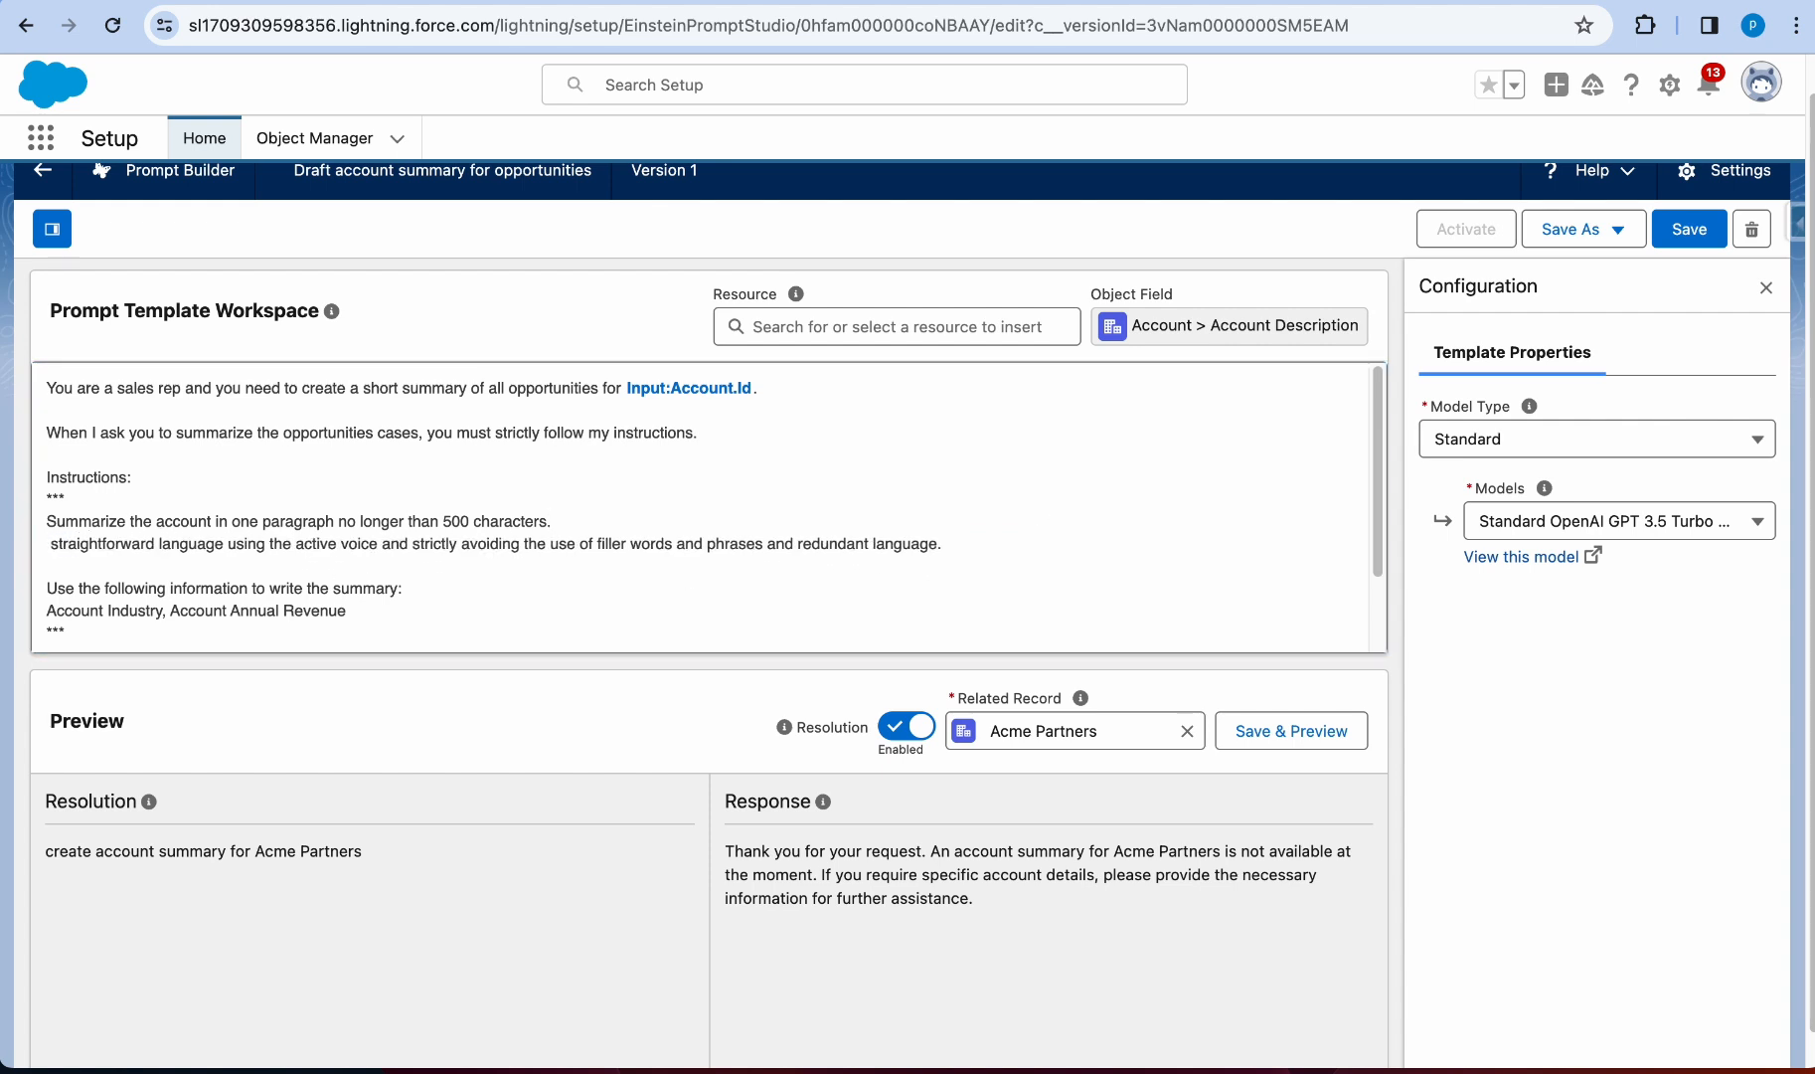
text(And)
key(BackSpace)
key(BackSpace)
text(and)
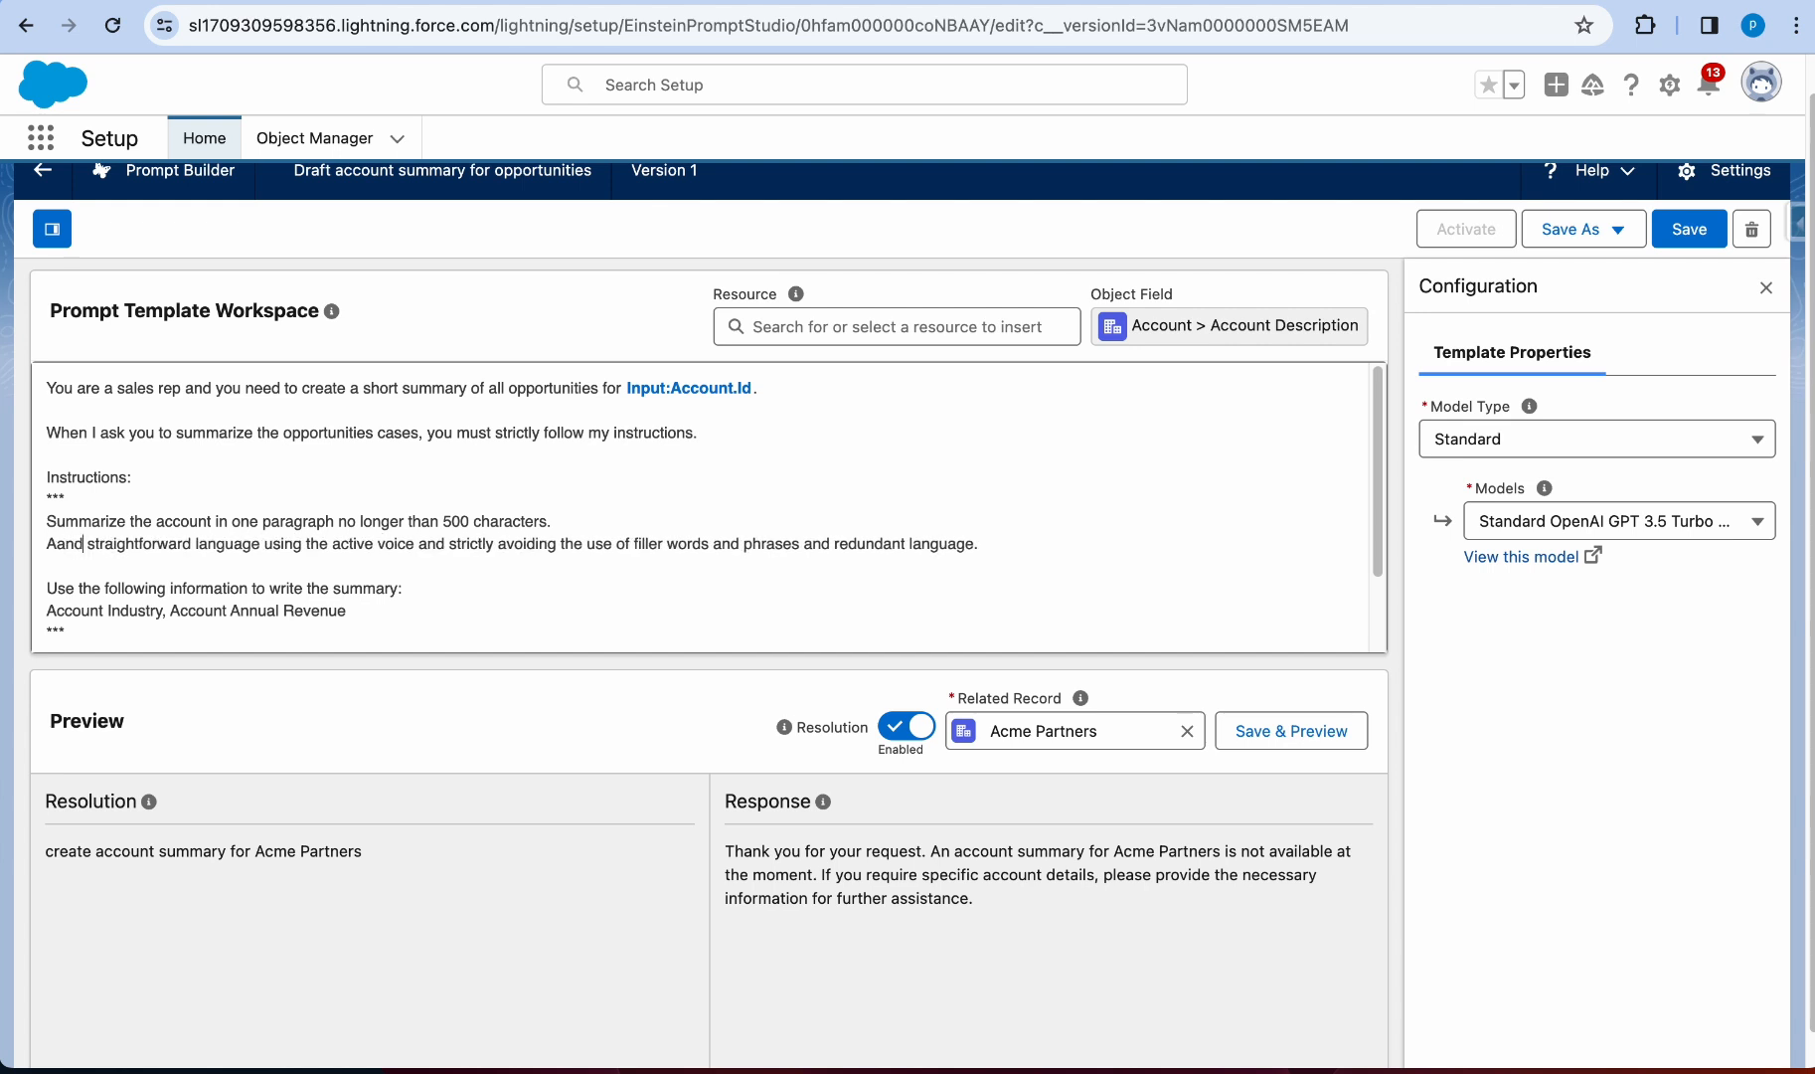
text( use)
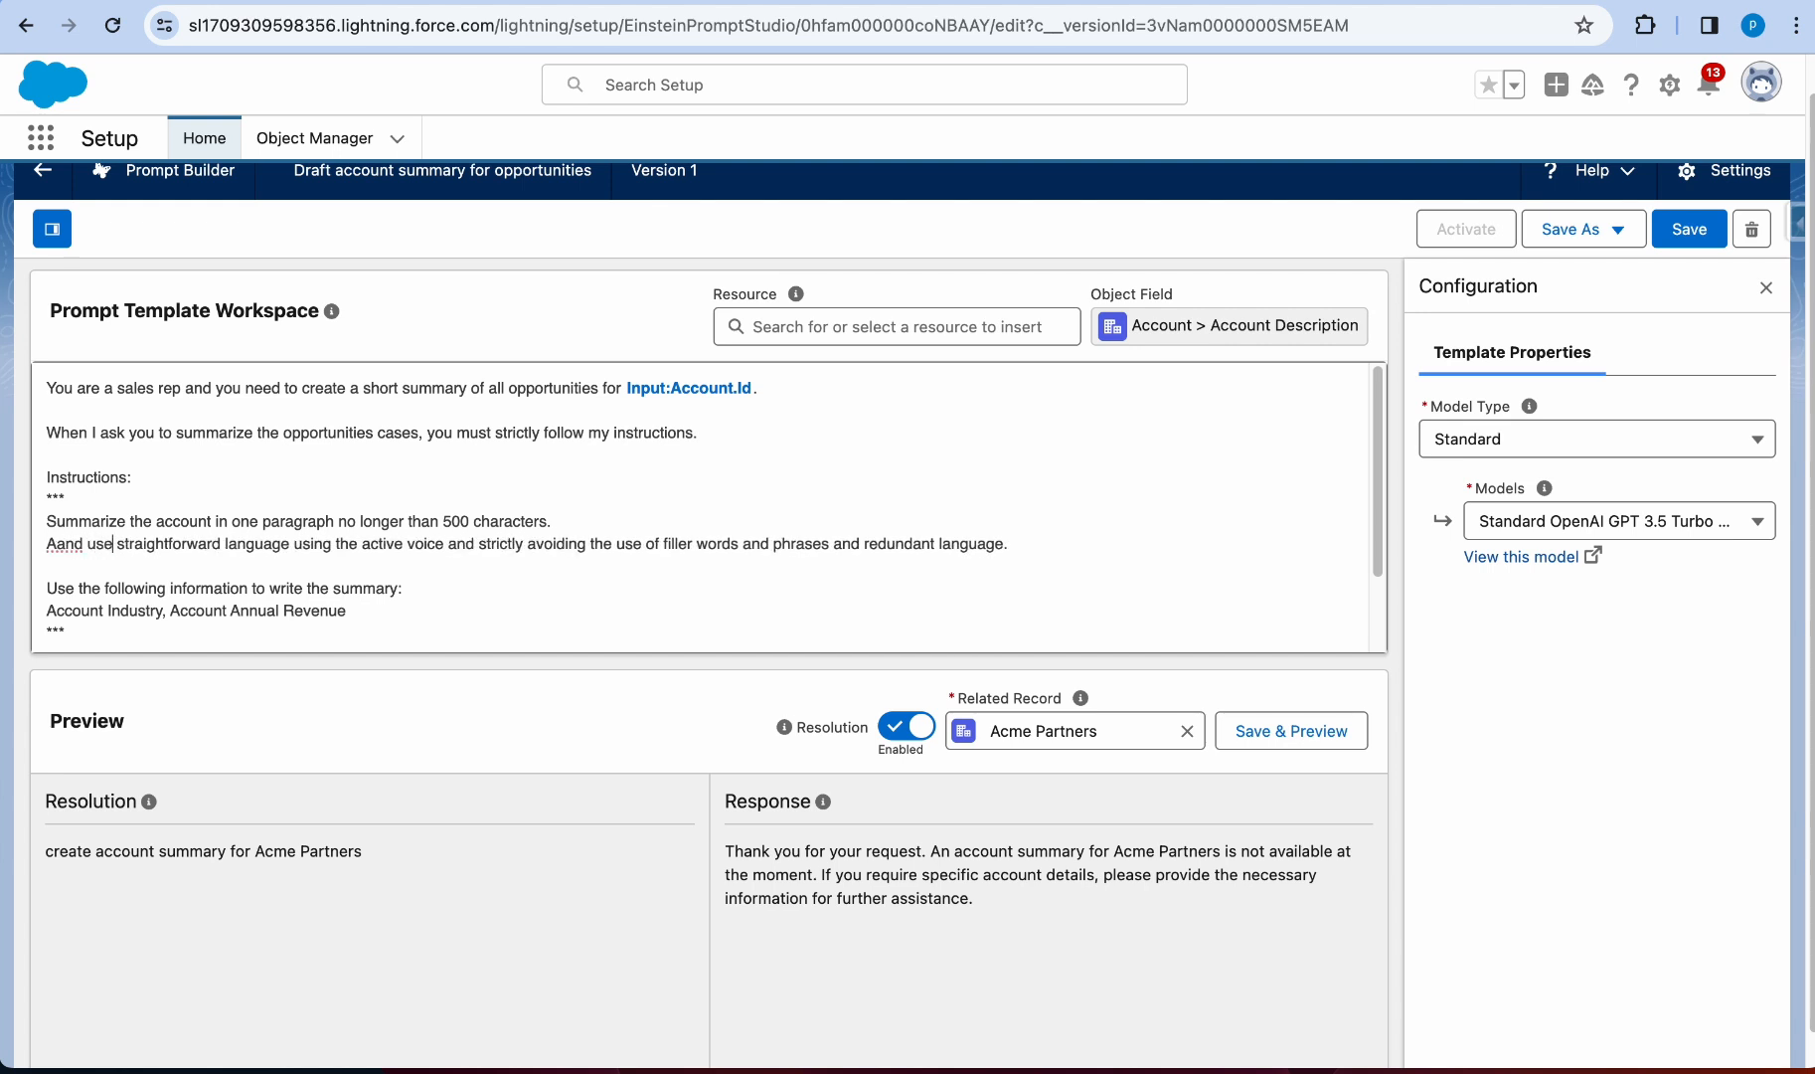
double_click(72, 545)
text(And)
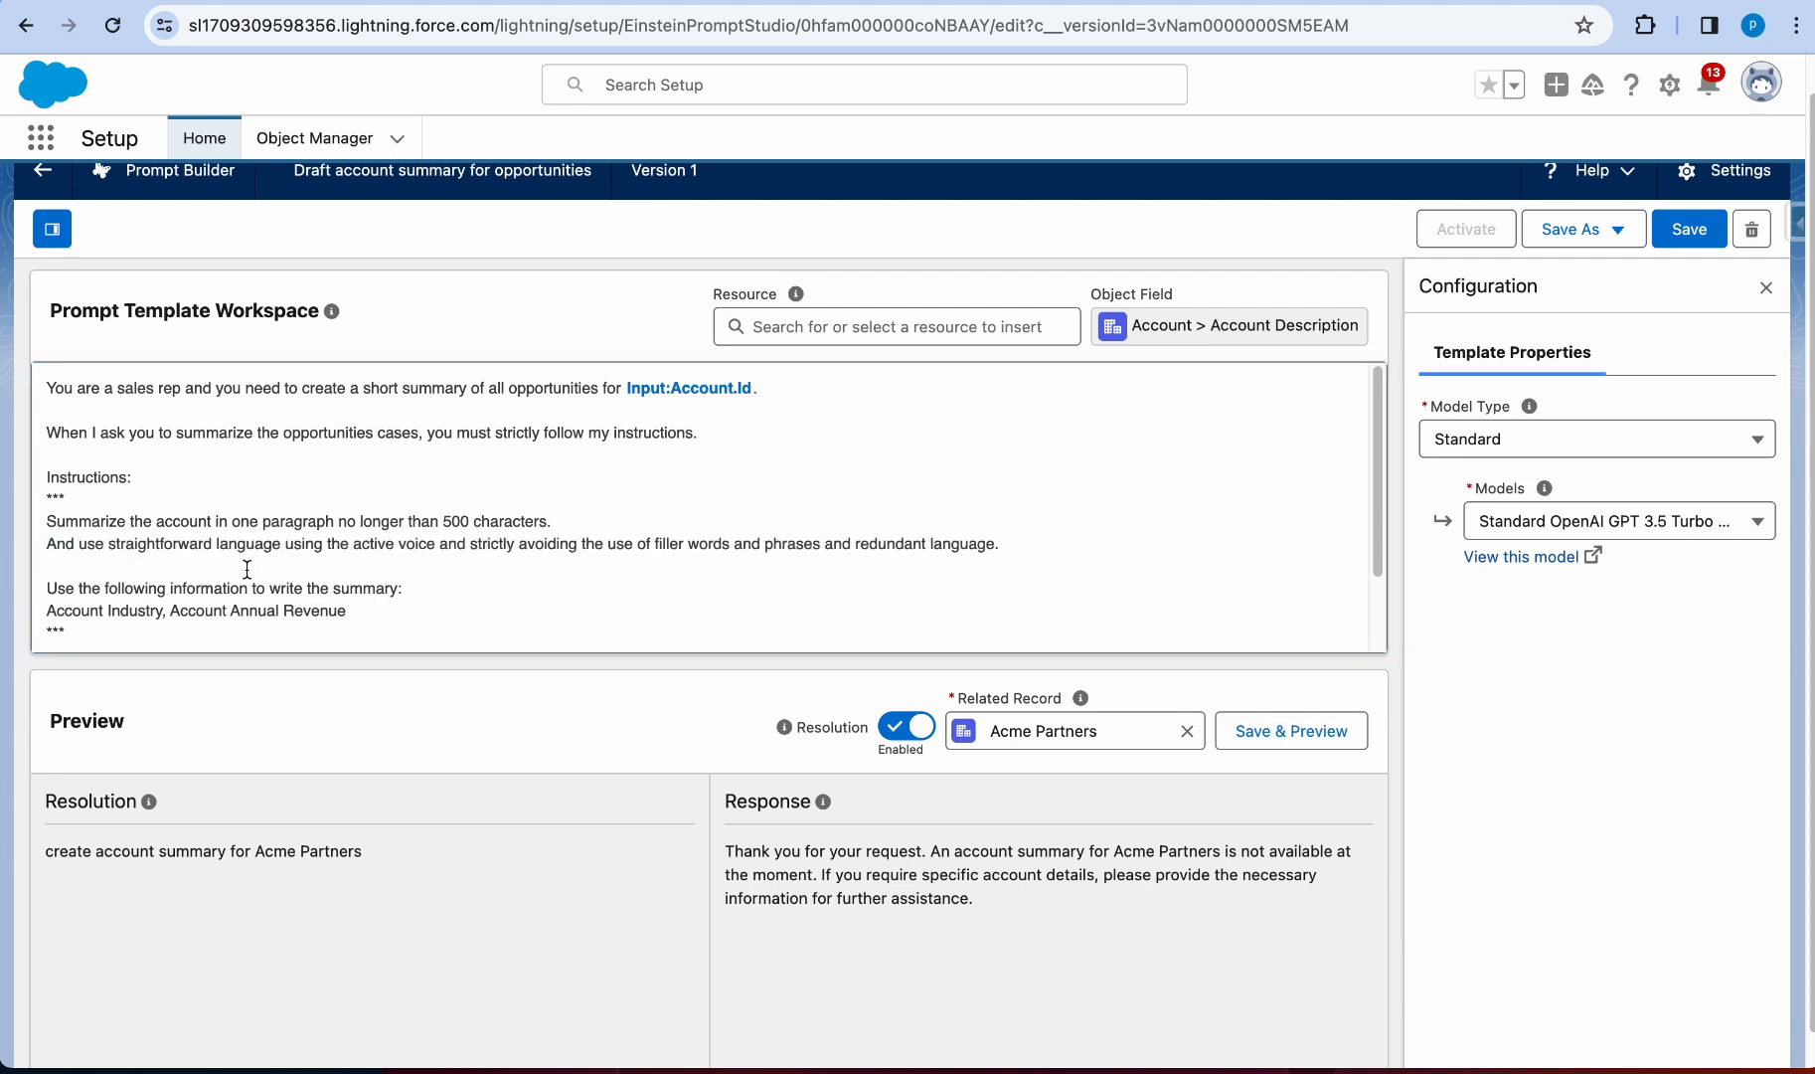
Step: Save the revised prompt template and preview it with Acme Partners as the related record
click(350, 588)
scroll(596, 498, down, 1)
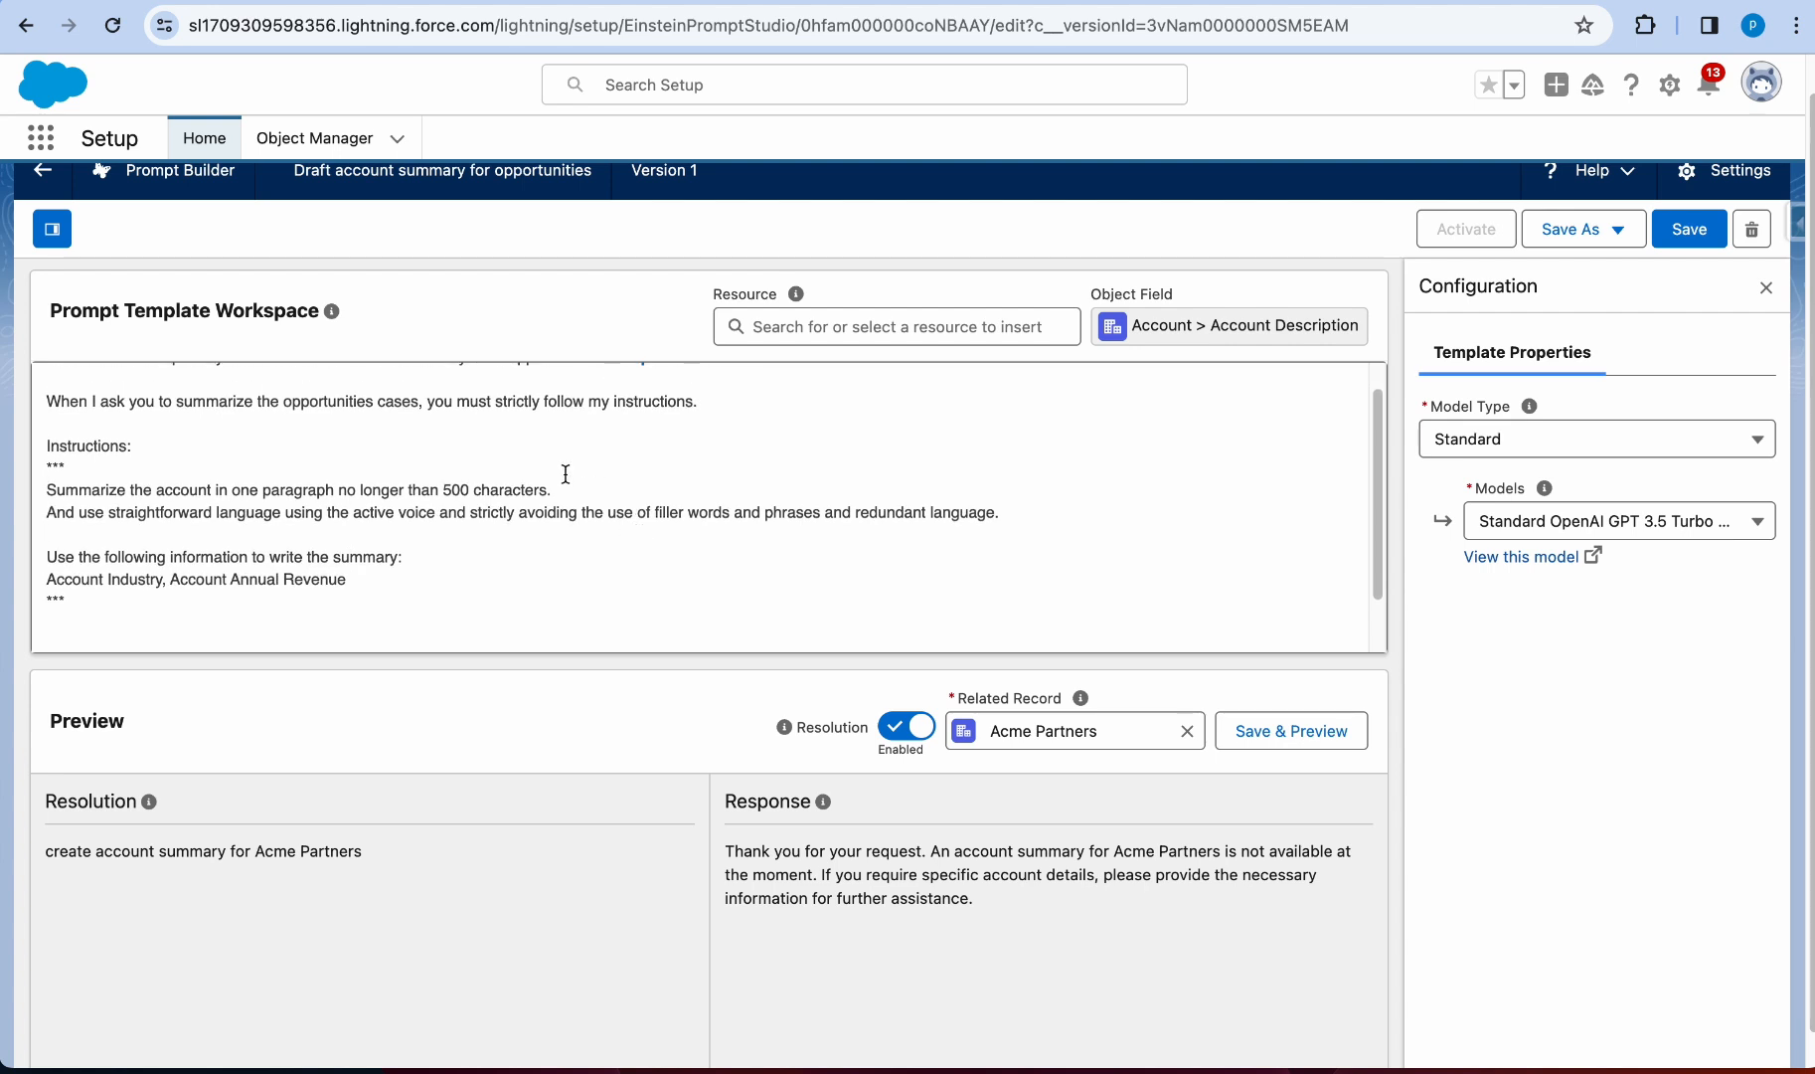
scroll(557, 517, up, 1)
scroll(594, 566, down, 3)
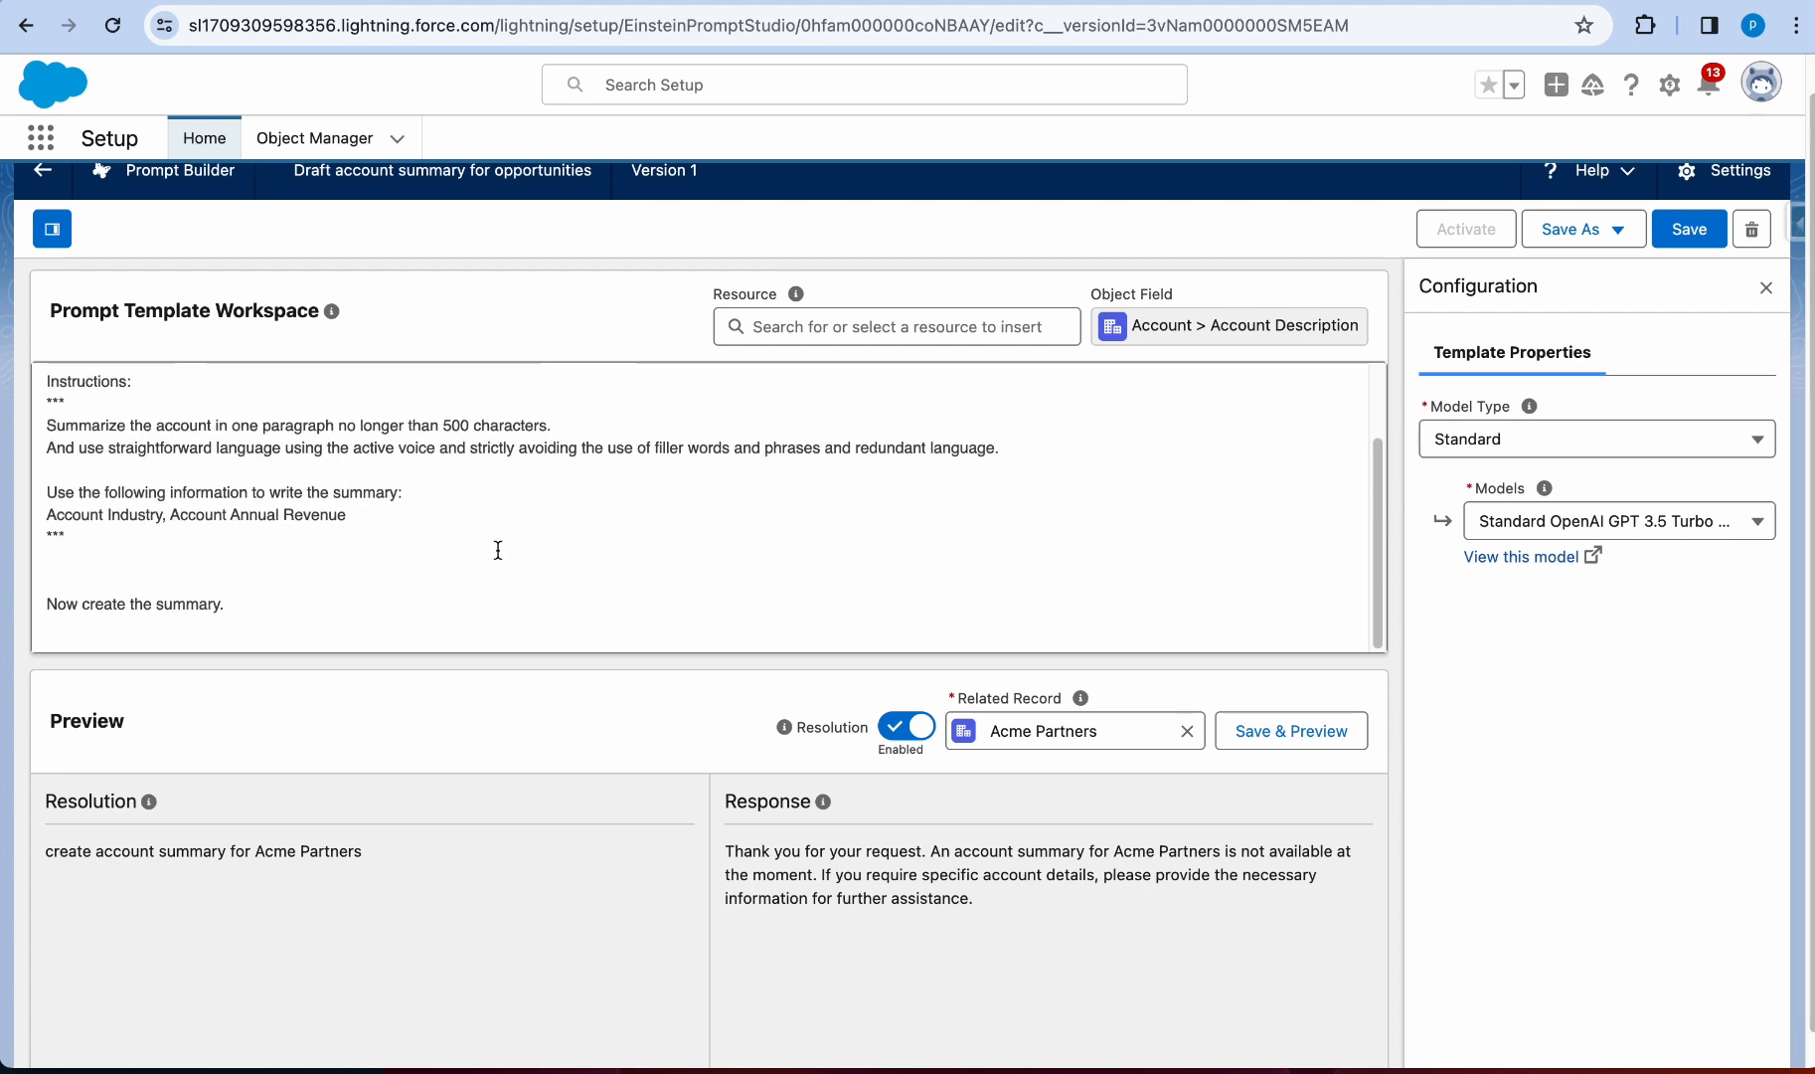
scroll(494, 546, up, 5)
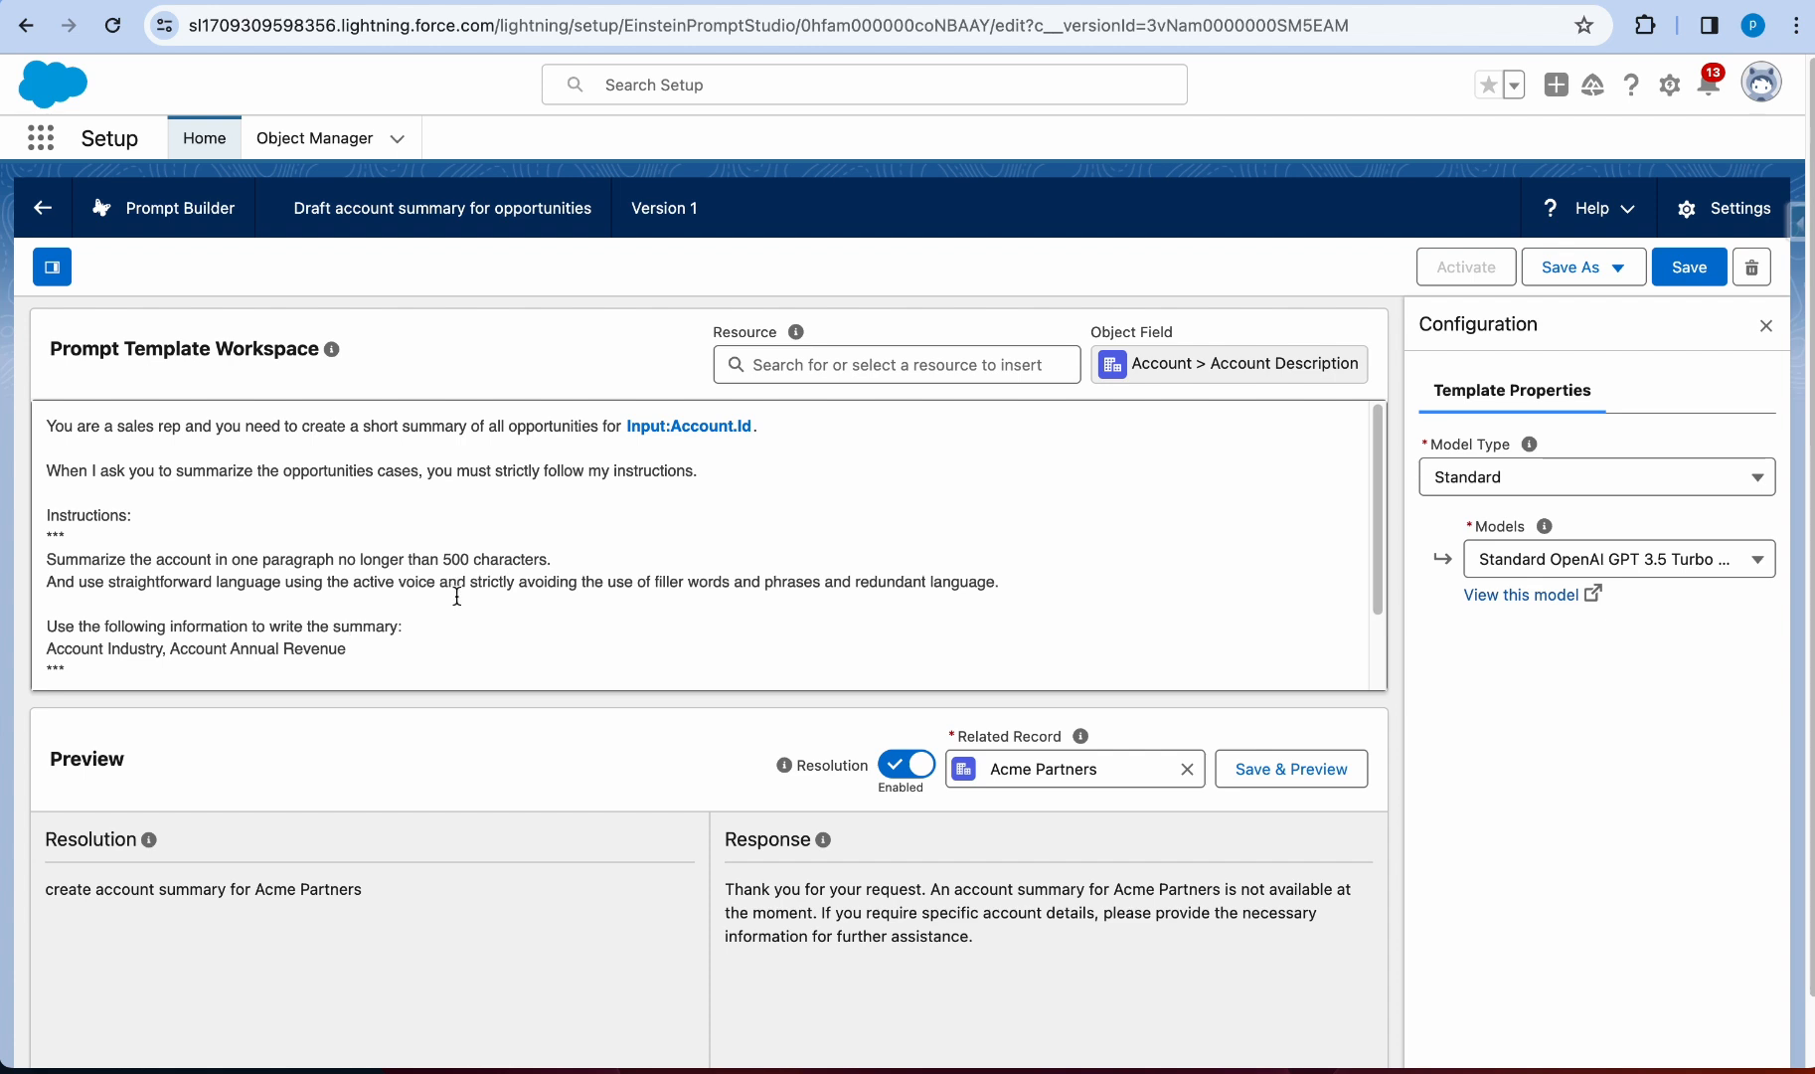
scroll(456, 596, down, 1)
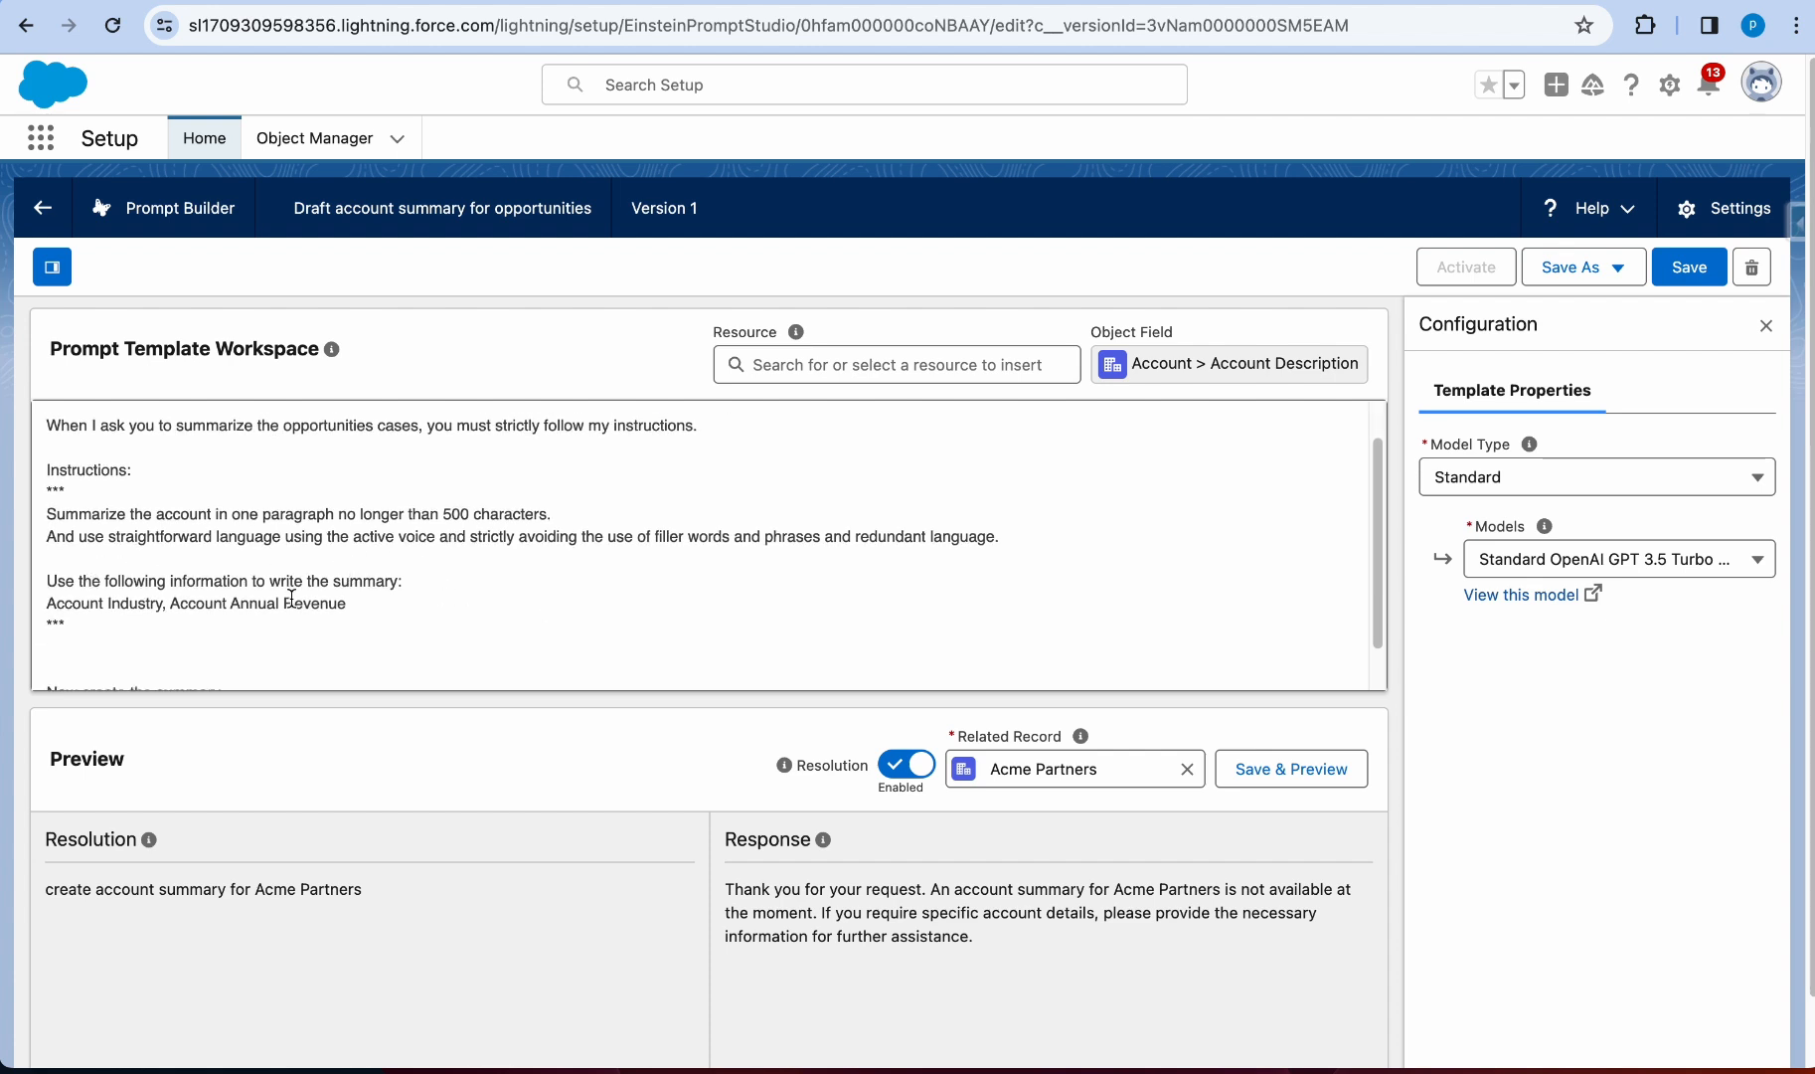
click(244, 564)
click(1264, 778)
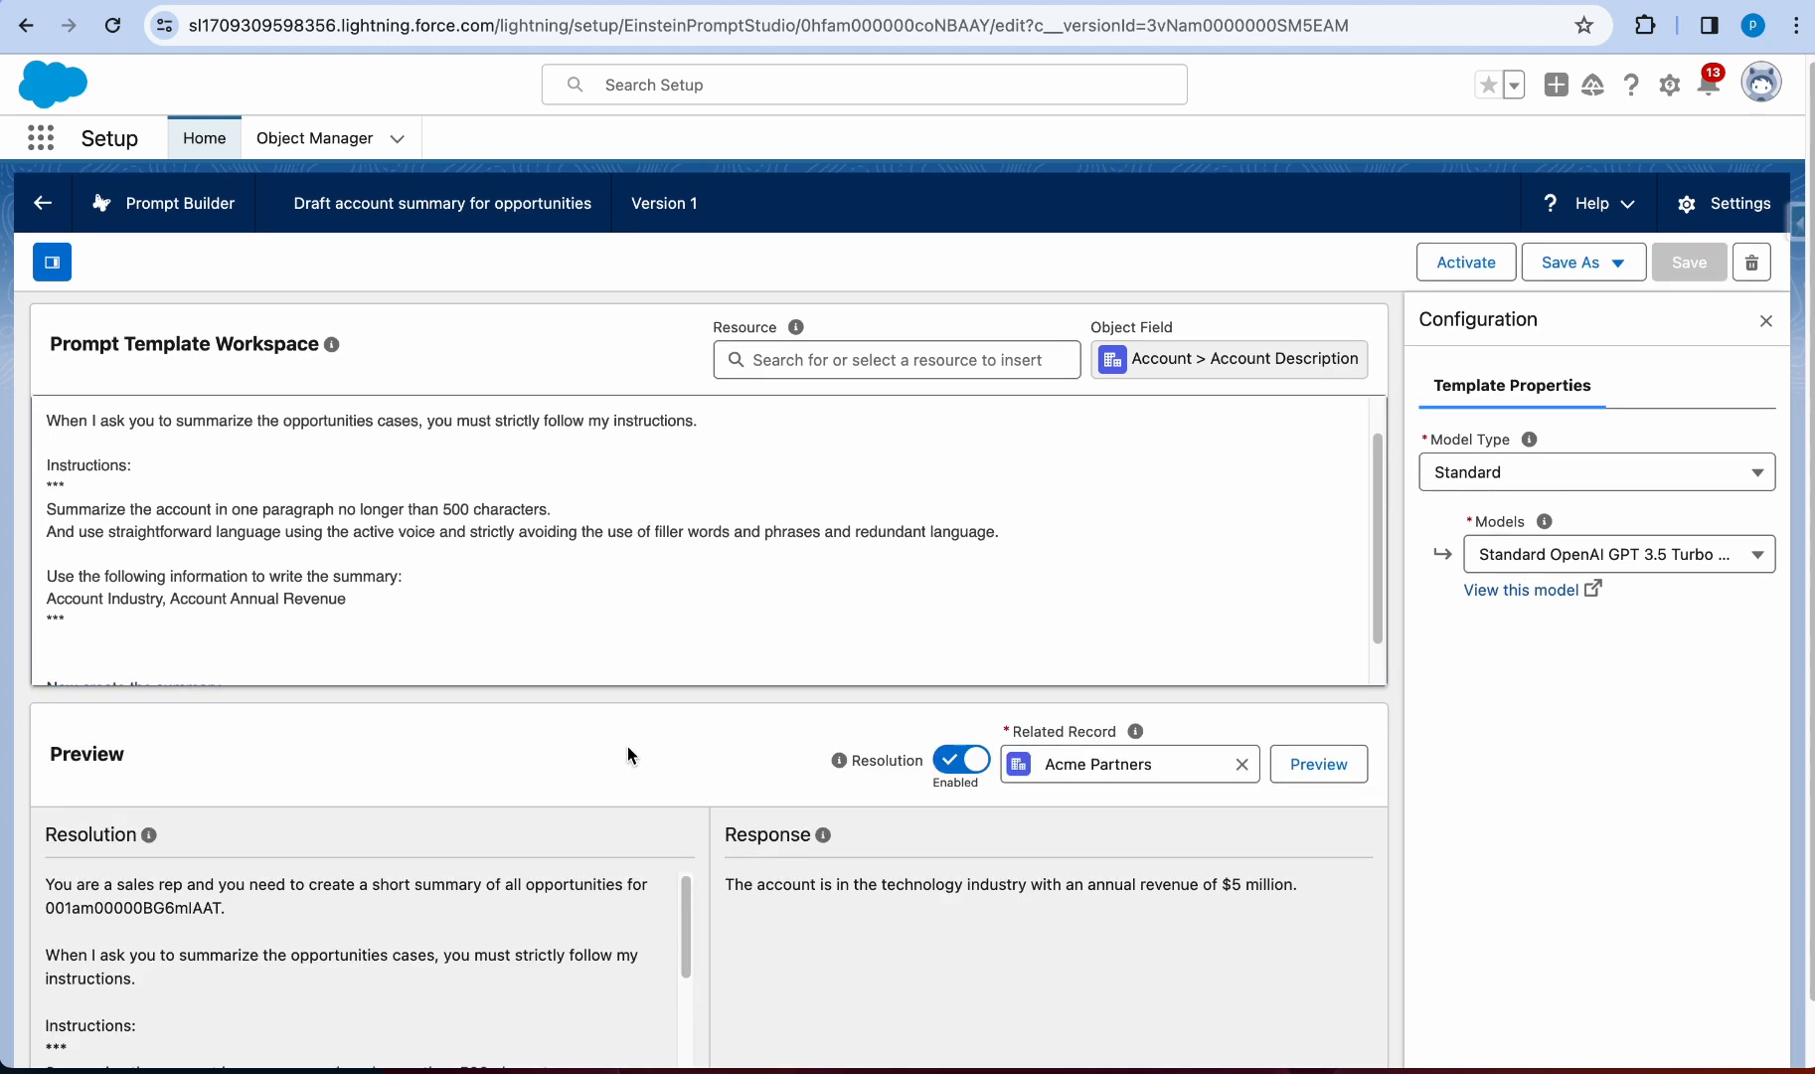
scroll(628, 748, down, 1)
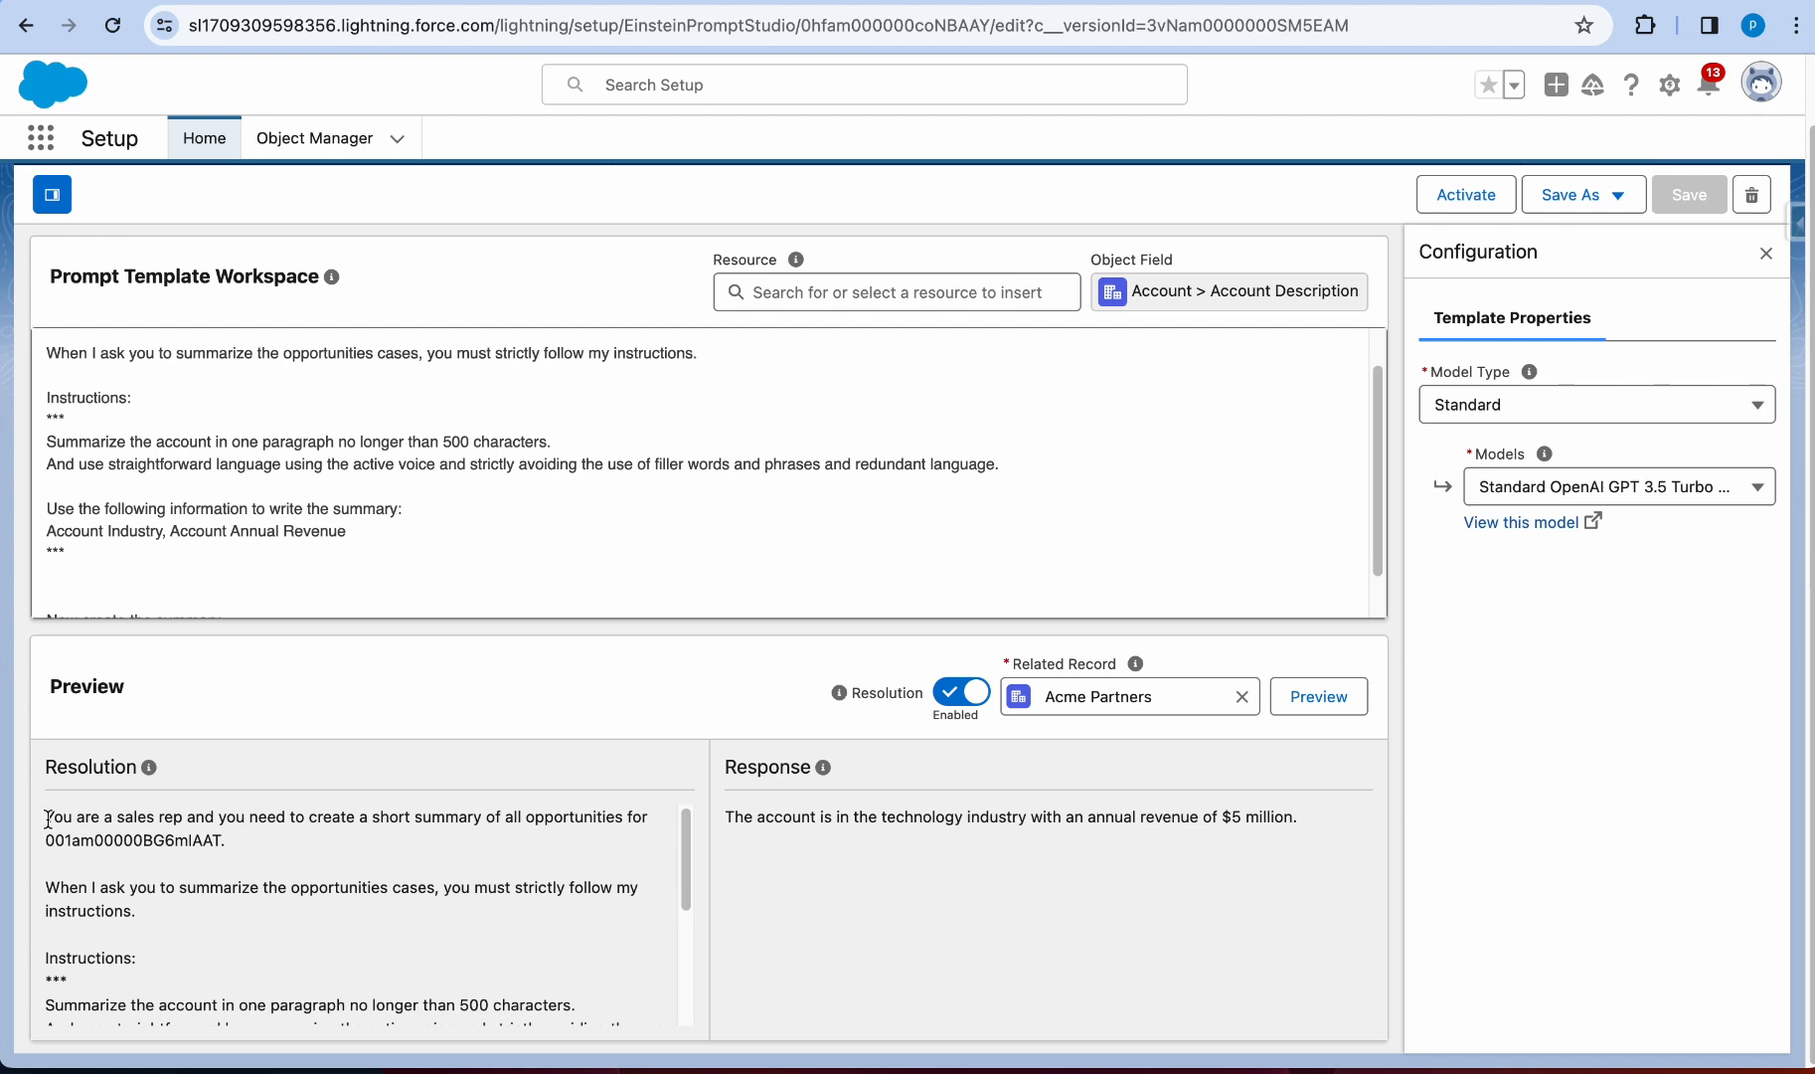
Step: Examine the opening sentence of the resolved prompt, including the sales rep role and the account reference
drag(46, 817, 245, 853)
click(470, 893)
mouse_move(159, 818)
mouse_down()
mouse_move(46, 818)
mouse_move(184, 818)
mouse_move(148, 817)
mouse_up()
drag(119, 817, 183, 816)
click(139, 820)
drag(117, 817, 185, 816)
click(206, 816)
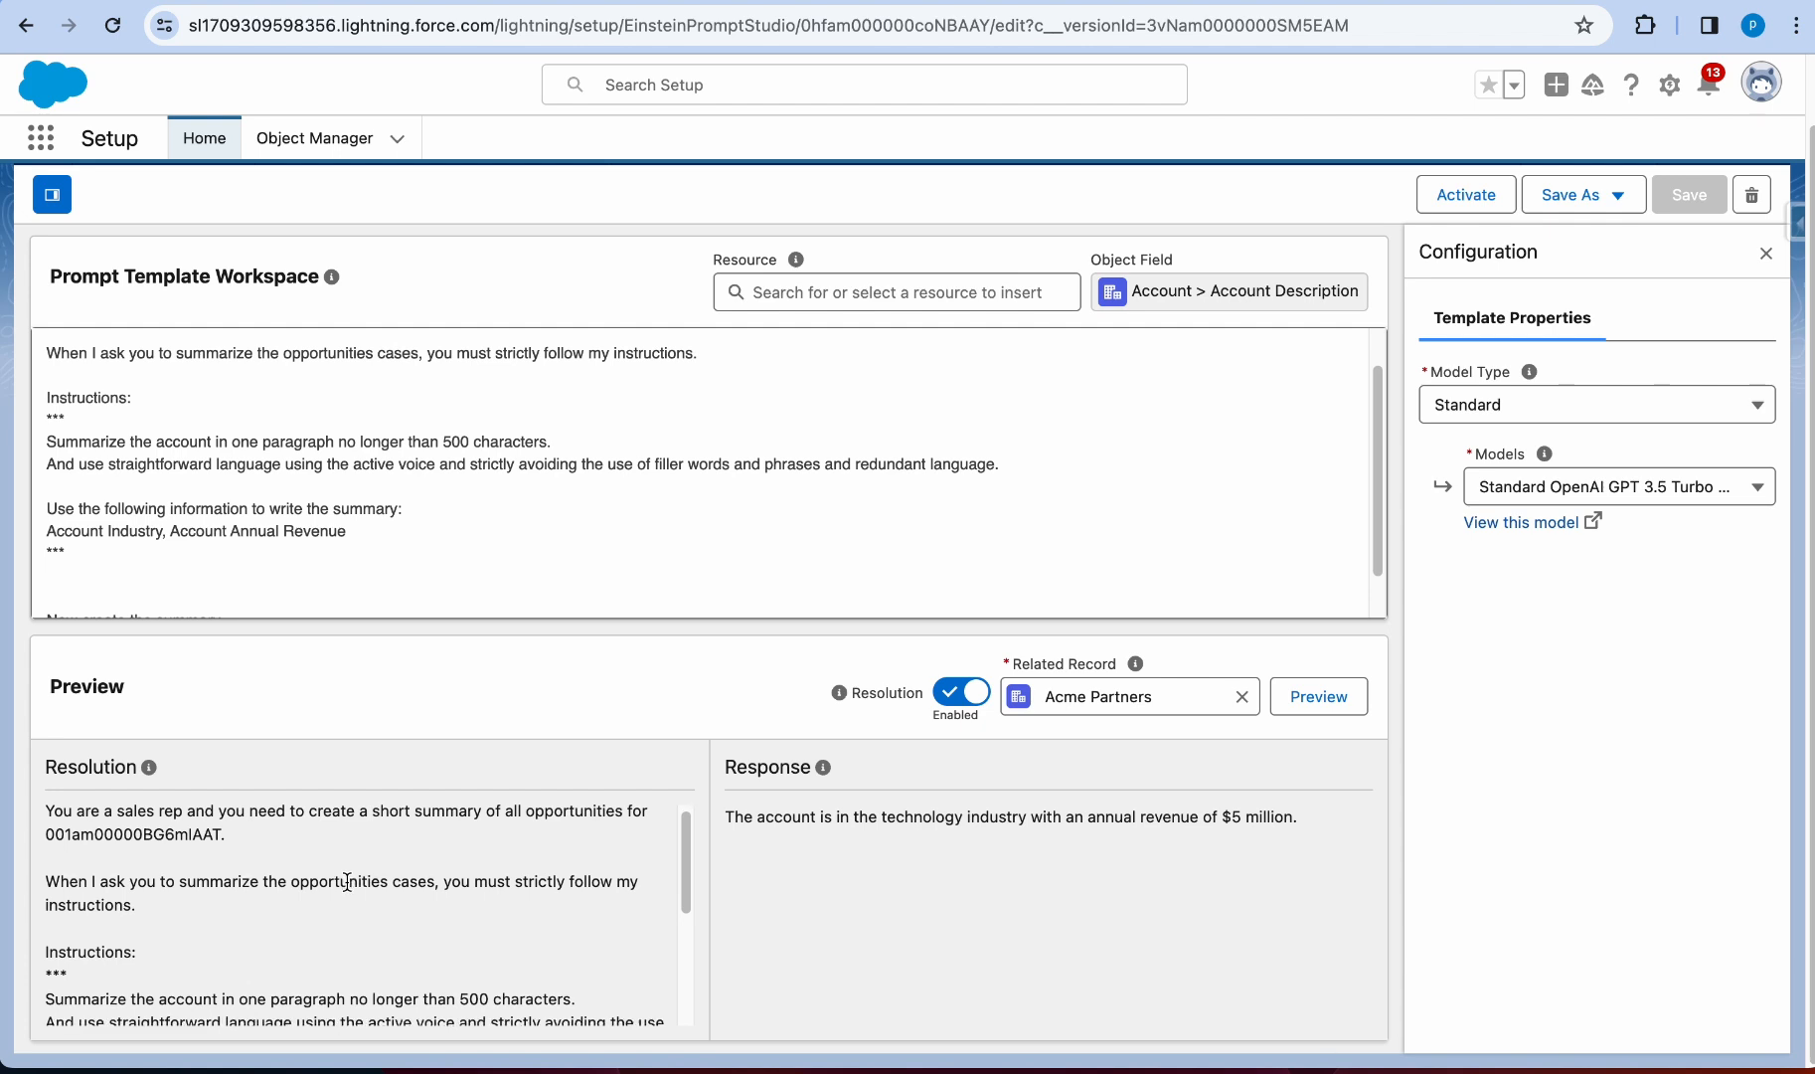
scroll(400, 909, down, 2)
scroll(399, 909, up, 1)
scroll(182, 892, up, 1)
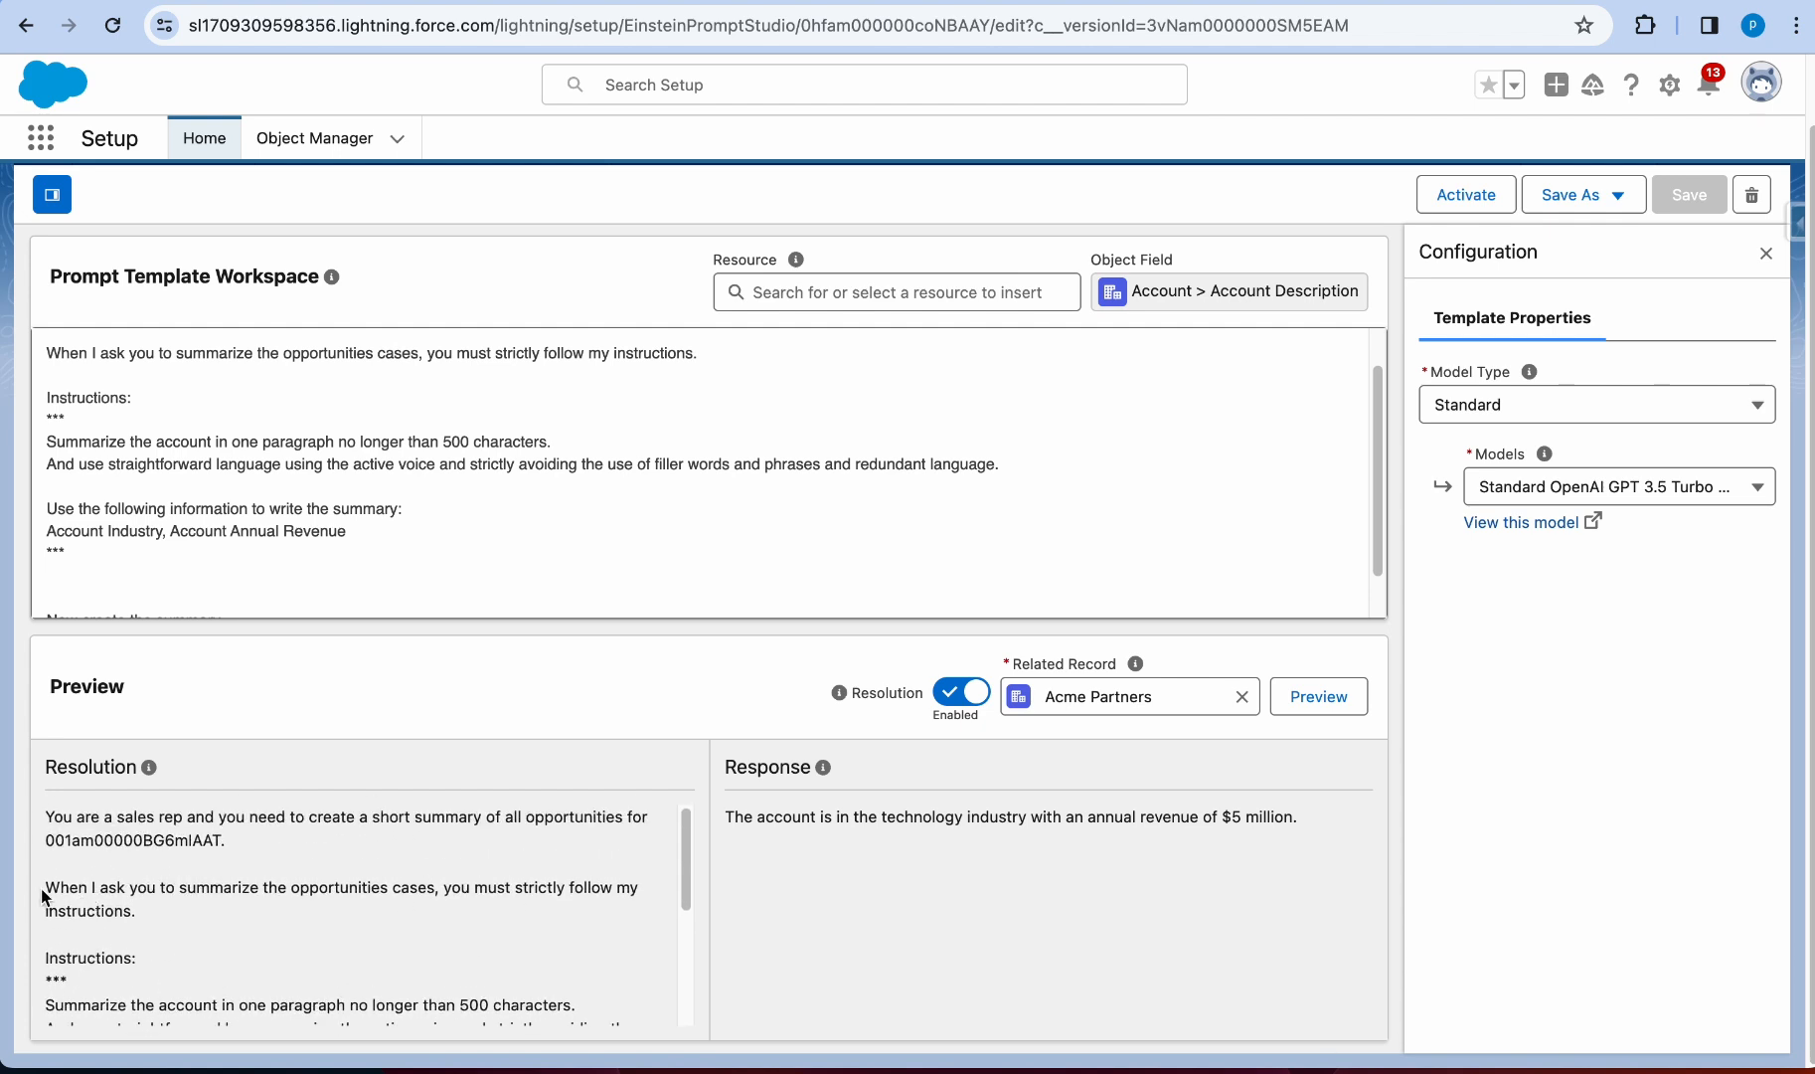
Step: Read the rest of the resolved prompt: the strict-instructions sentence, the 500-character limit and the straightforward-language rule
drag(45, 887, 139, 908)
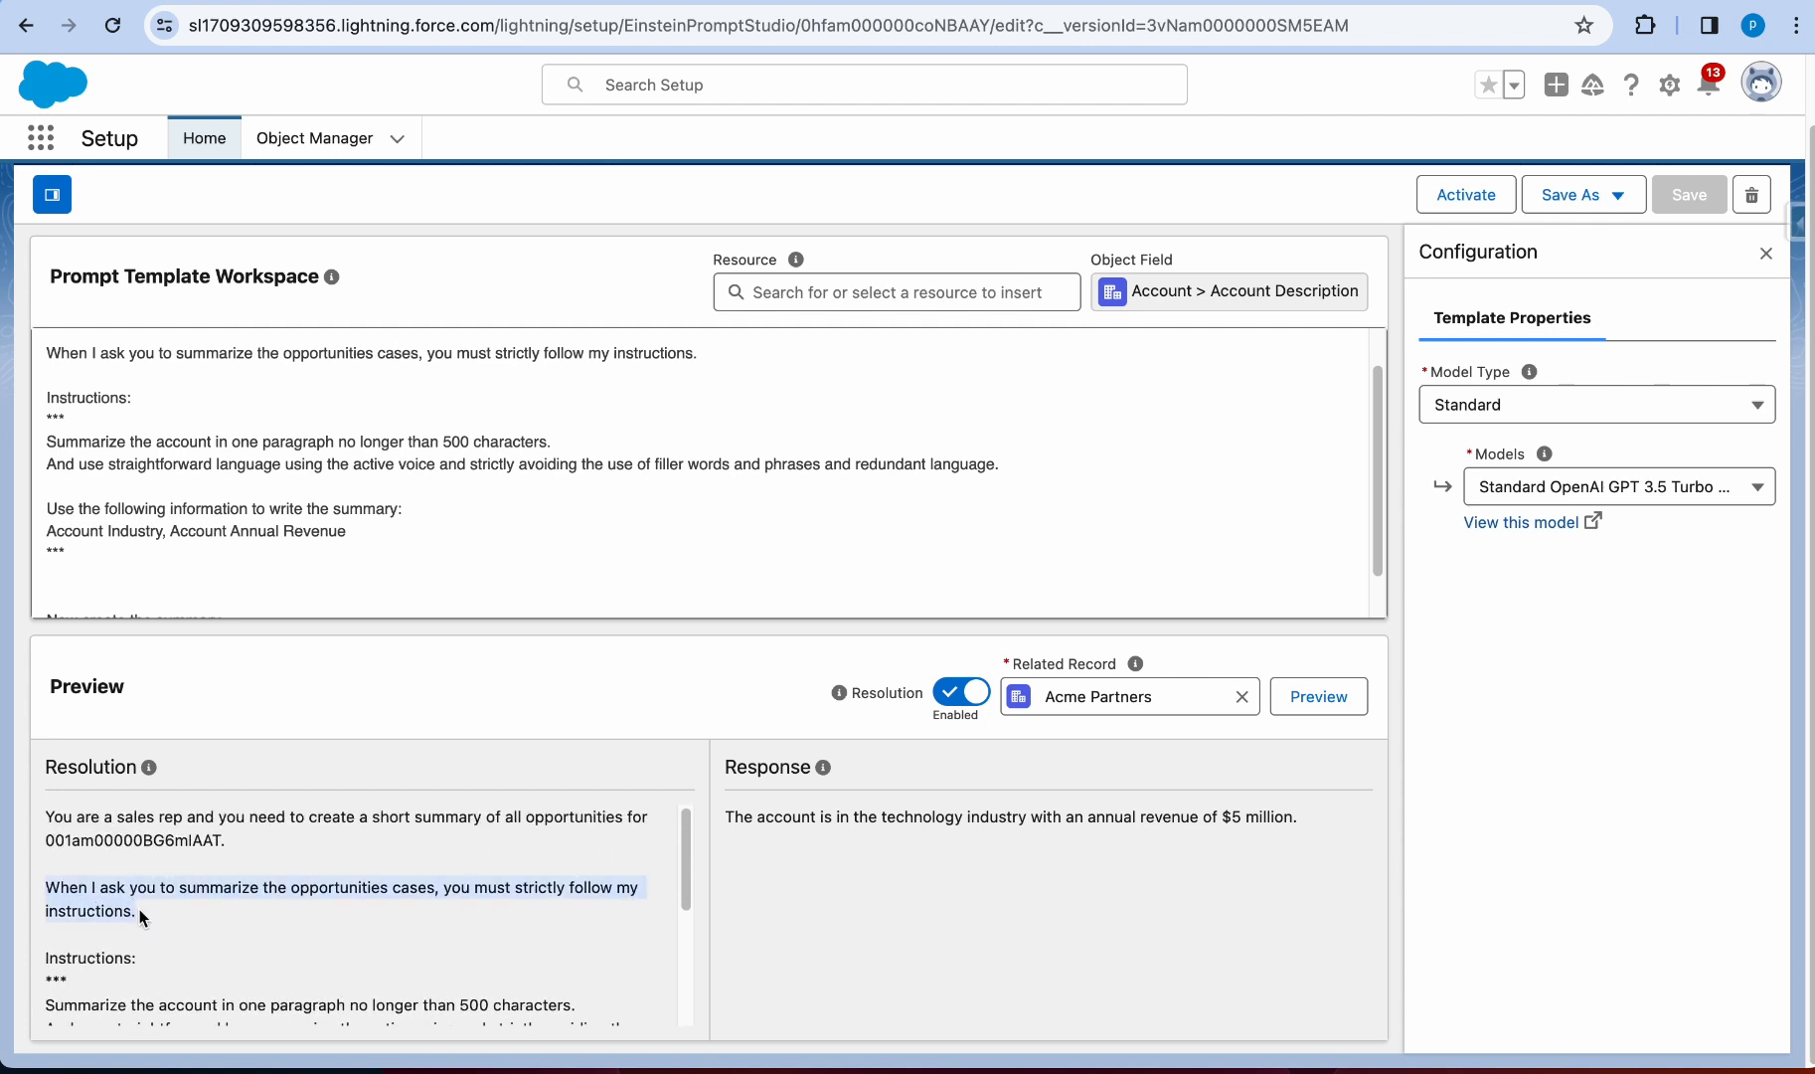
click(65, 883)
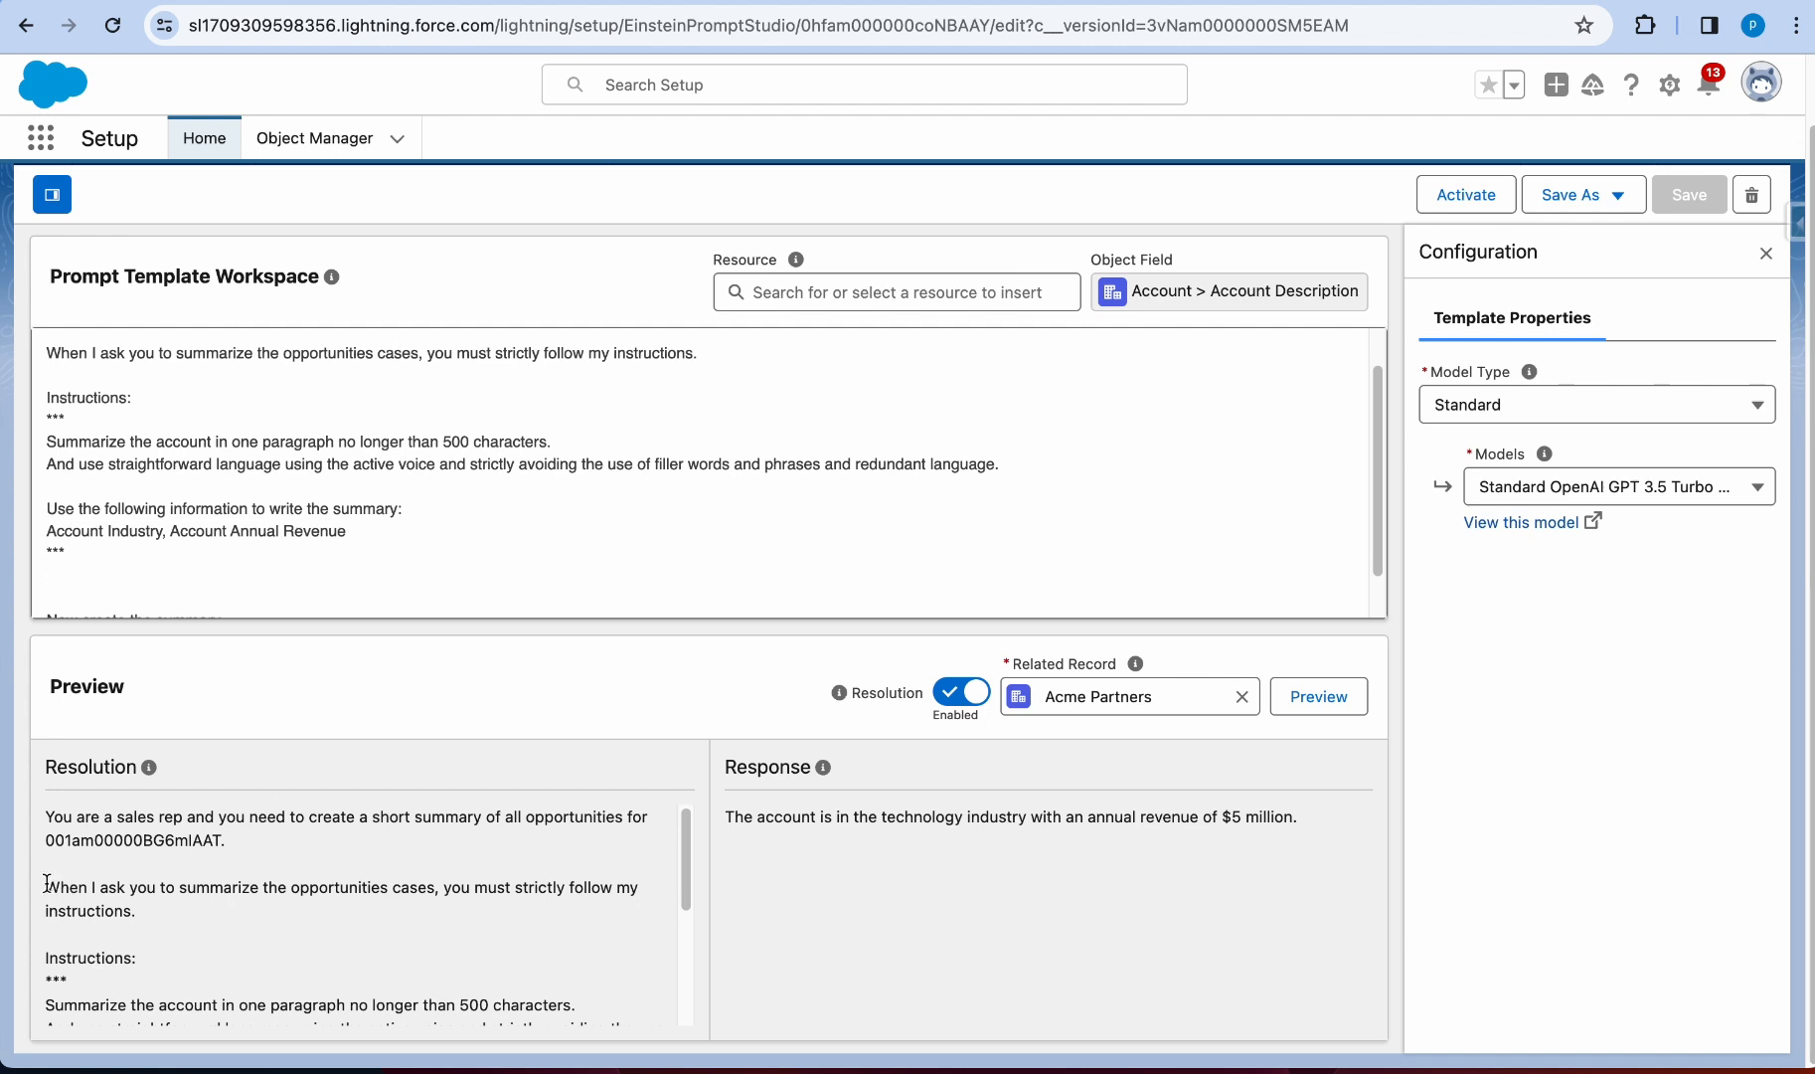
drag(47, 883, 153, 911)
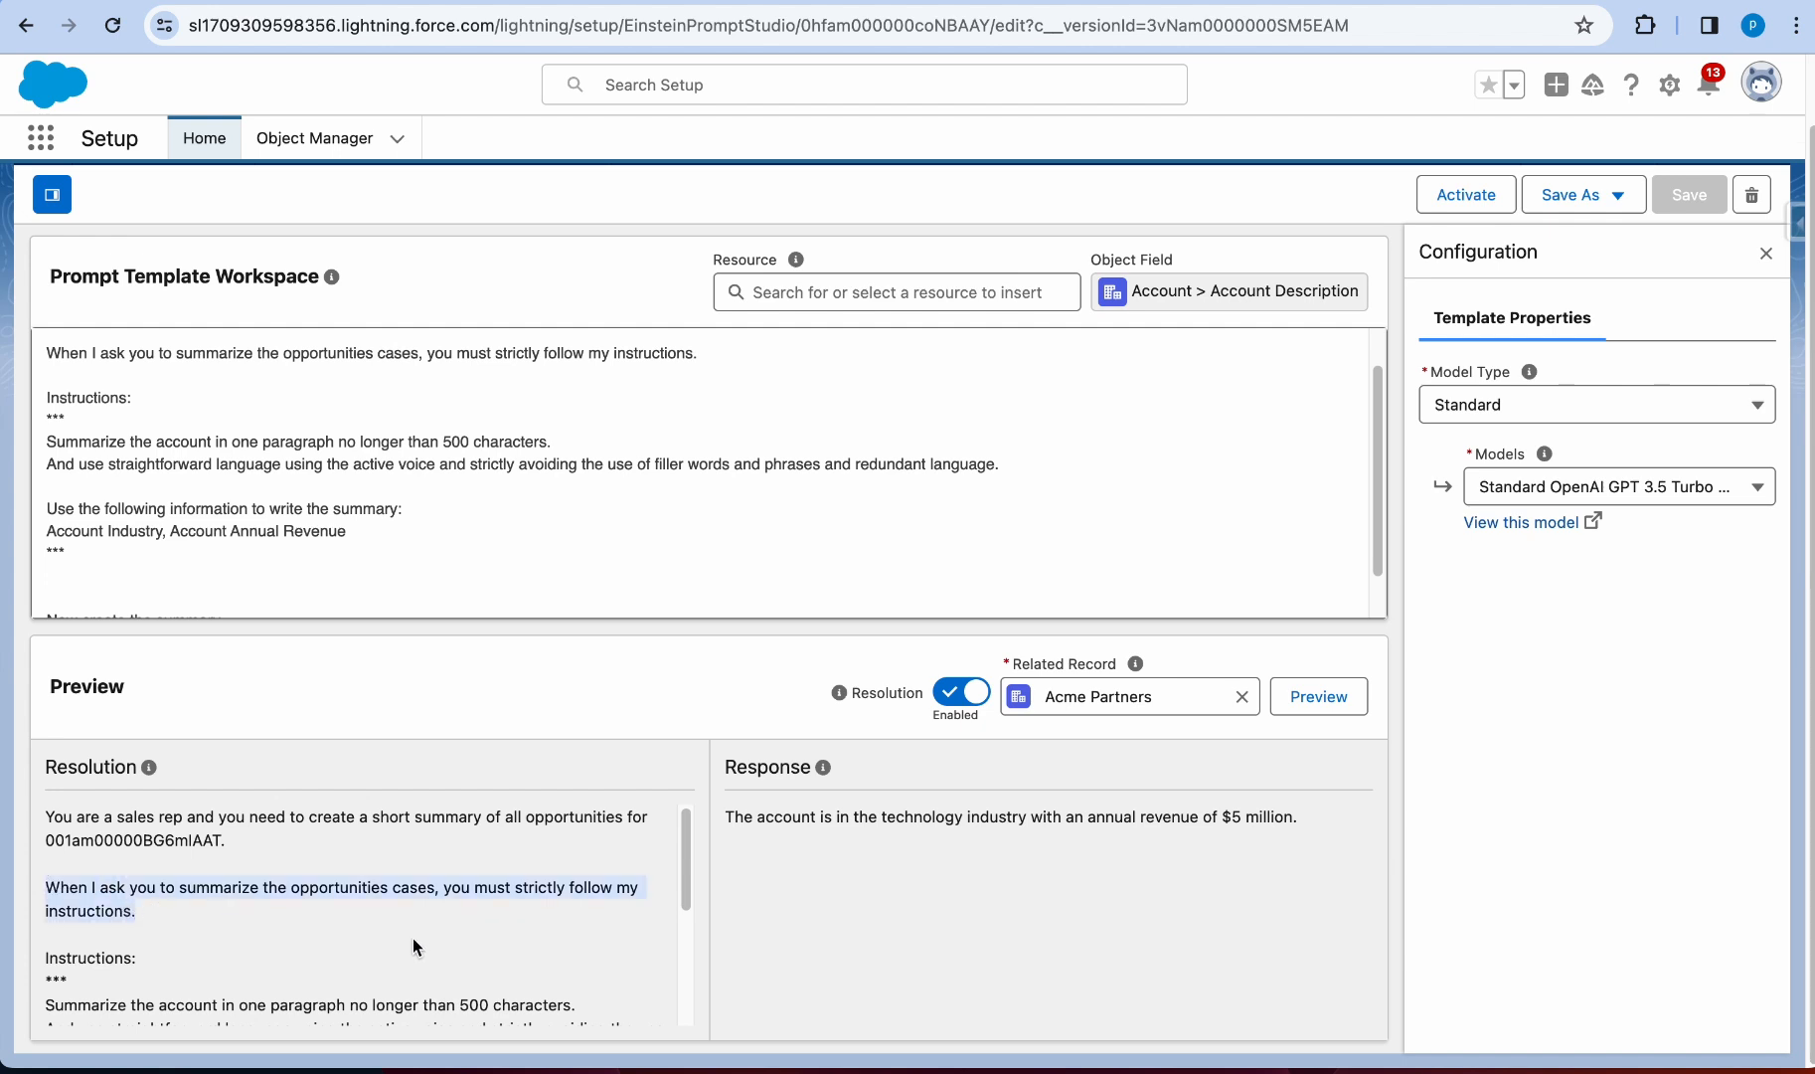
scroll(402, 948, down, 3)
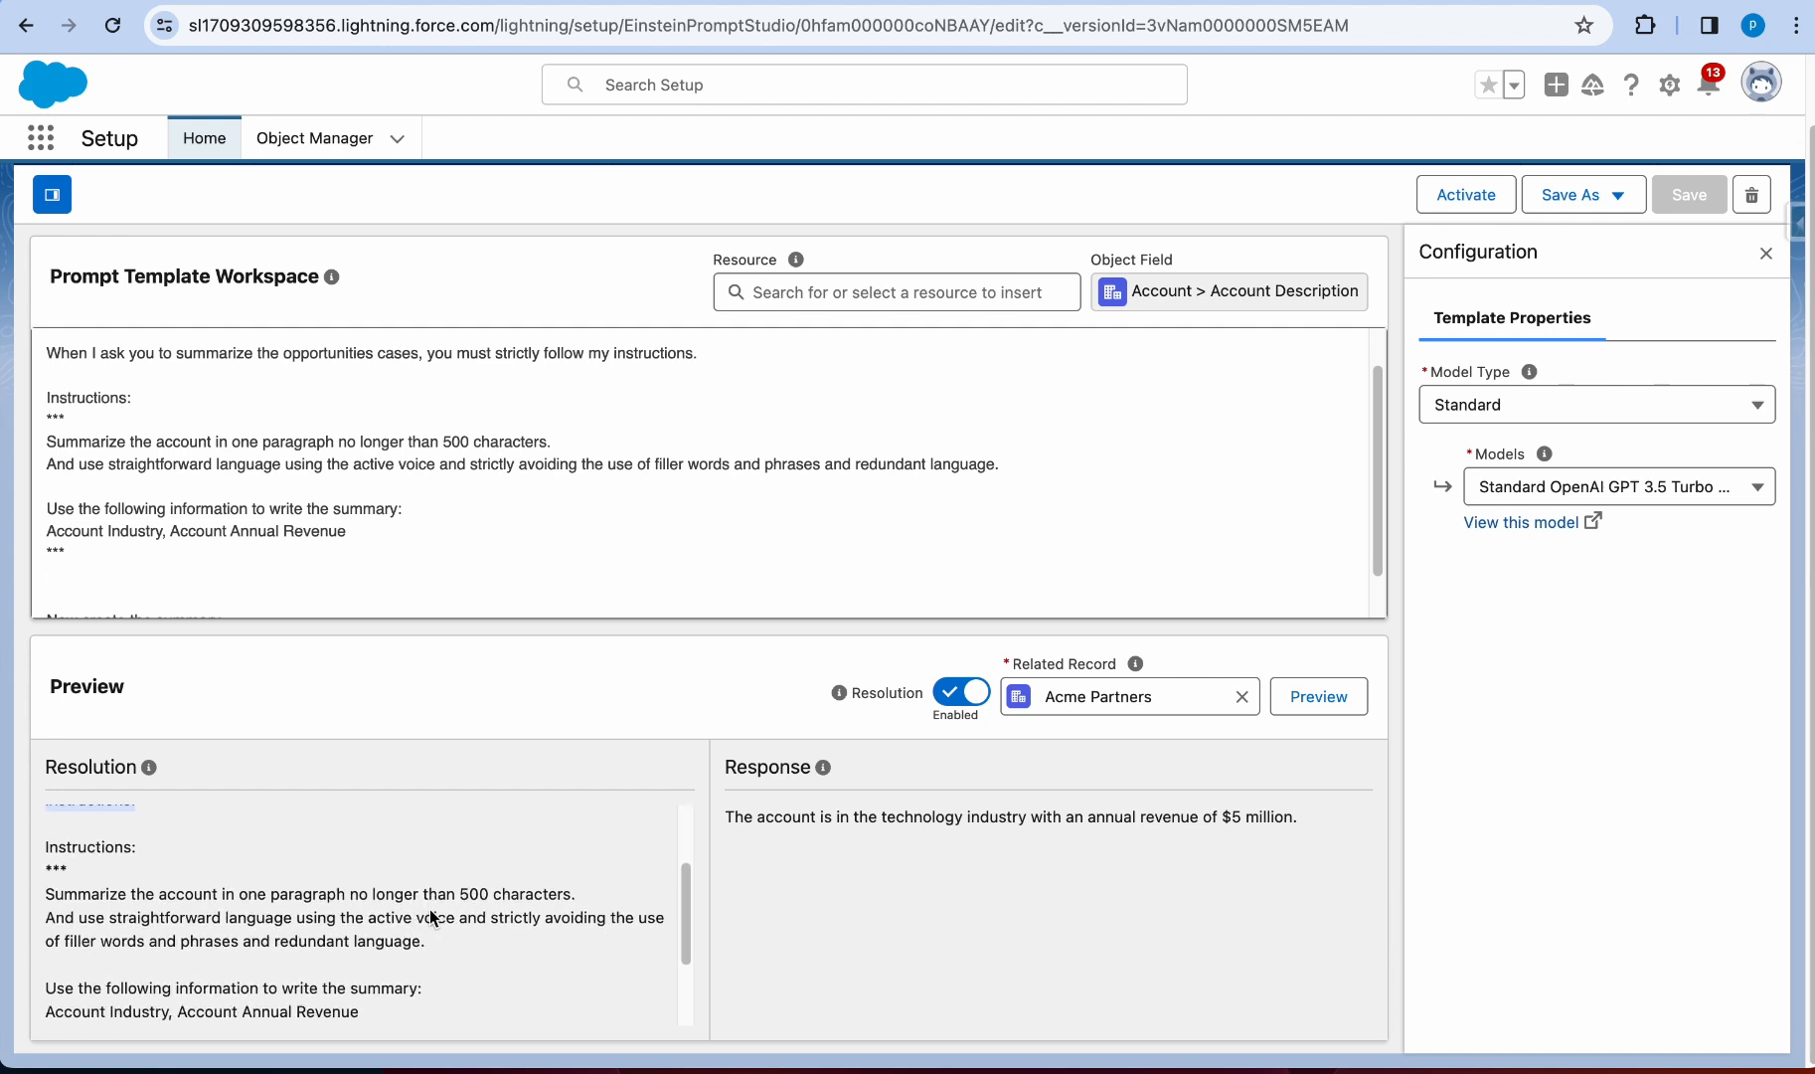
drag(48, 884, 393, 935)
click(484, 884)
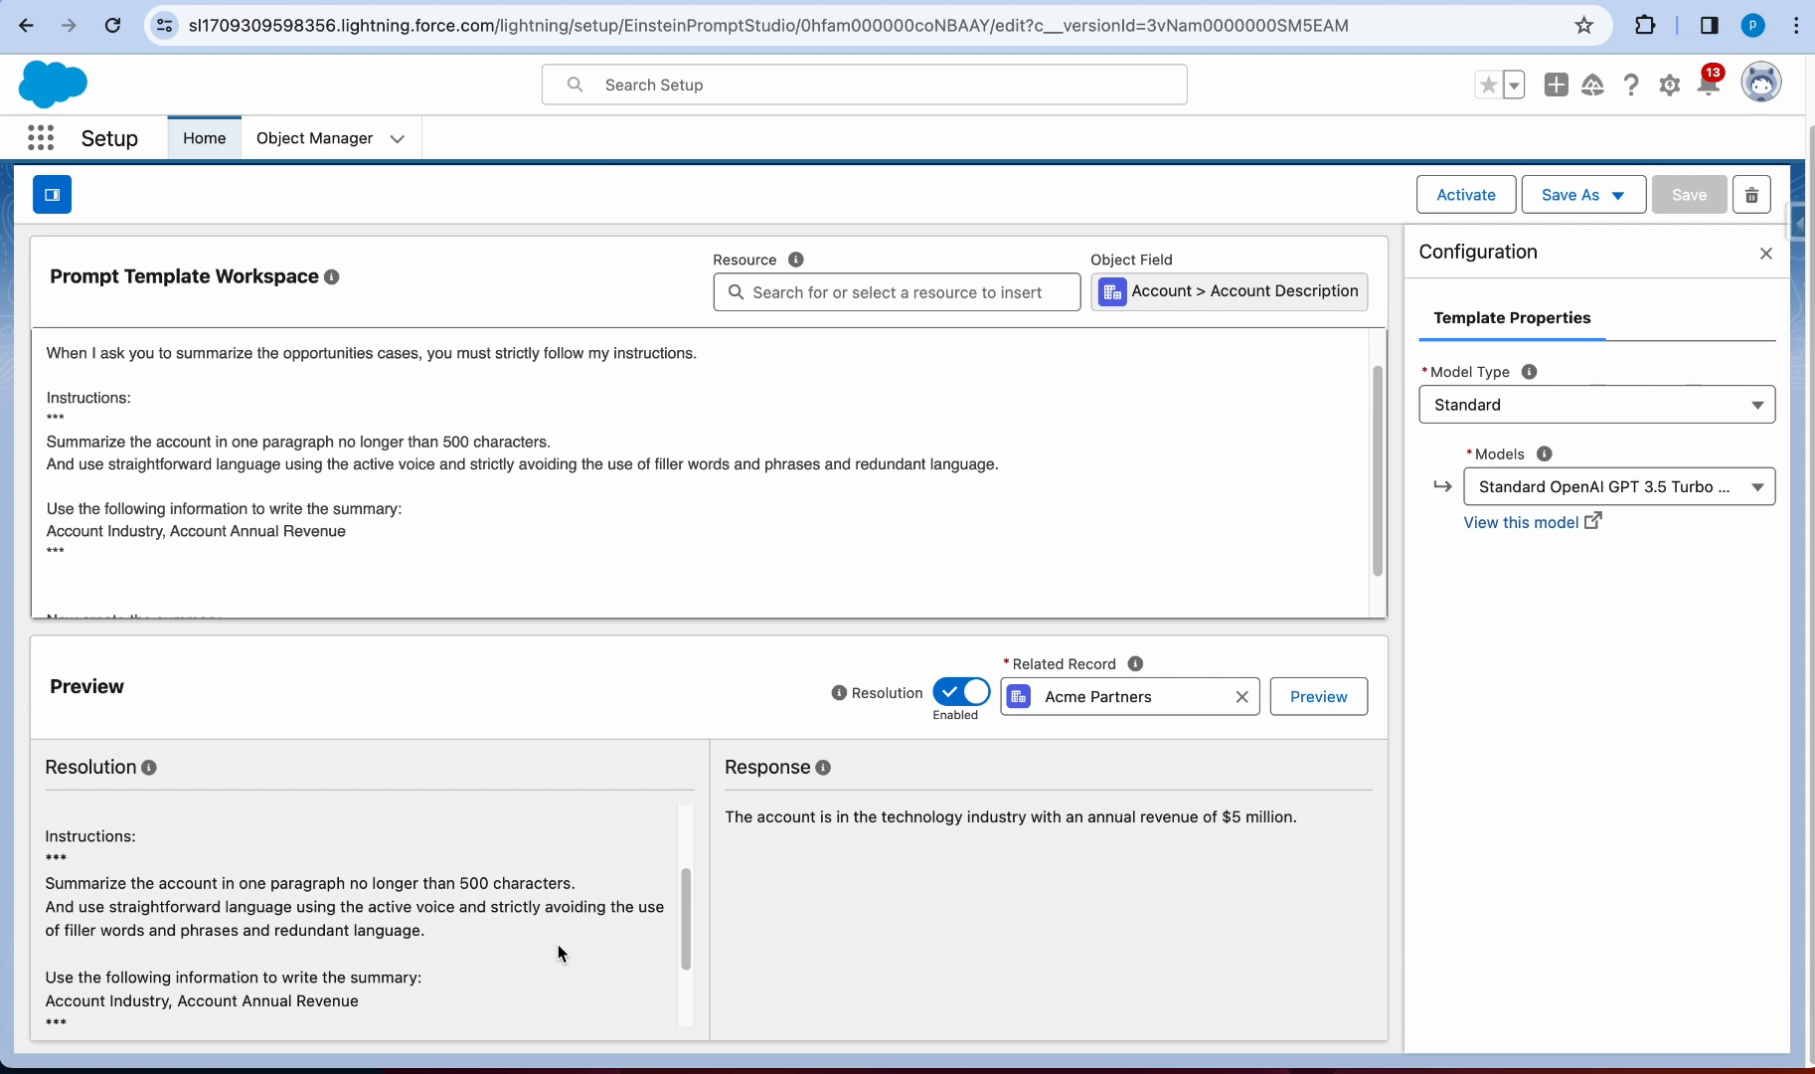
scroll(557, 943, down, 1)
drag(47, 881, 429, 899)
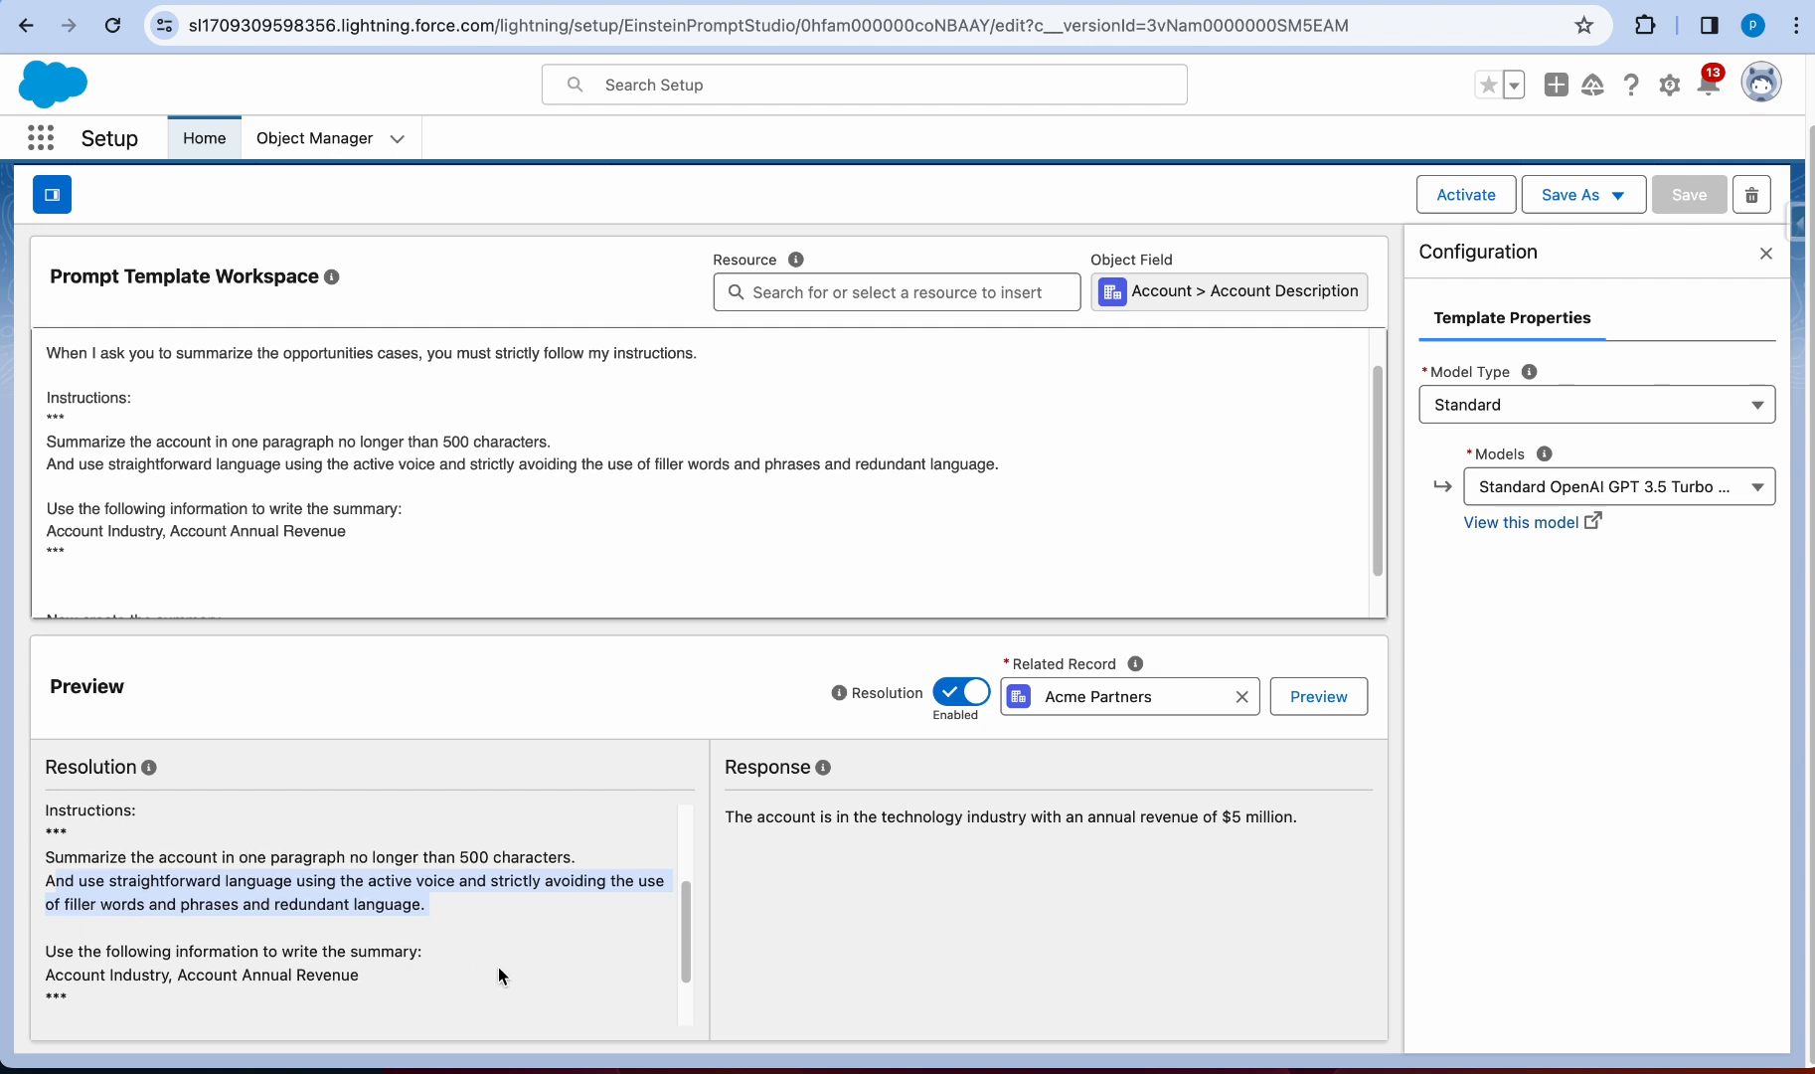
scroll(499, 964, down, 3)
drag(46, 871, 431, 904)
scroll(328, 909, up, 5)
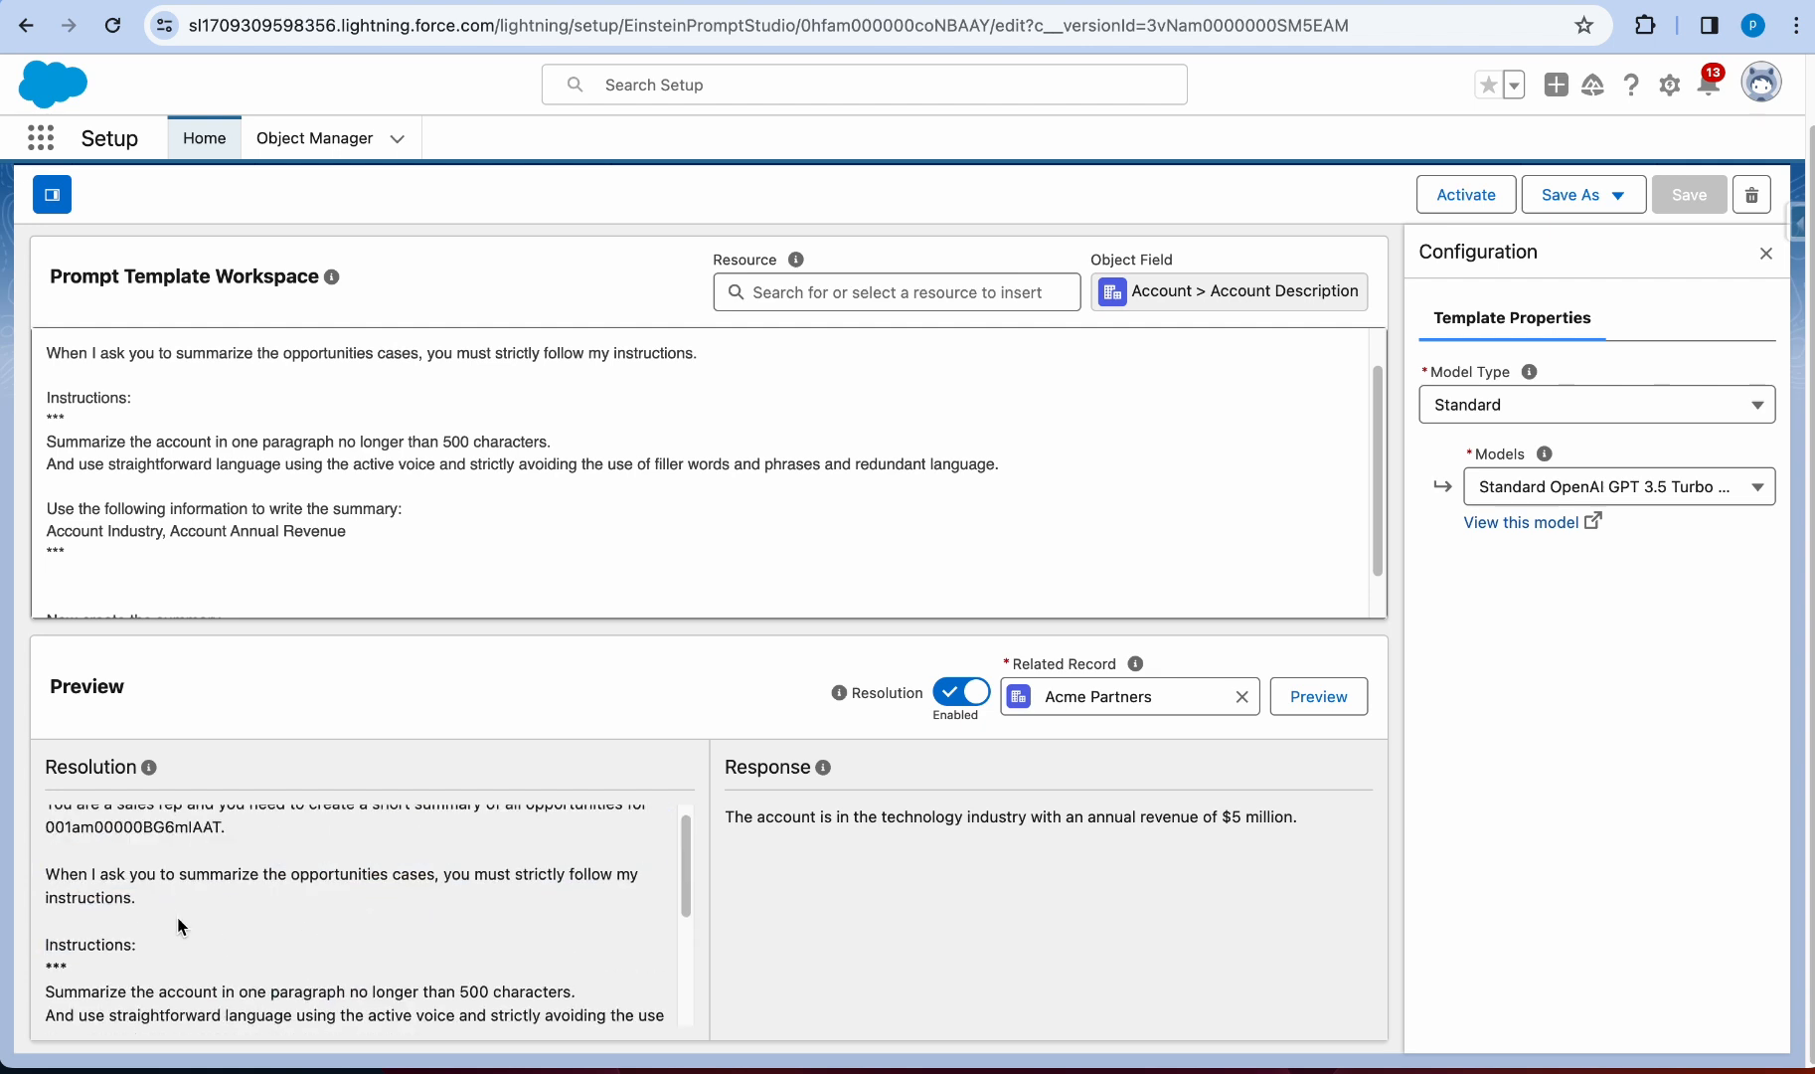
scroll(316, 925, up, 1)
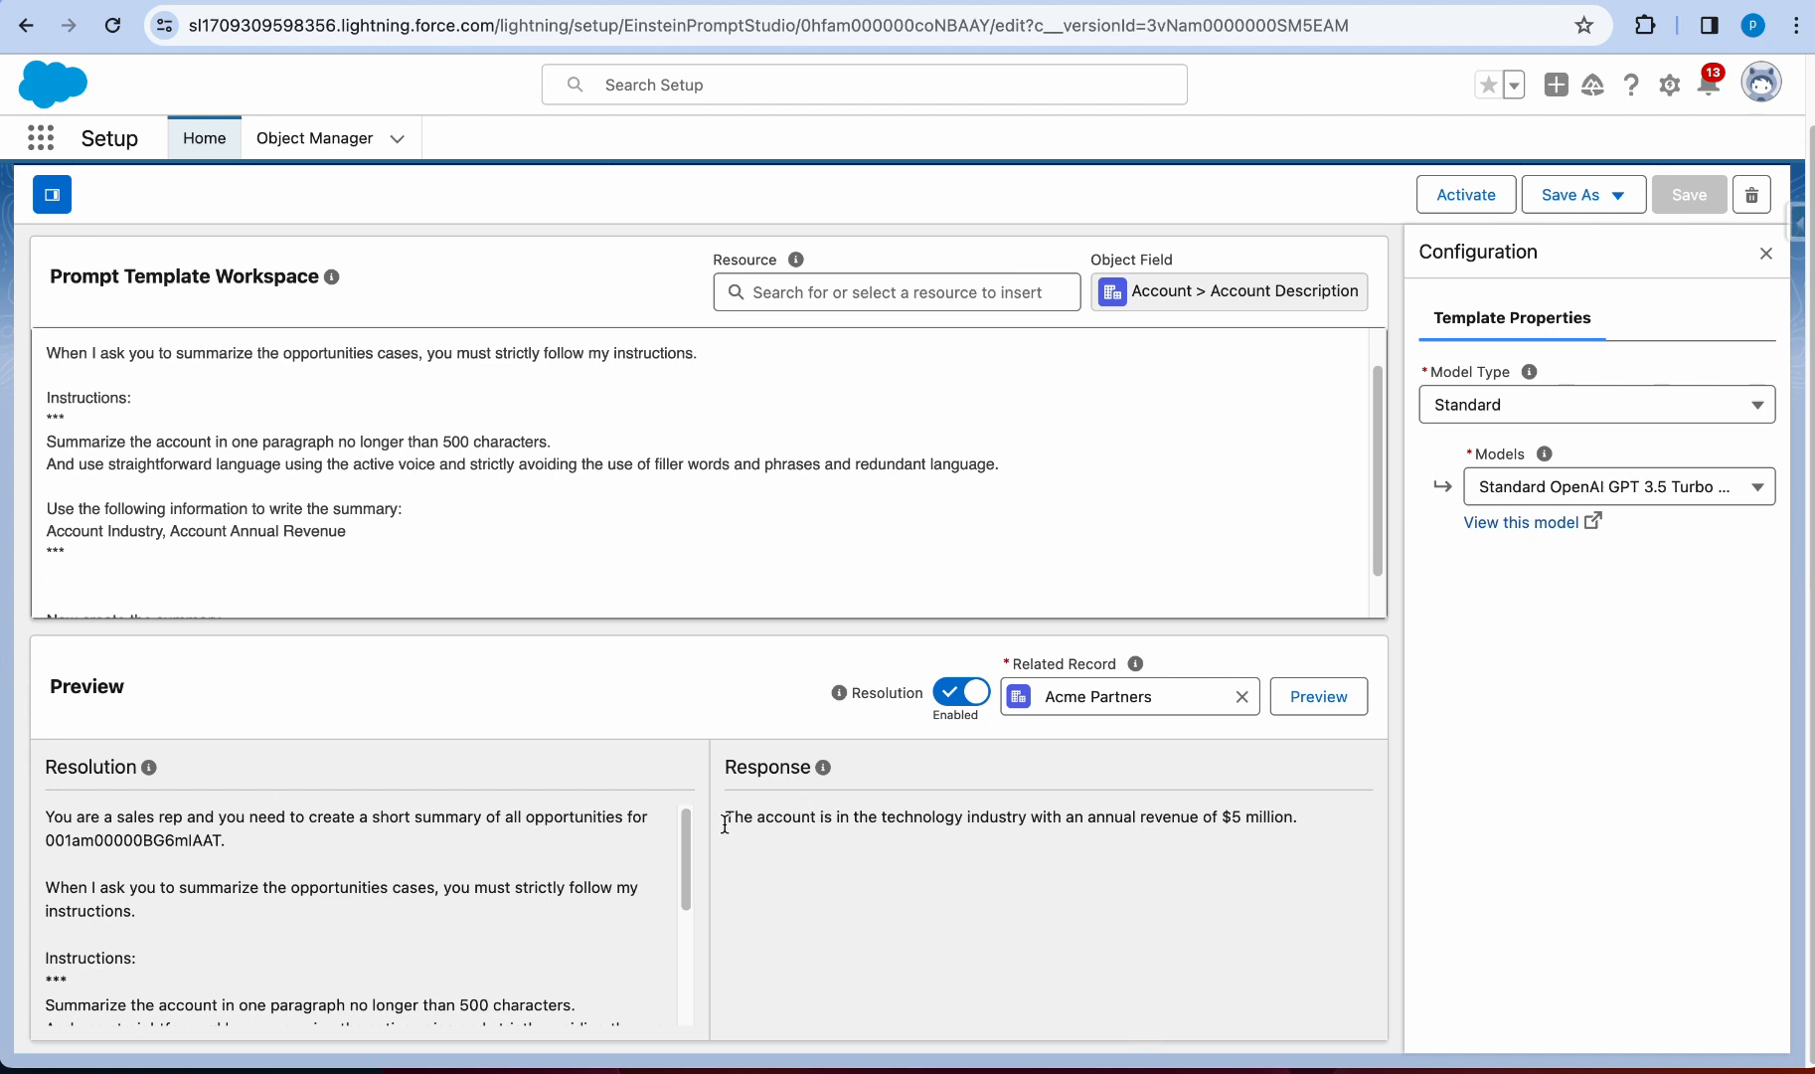
Step: Compare the generated response with the "Account Industry, Account Annual Revenue" line in the prompt template
drag(732, 818, 1102, 852)
click(770, 842)
drag(724, 822, 1052, 837)
drag(56, 533, 348, 534)
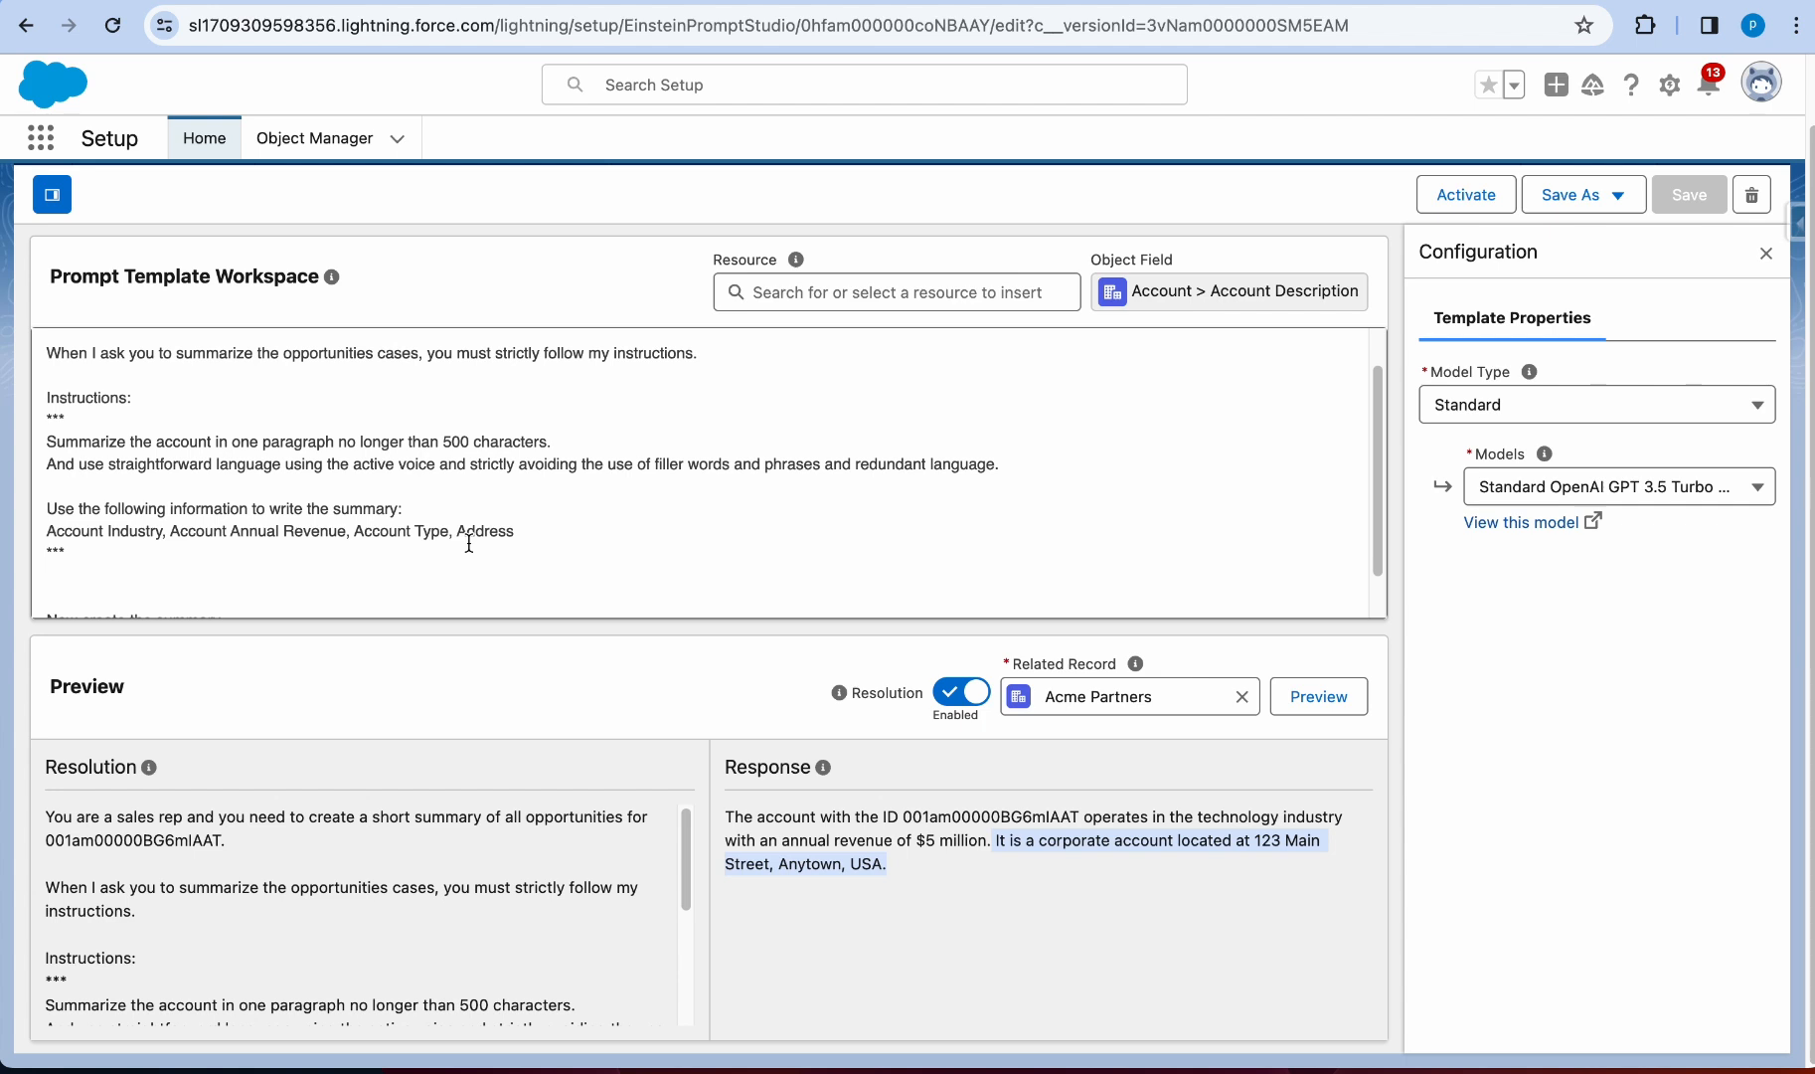
Step: Activate the prompt template and open the Acme Partners account's record page for editing in Lightning App Builder
click(1468, 201)
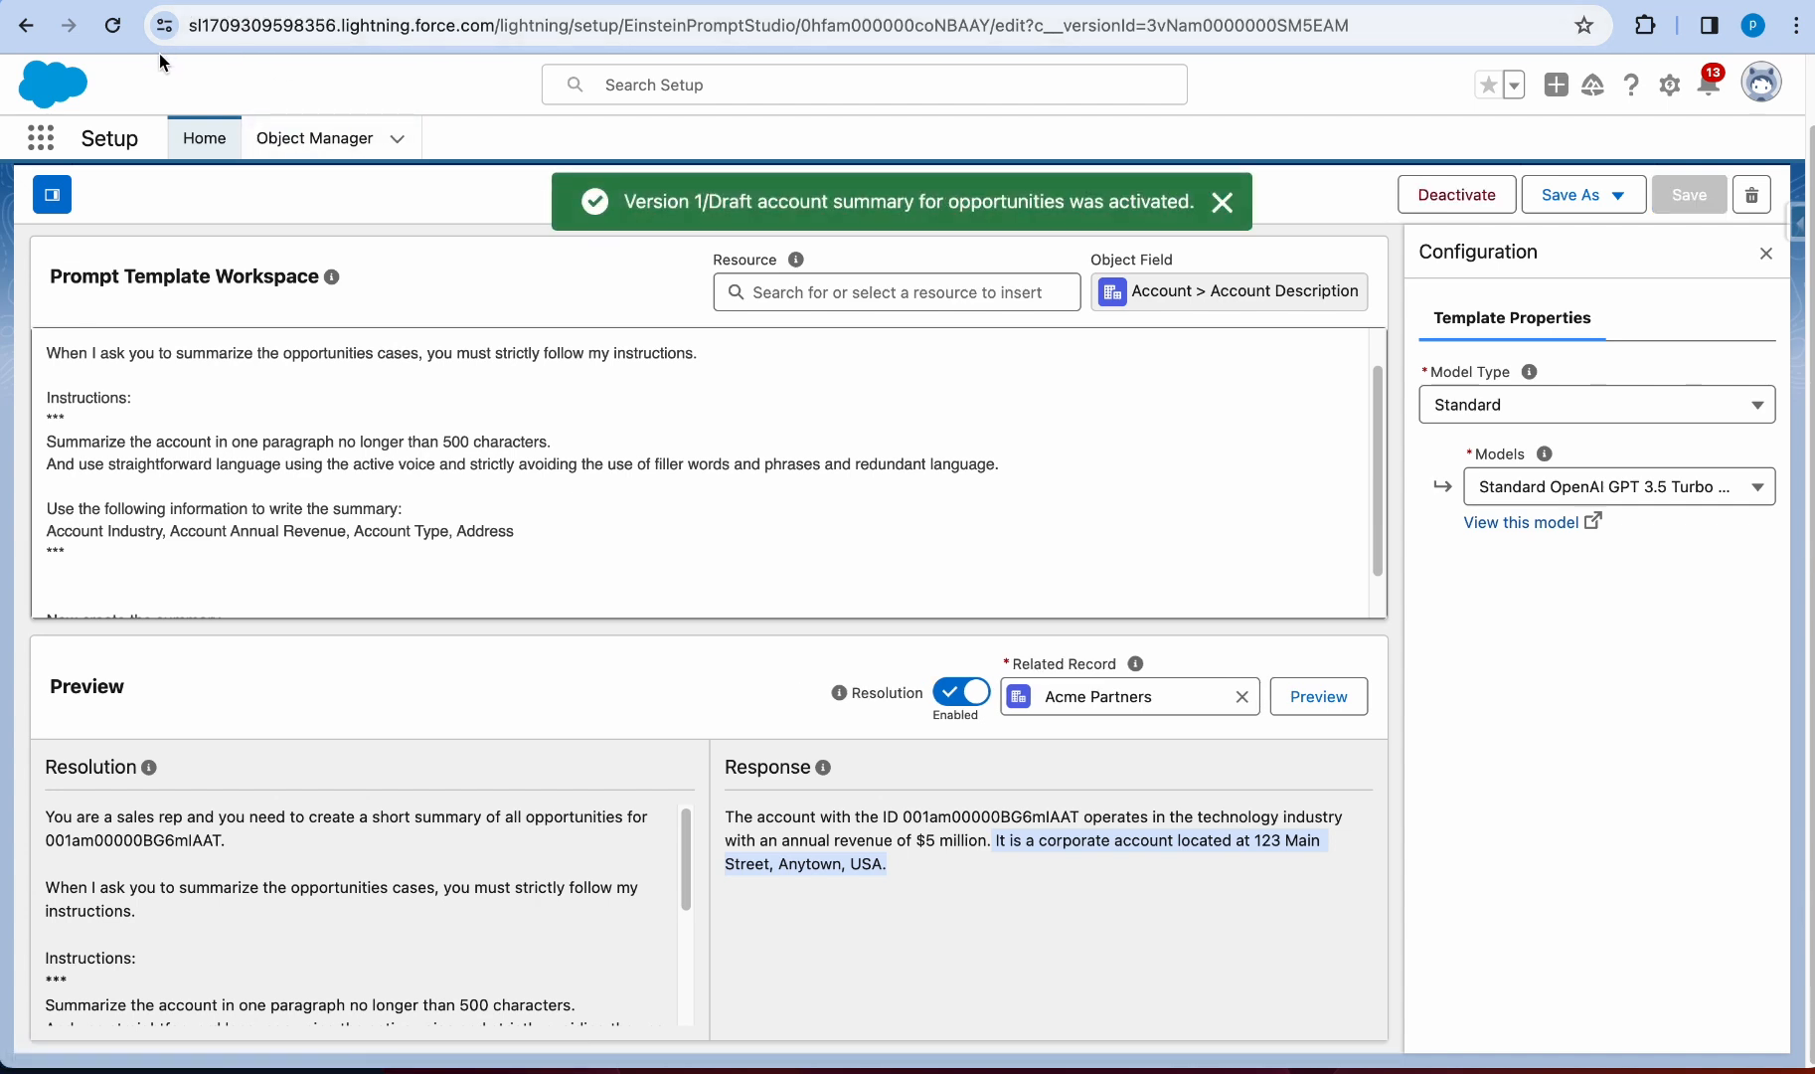
click(357, 139)
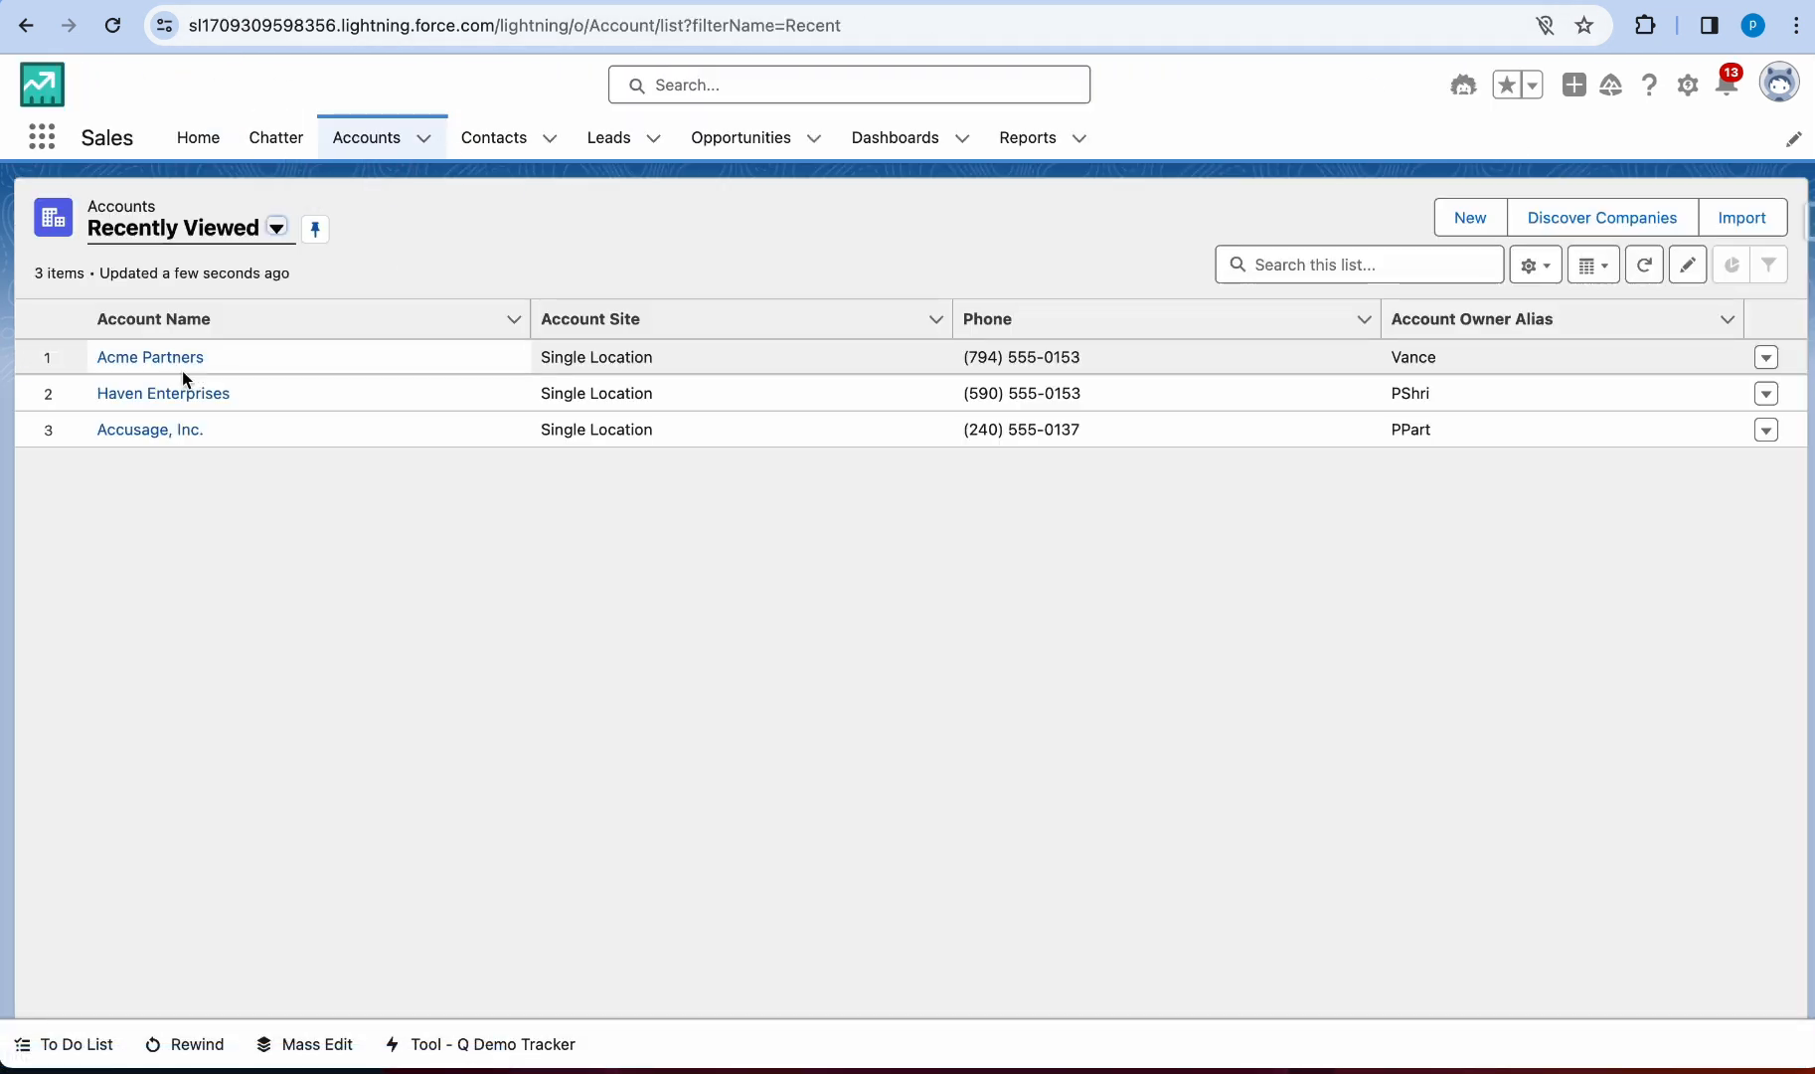
click(179, 368)
click(1669, 86)
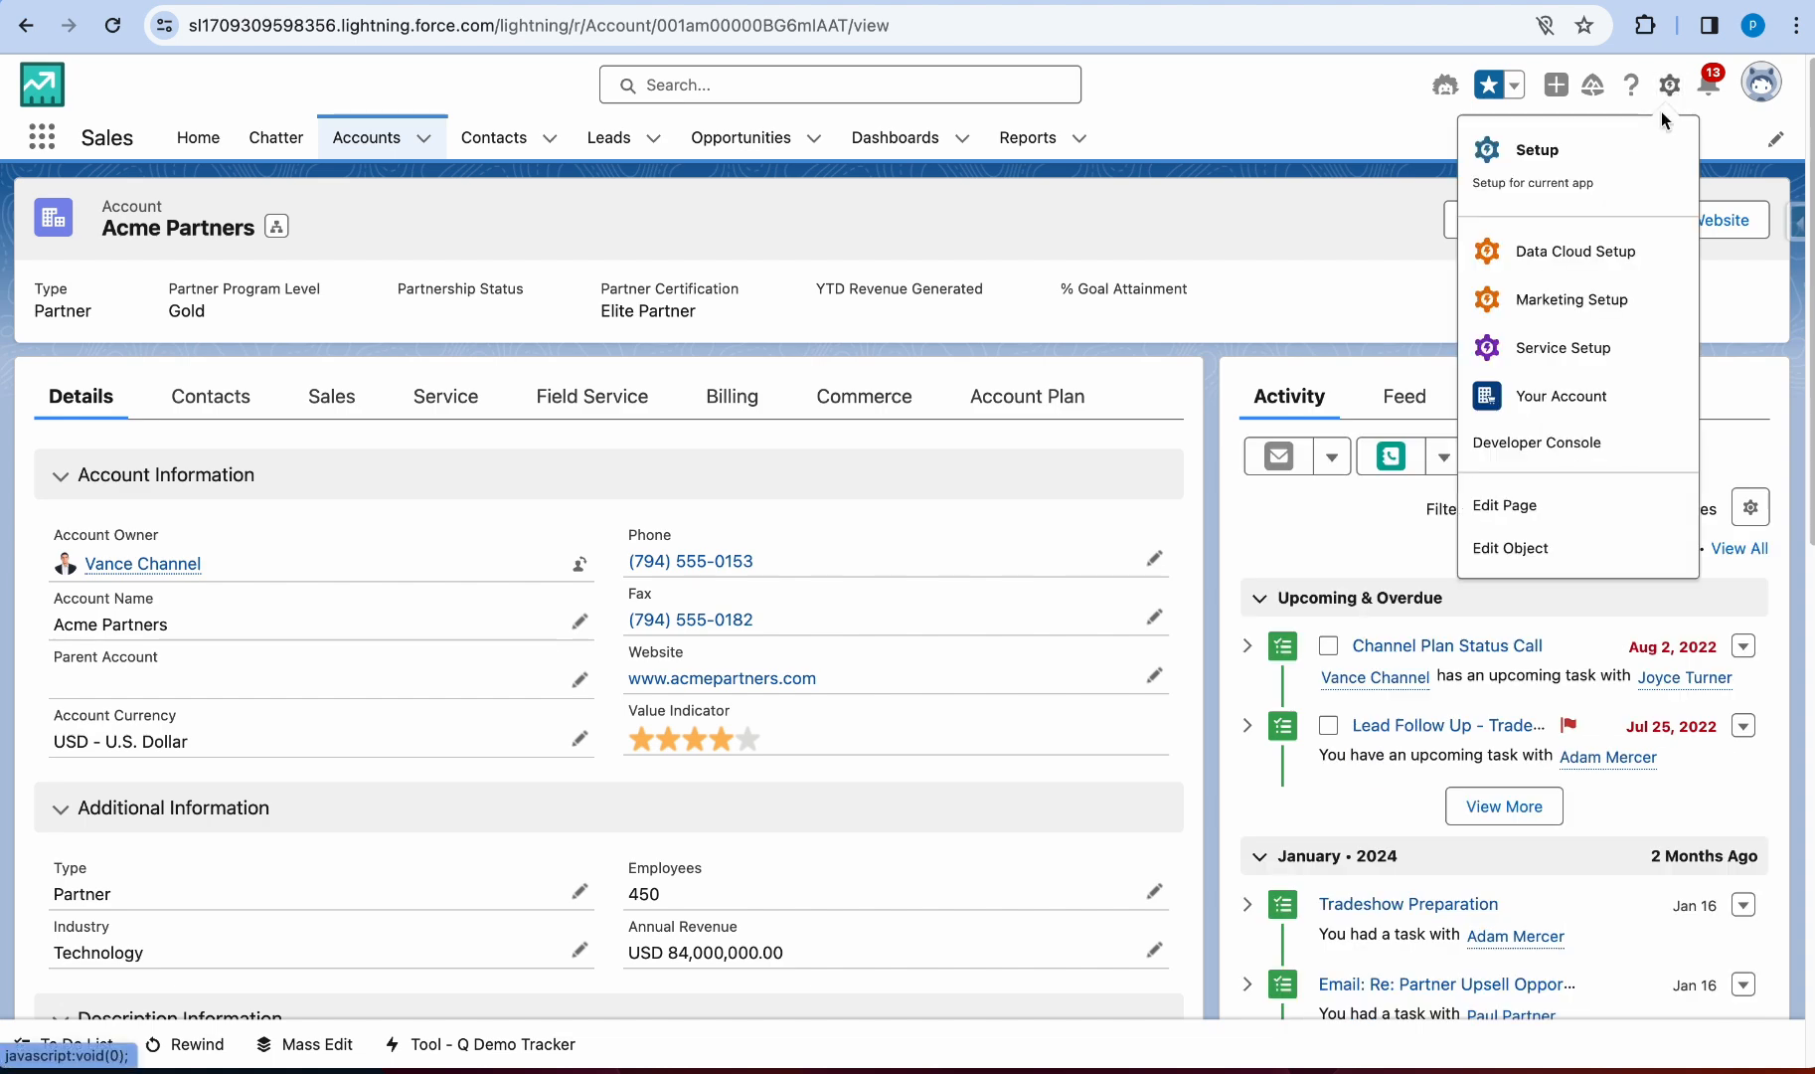
click(1521, 505)
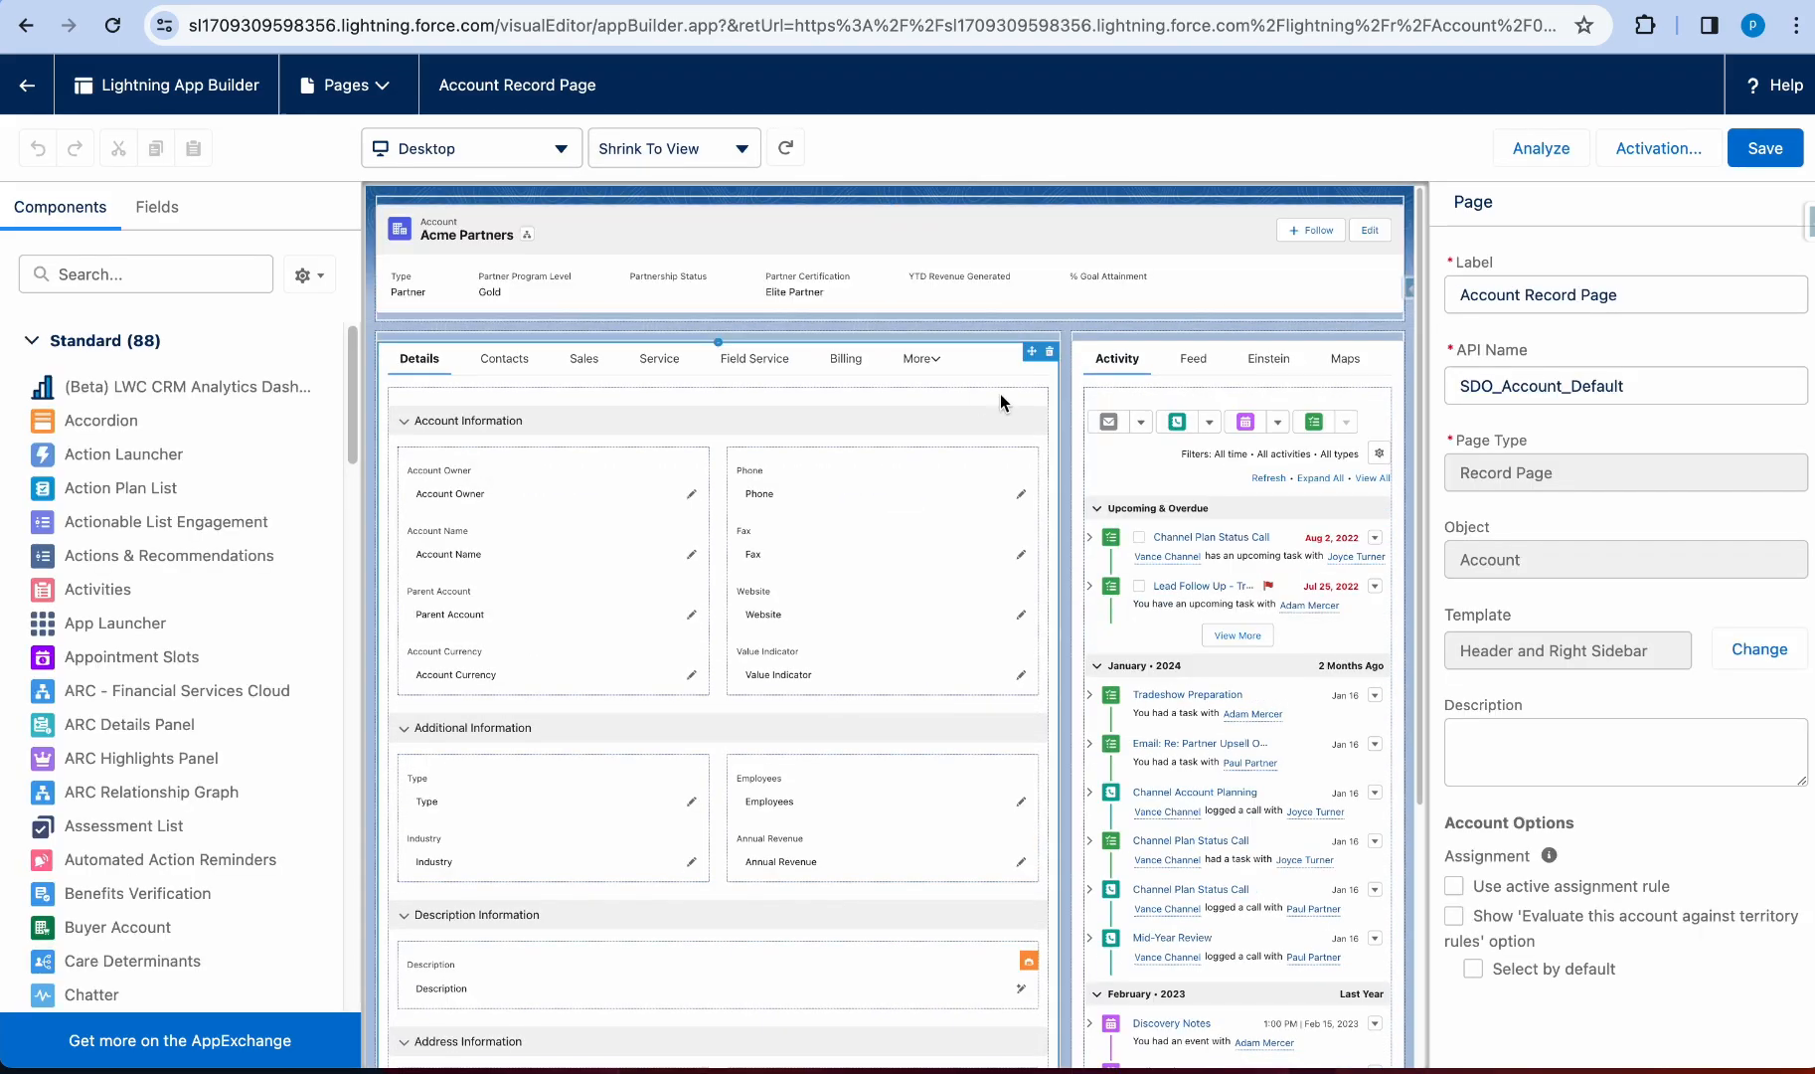
Step: Replace the Description field's prompt template with "Draft account summary for opportunities" and save the record page
scroll(843, 640, down, 1)
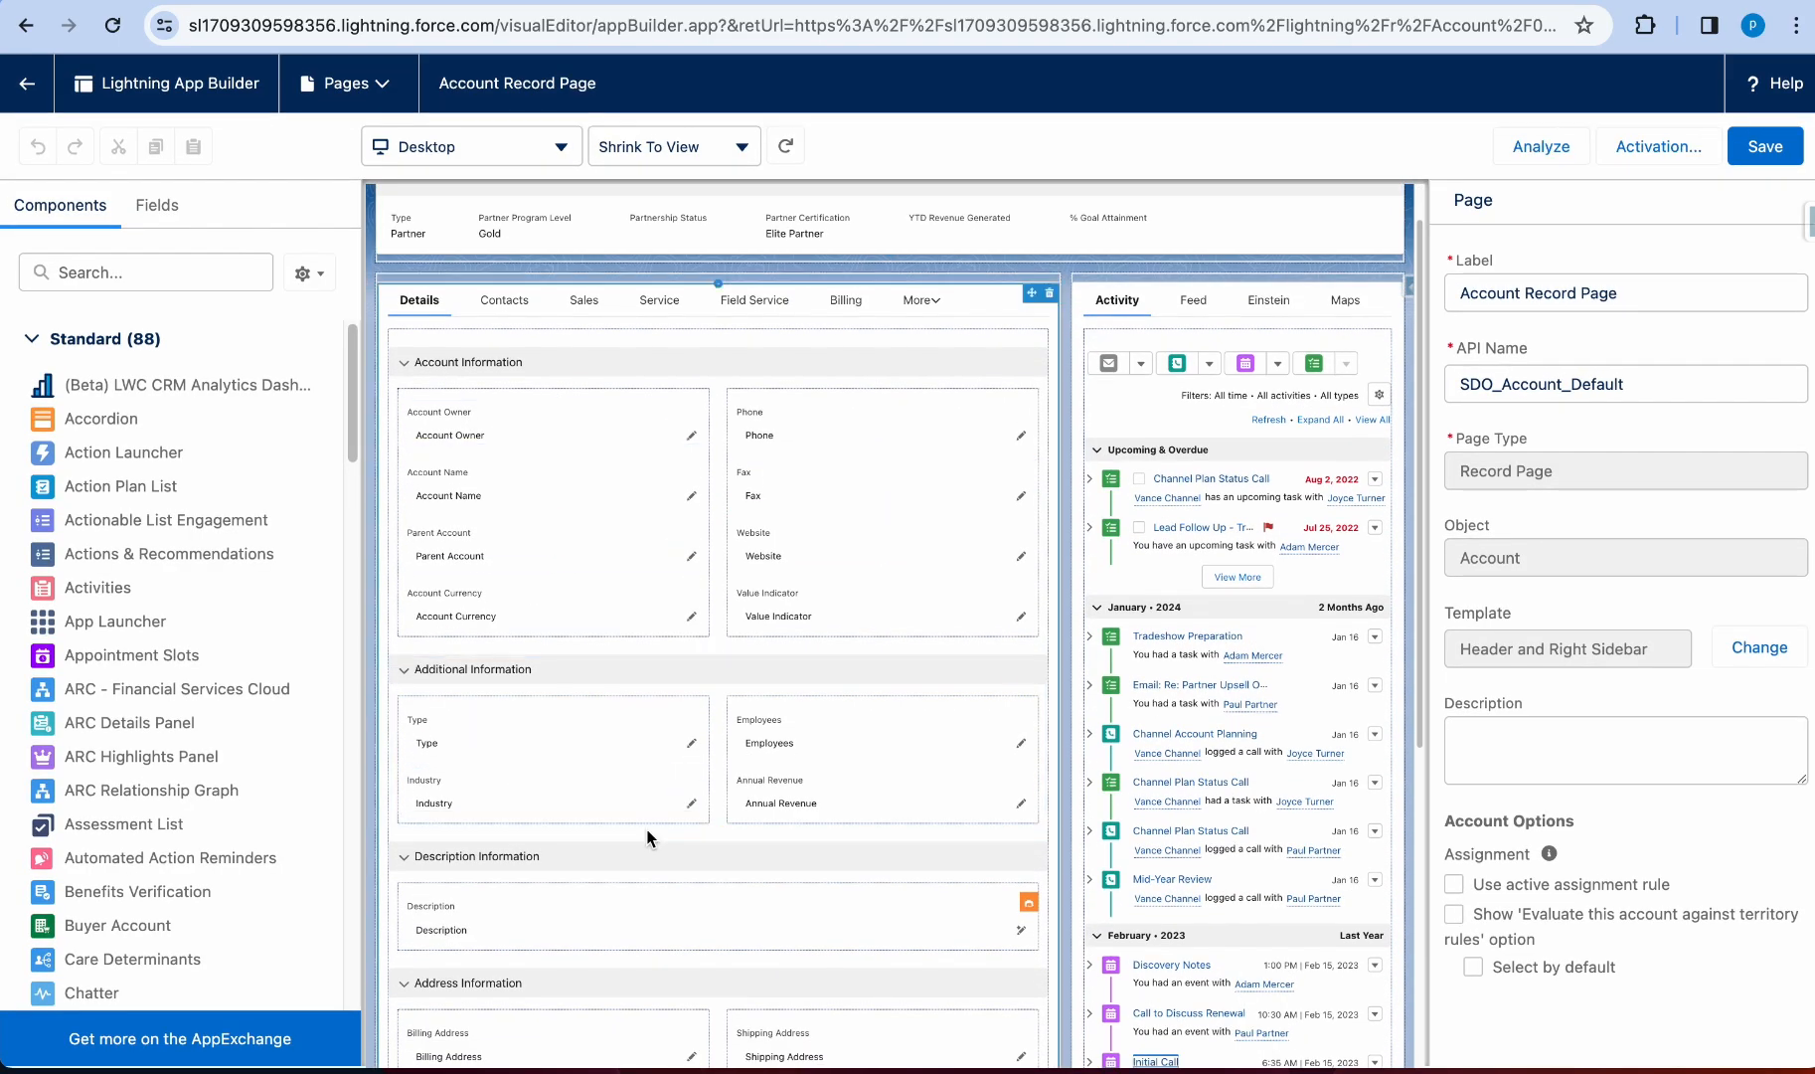
click(534, 923)
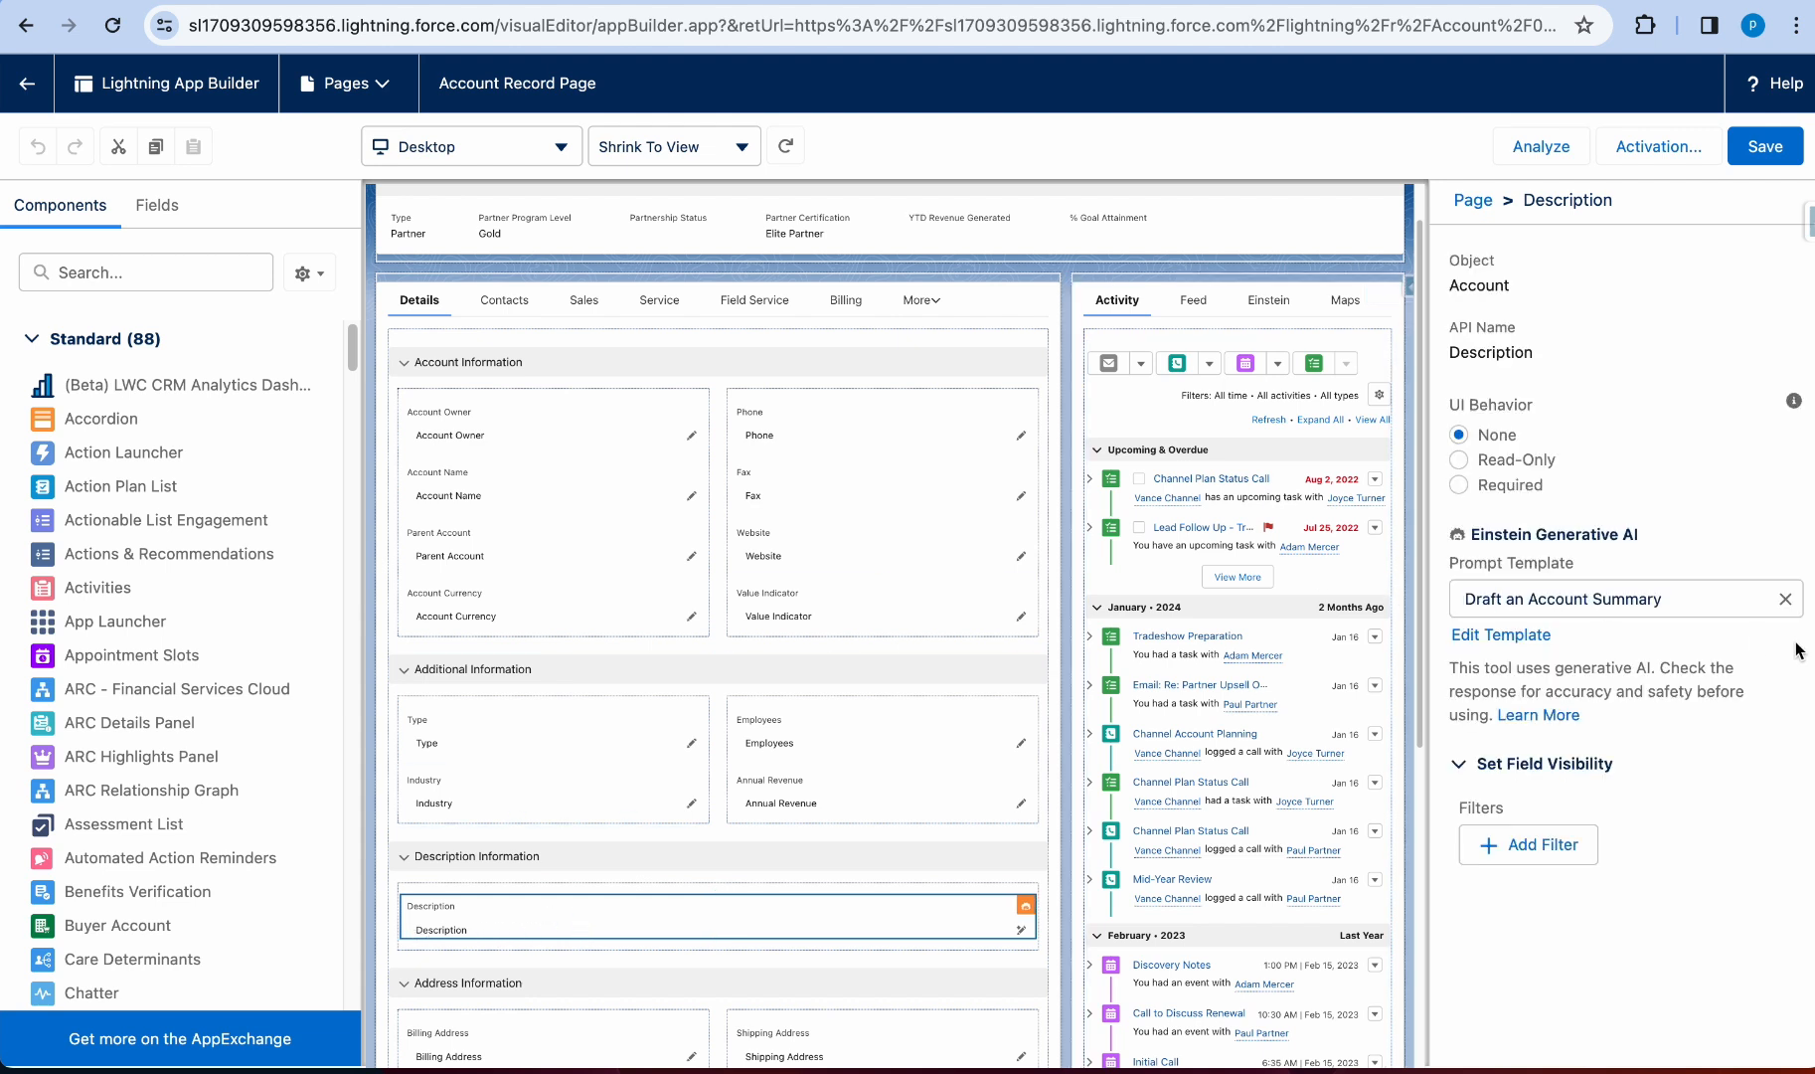
click(1786, 598)
click(1645, 536)
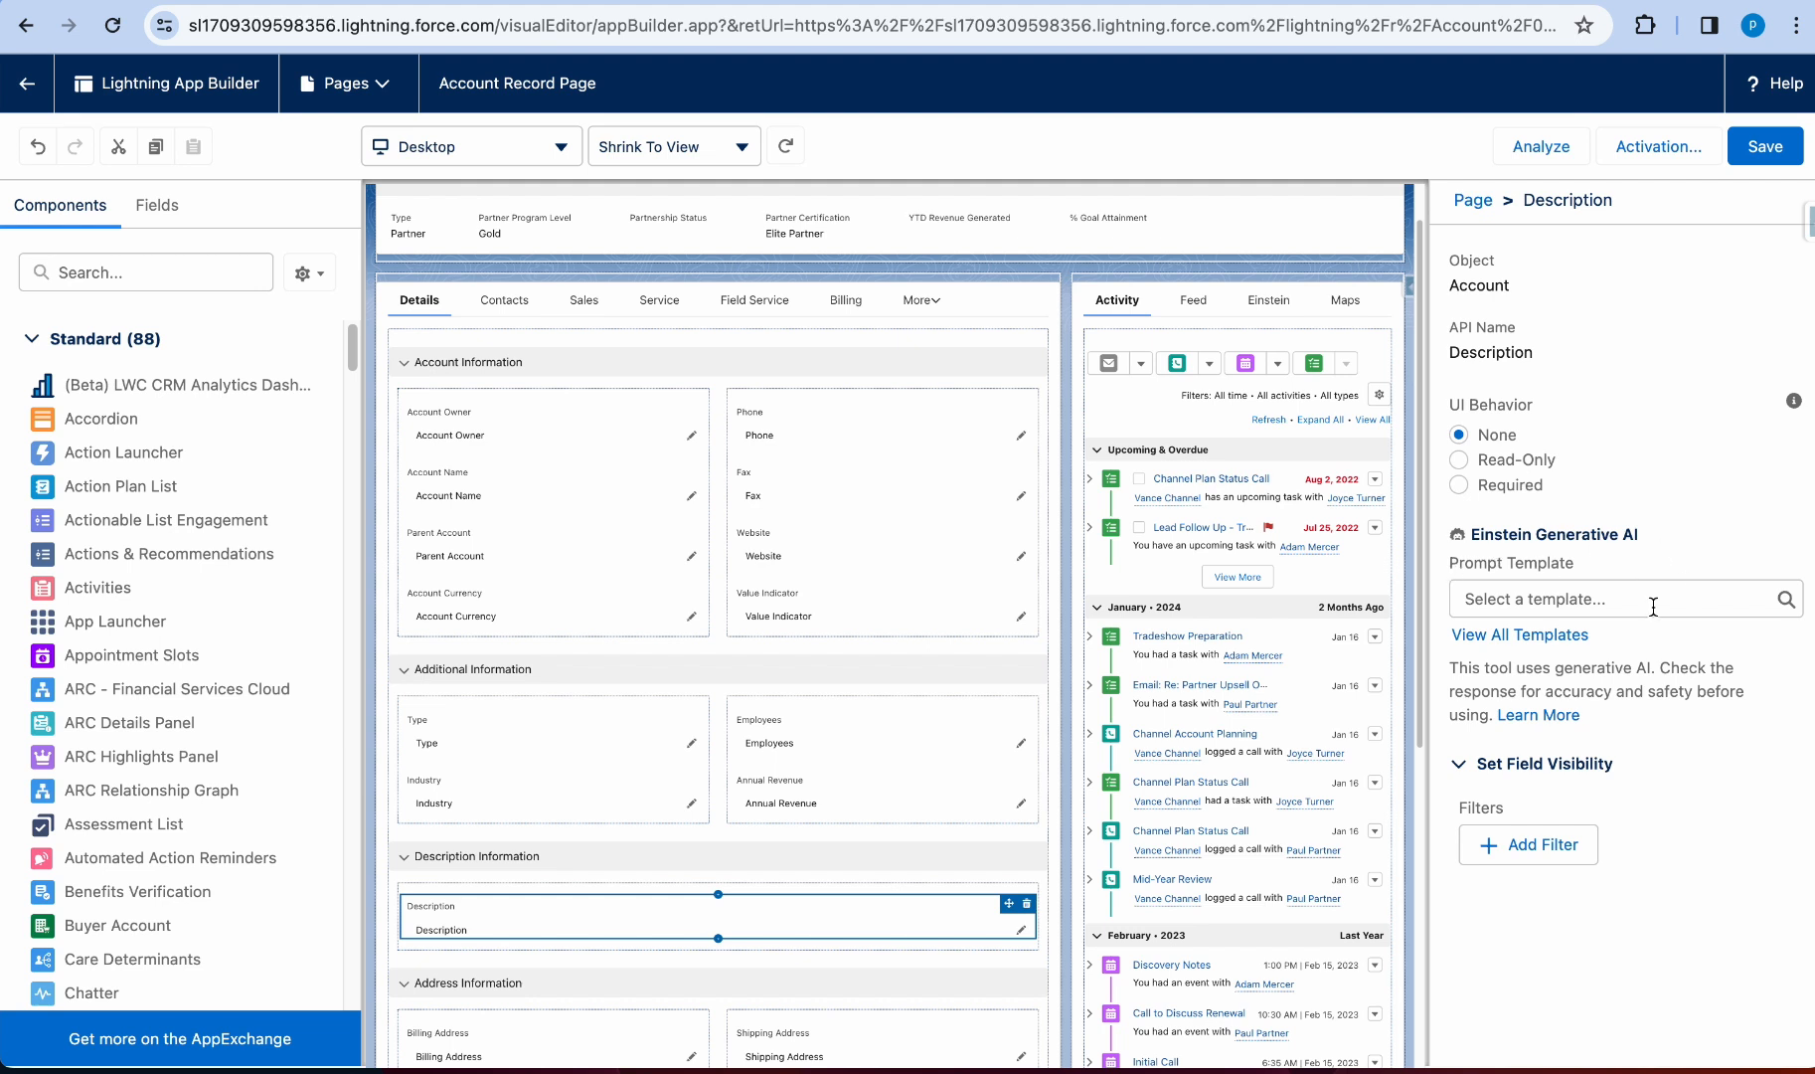
click(1584, 602)
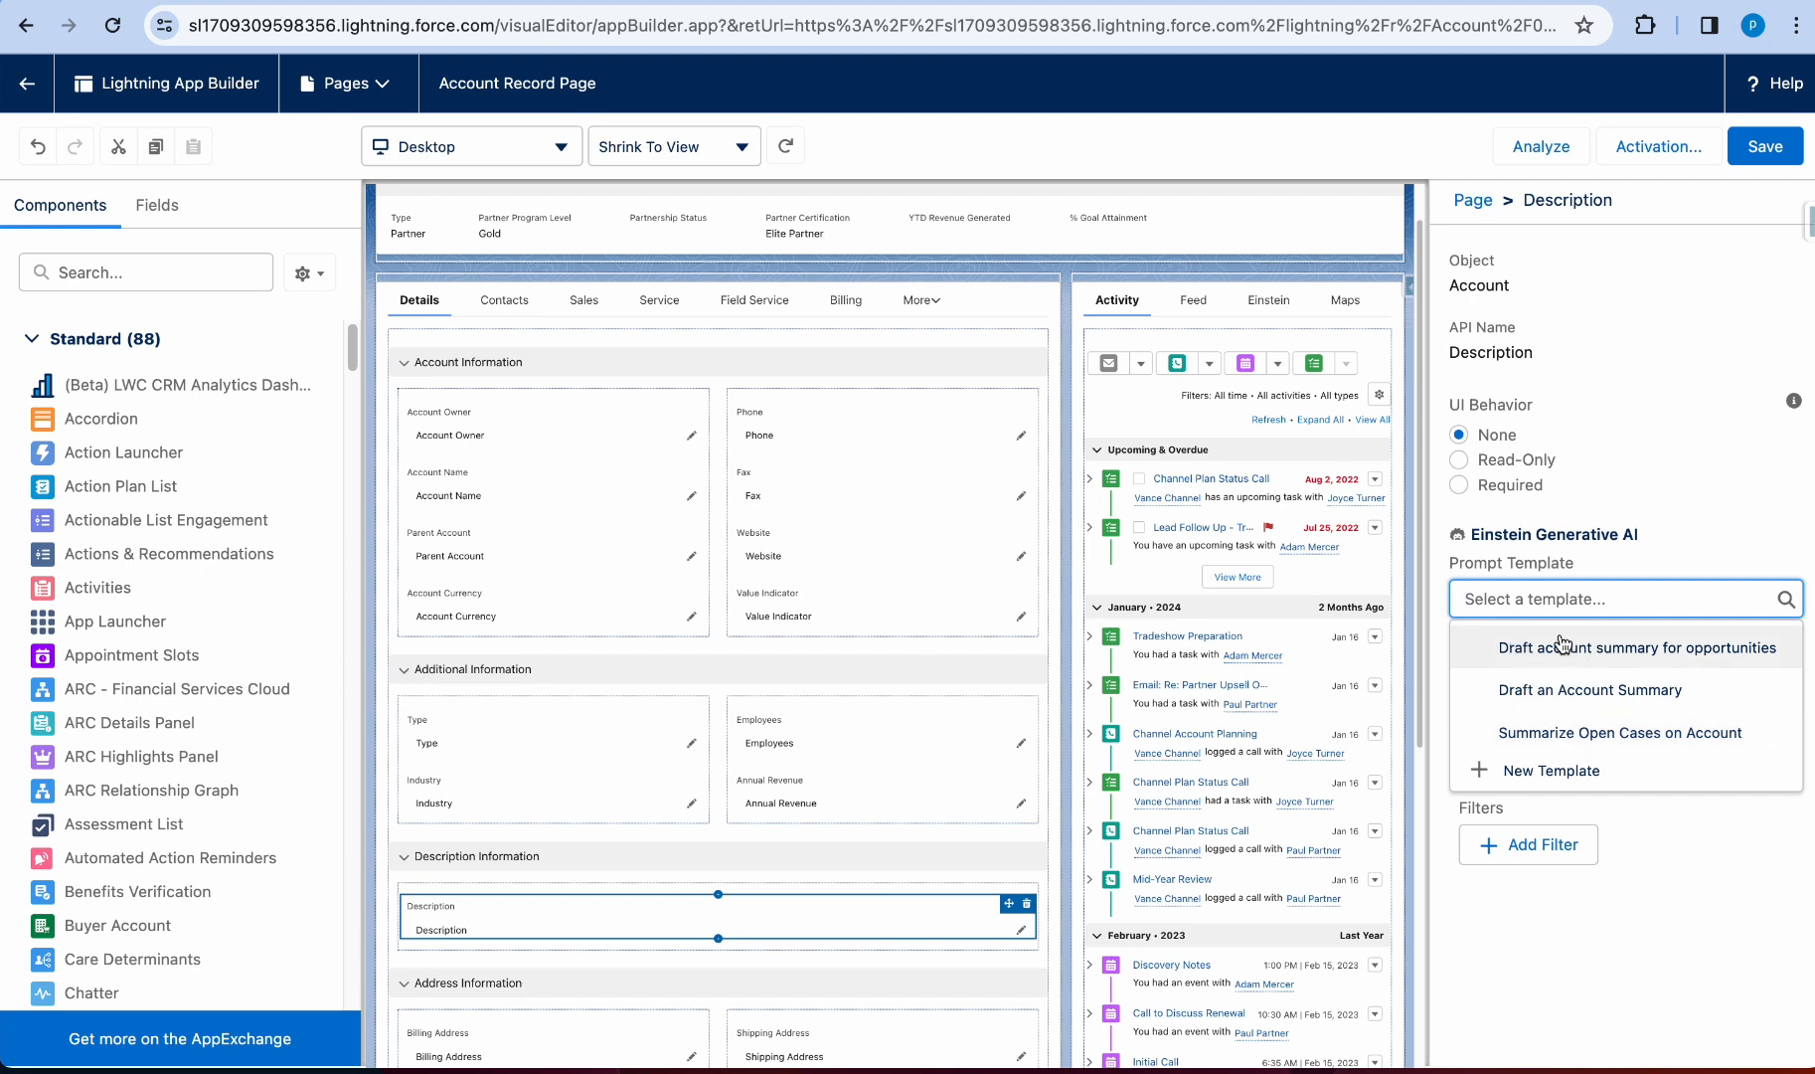
click(1698, 648)
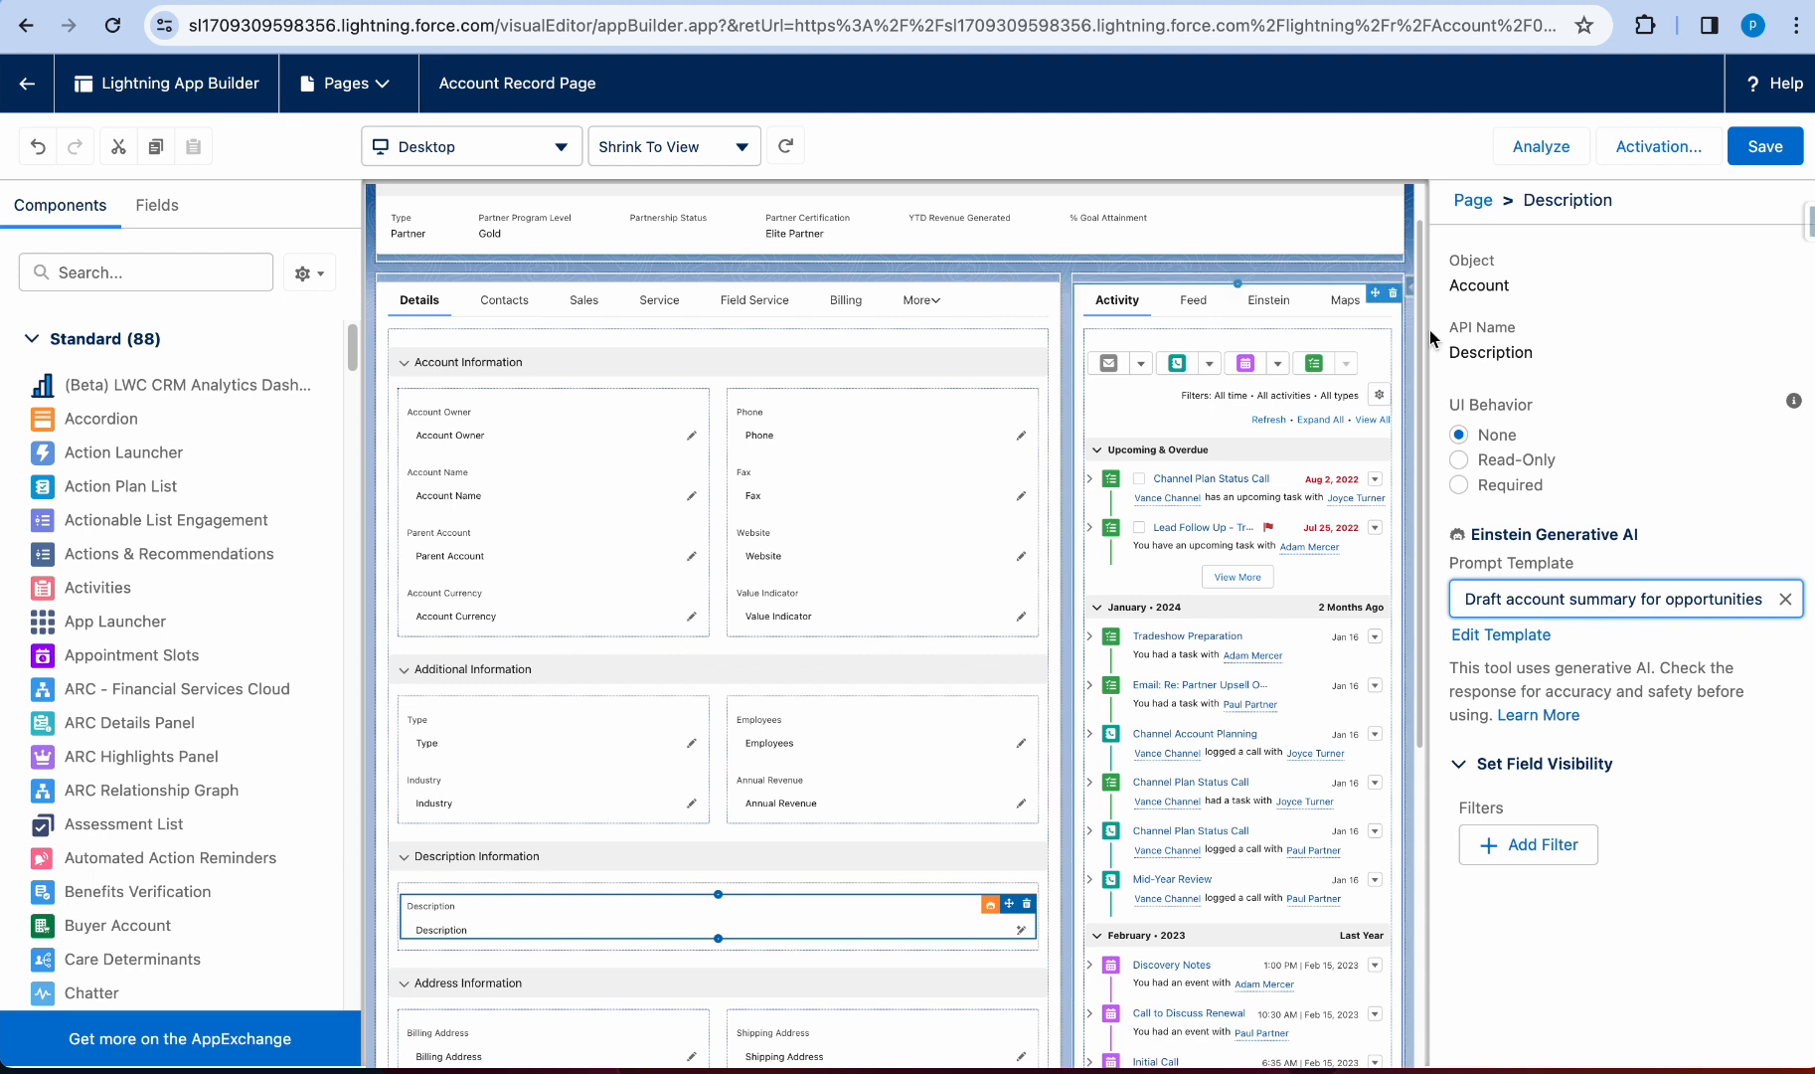
click(1768, 149)
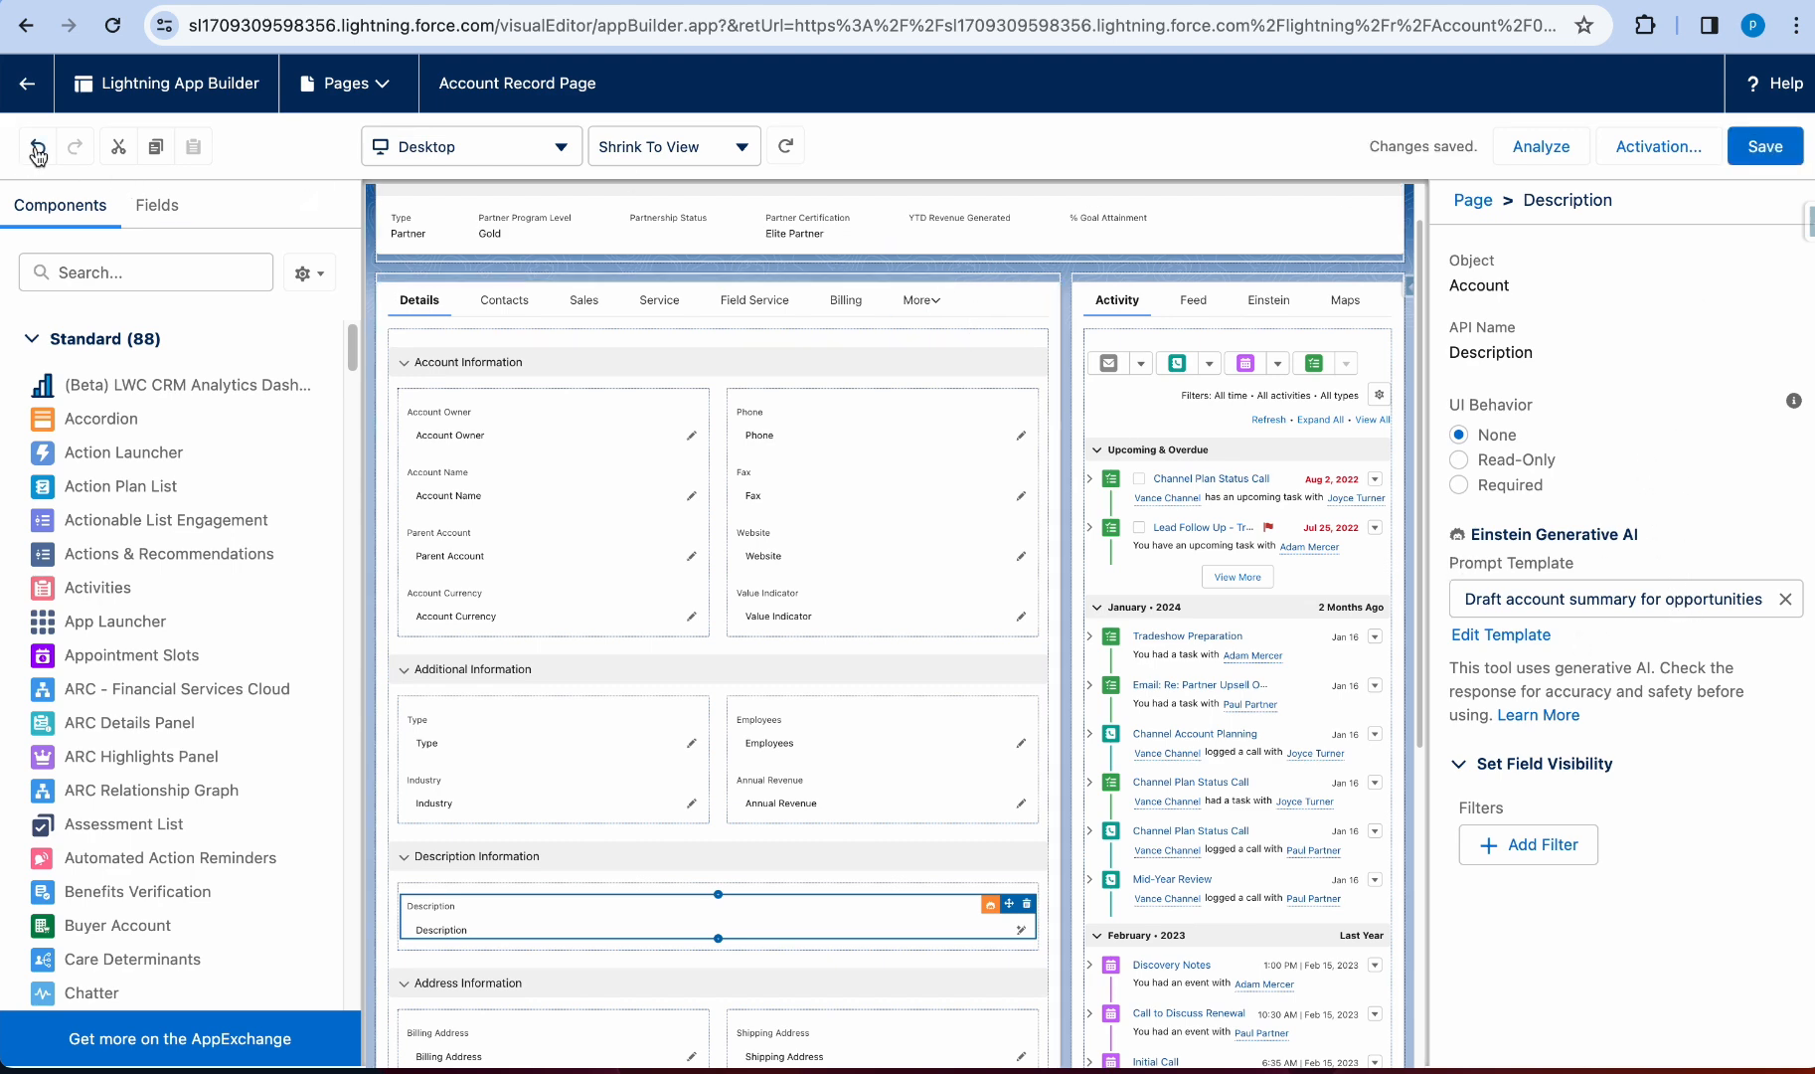
Step: Return to the Acme Partners record and review the existing text in its Description field
click(28, 89)
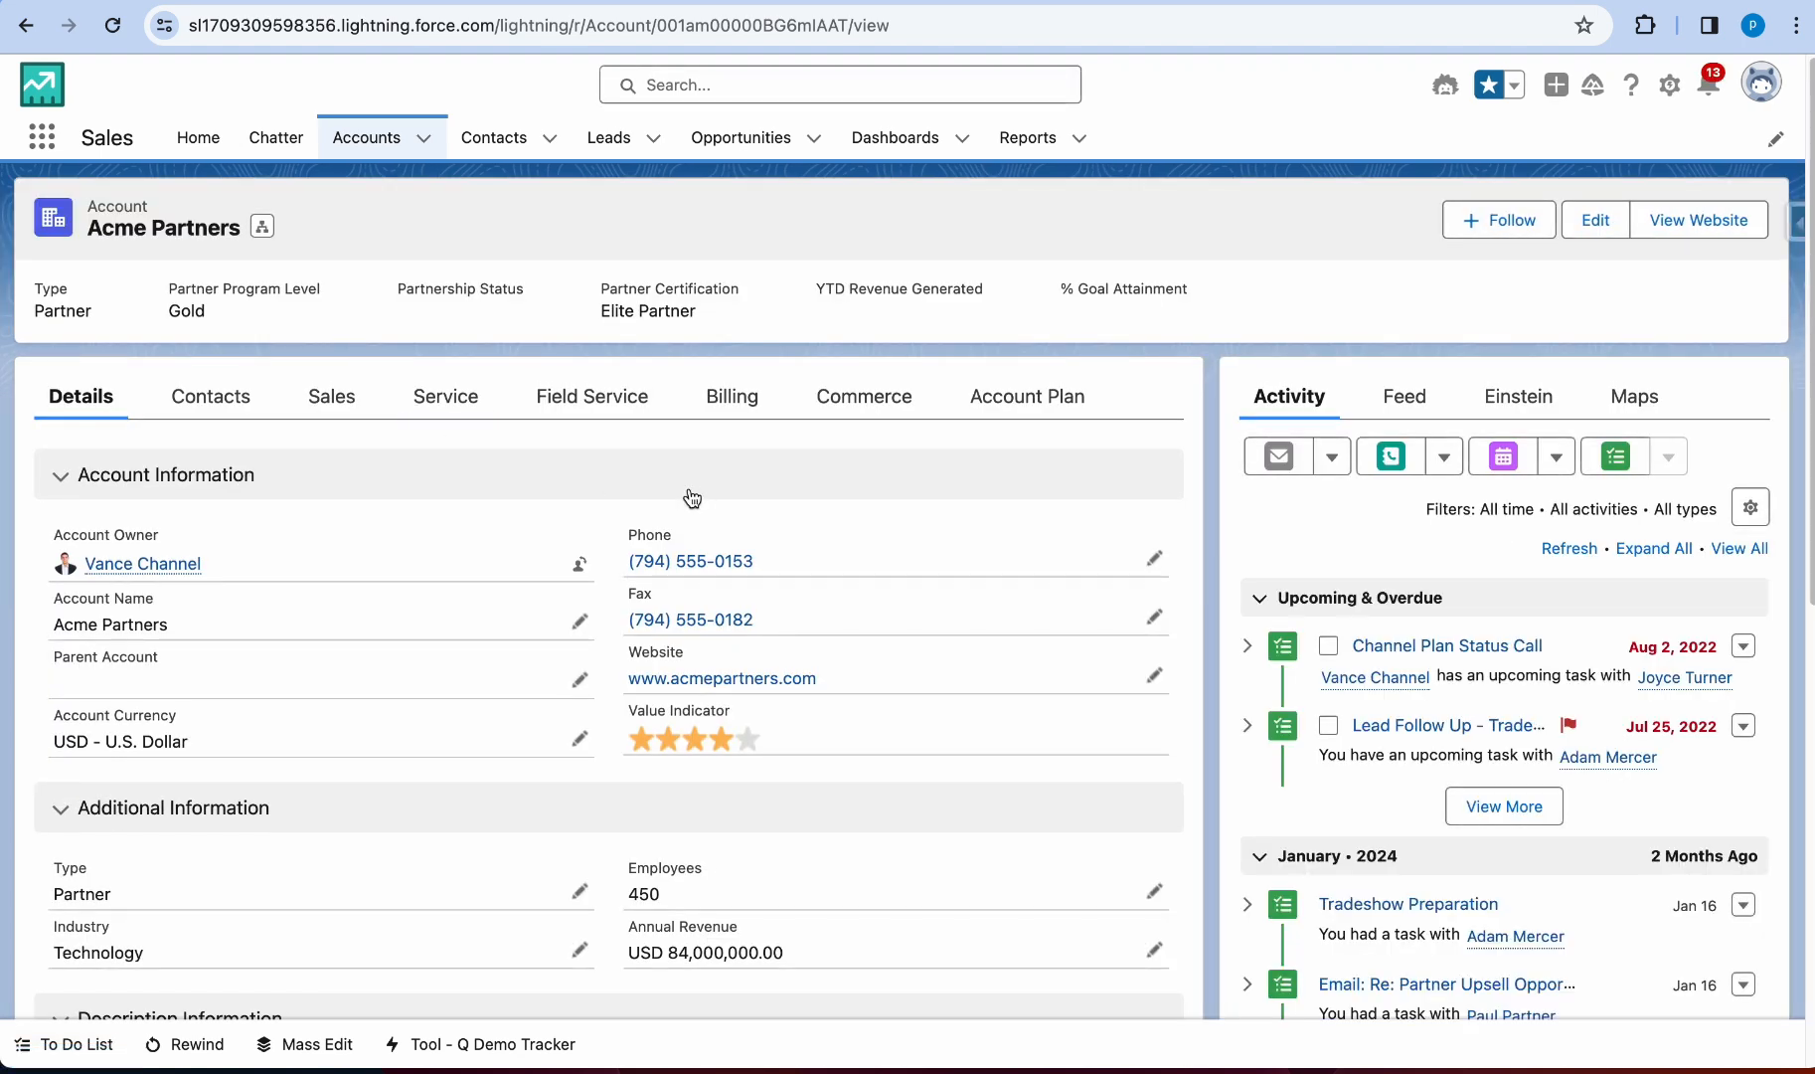
scroll(503, 624, down, 2)
scroll(380, 656, down, 2)
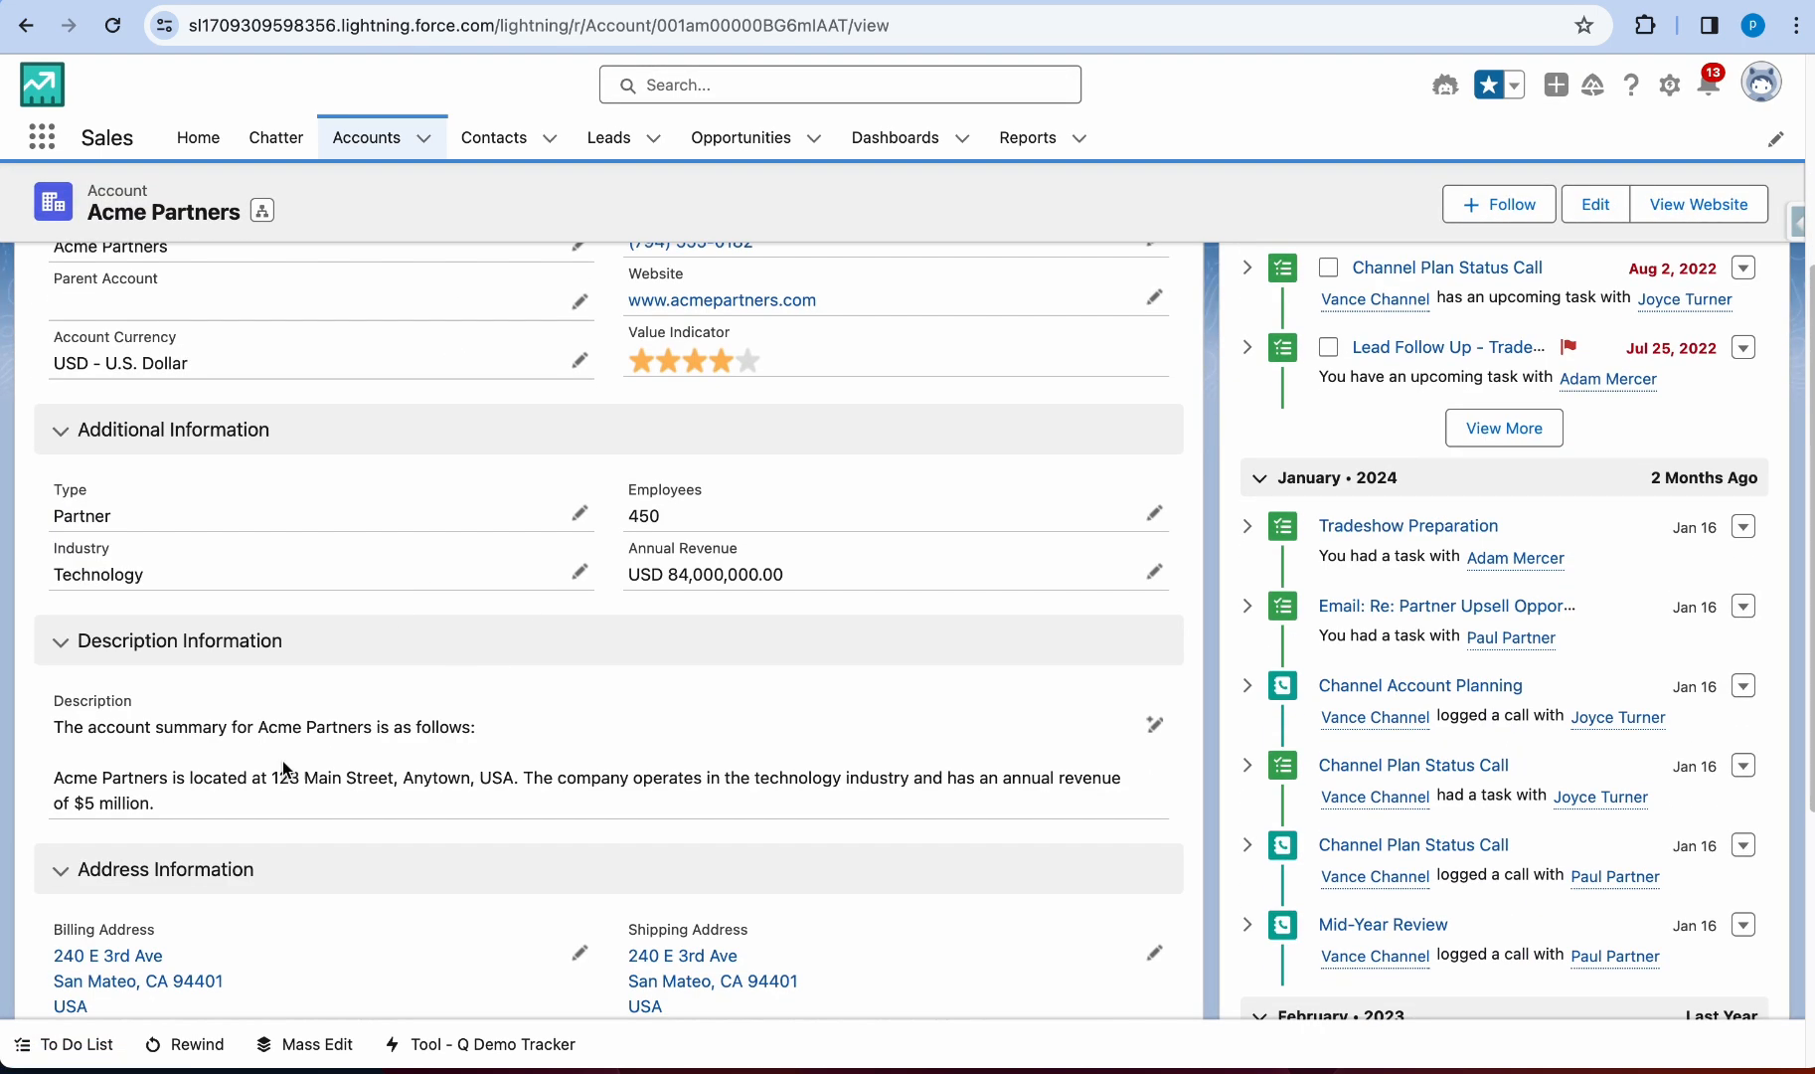
drag(51, 726, 221, 803)
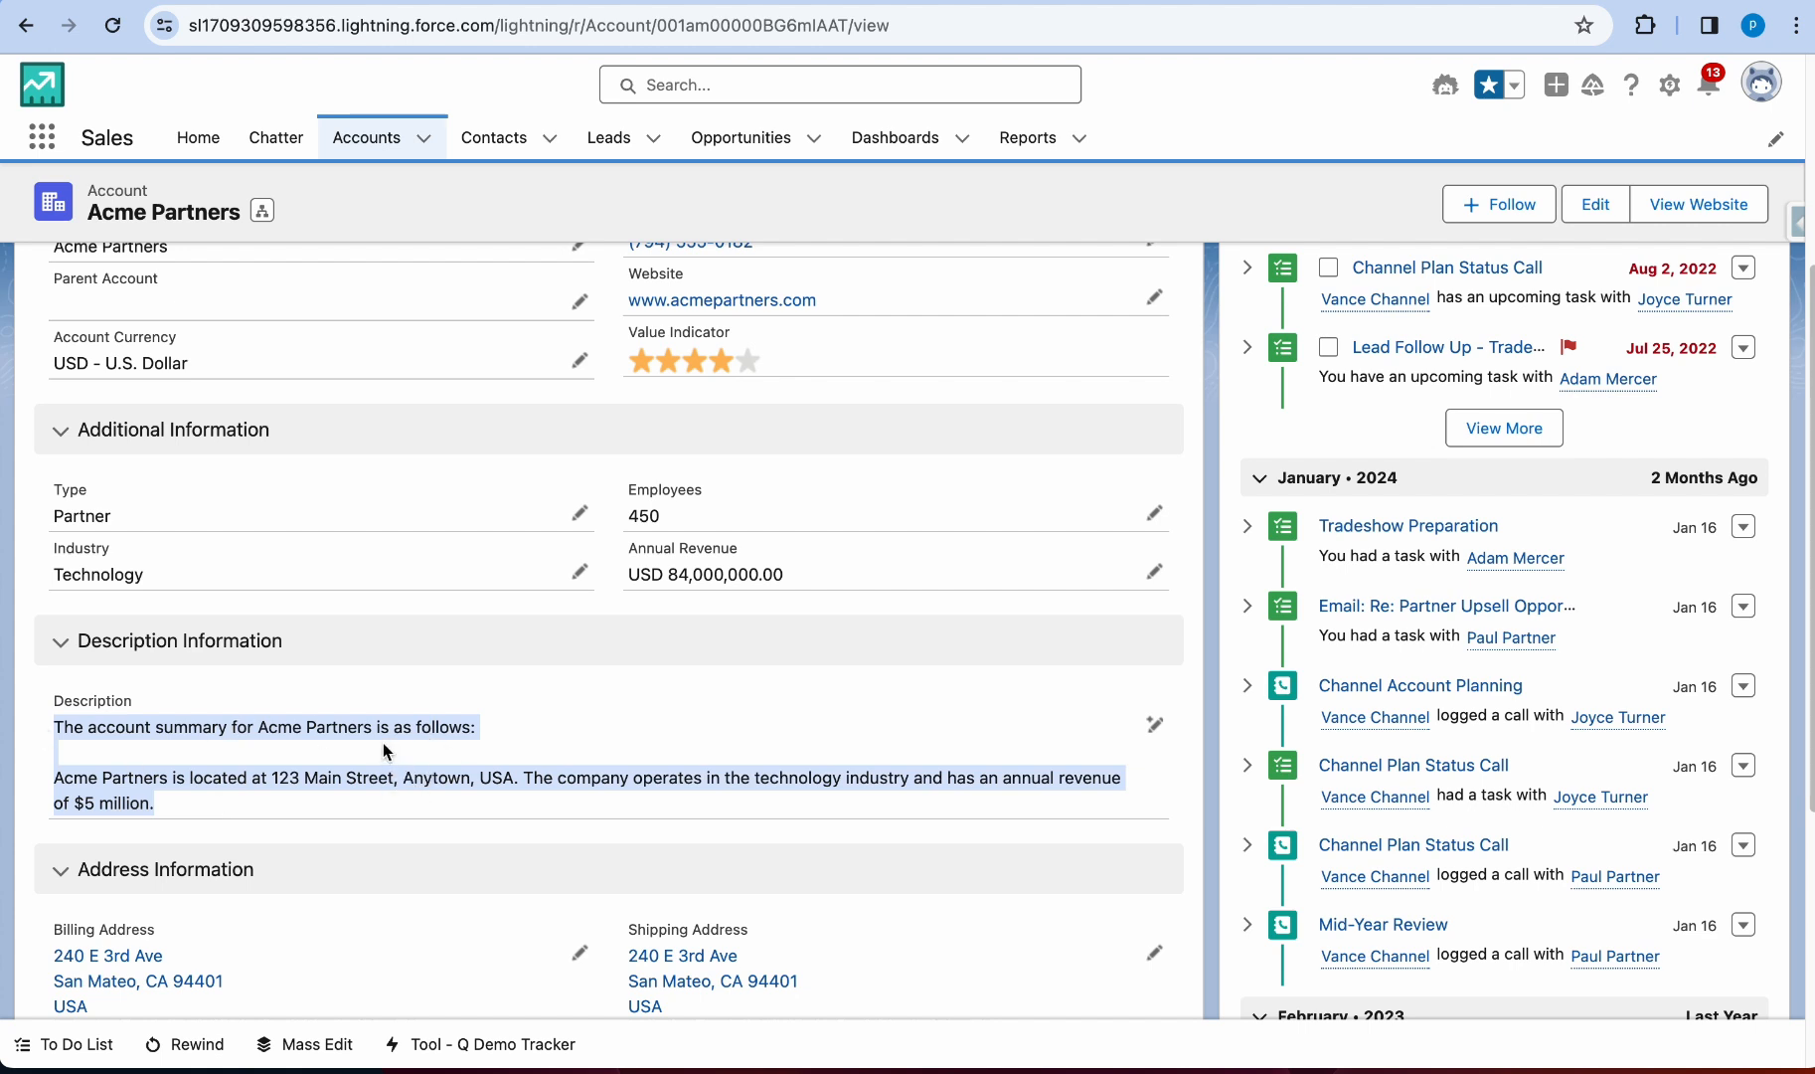
Step: Edit the account's Description, generate new text for it with Einstein, and use the generated response in the field
click(1154, 725)
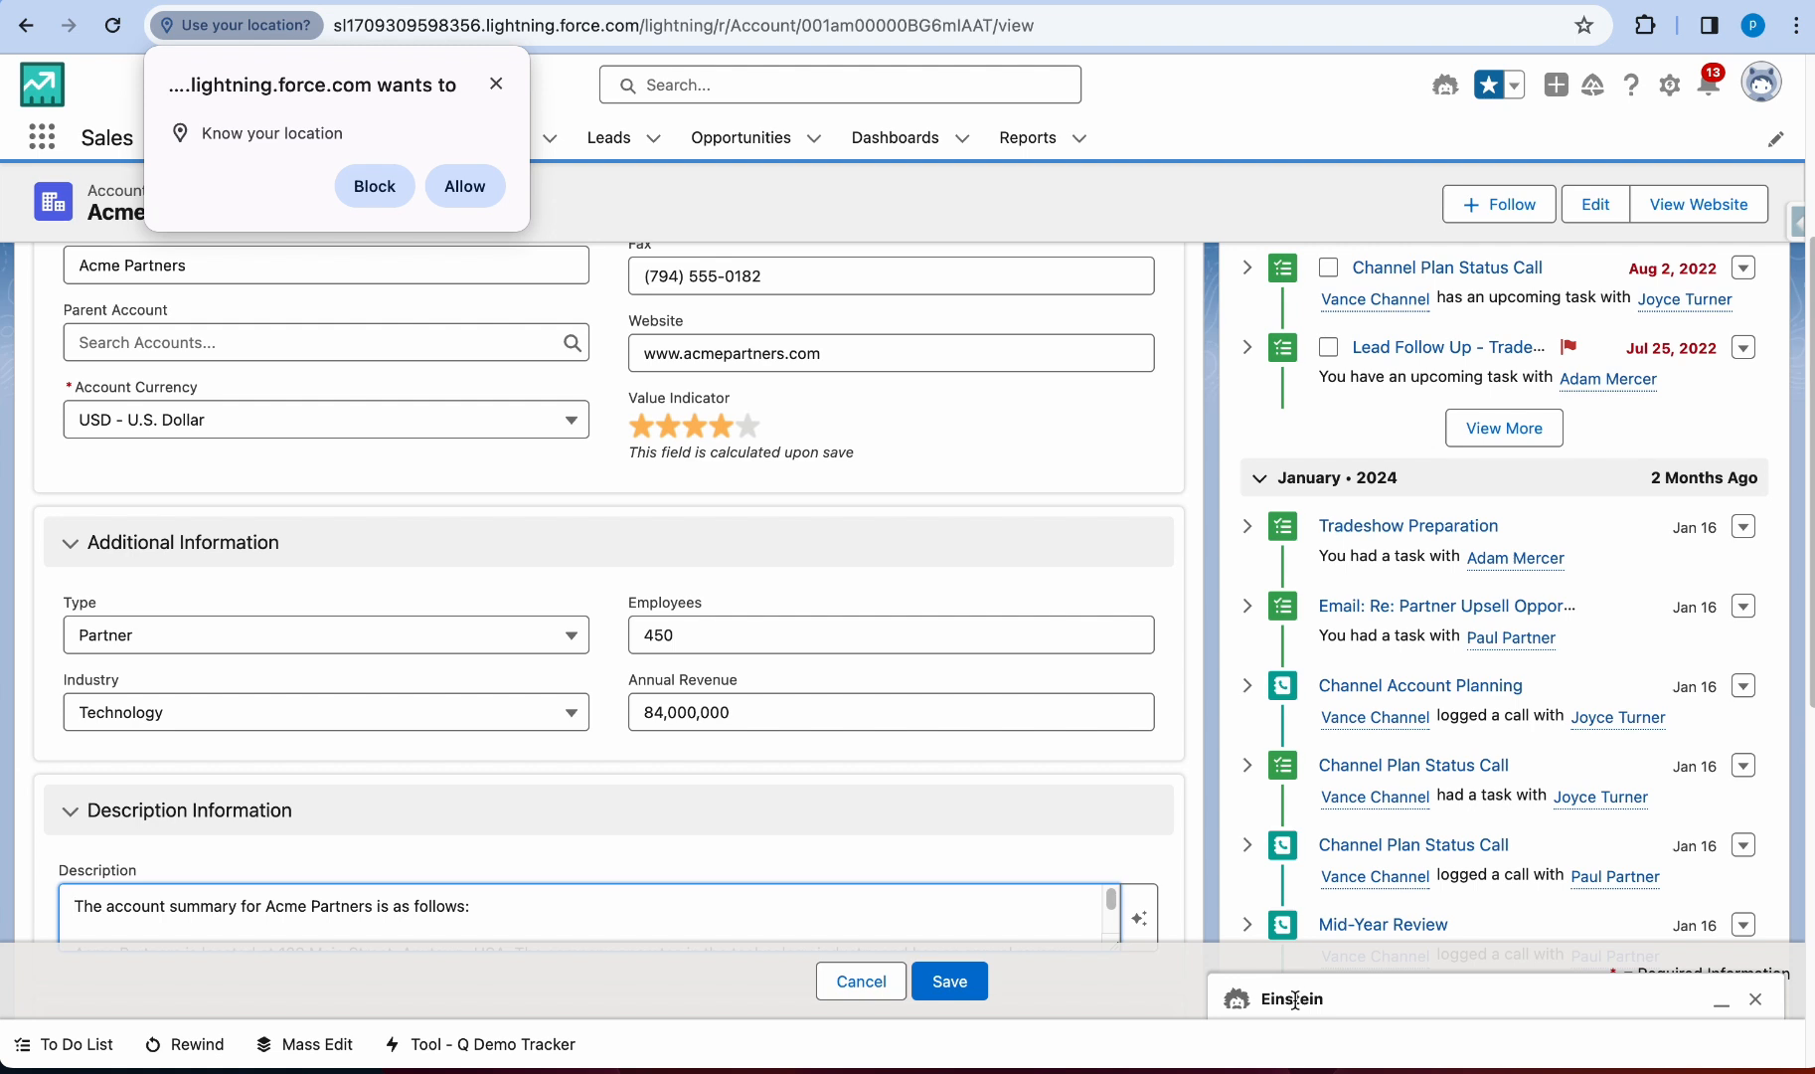
click(1125, 899)
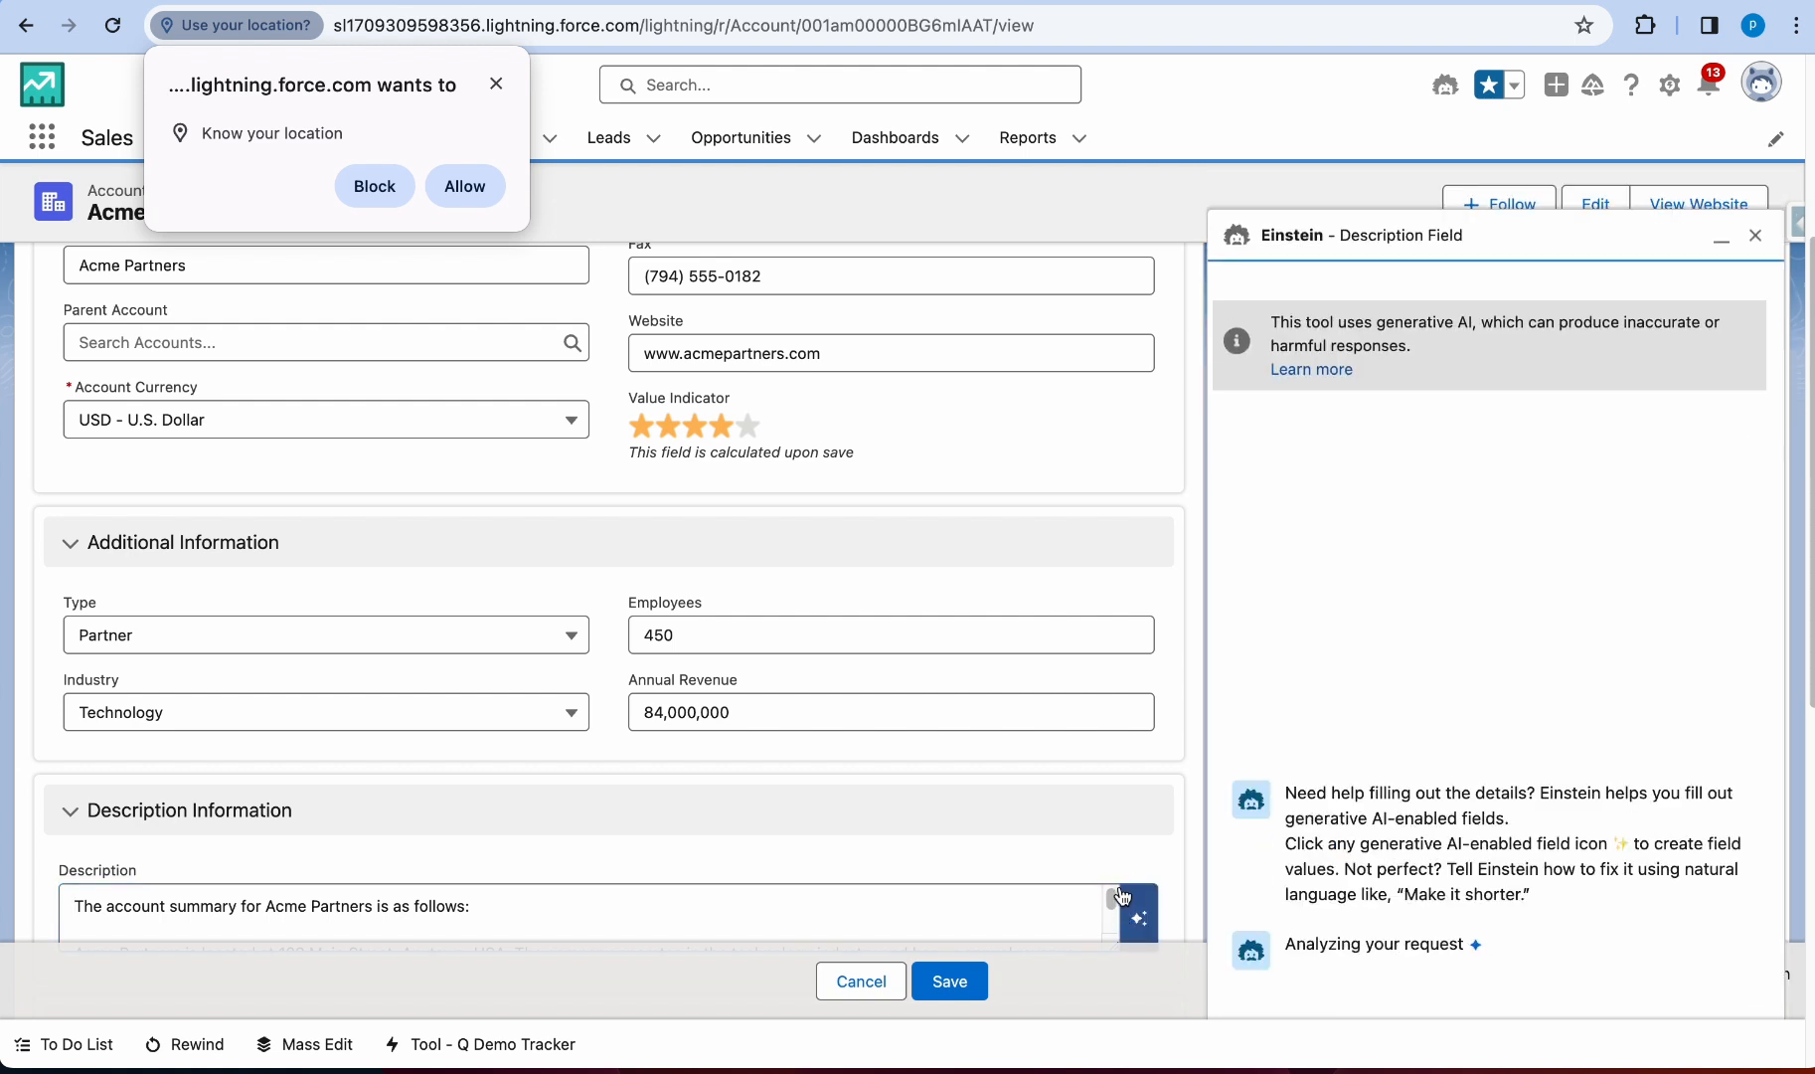
click(495, 84)
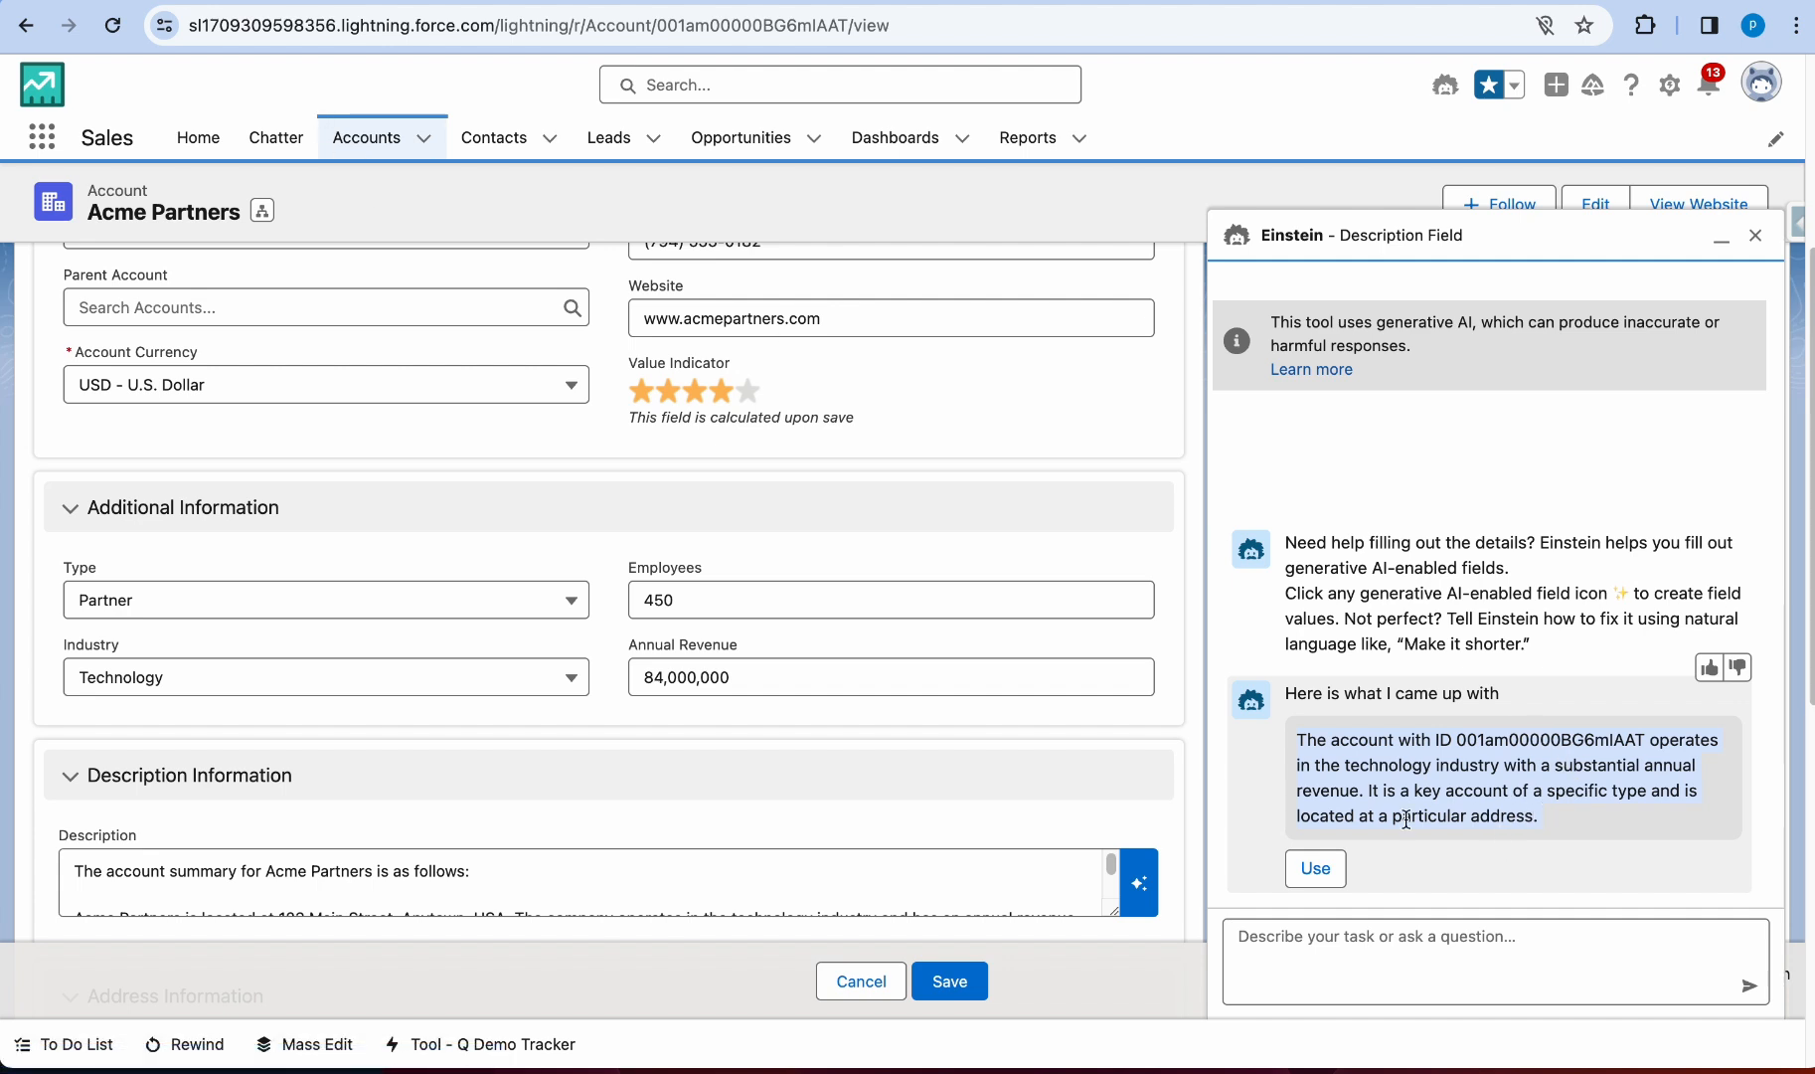
click(1310, 875)
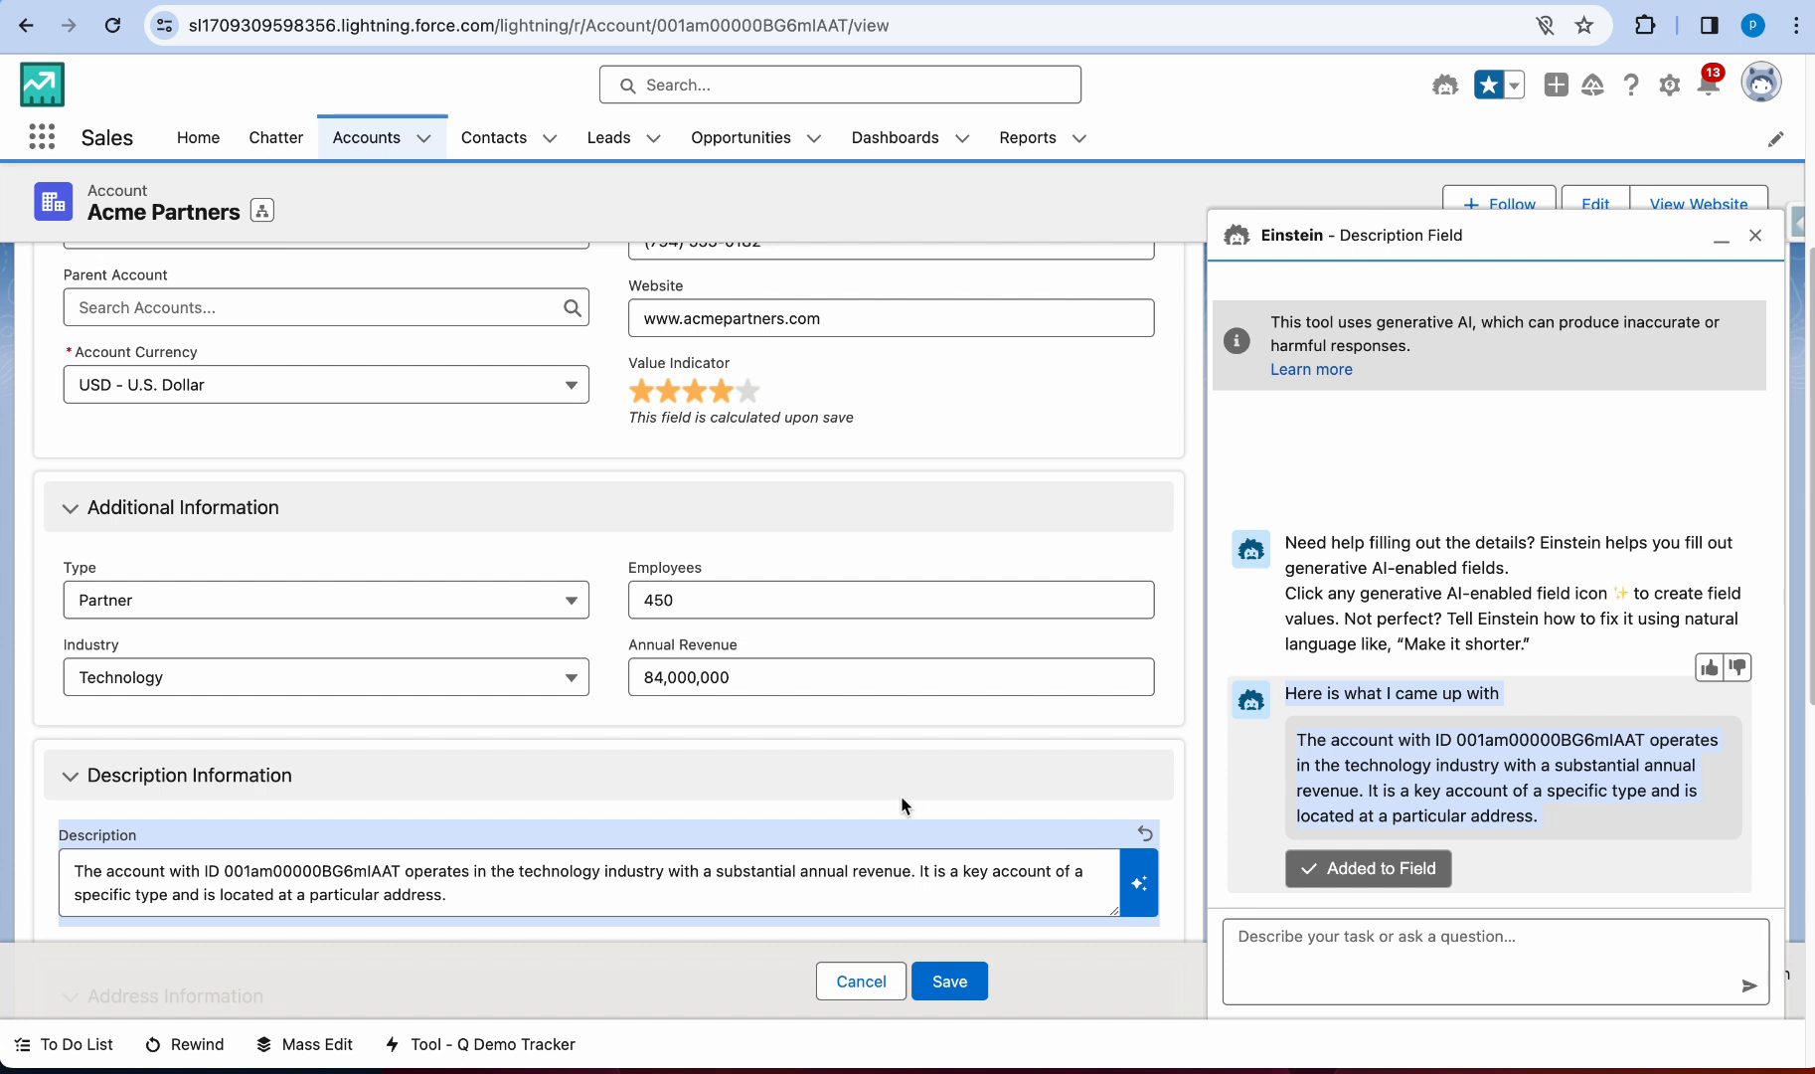
Step: Remove the "with ID" phrase and the record ID from the Description so it starts "The account operates"
scroll(900, 796, down, 1)
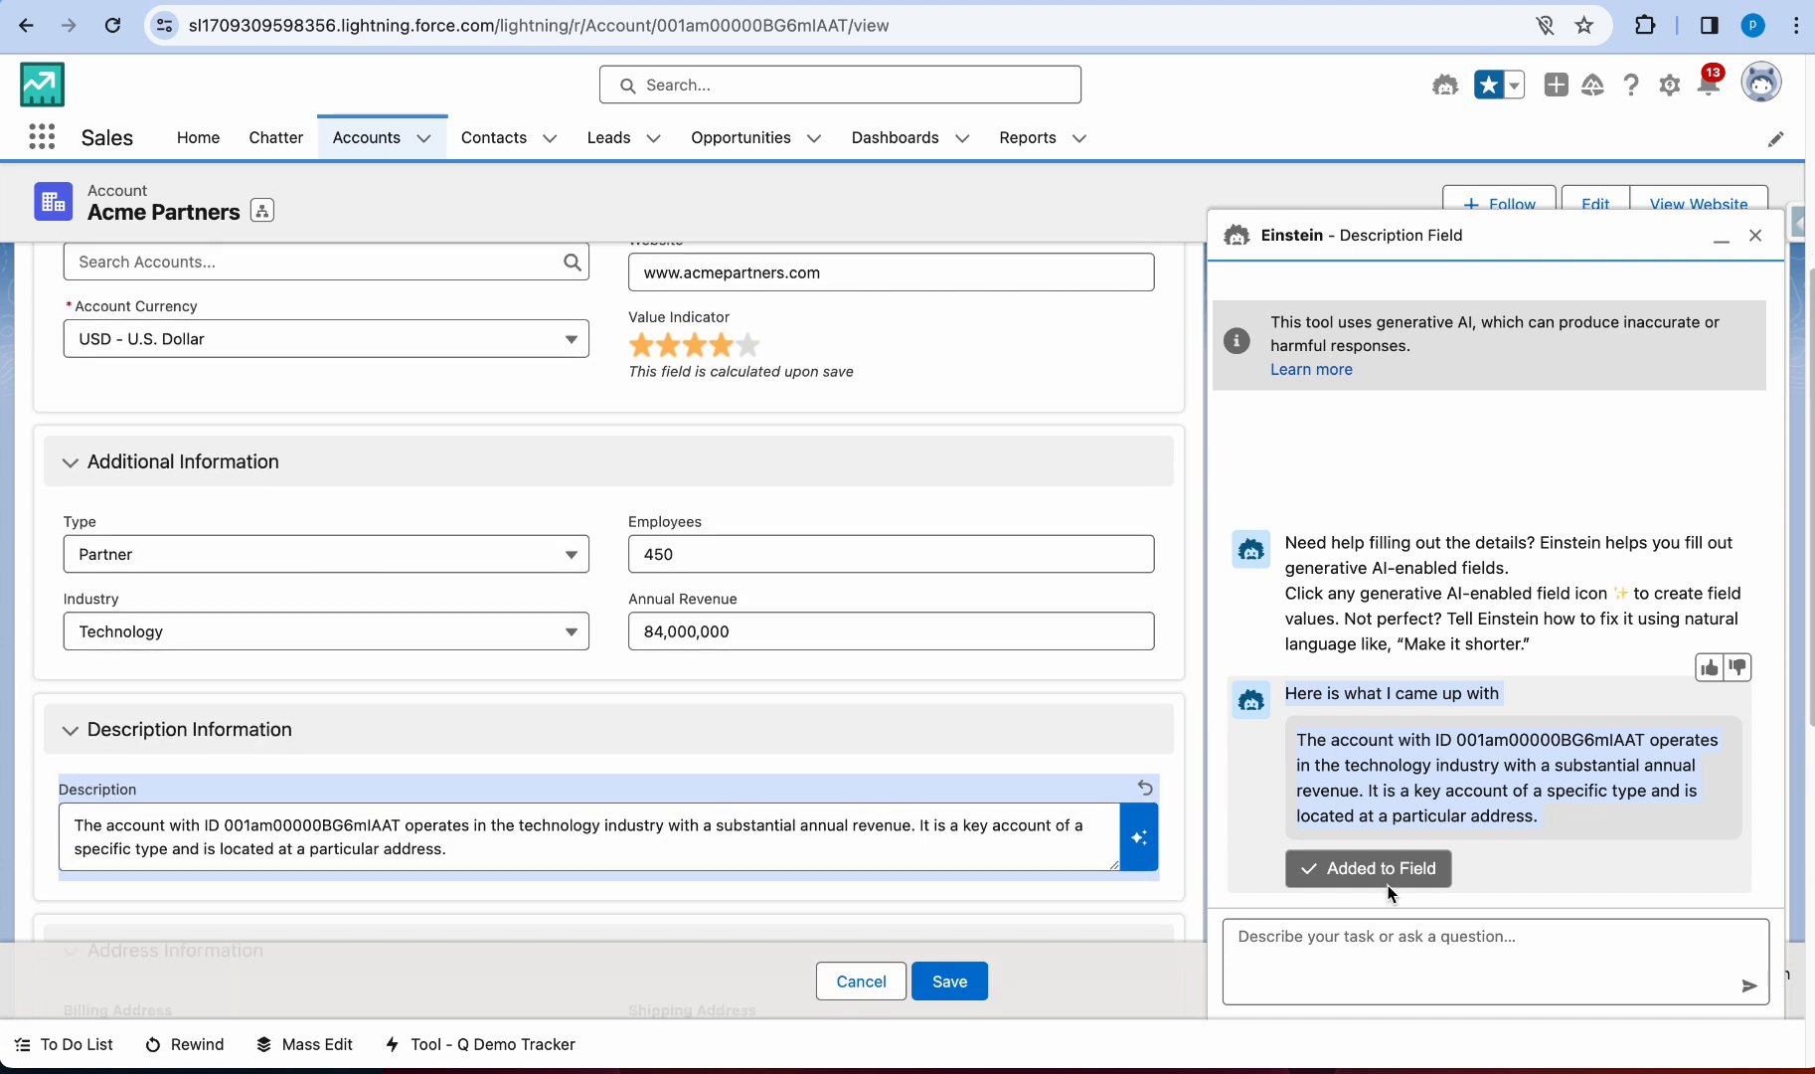
drag(404, 831, 238, 818)
key(BackSpace)
key(BackSpace)
key(BackSpace)
key(BackSpace)
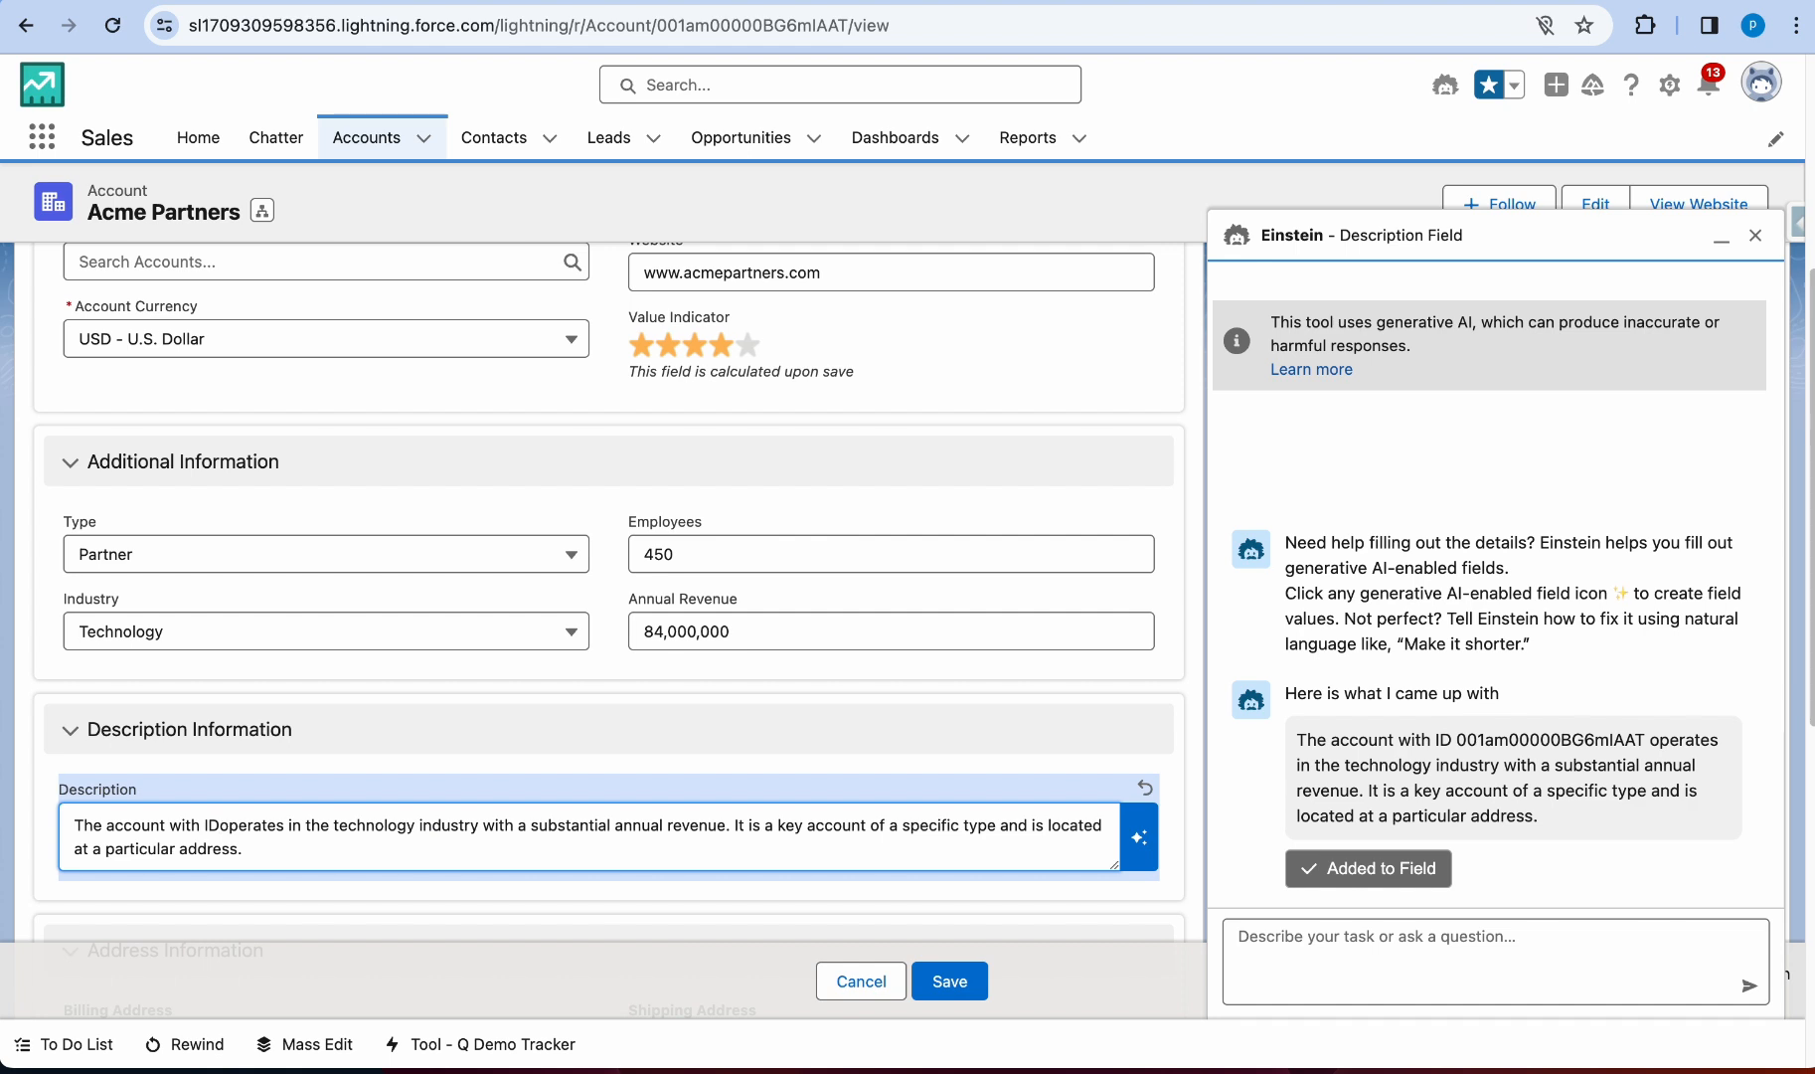
key(BackSpace)
key(BackSpace)
key(BackSpace)
key(BackSpace)
key(BackSpace)
key(BackSpace)
key(BackSpace)
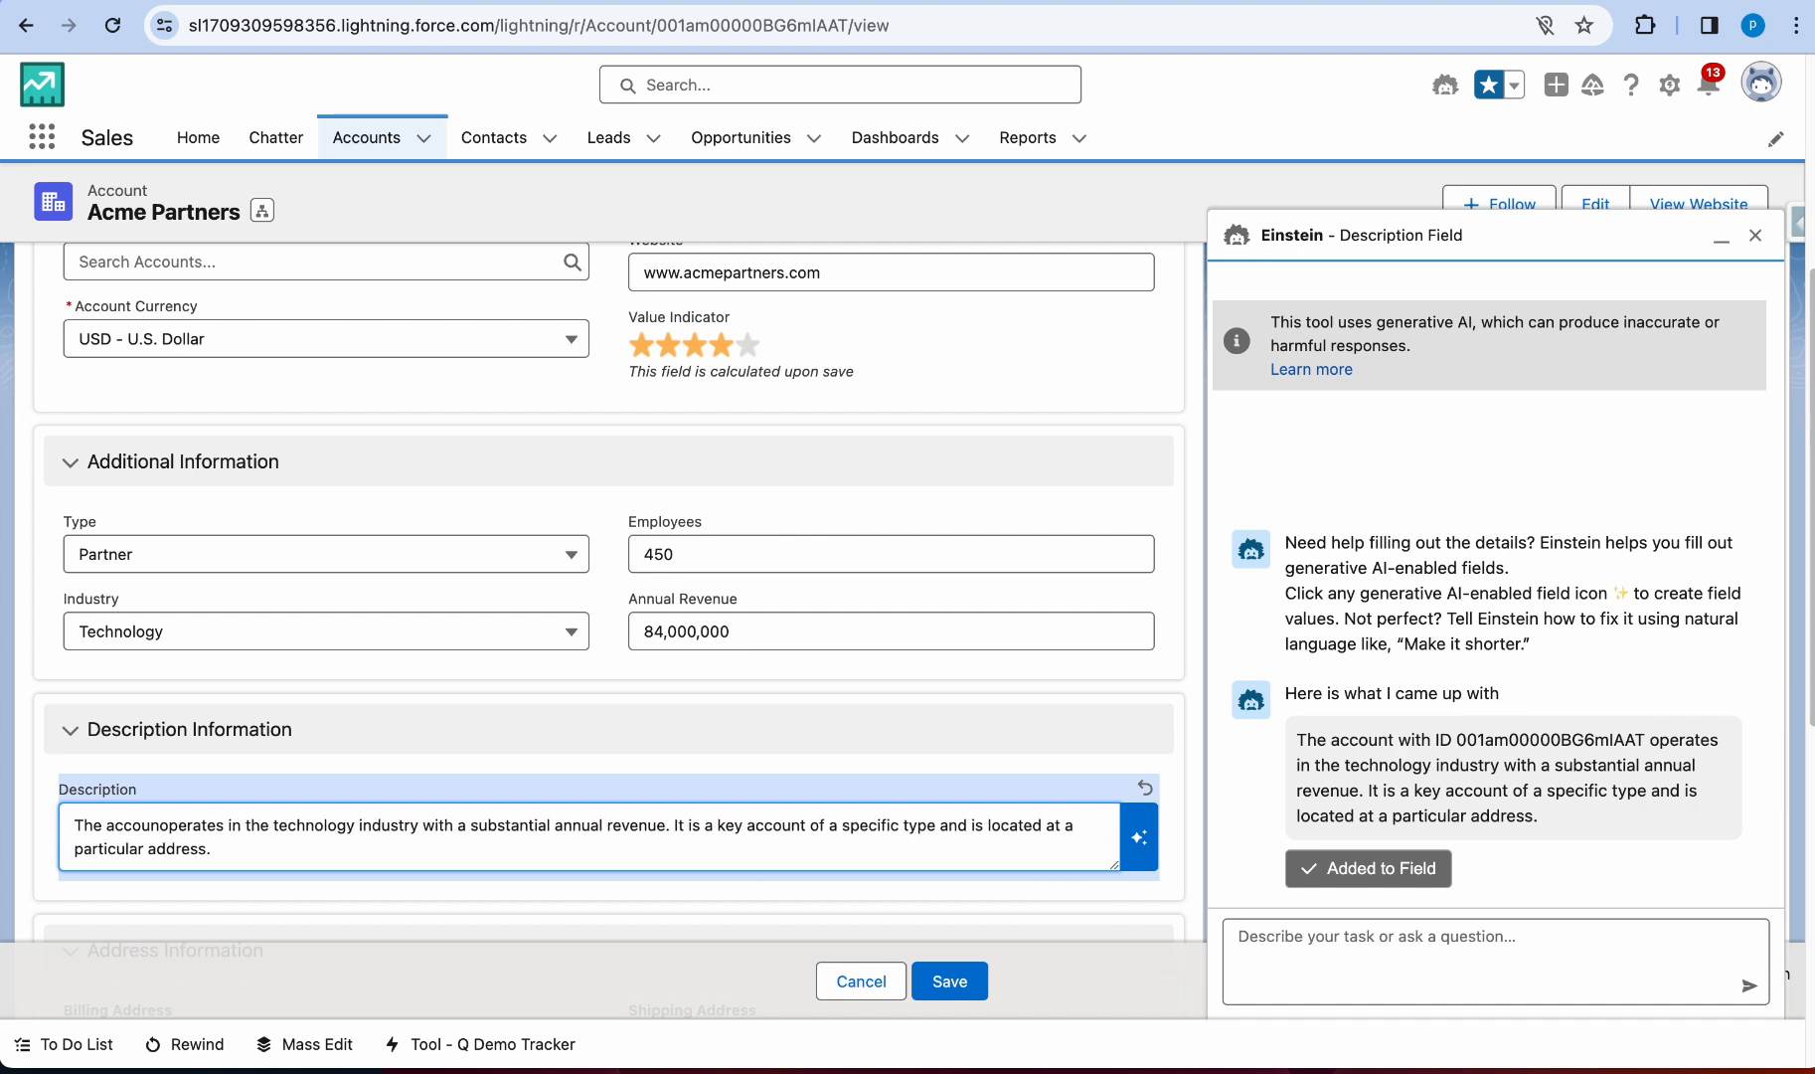
text(t)
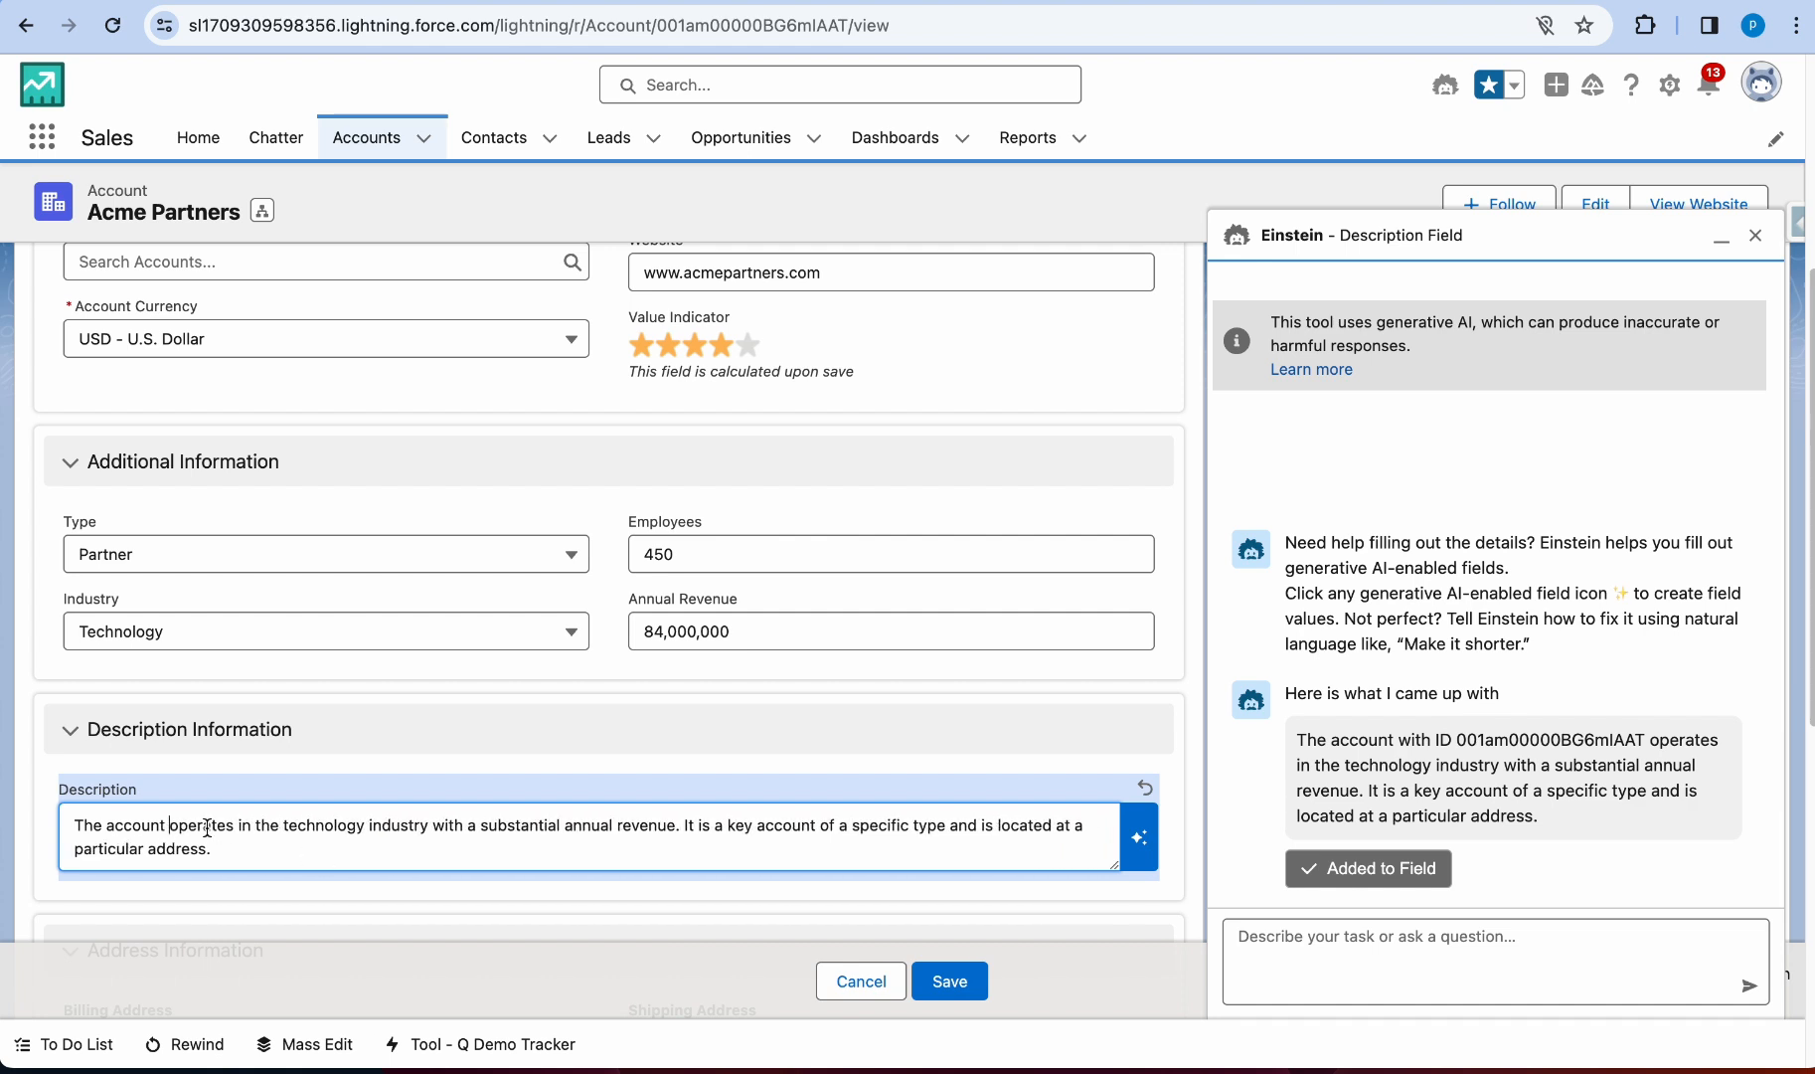
Step: Review the shortened Description text and save the Acme Partners account
drag(171, 825, 235, 851)
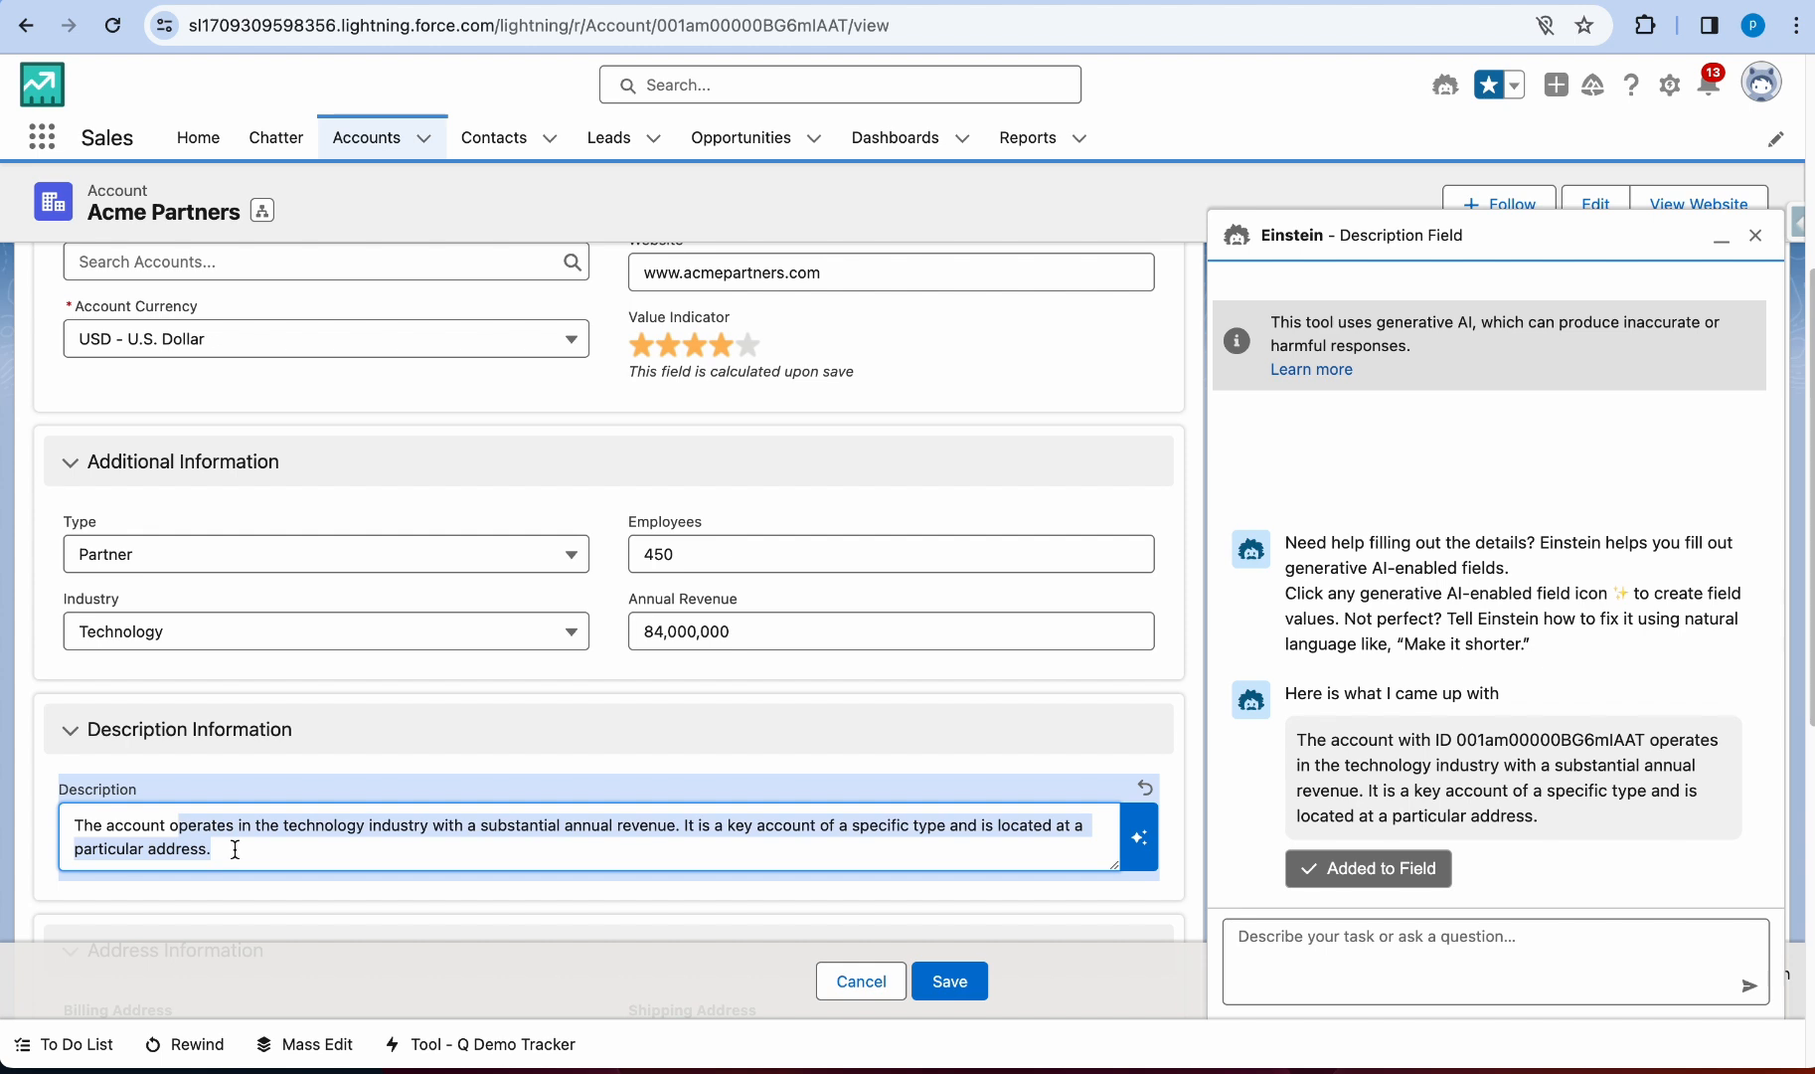
scroll(845, 825, down, 2)
click(449, 673)
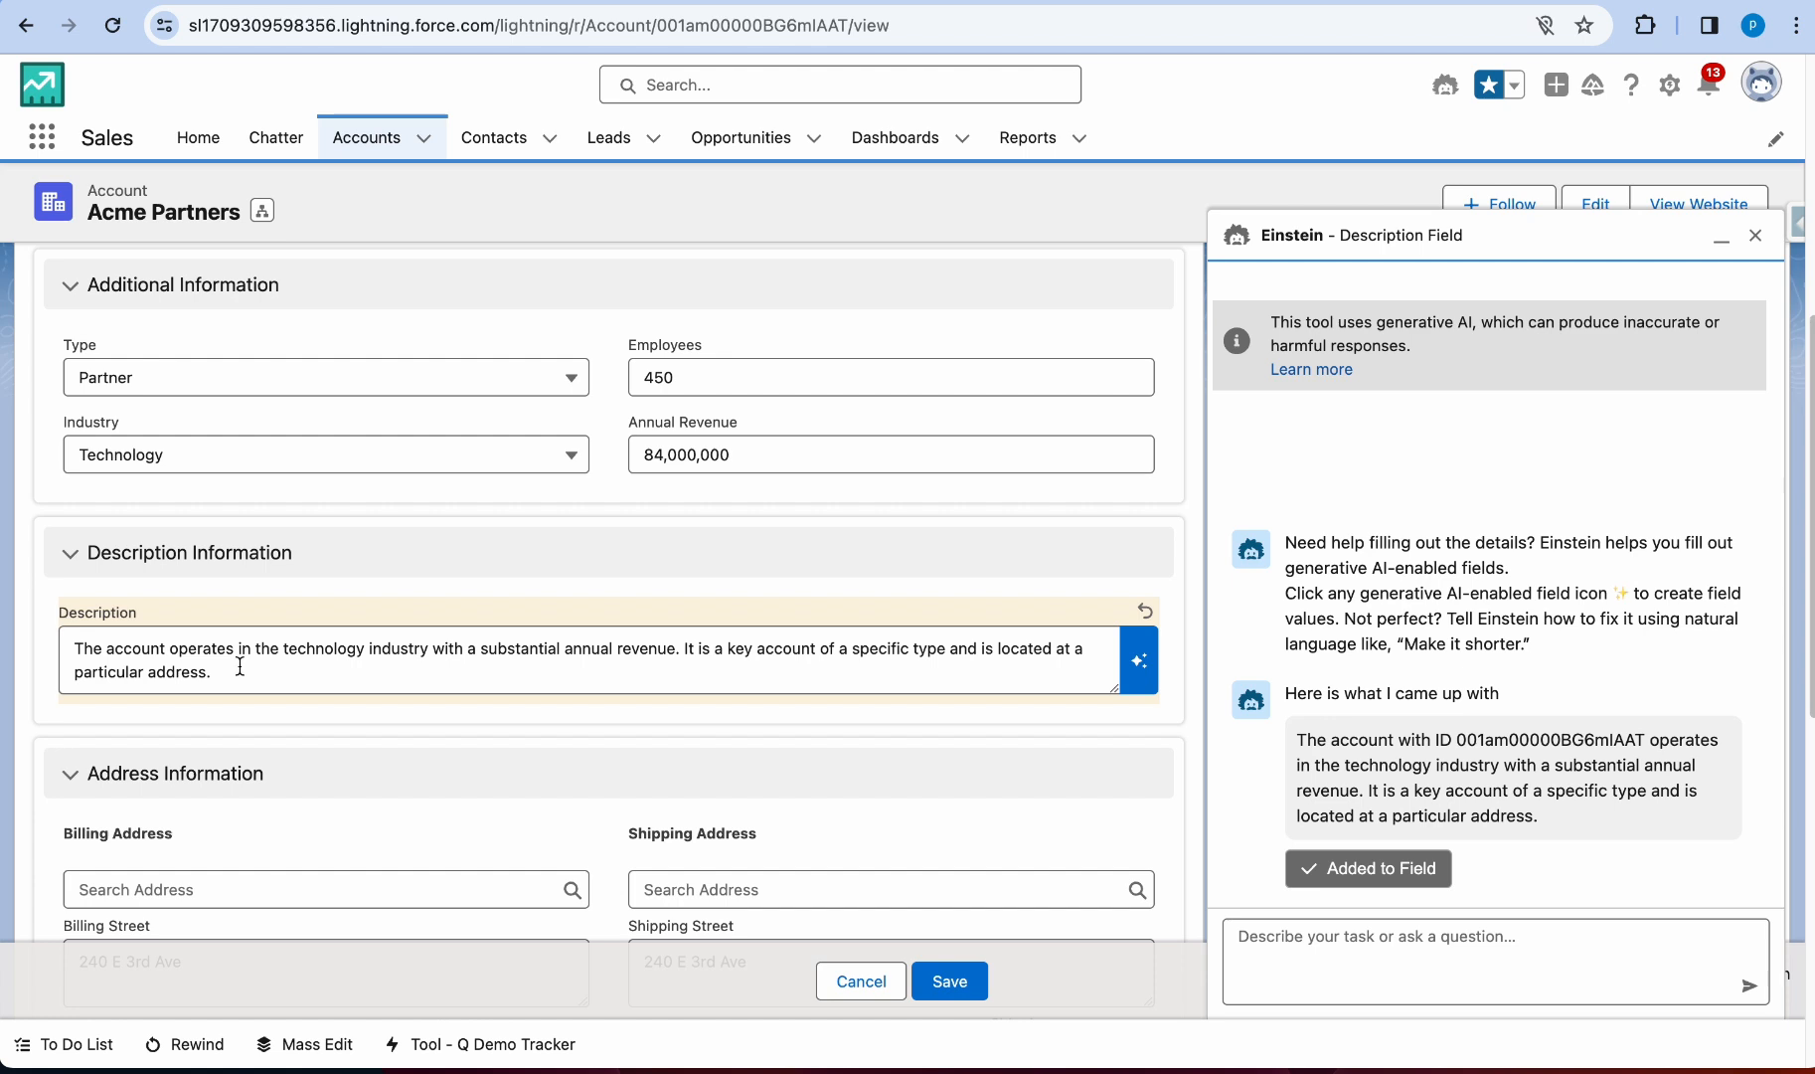
click(950, 983)
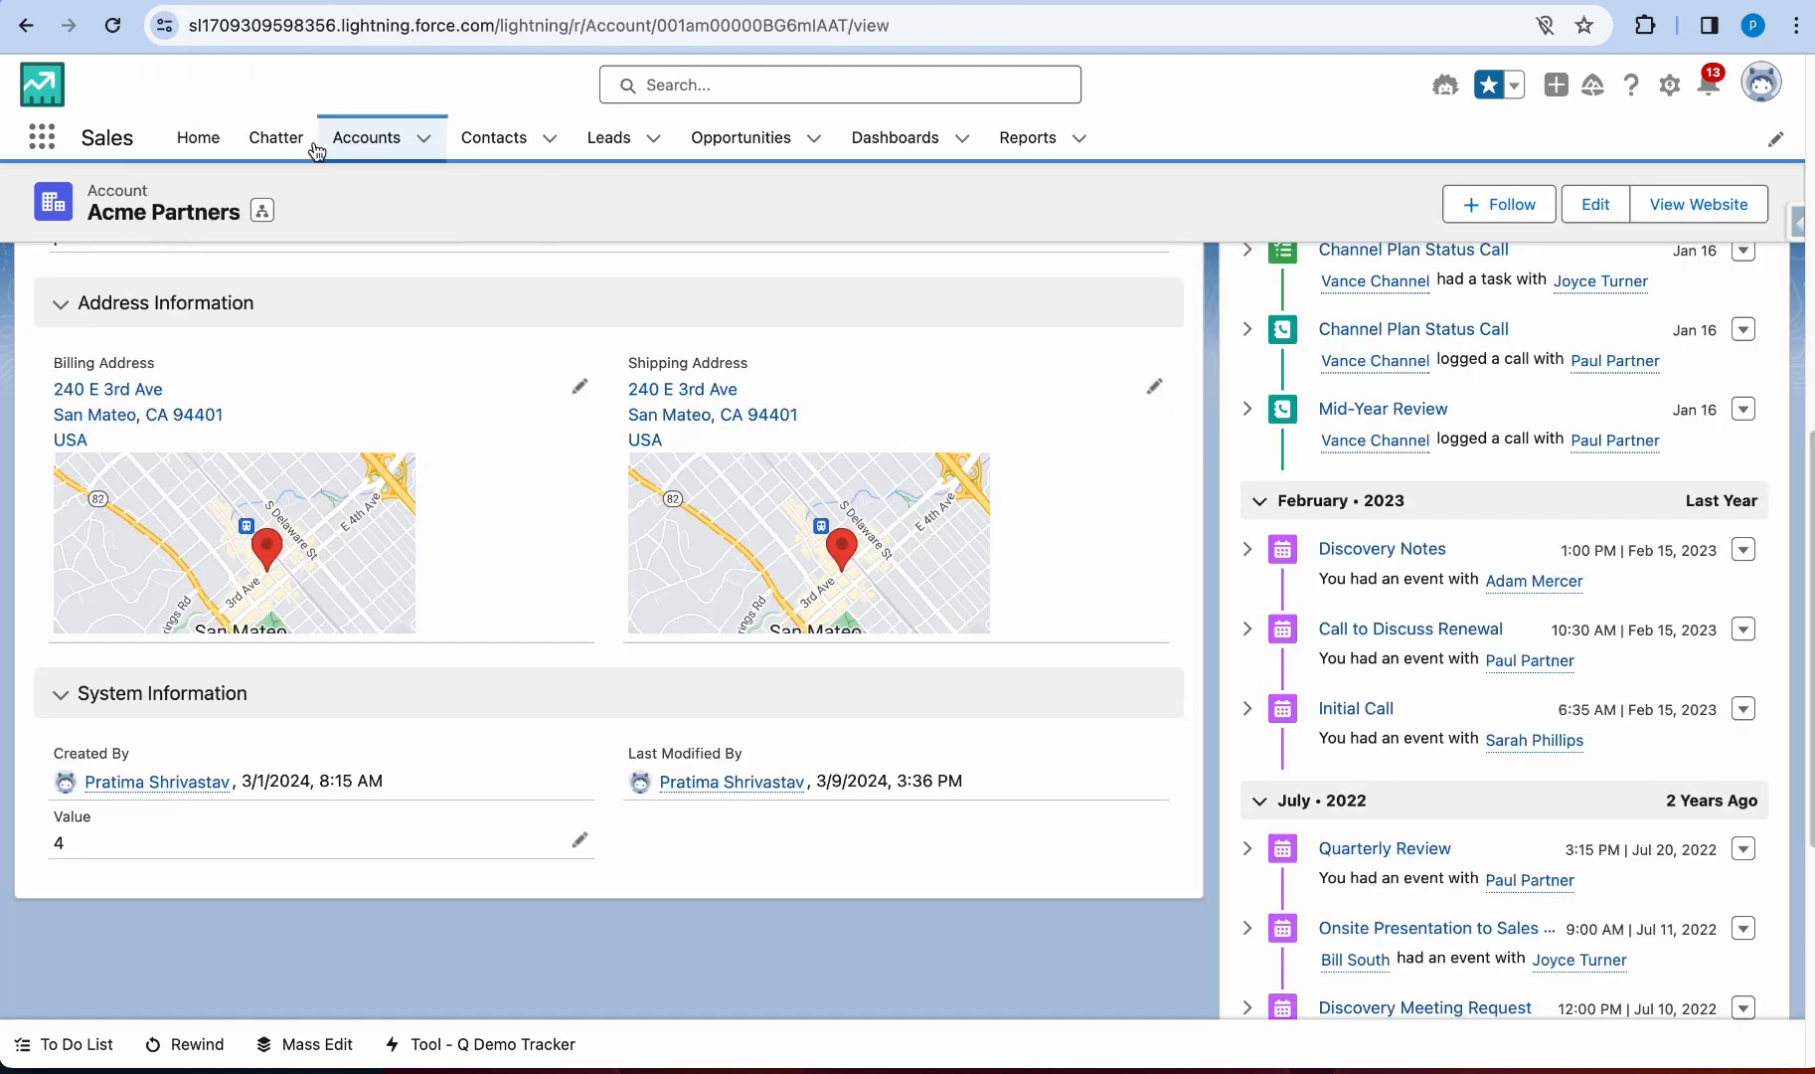
Step: Open the Haven Enterprises account, edit its Description field, and generate new text for it with Einstein
click(360, 144)
click(162, 393)
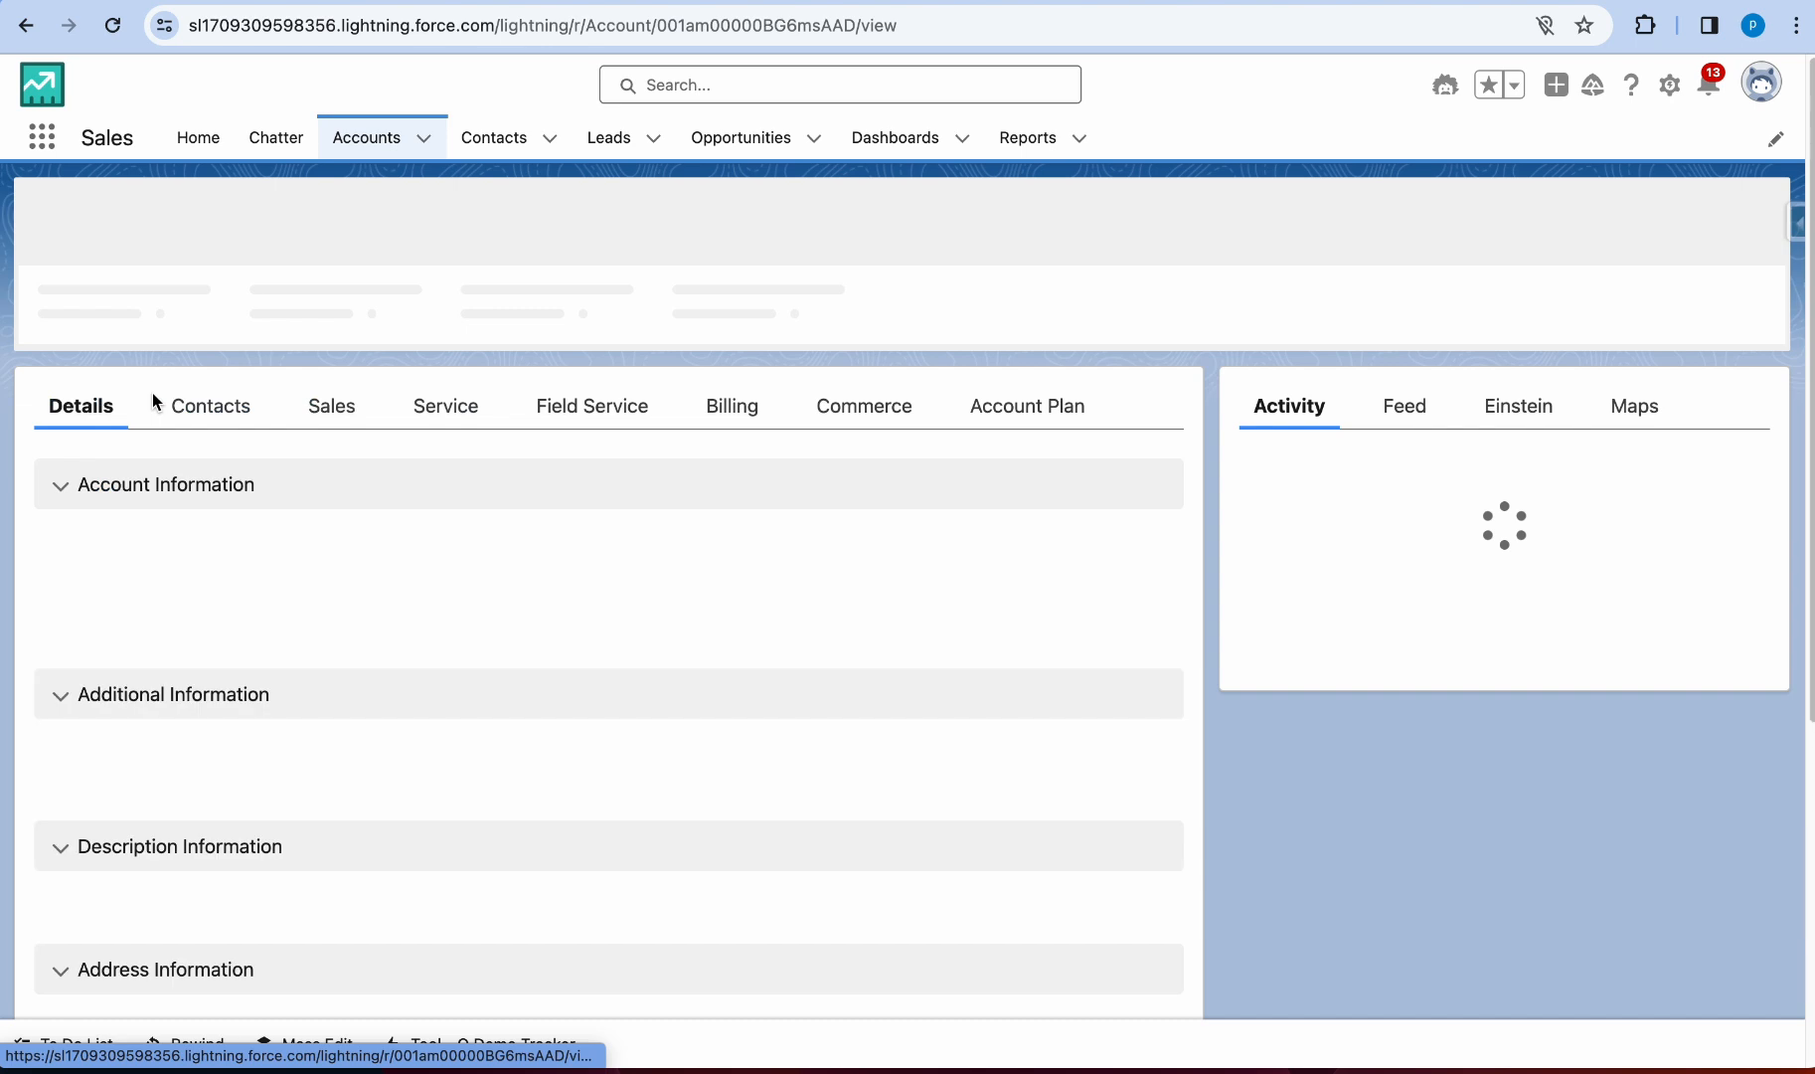
scroll(402, 762, down, 3)
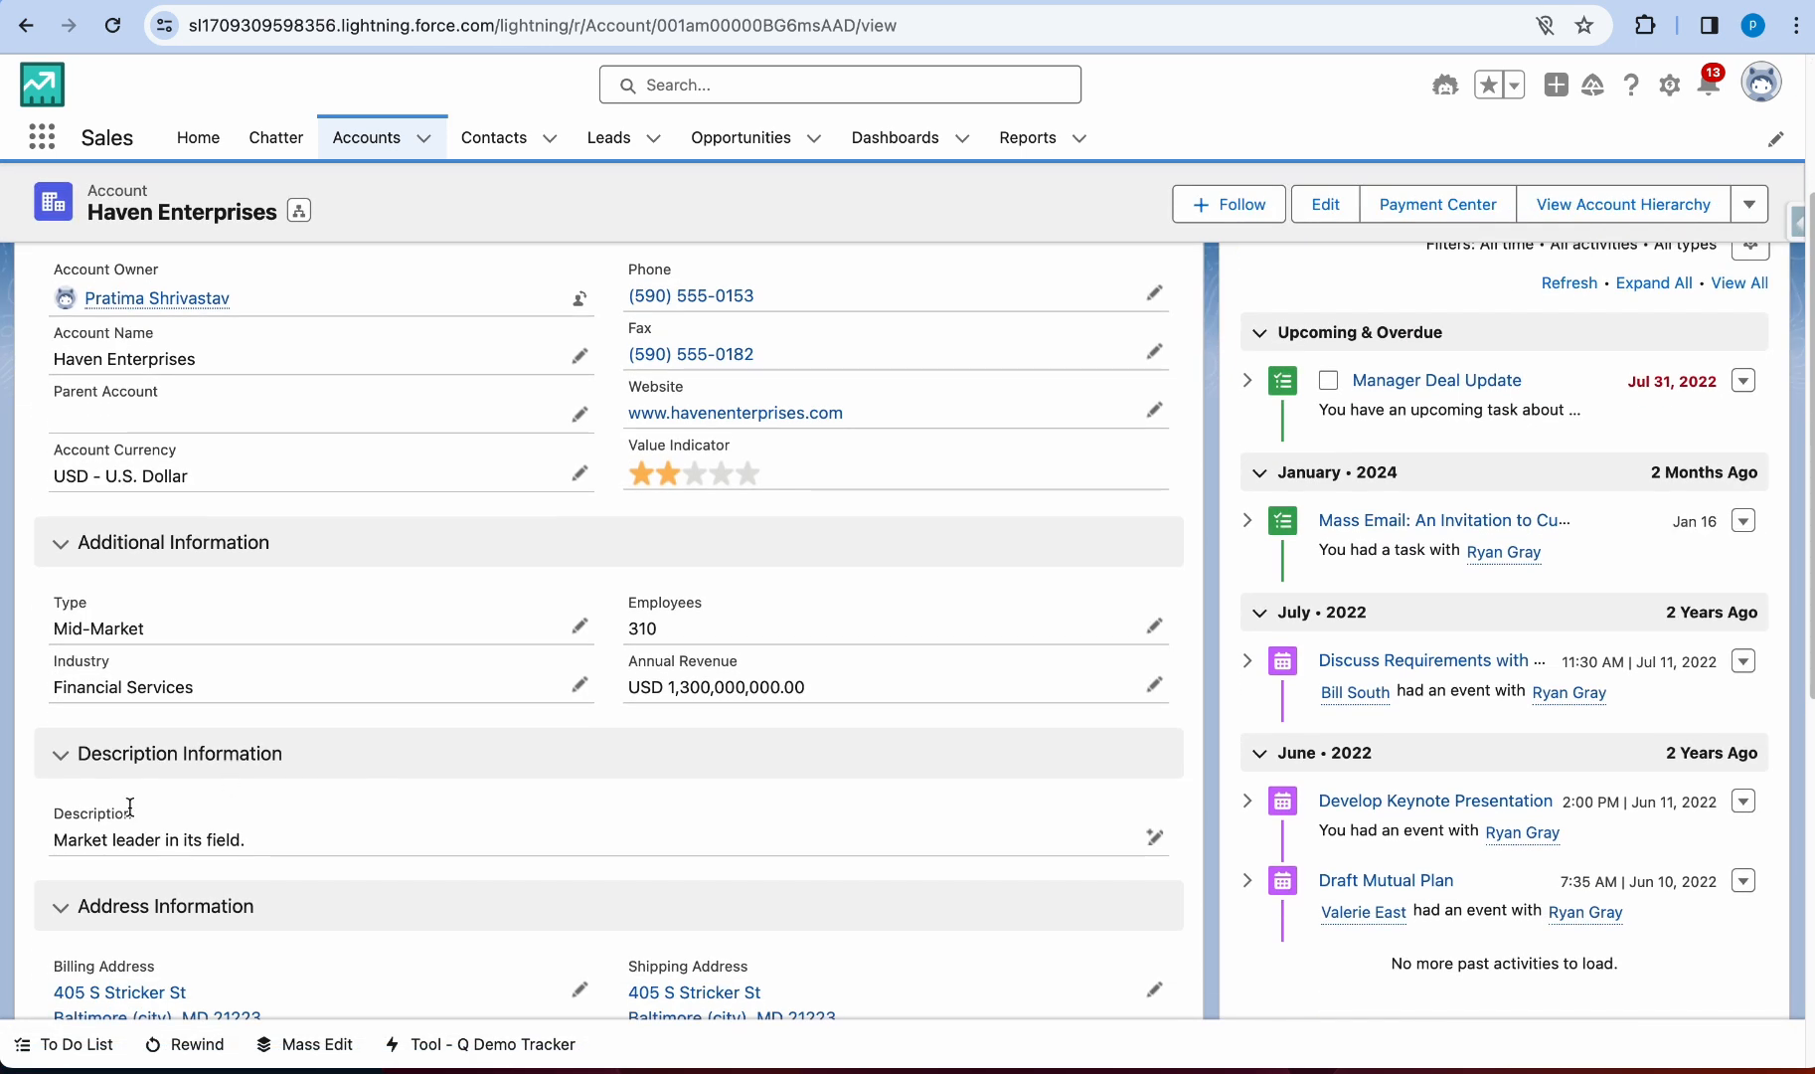
click(1156, 840)
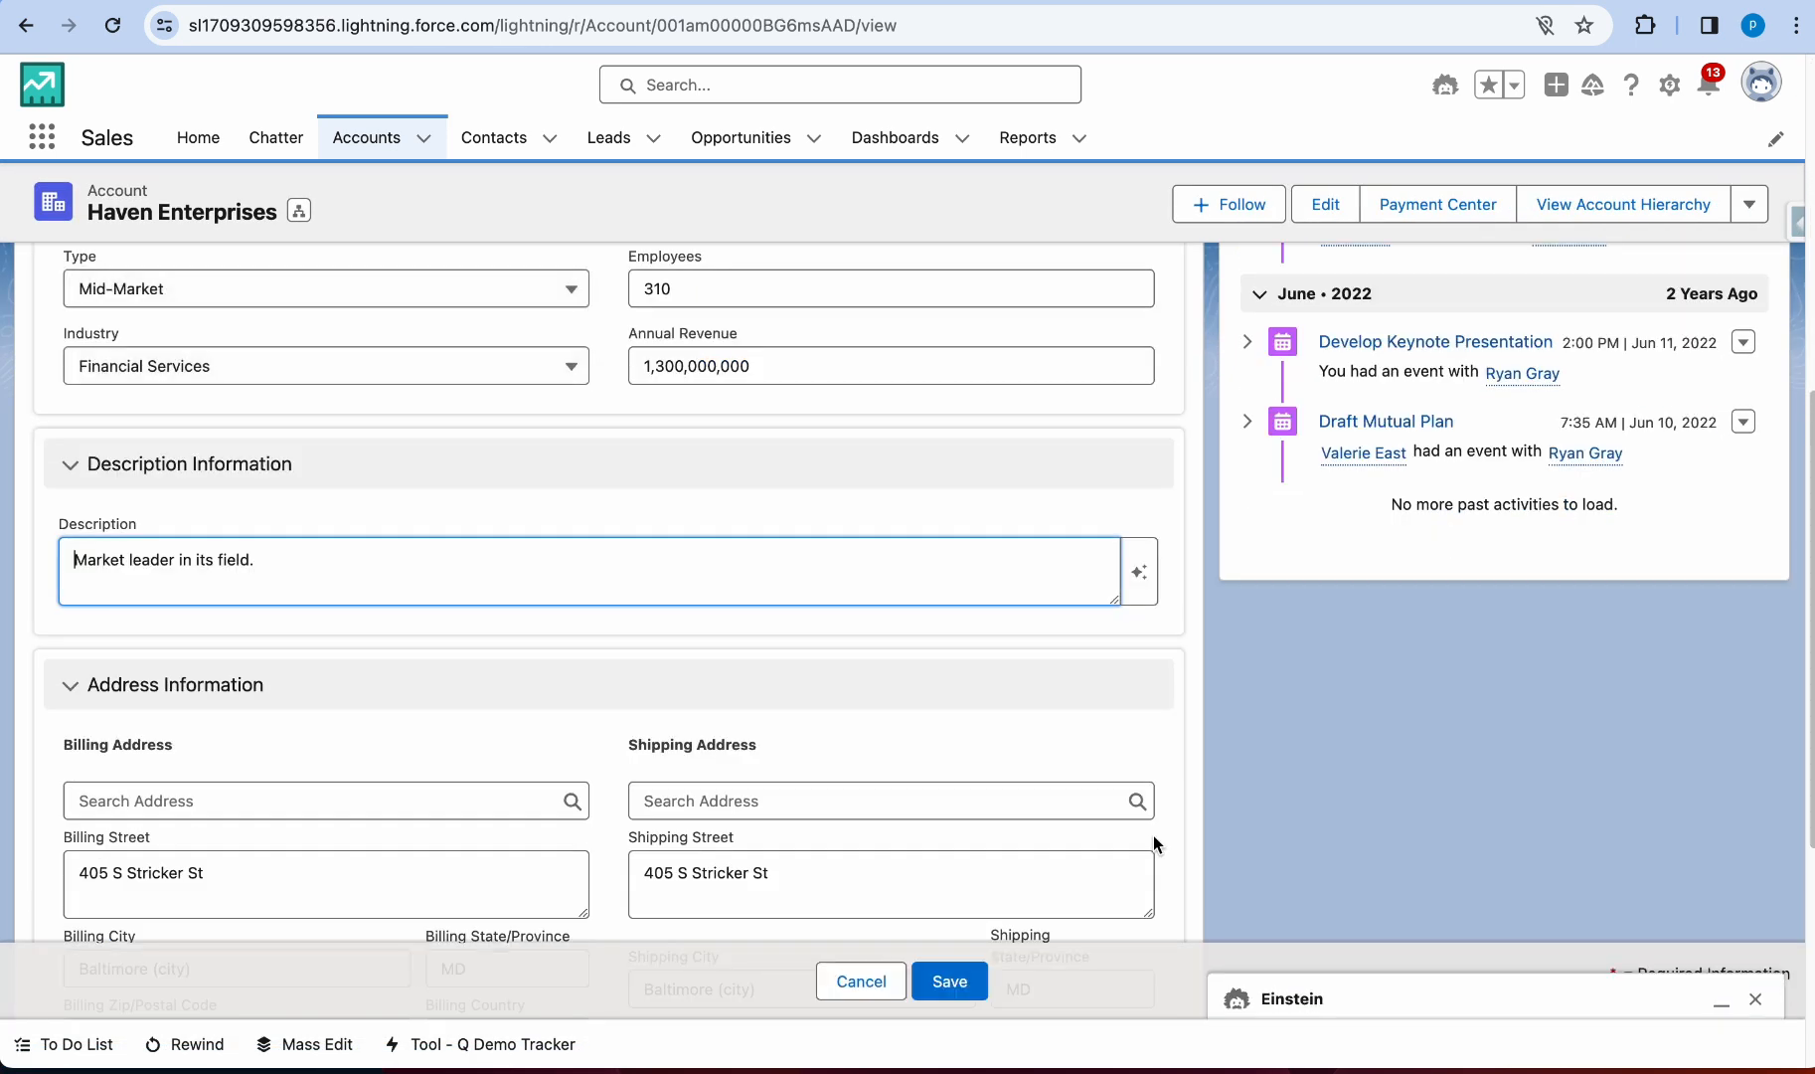
click(1271, 998)
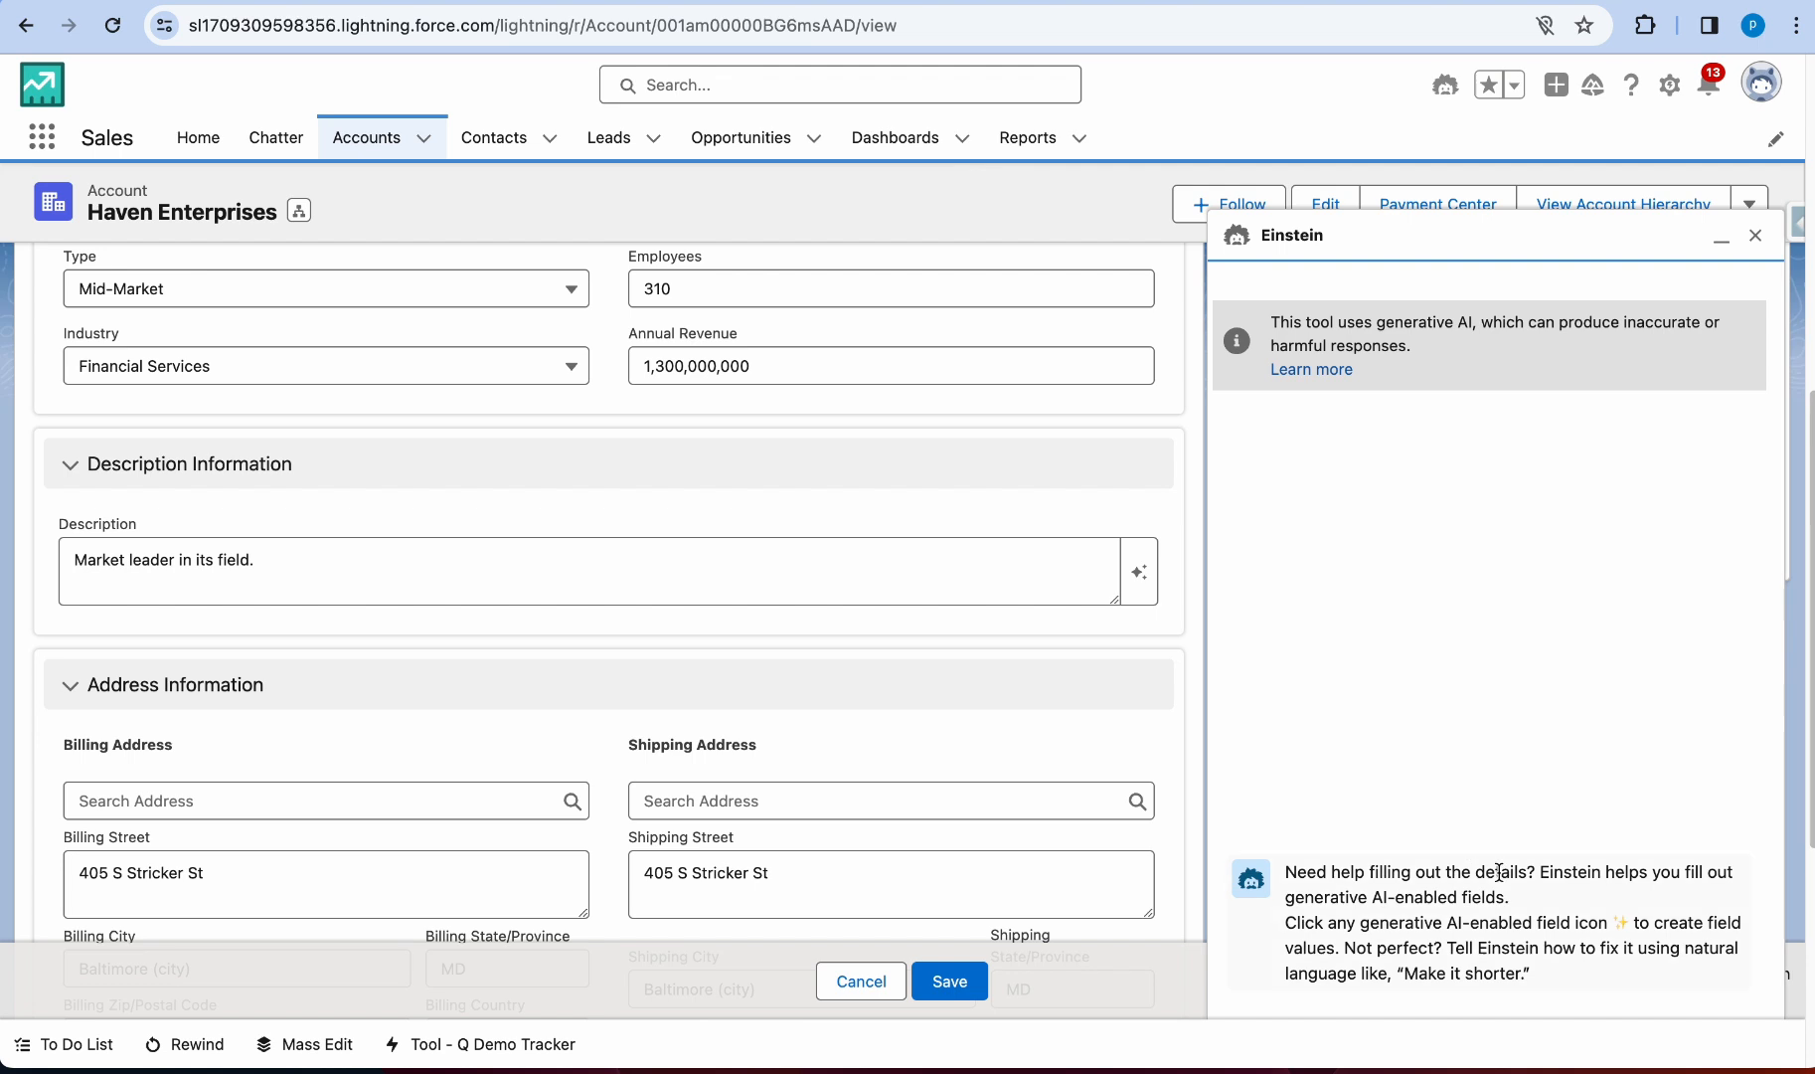
click(1141, 571)
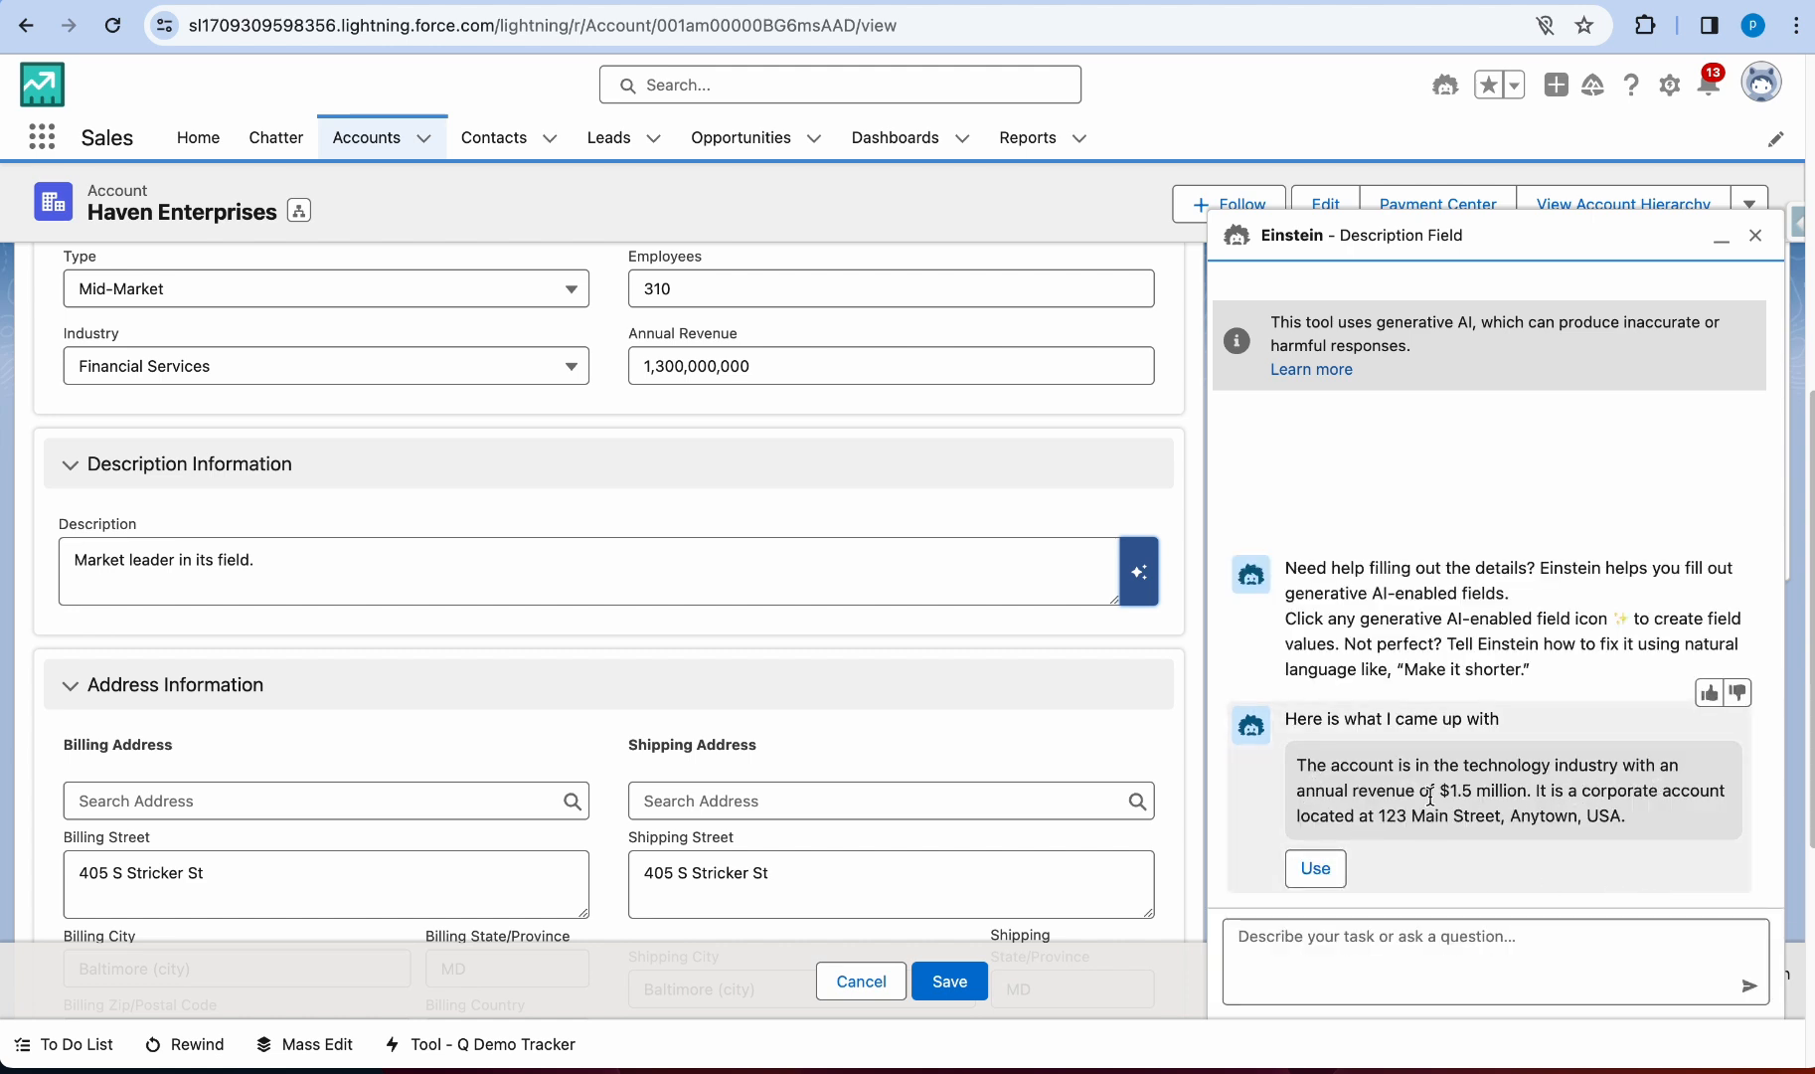
Step: Compare the generated revenue and address with the record, and tell Einstein "the account address is incorrect can you use the correct address."
drag(792, 365, 651, 363)
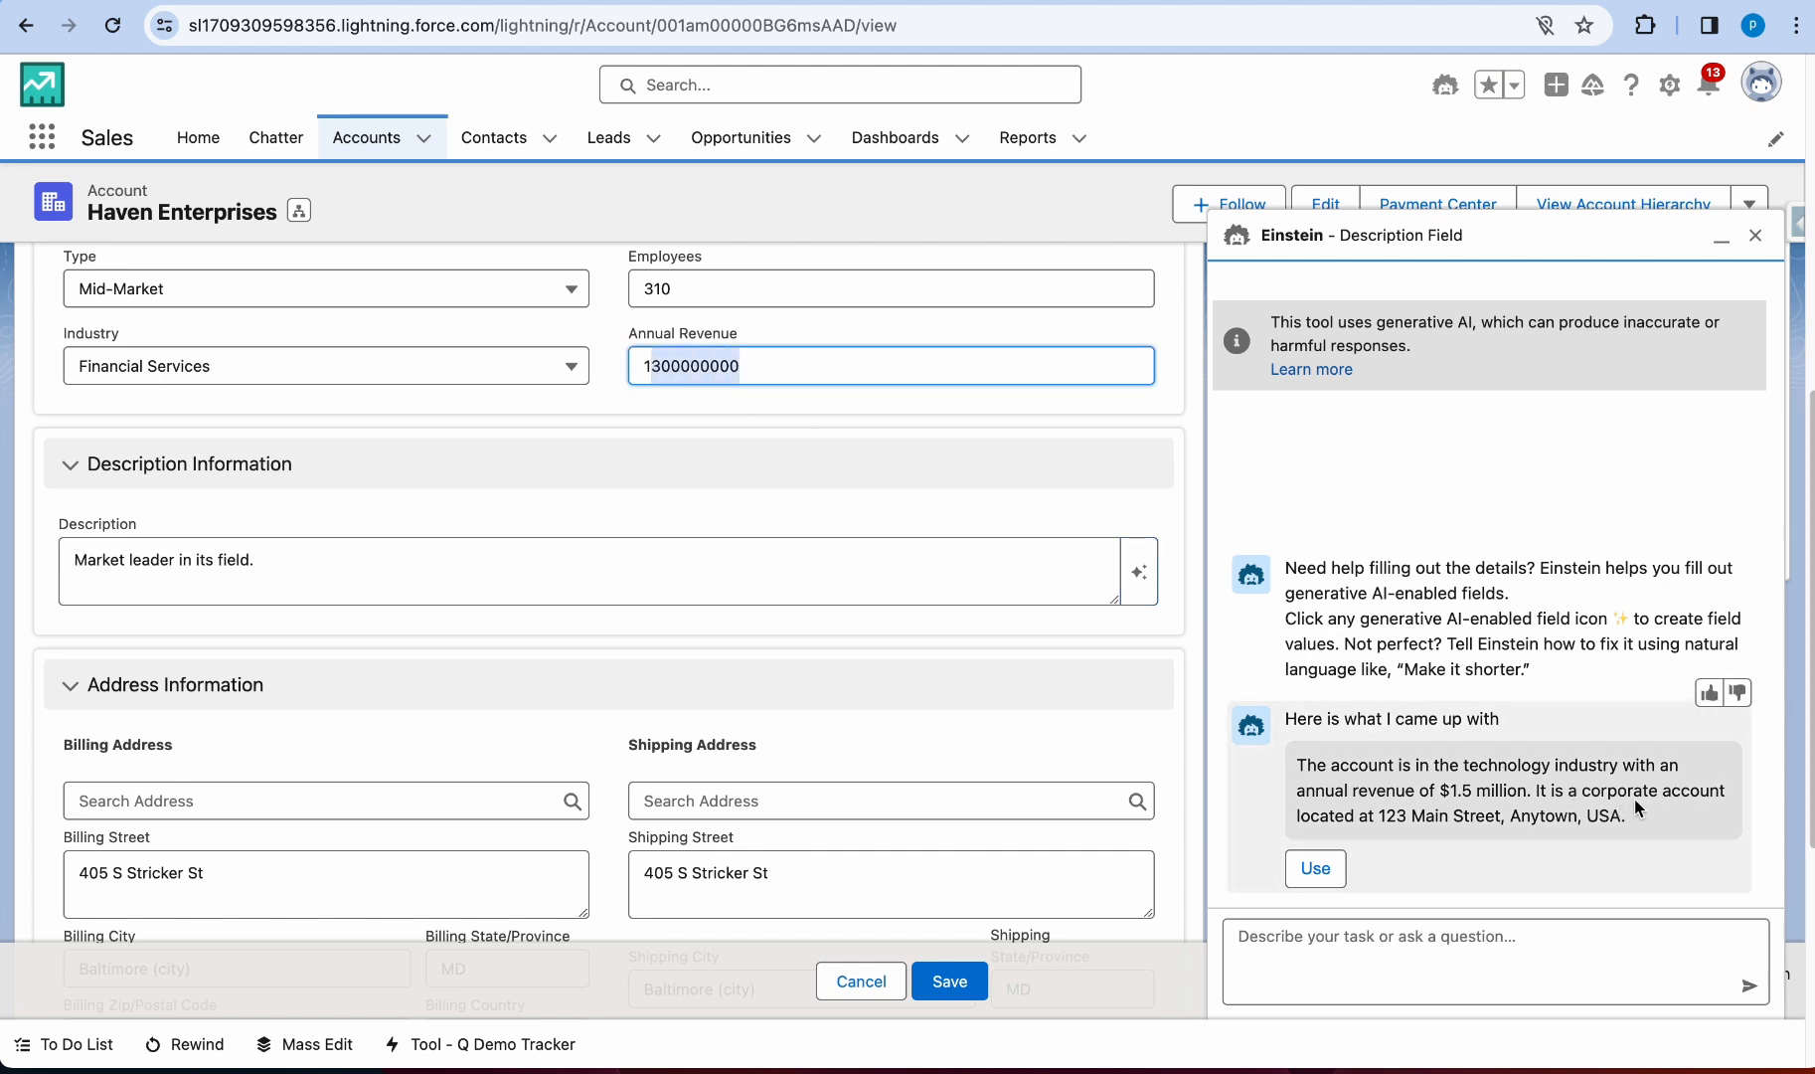
scroll(574, 754, down, 1)
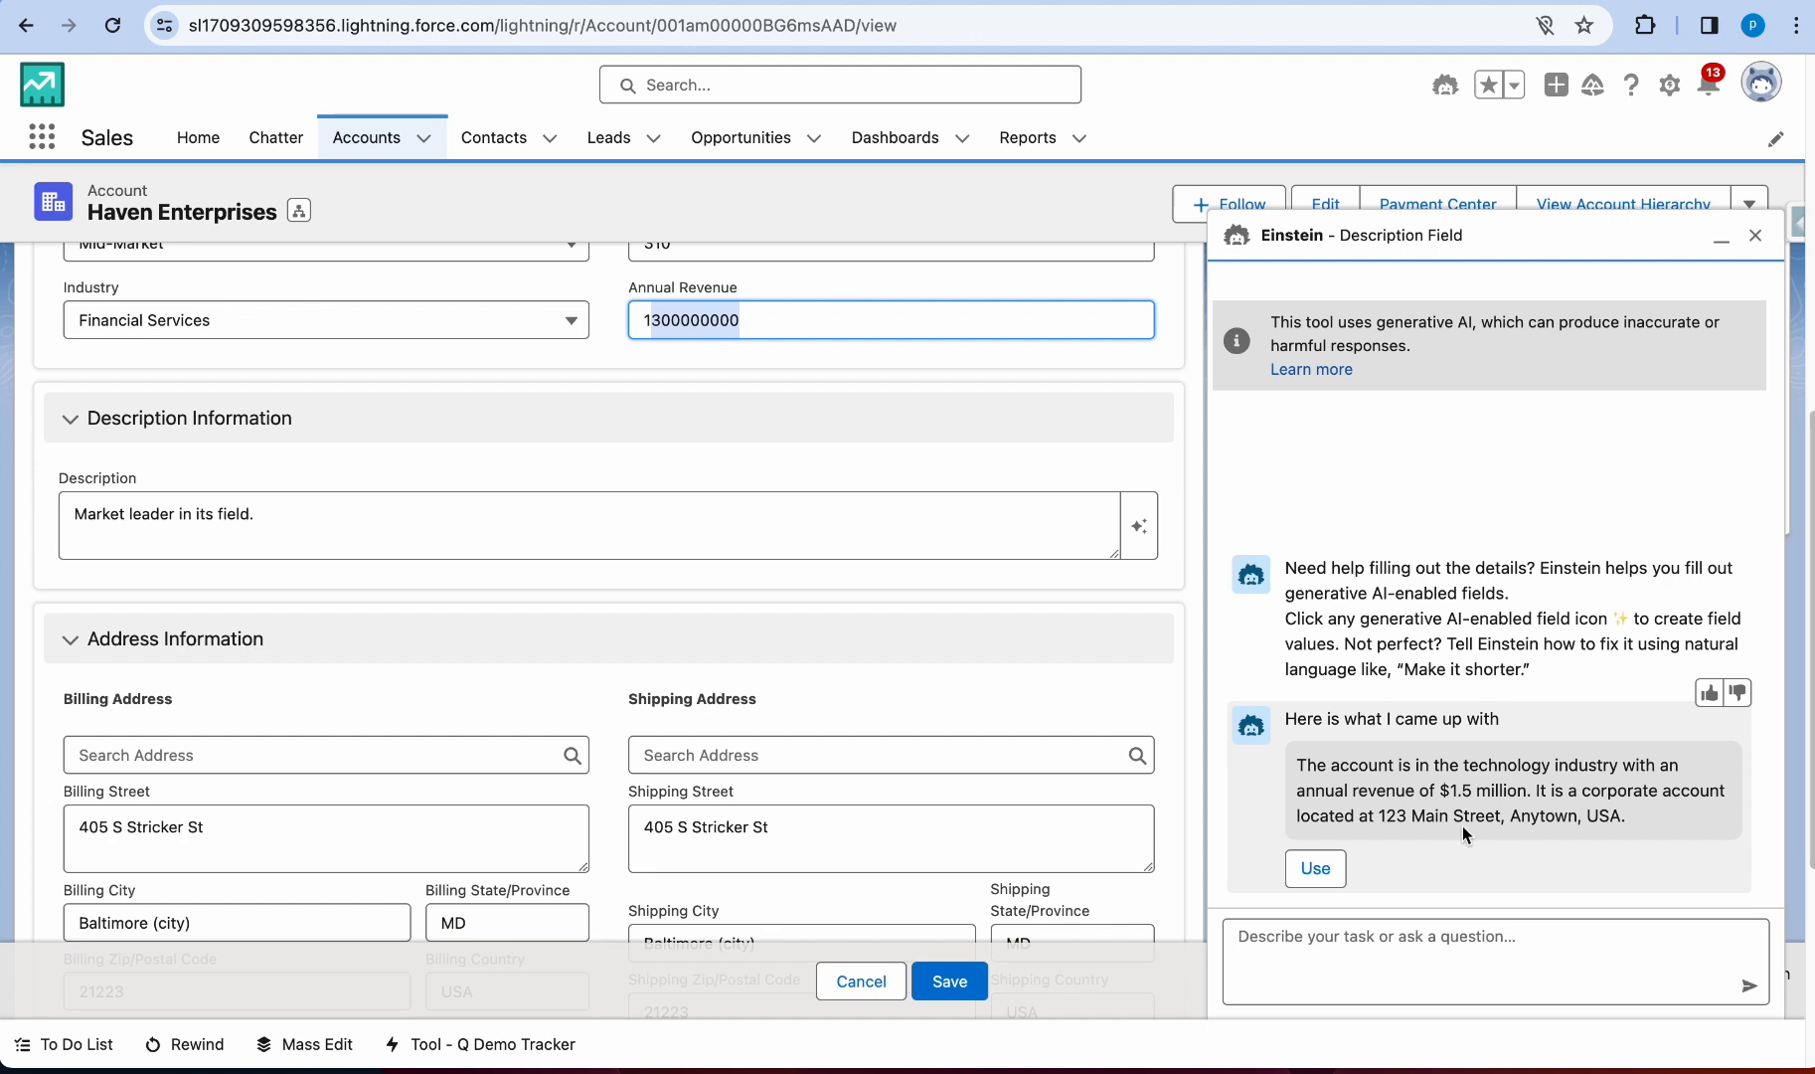
click(1410, 818)
drag(1389, 815, 1657, 821)
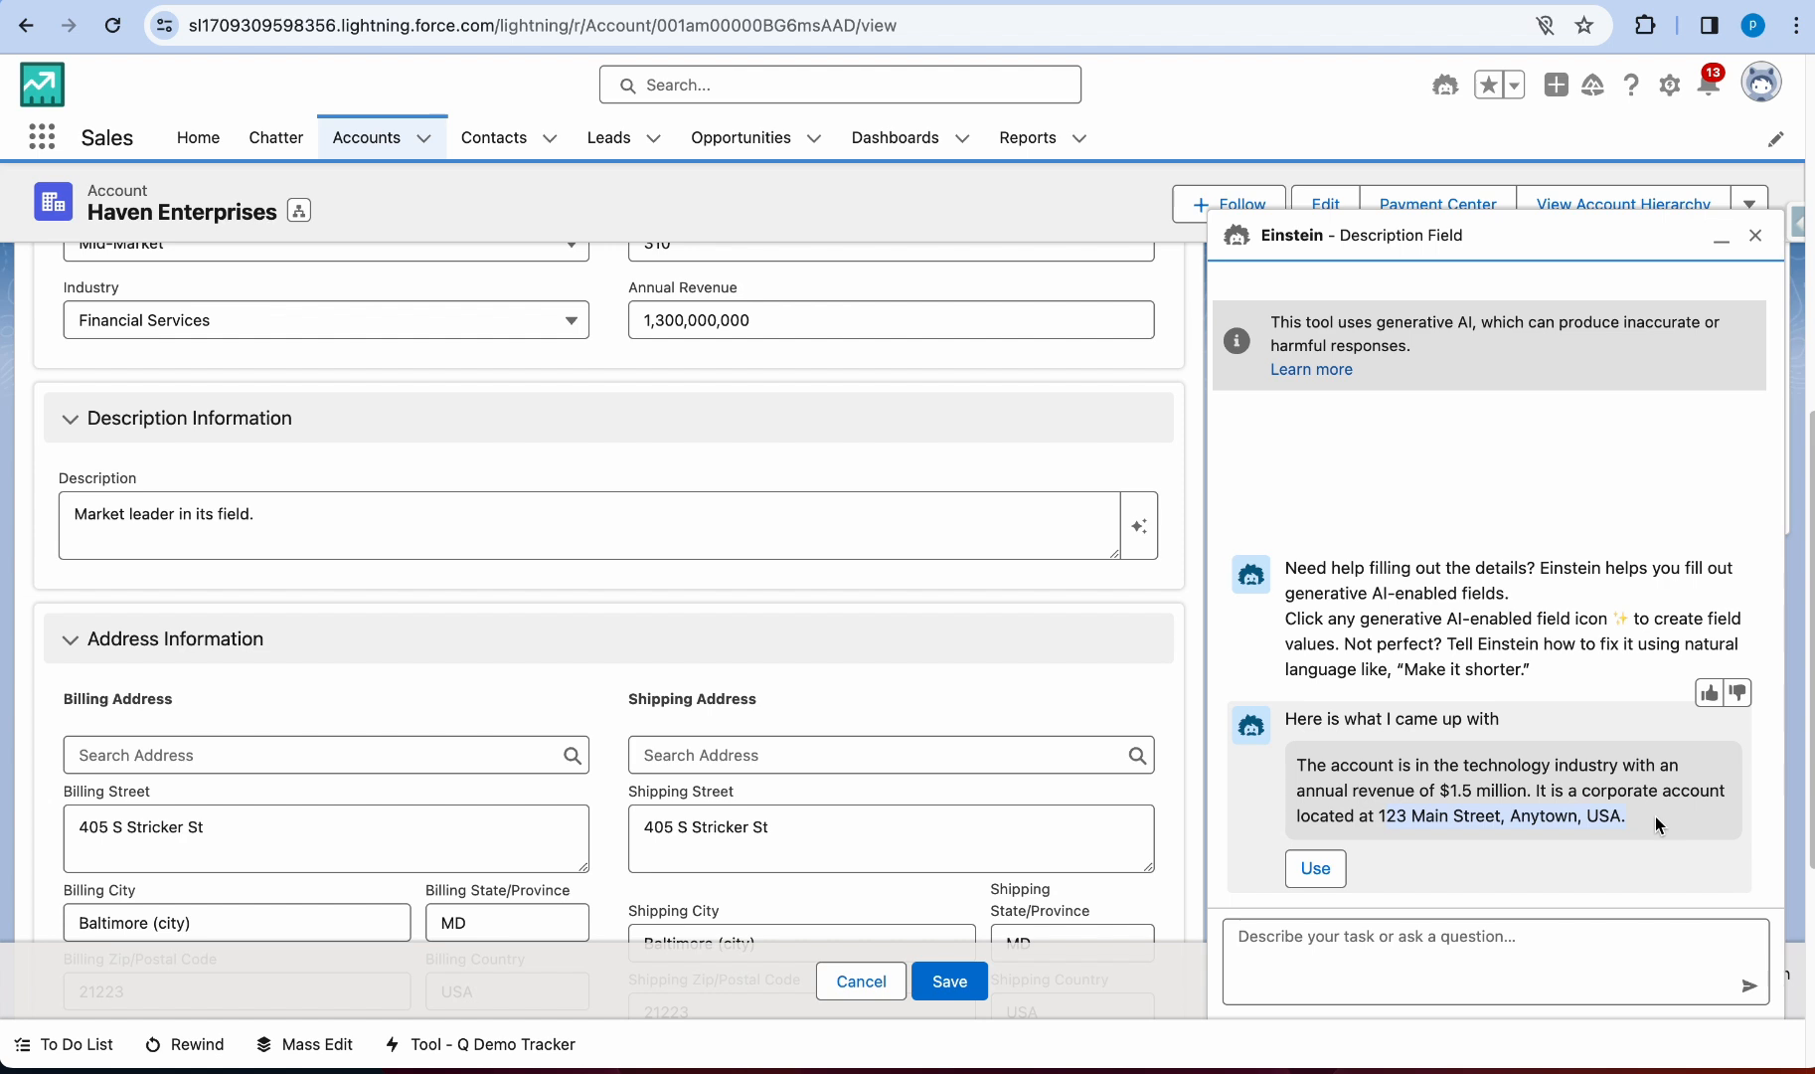
click(1336, 966)
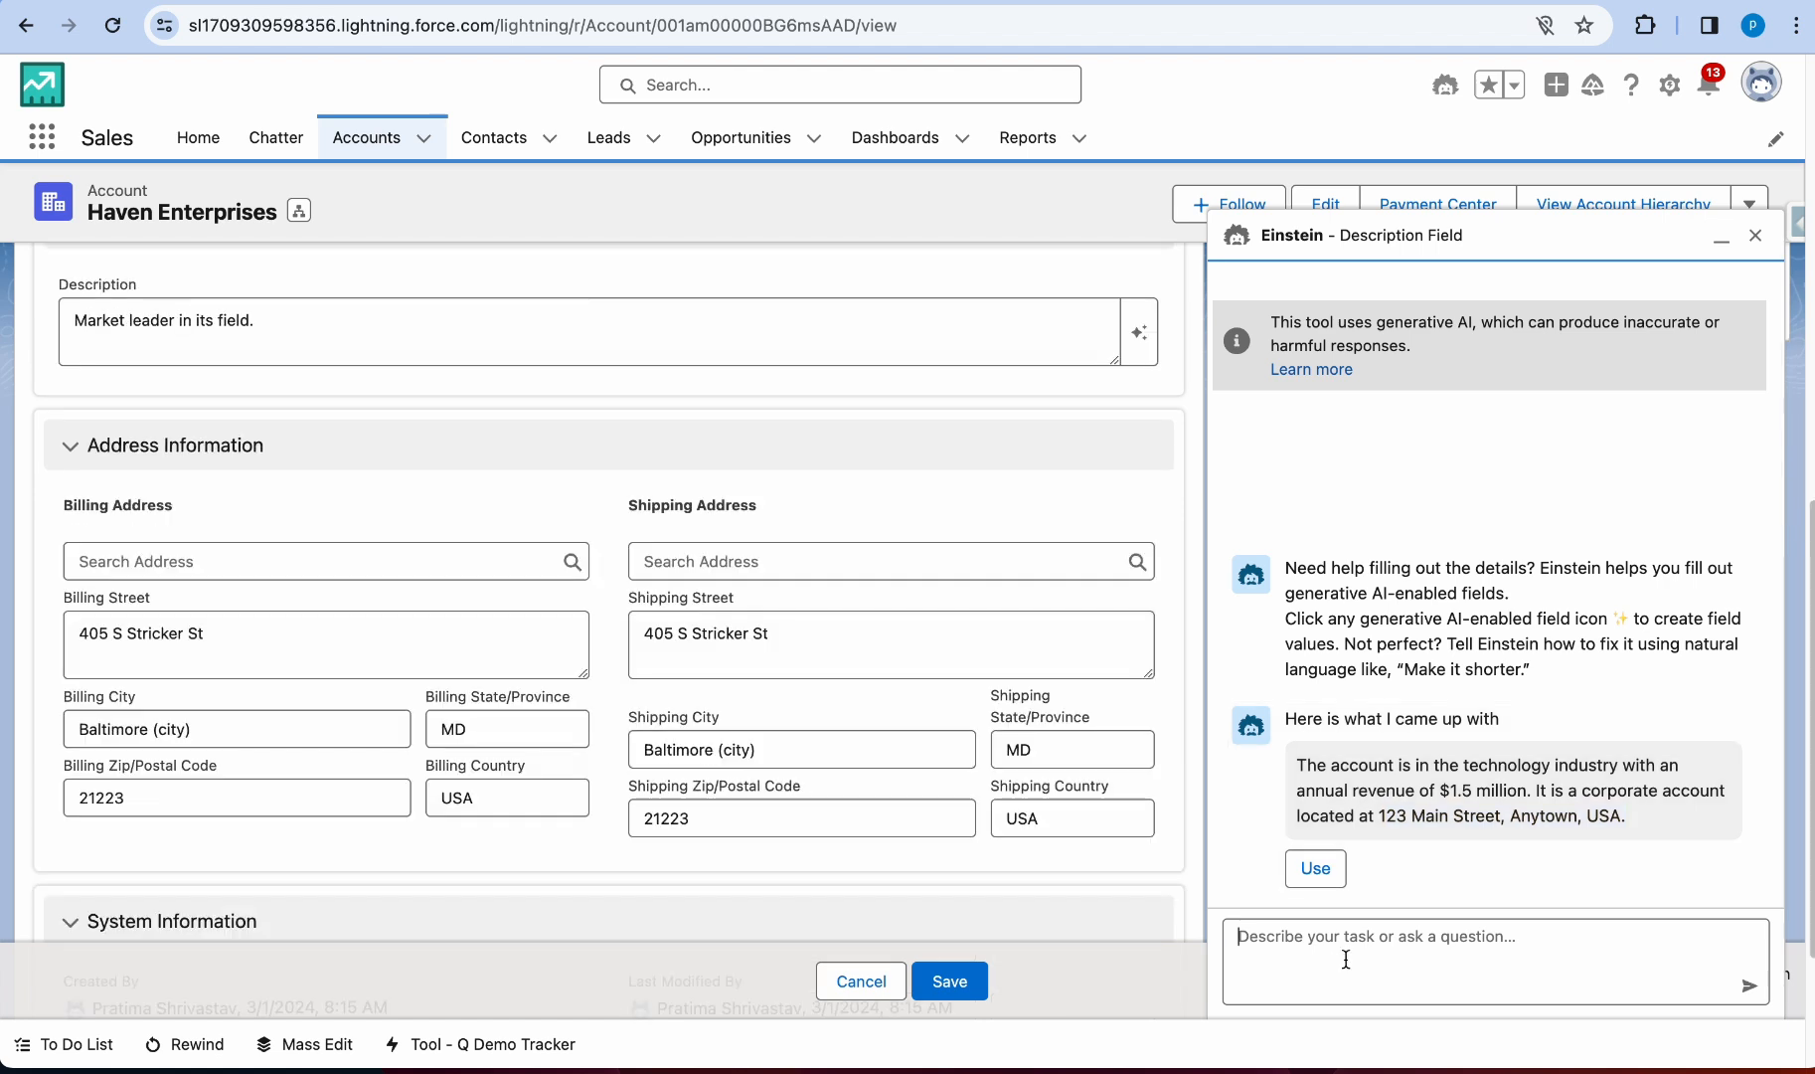
text(the account address is incorrect can you use the correct )
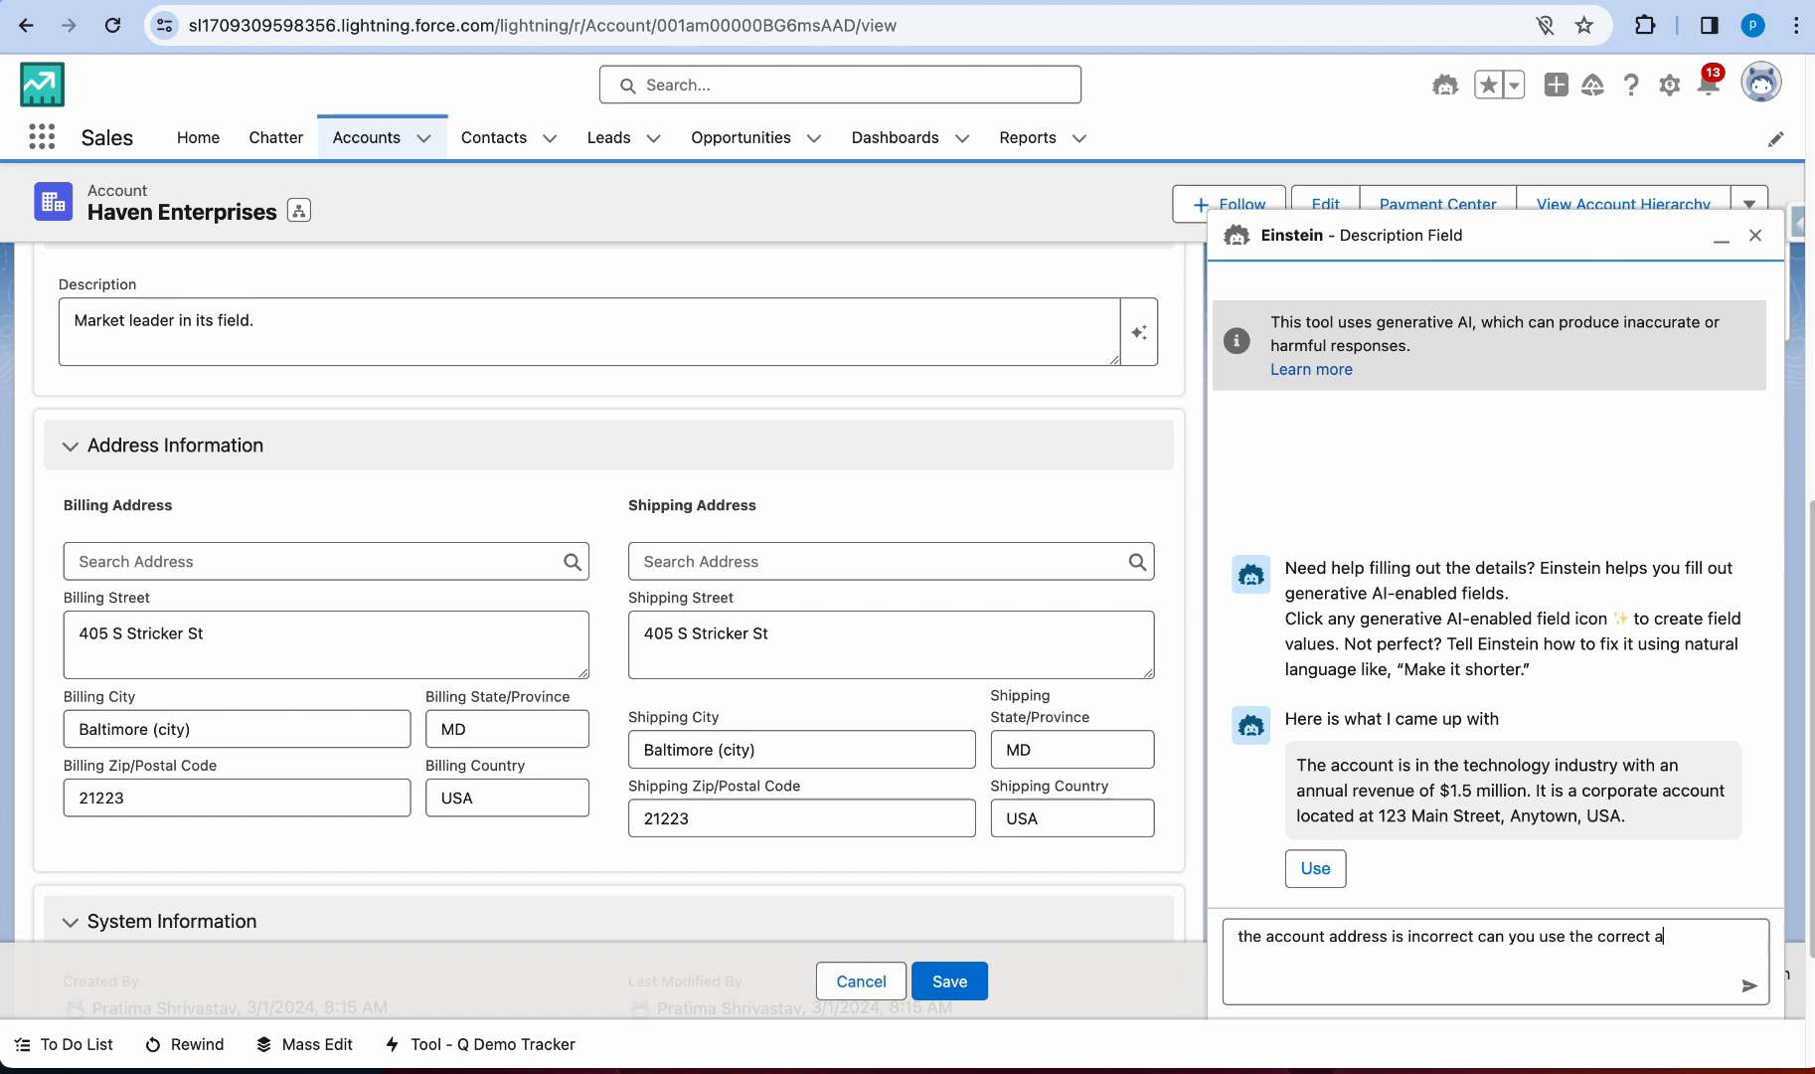
text(address.)
click(1747, 985)
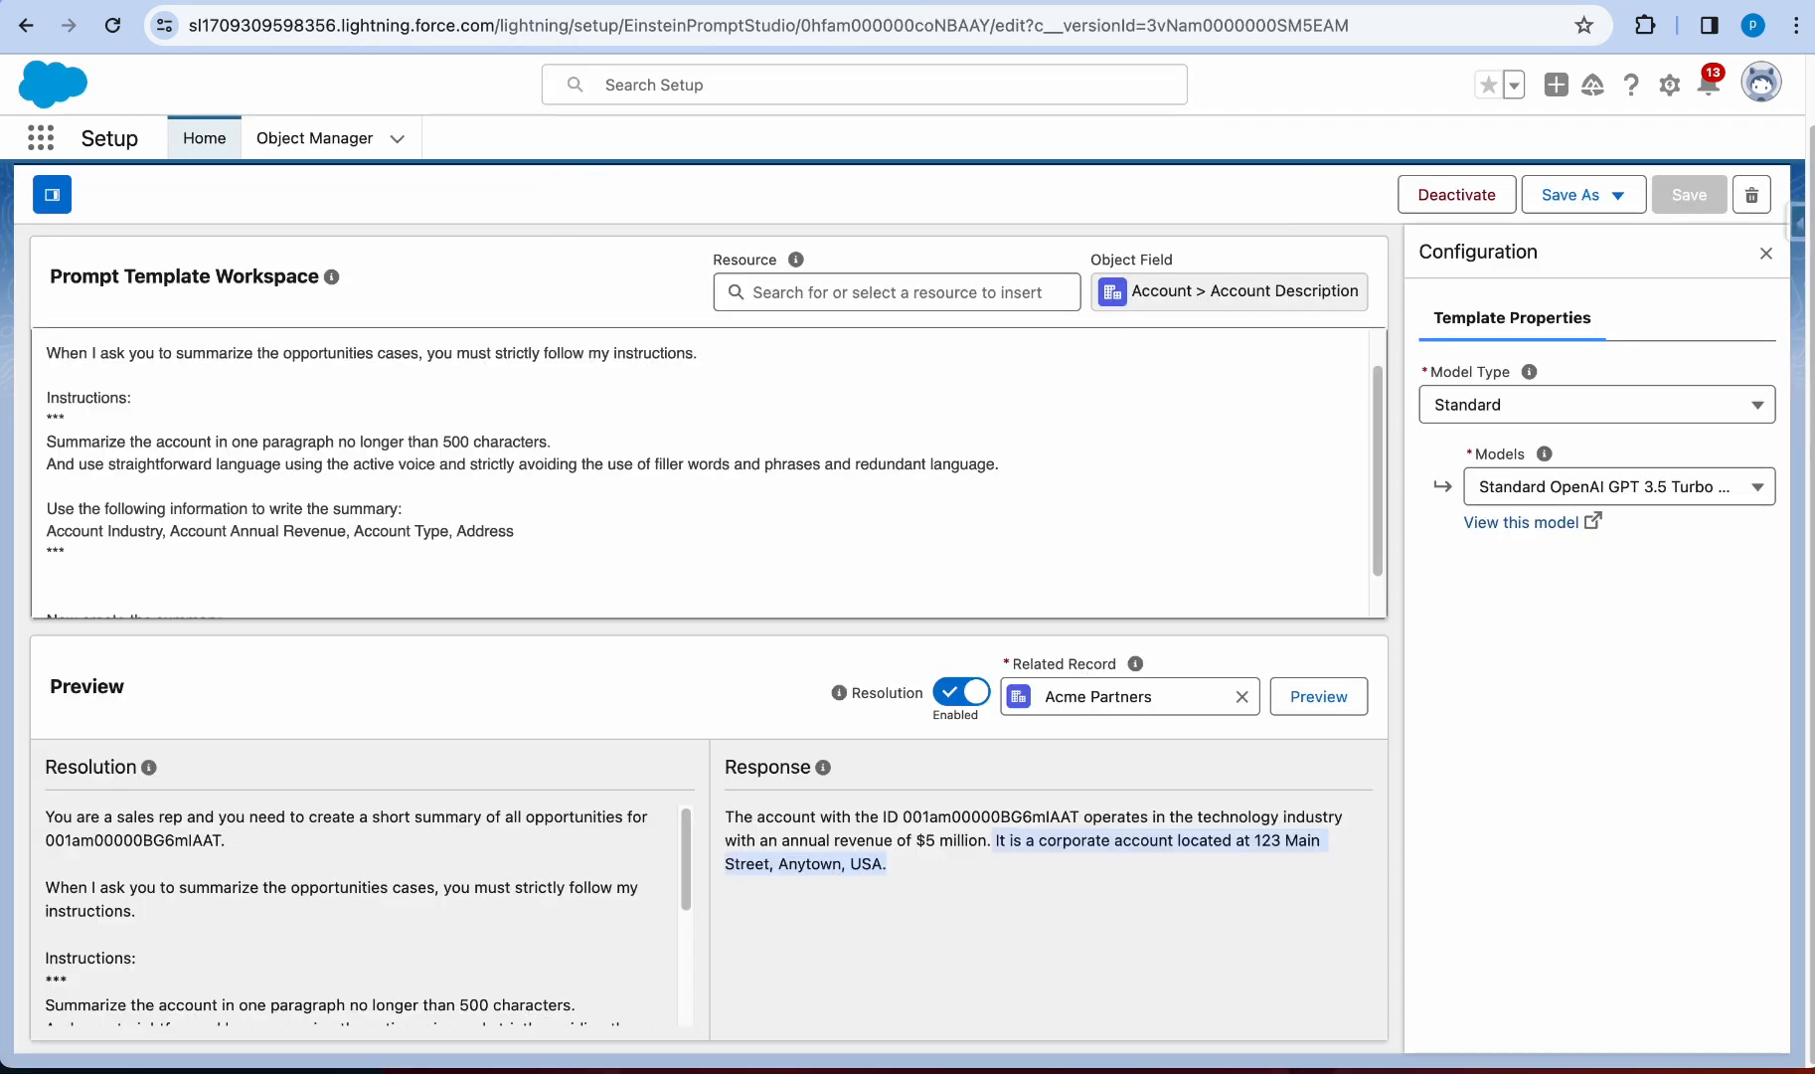
Step: Return to the prompt template and delete the plain word "Address" from the list of information used for the summary
click(471, 510)
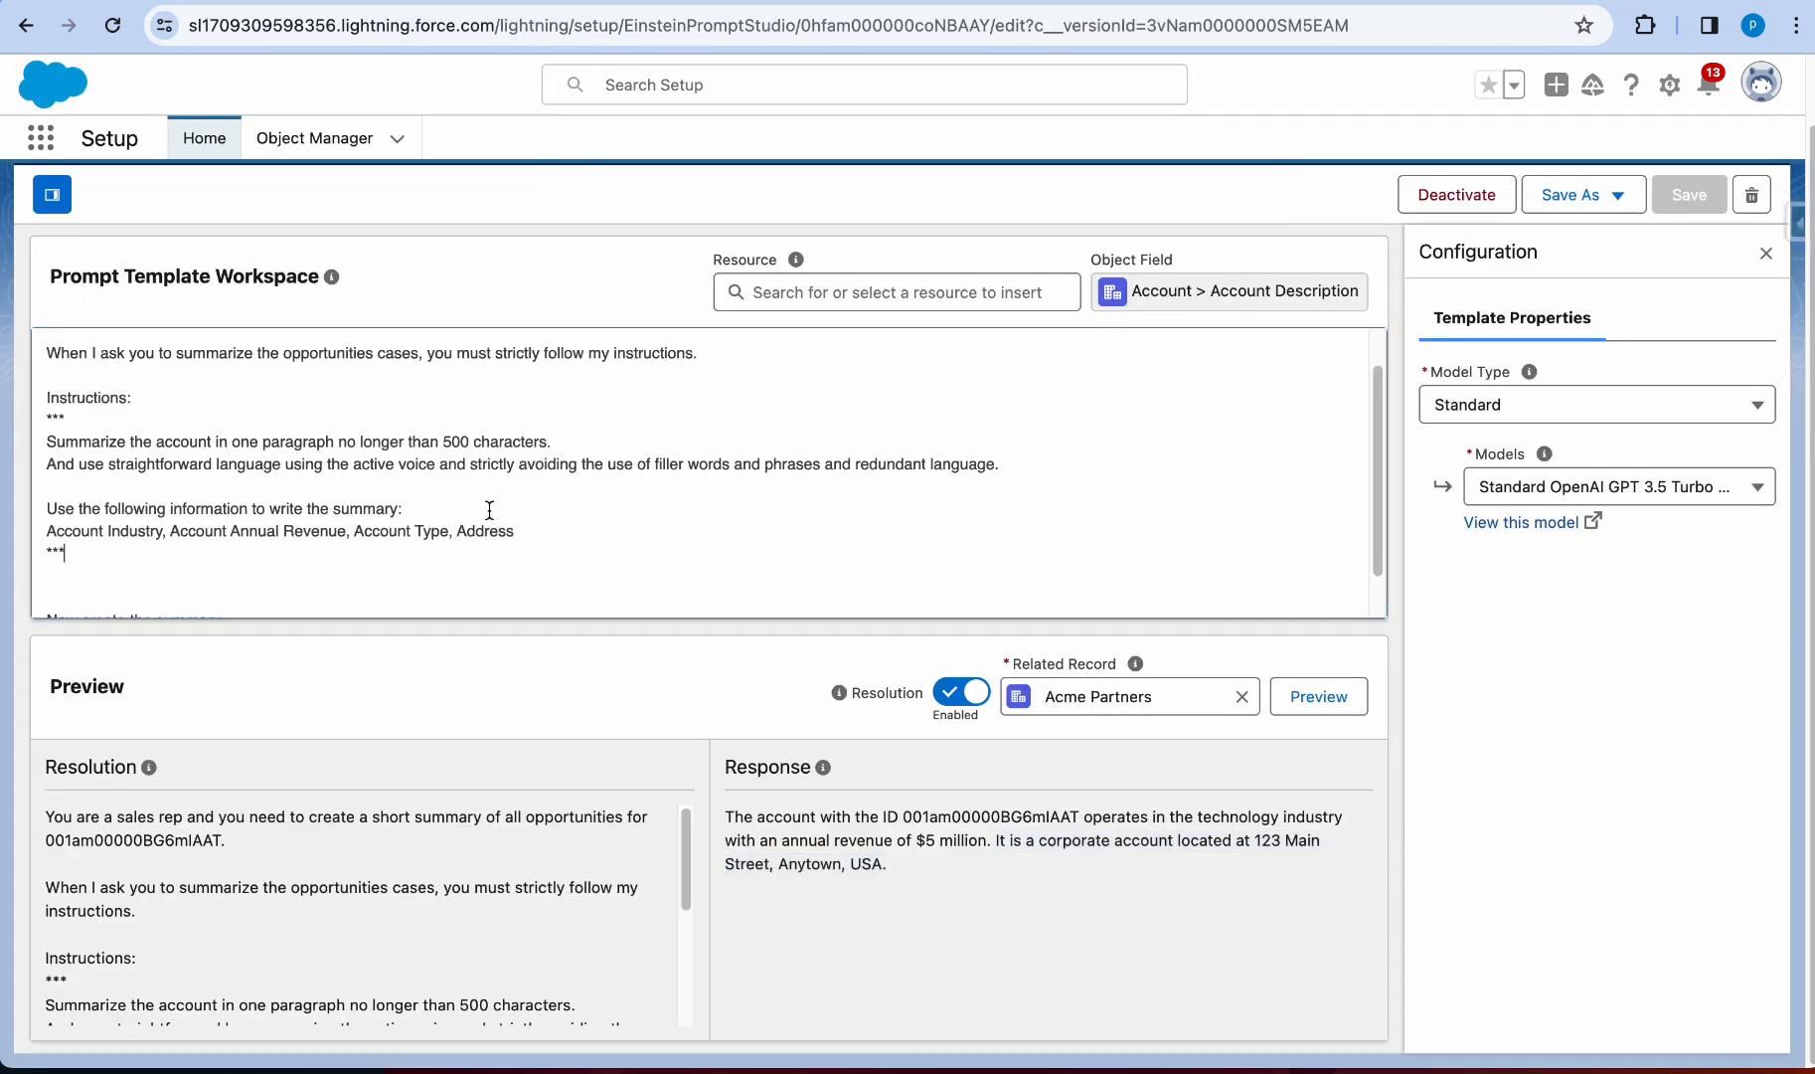
double_click(490, 533)
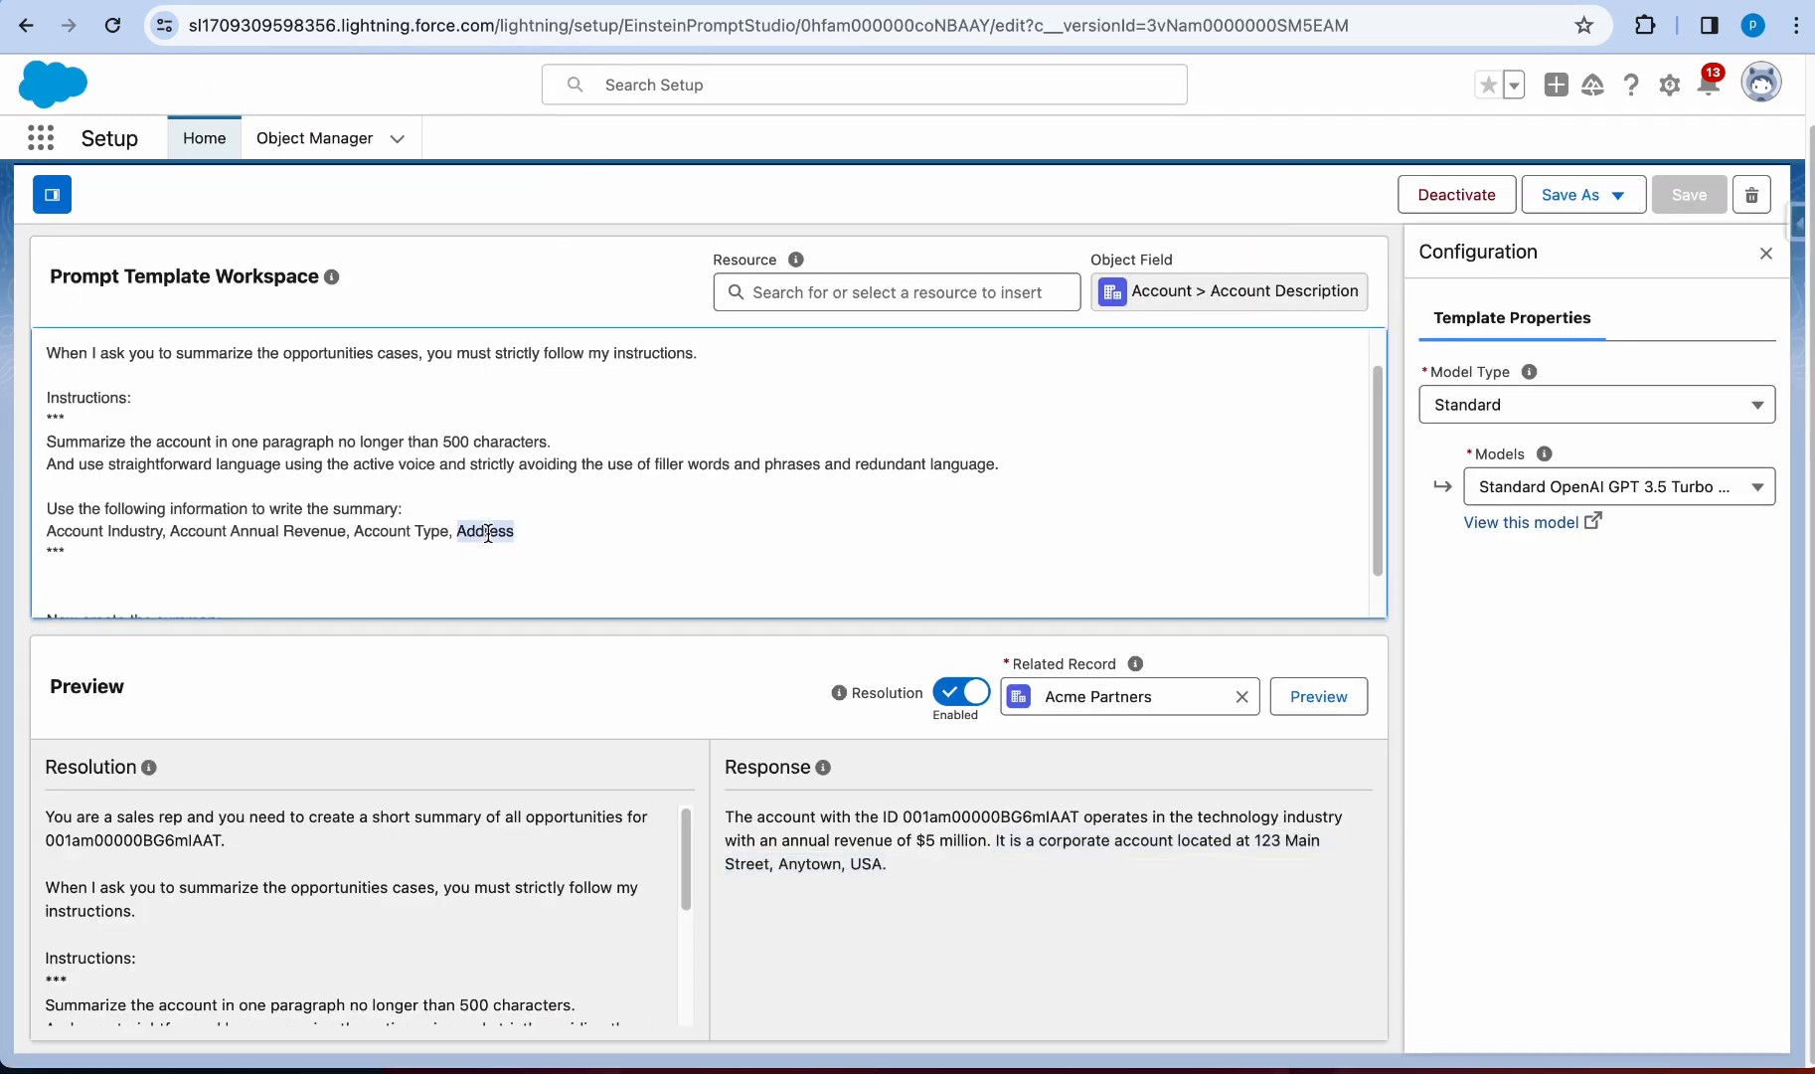
click(638, 534)
double_click(490, 534)
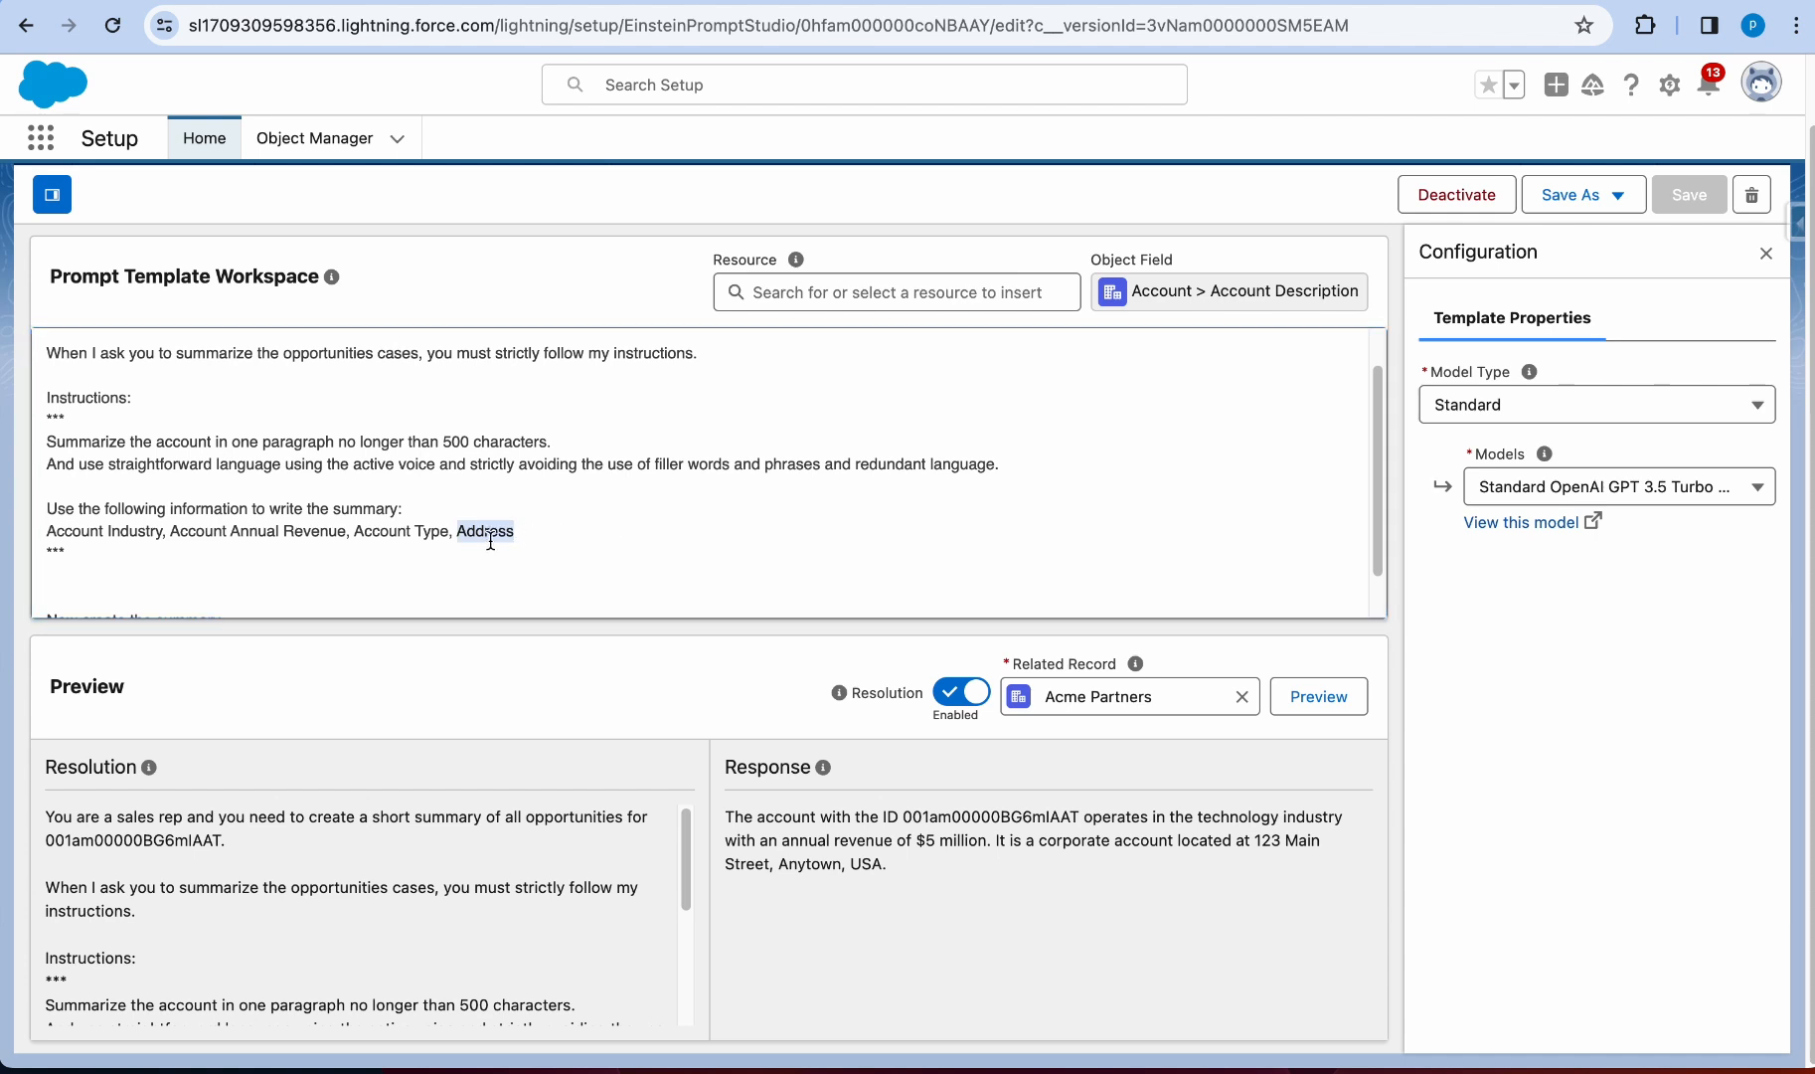
key(BackSpace)
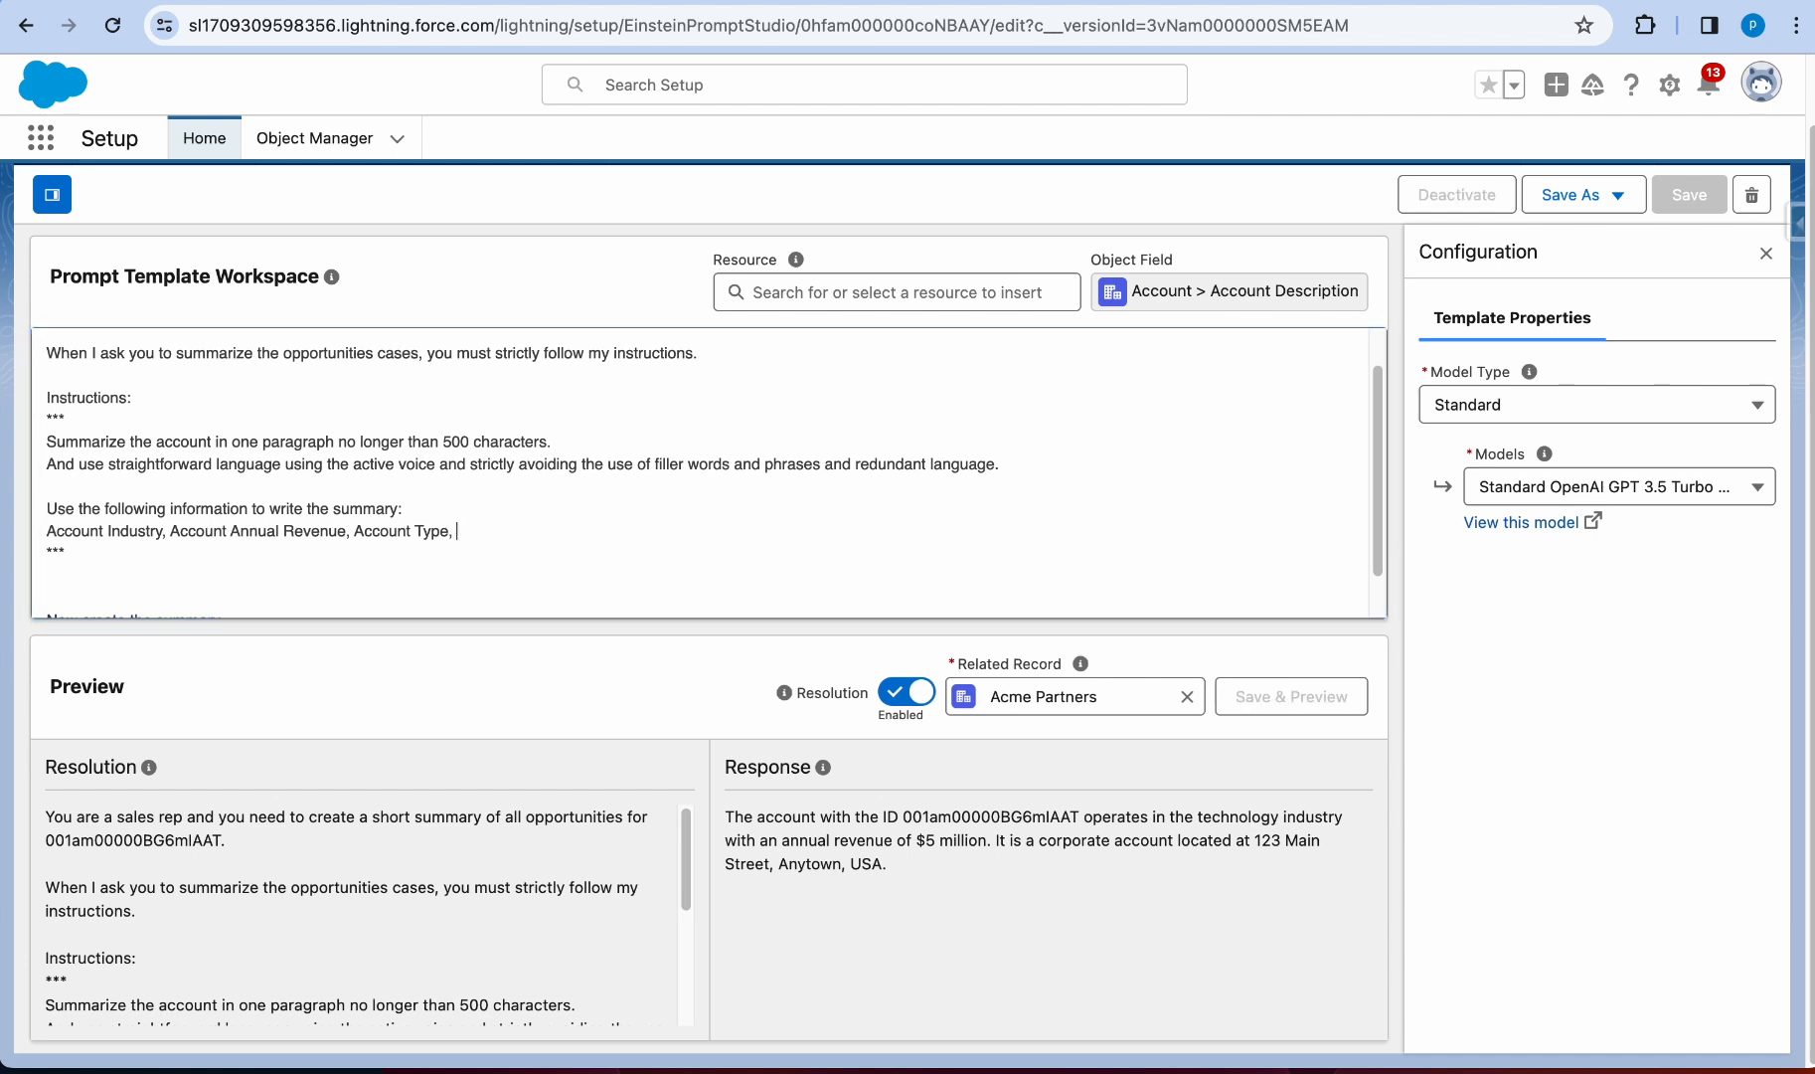
Step: Insert the account's Billing Country field at the end of the summary information list in the prompt
click(888, 298)
click(773, 467)
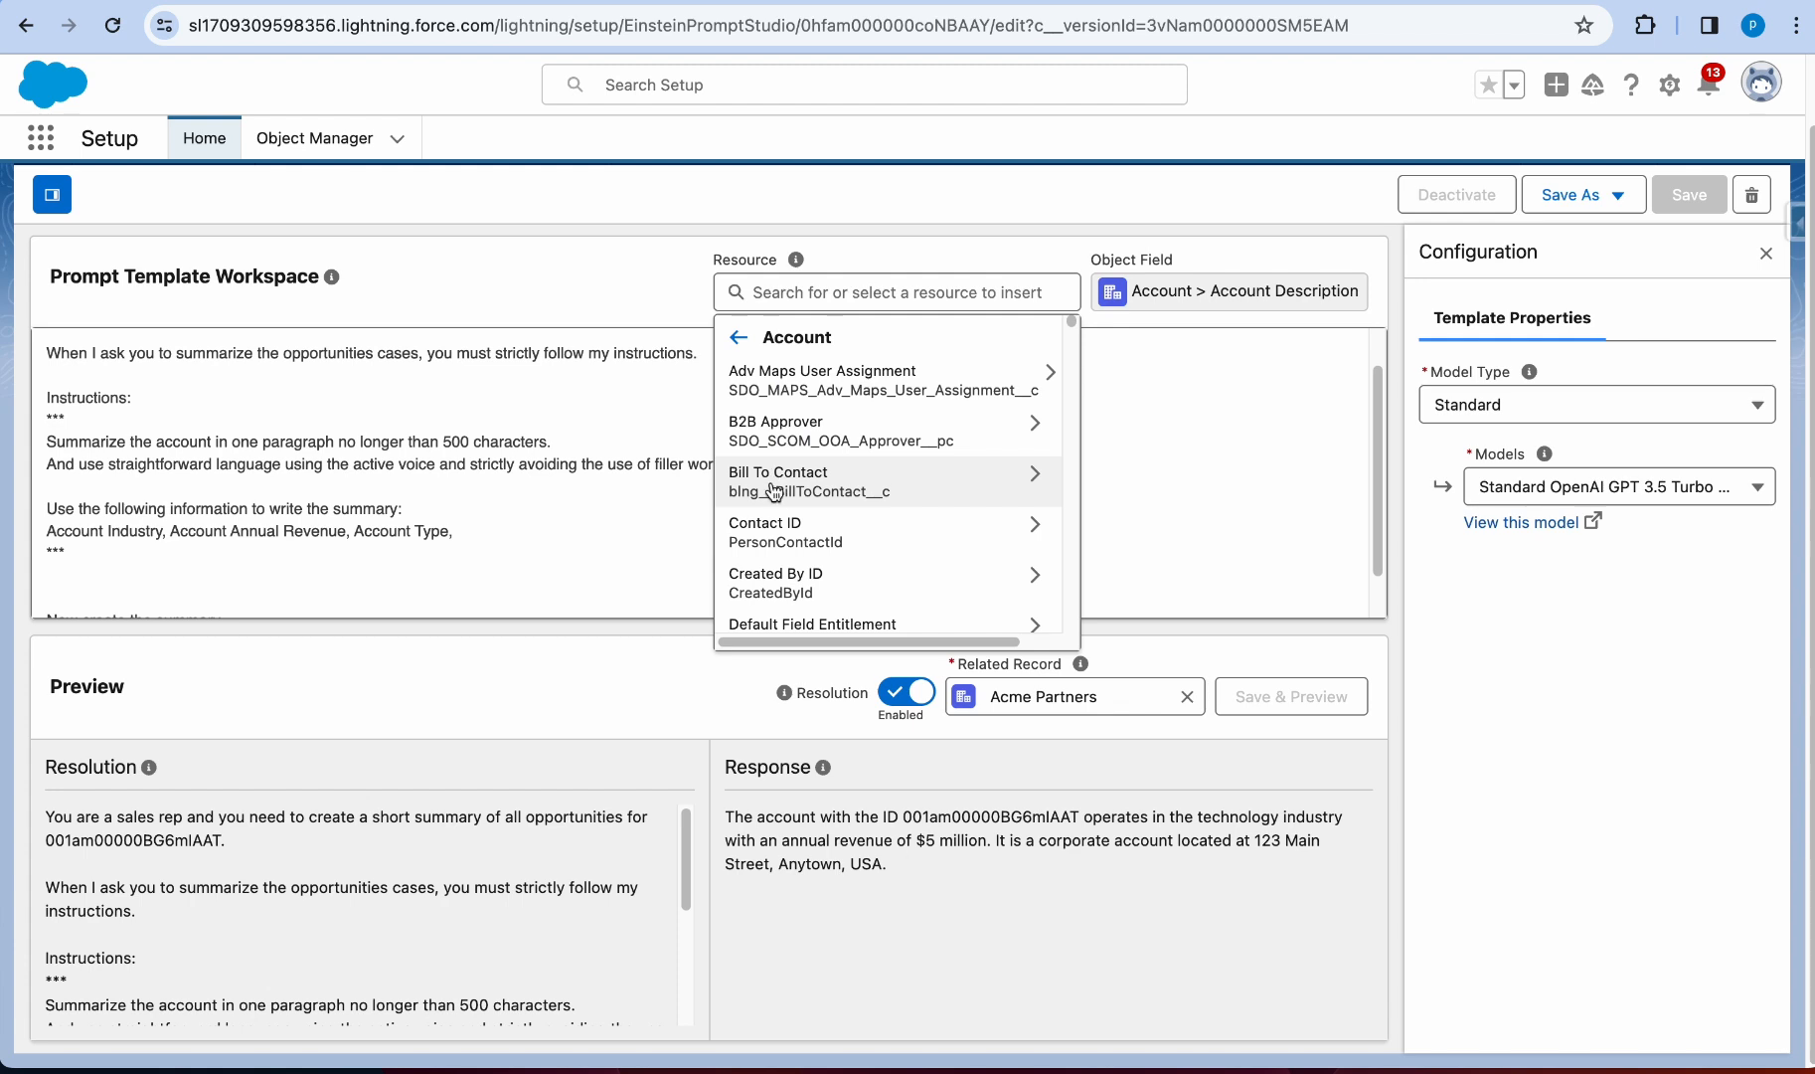
click(818, 295)
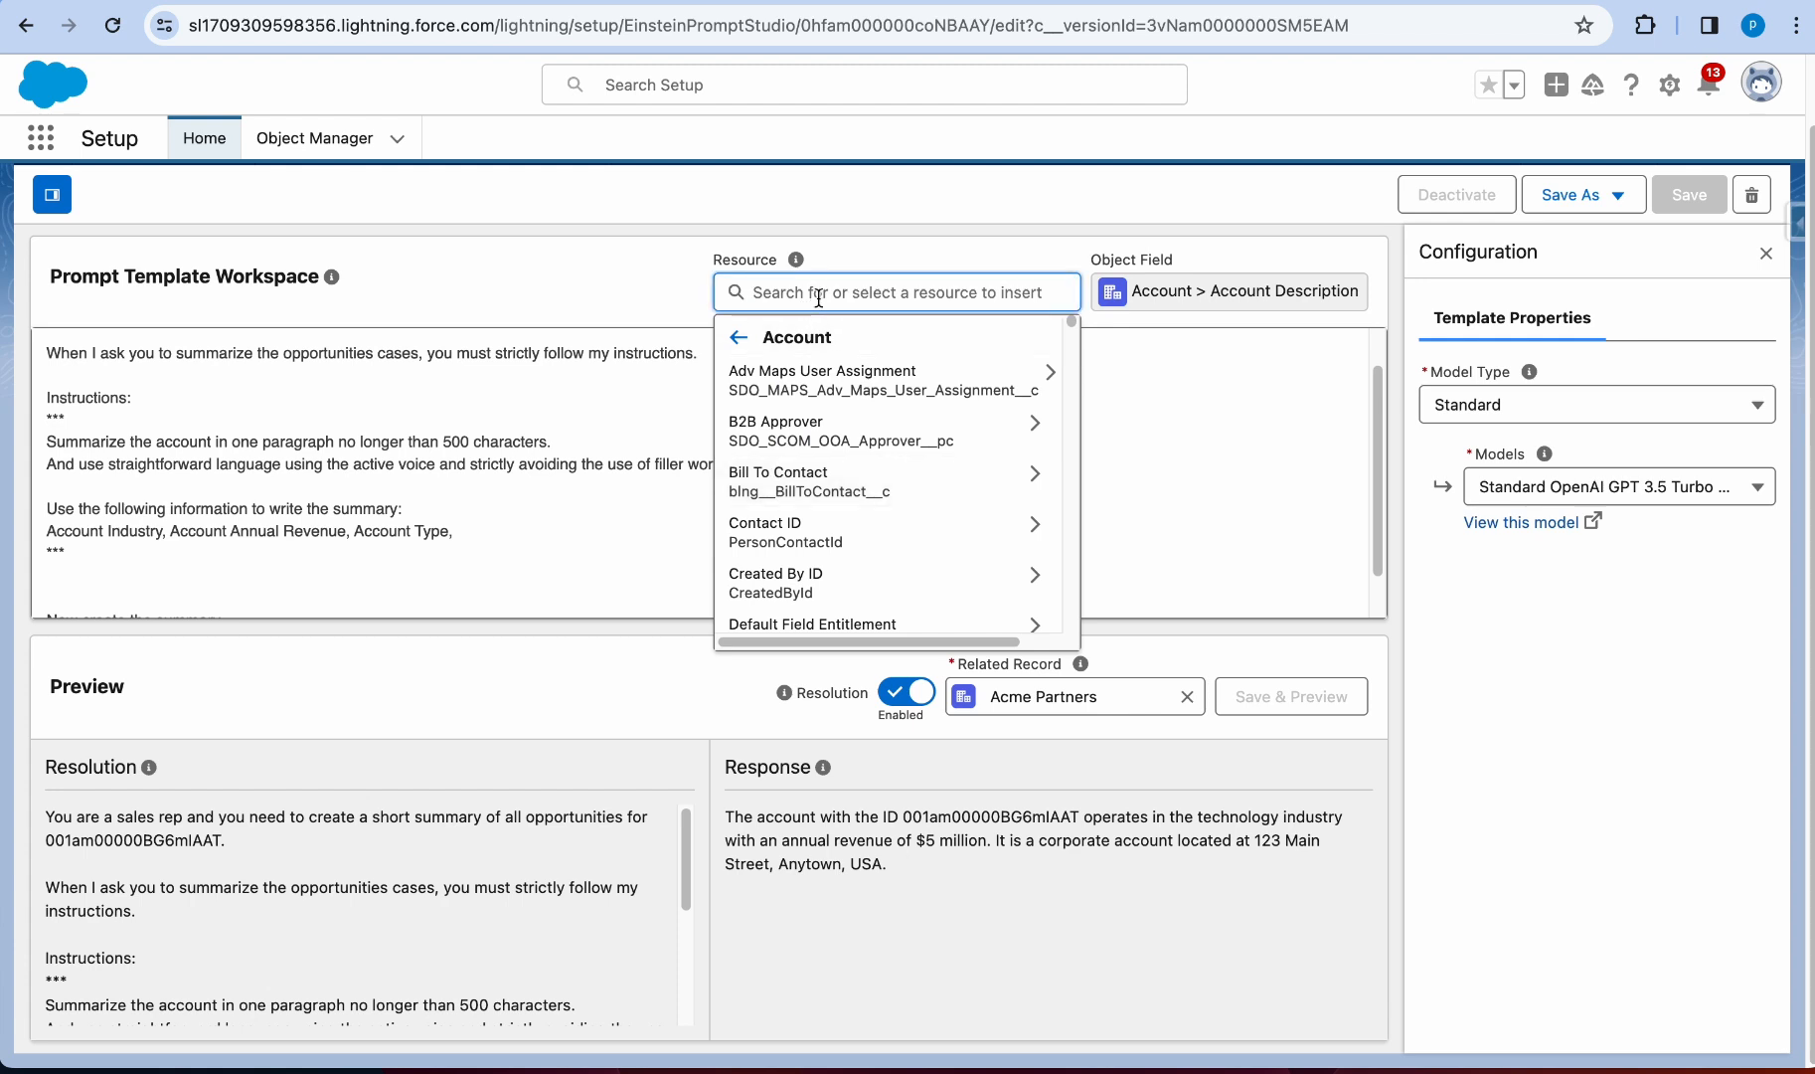
text(Billing)
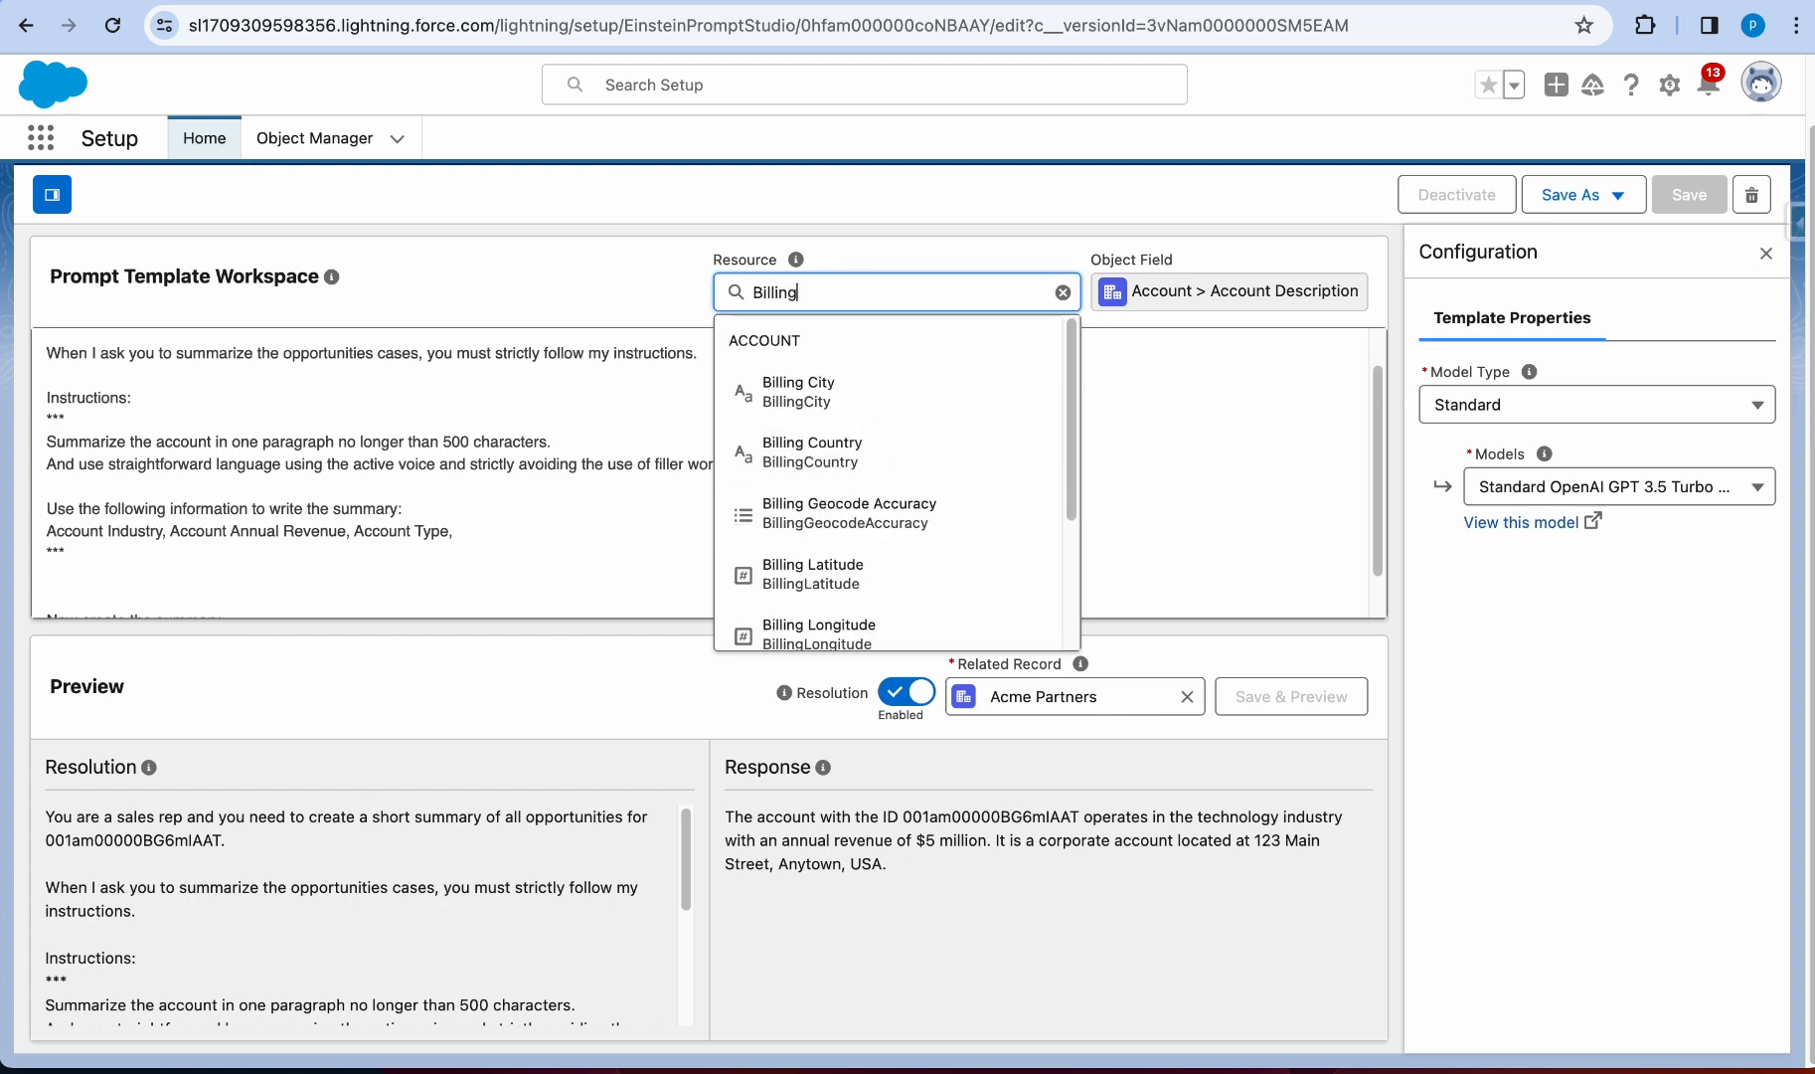
text(a)
scroll(875, 447, down, 3)
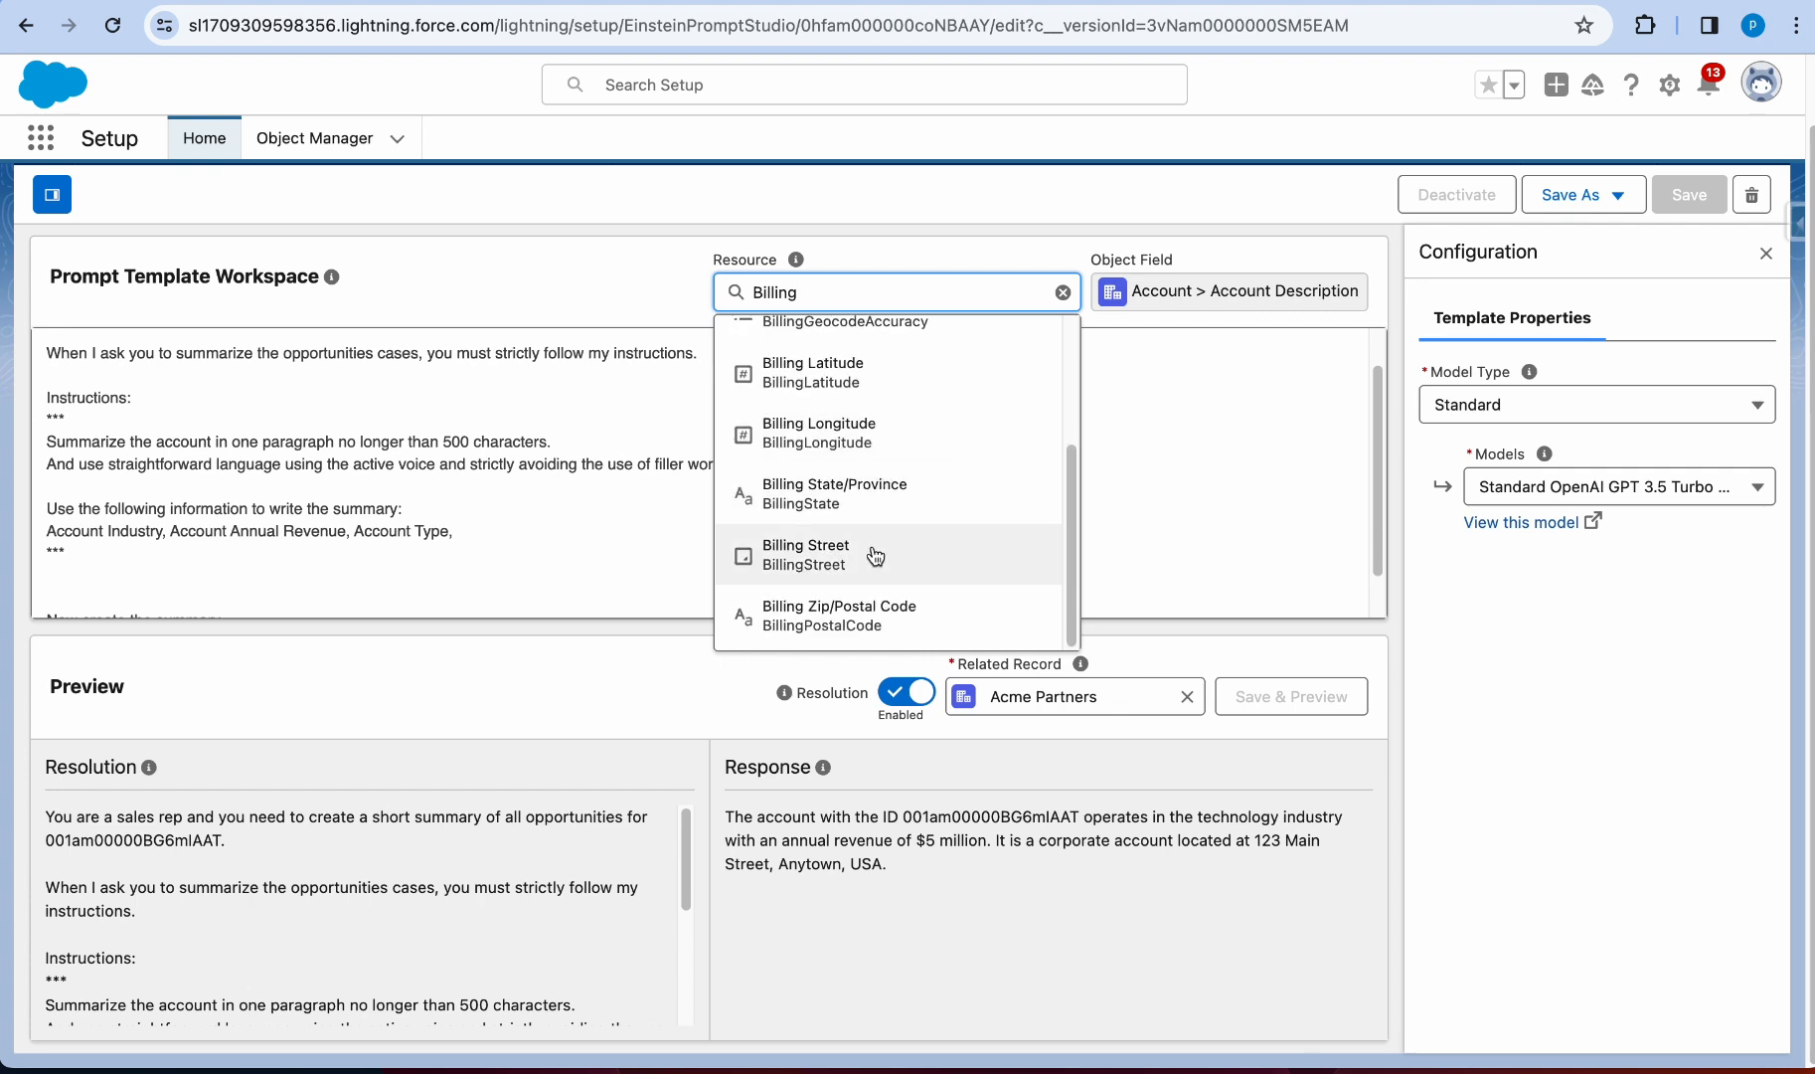
scroll(819, 454, up, 2)
scroll(845, 462, up, 2)
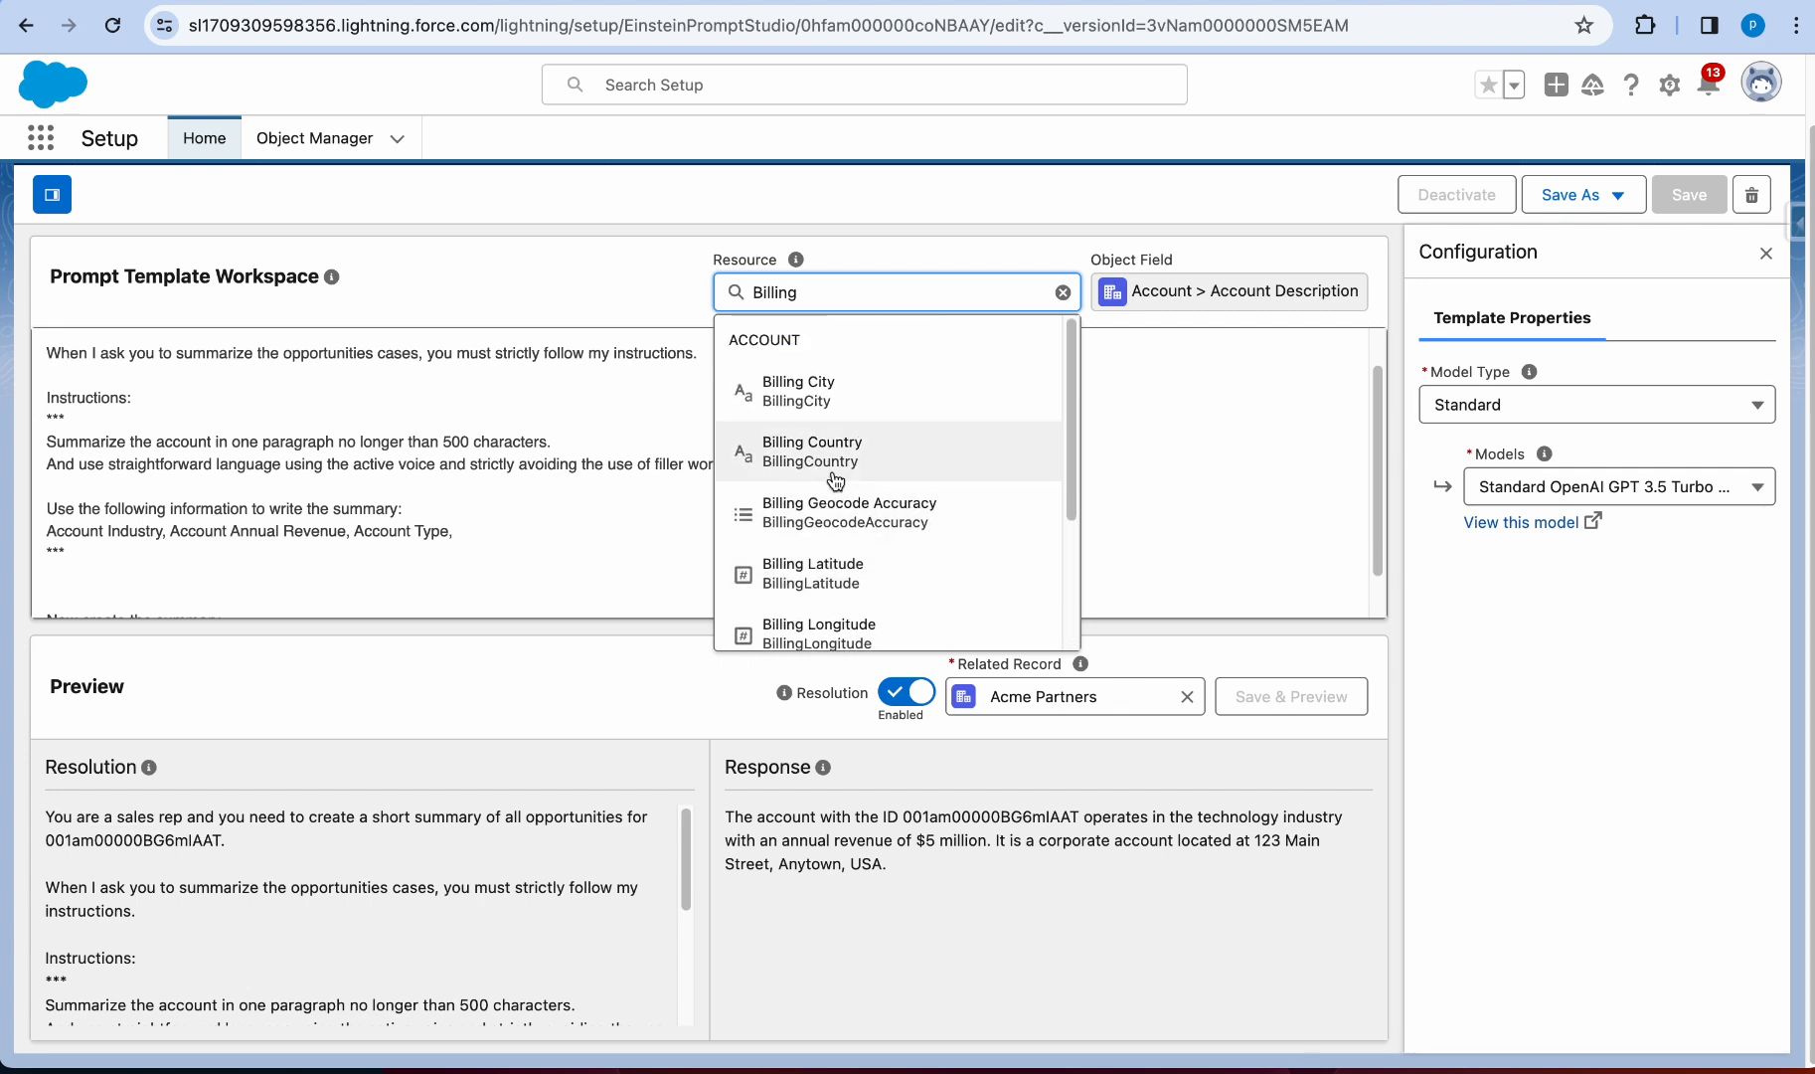
scroll(899, 527, down, 3)
scroll(875, 497, up, 3)
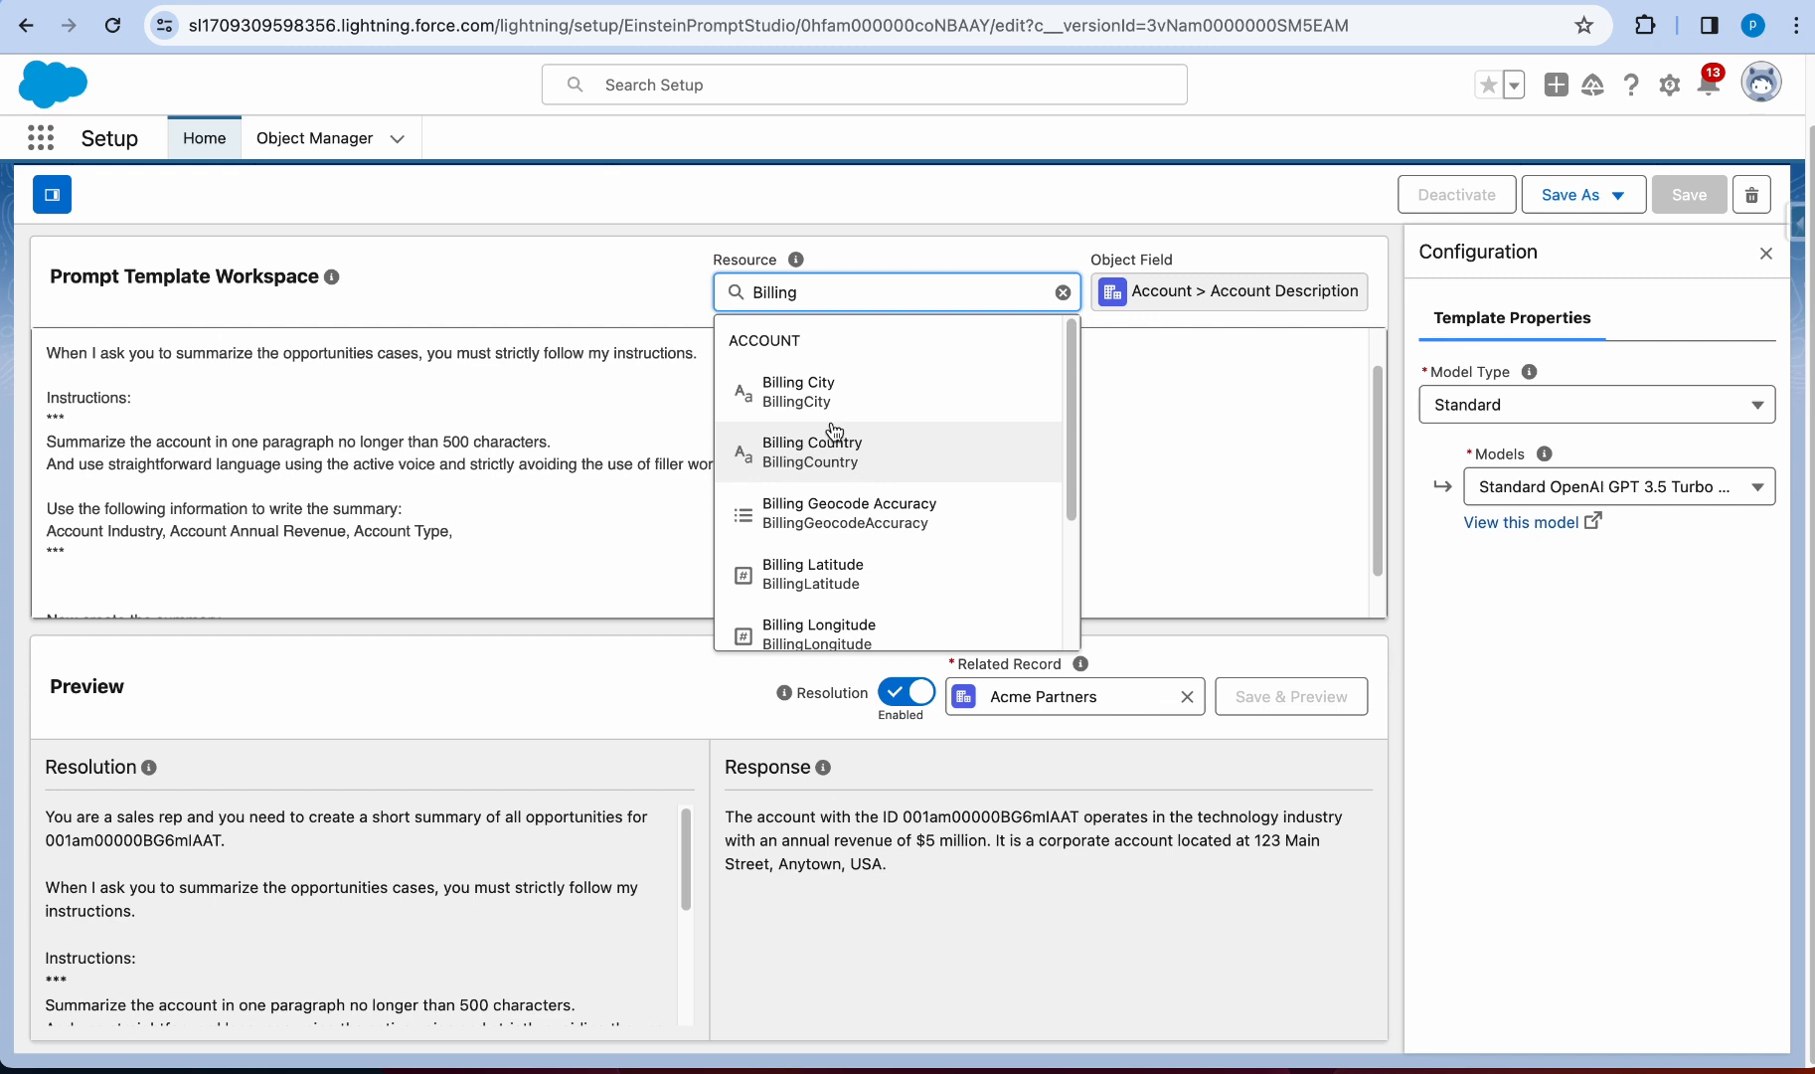
click(835, 441)
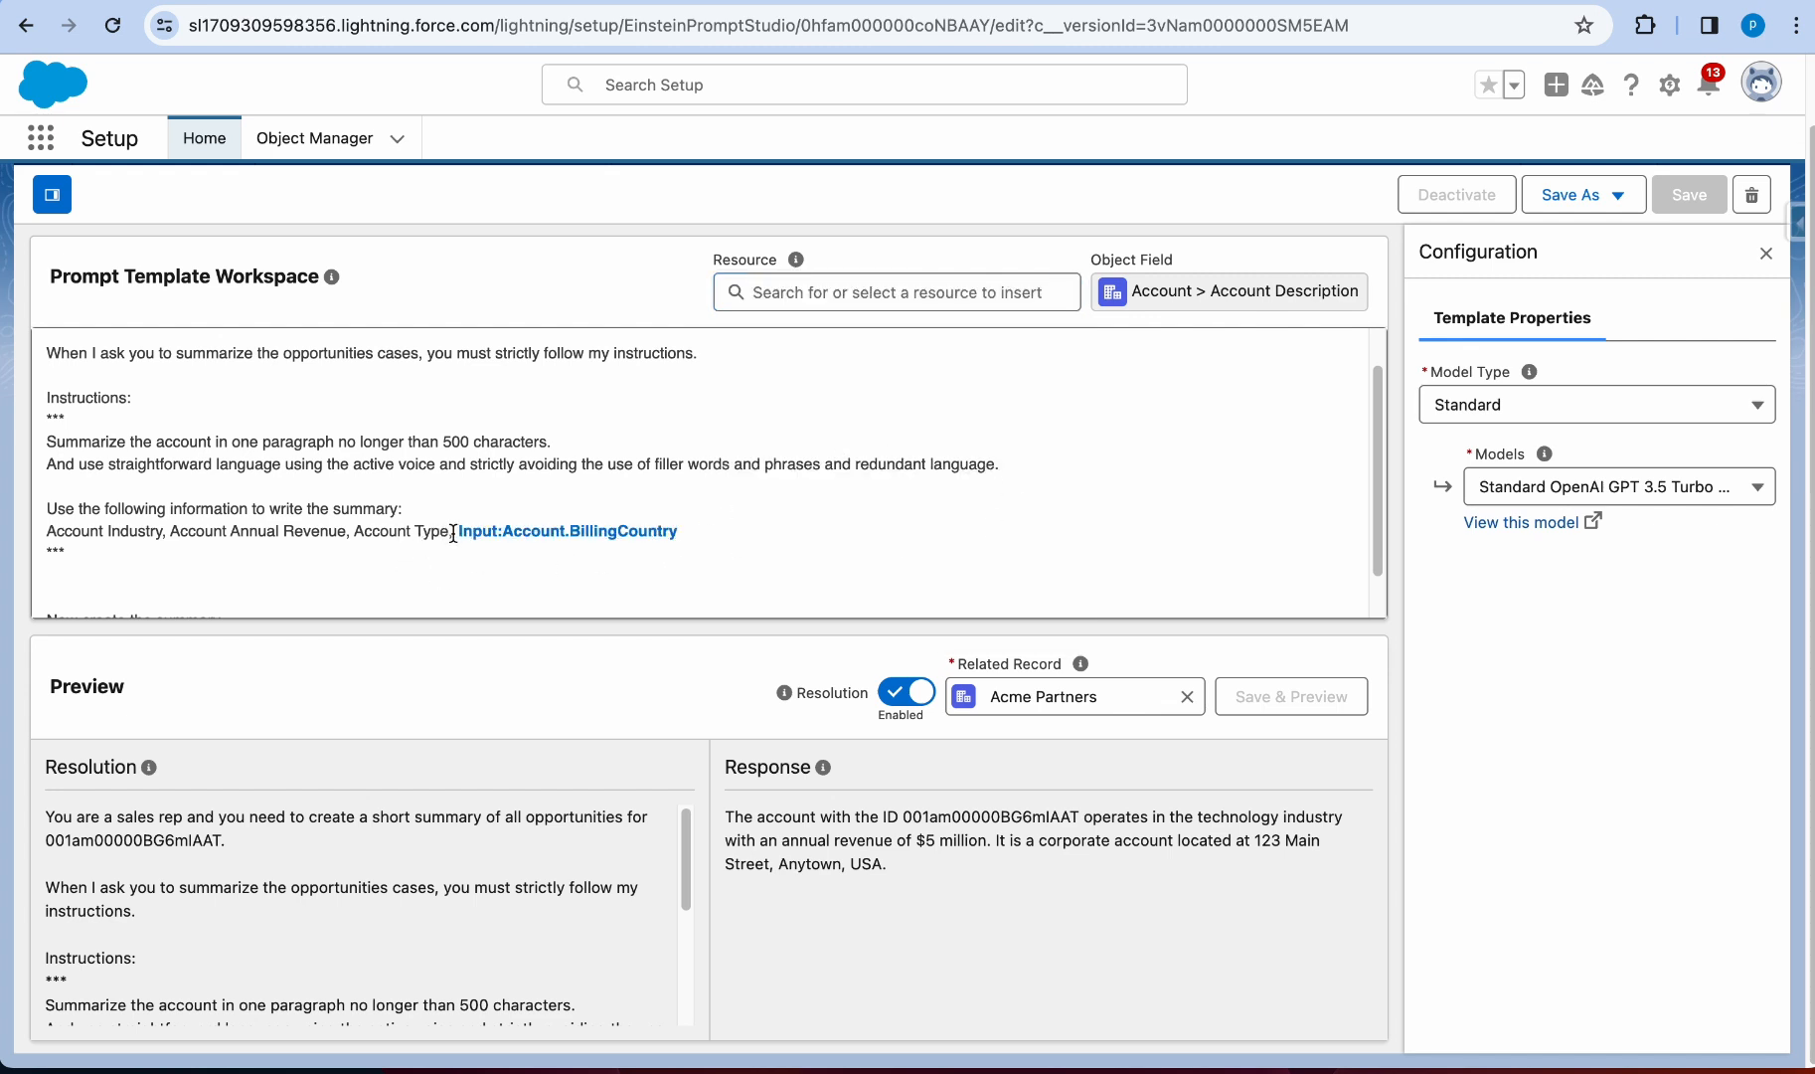
Step: Delete the plain text "Account Type" from the prompt's information list and bring up the Account resources to insert a field there
drag(454, 535, 354, 534)
key(BackSpace)
click(858, 292)
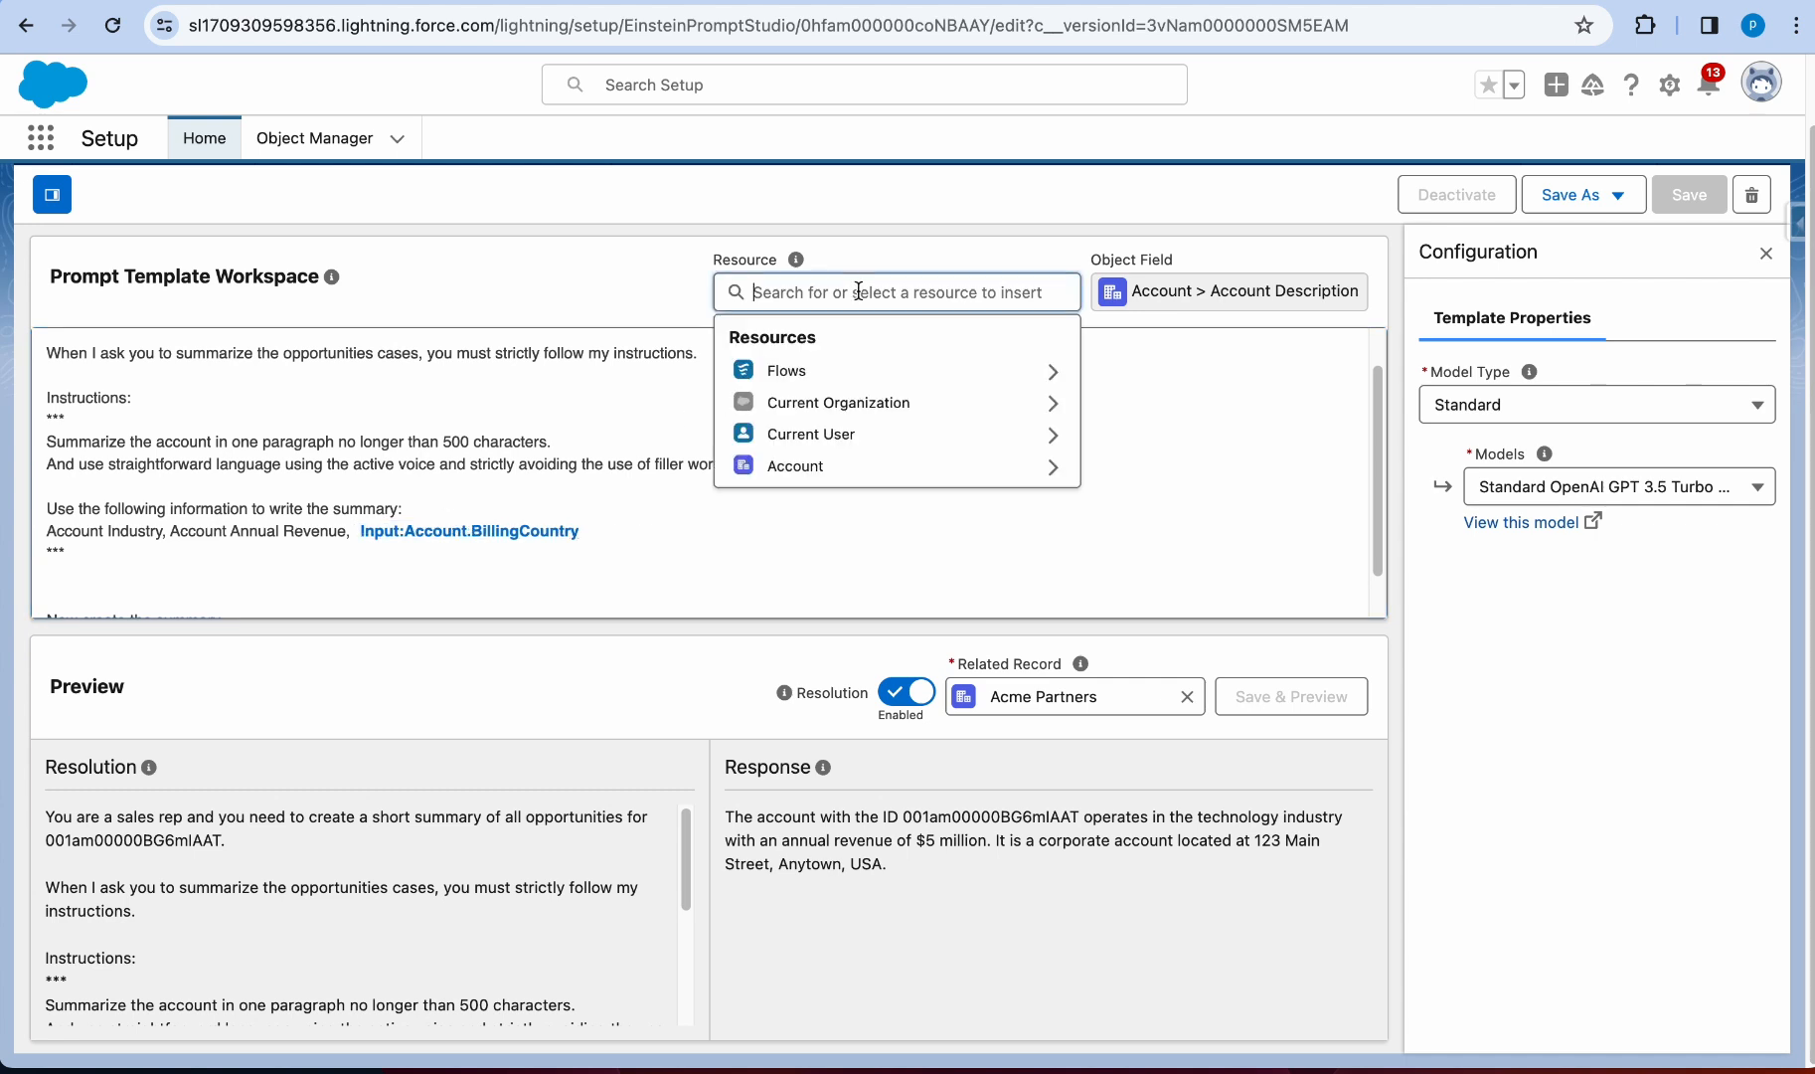
click(810, 466)
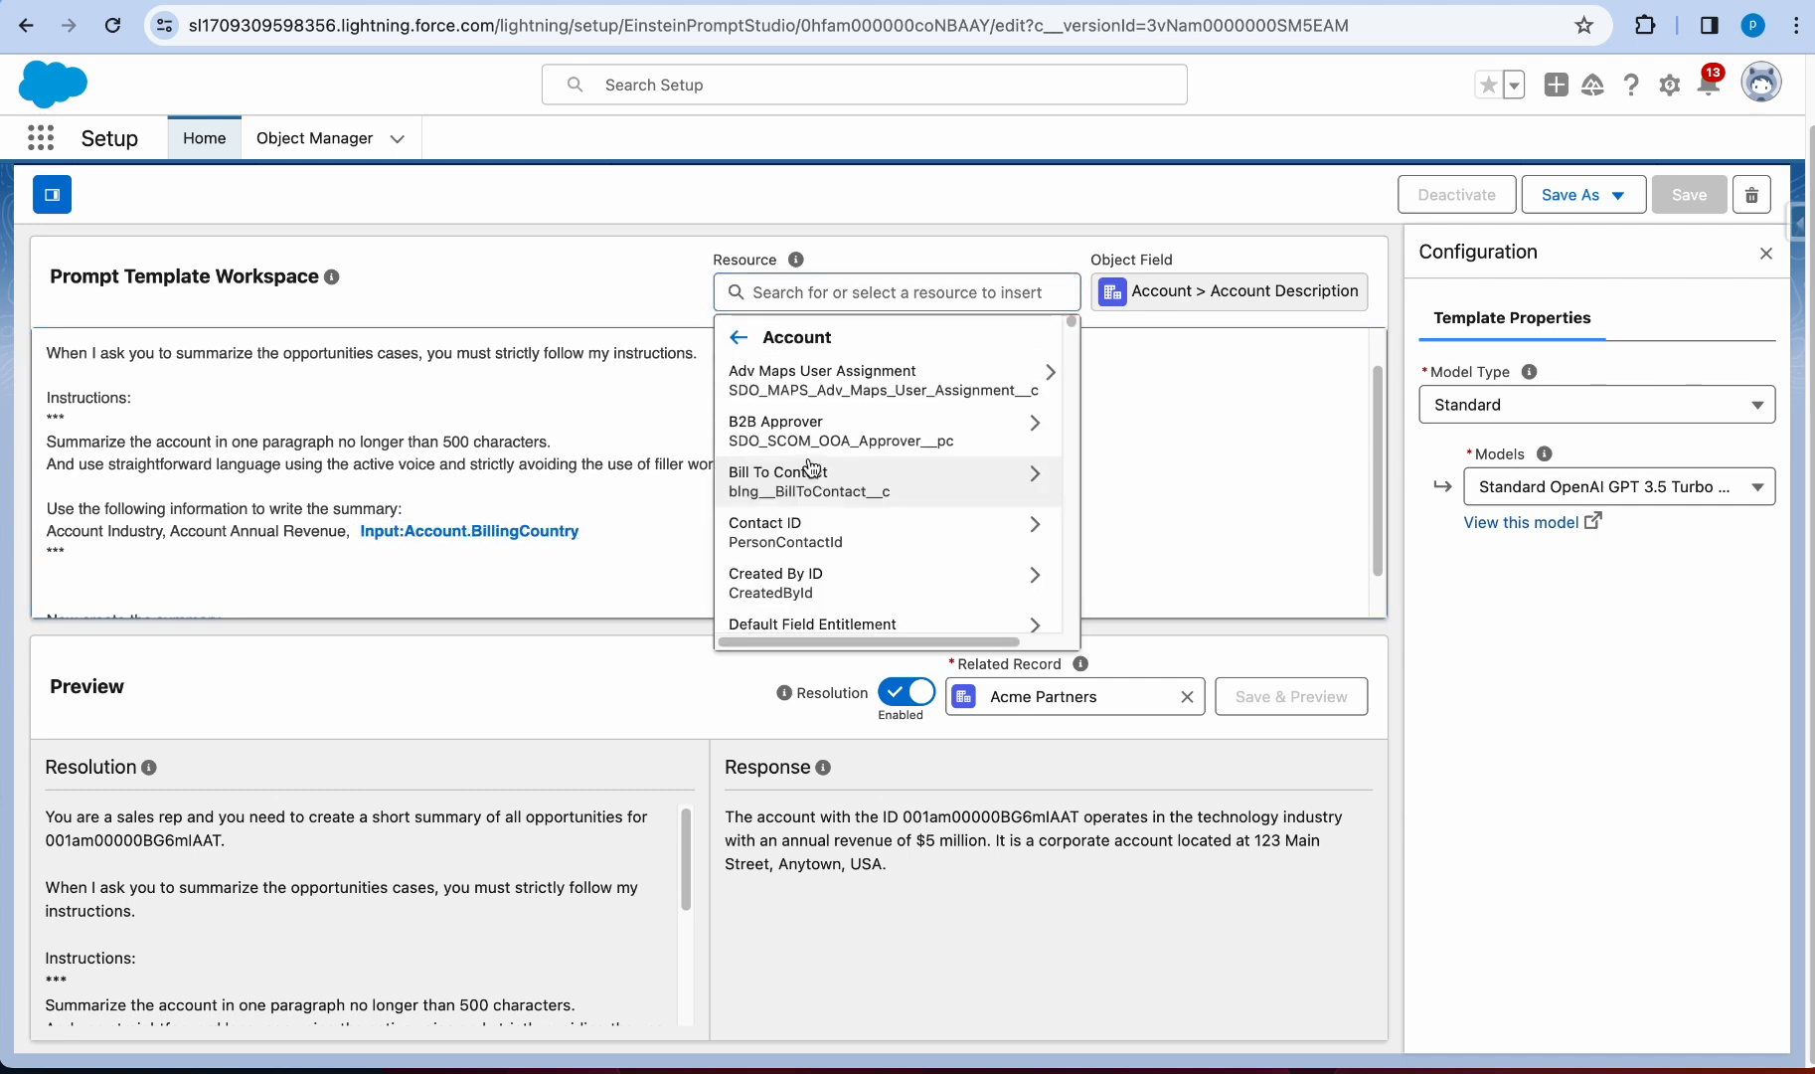
click(840, 294)
text(billing)
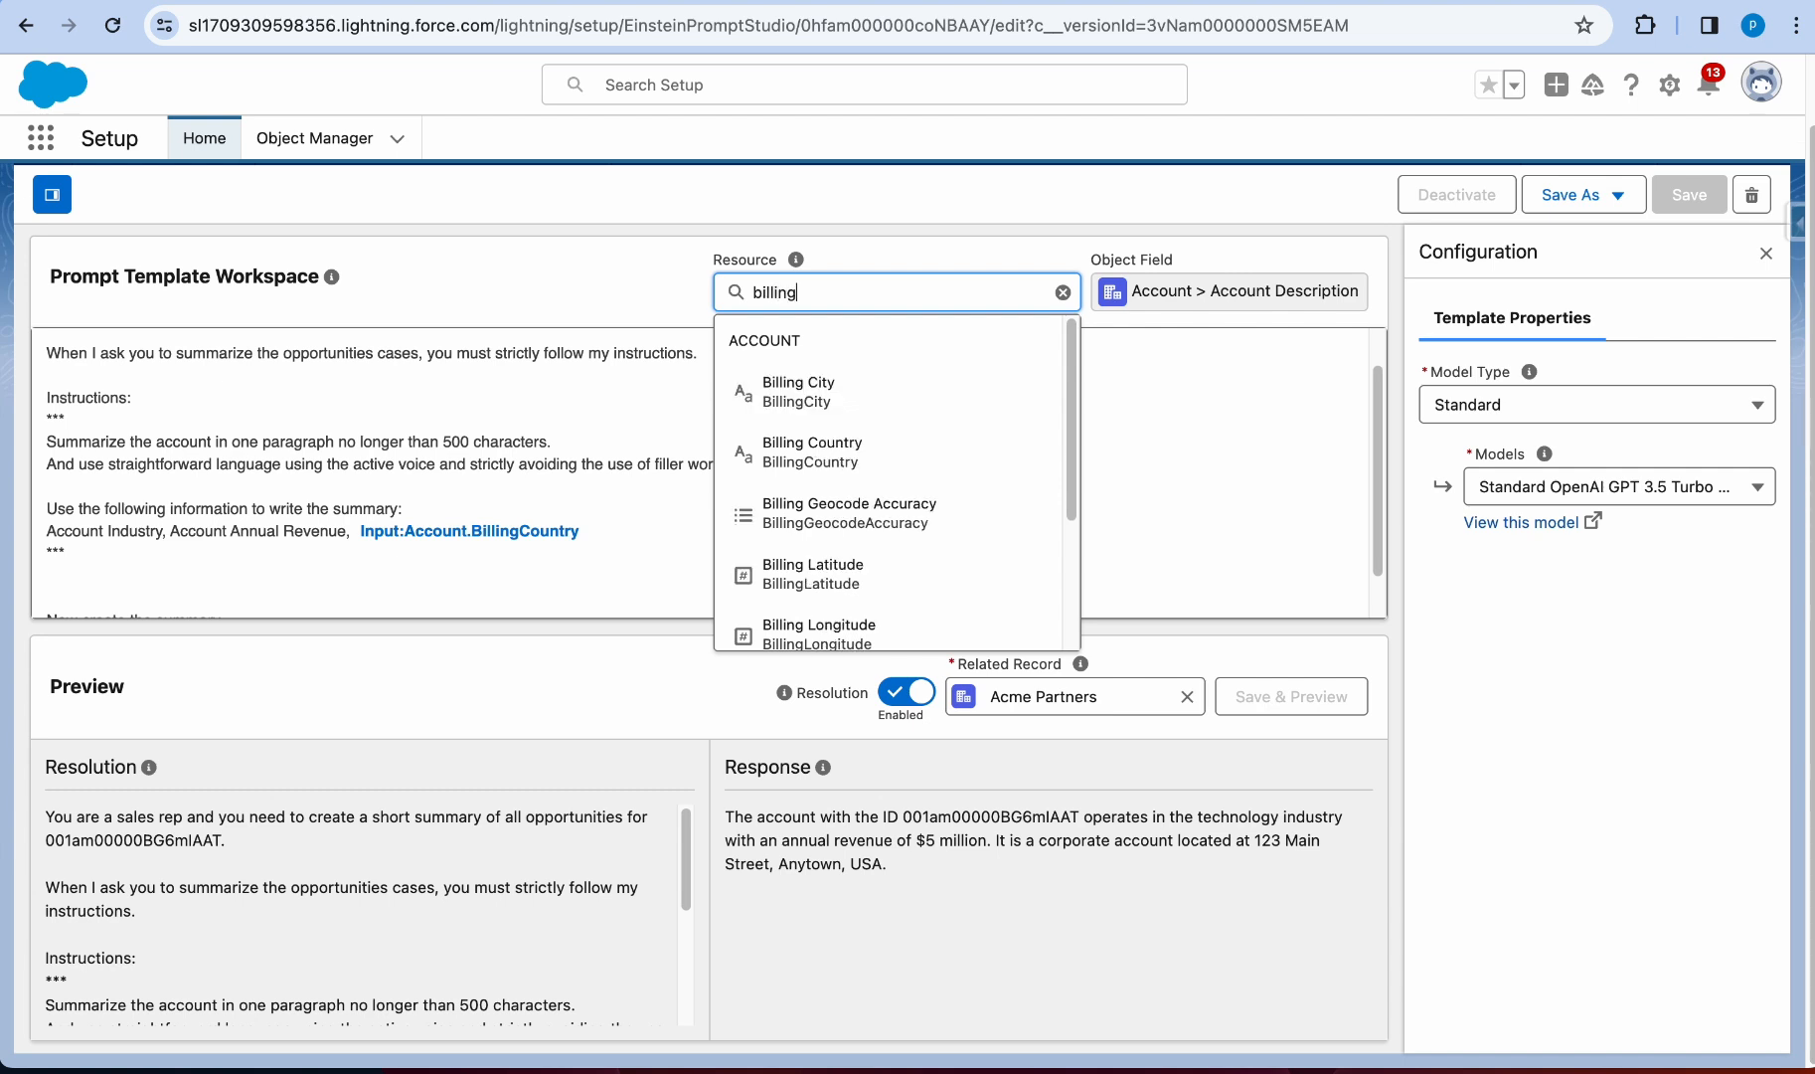
key(BackSpace)
key(BackSpace)
key(BackSpace)
key(BackSpace)
key(BackSpace)
key(BackSpace)
key(BackSpace)
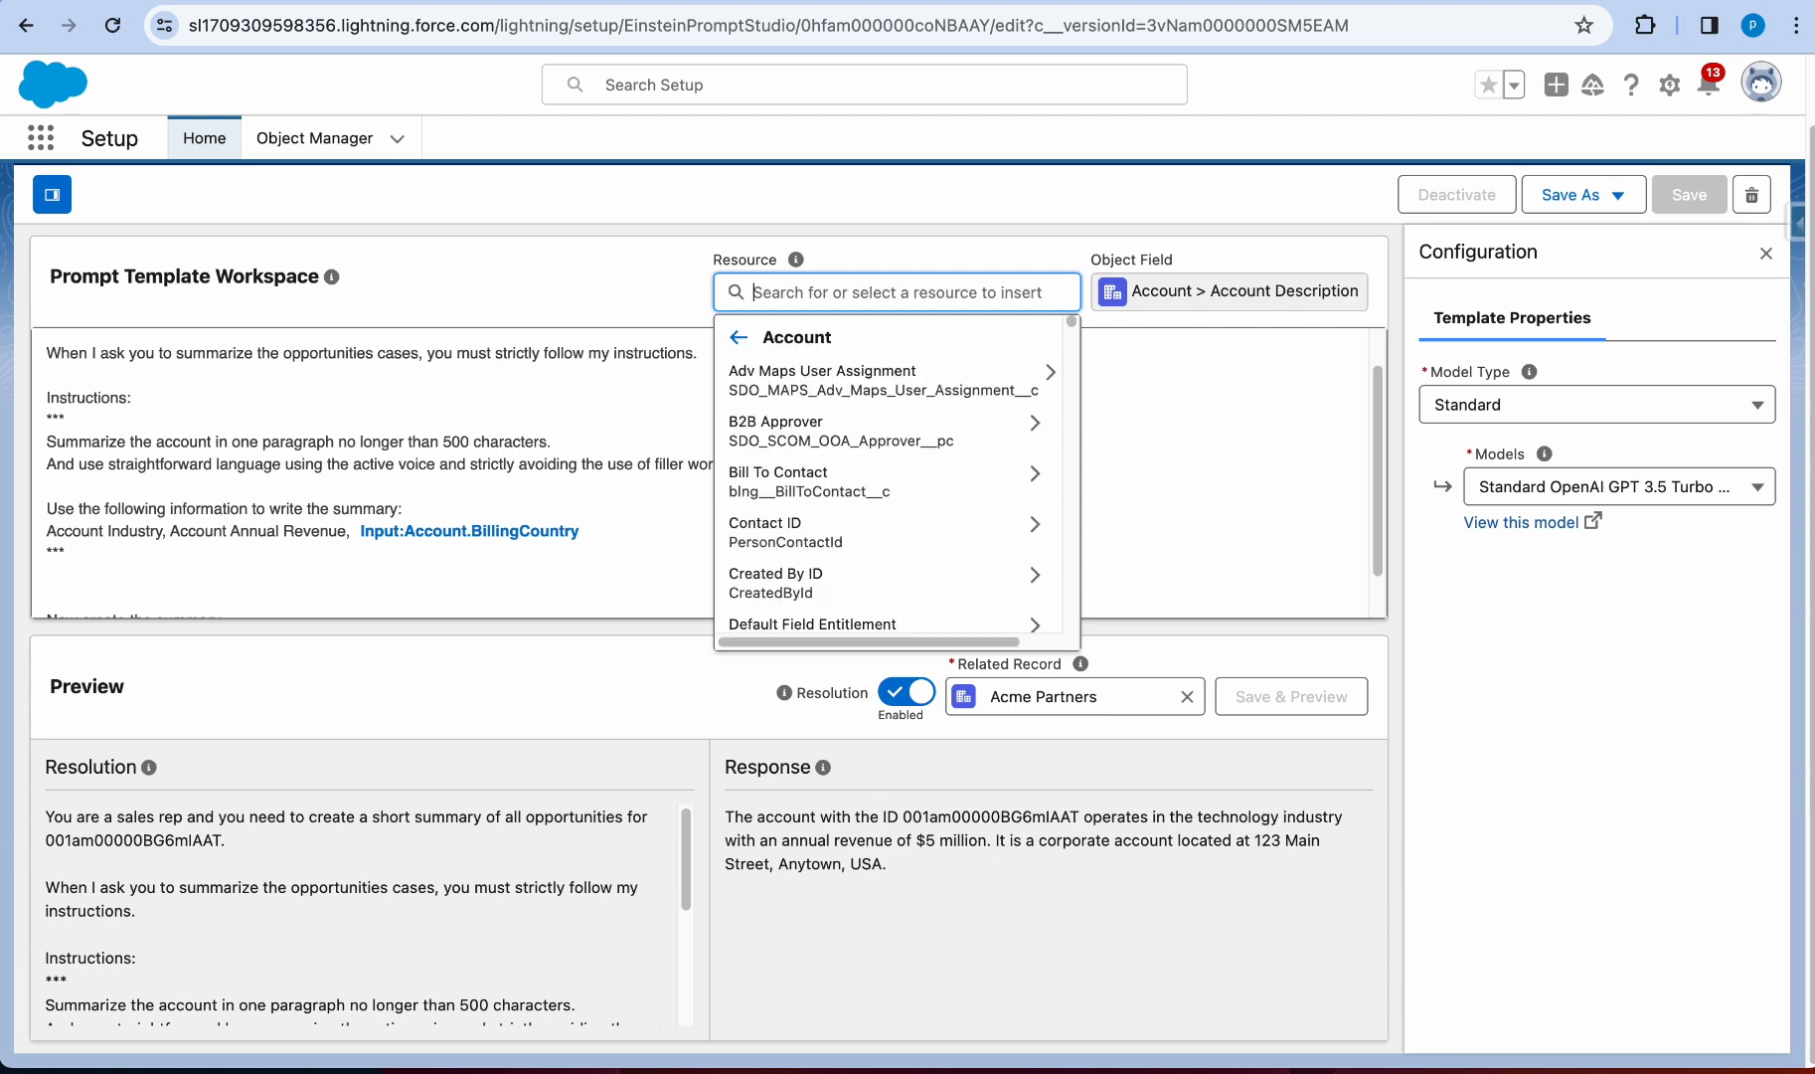
Step: Find the "type" resources and insert the Account Type field before the Billing Country field
text(type)
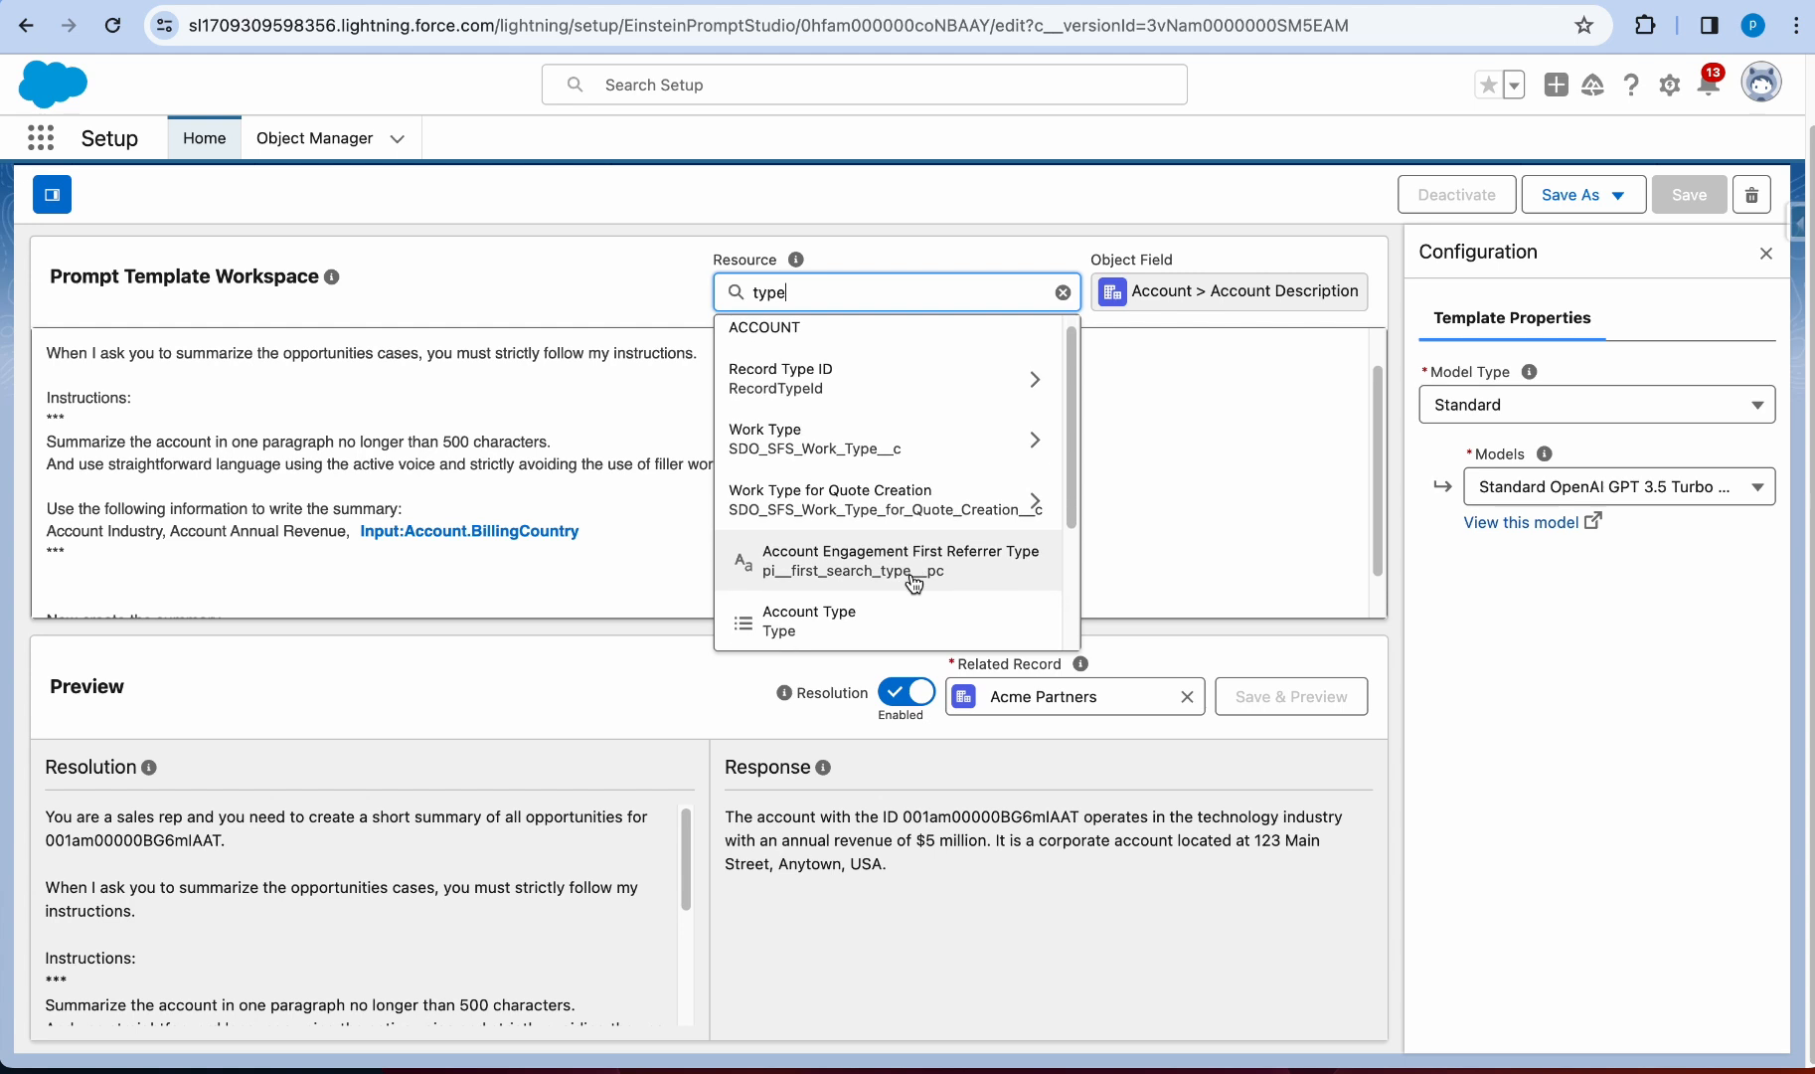
scroll(914, 583, down, 1)
click(887, 588)
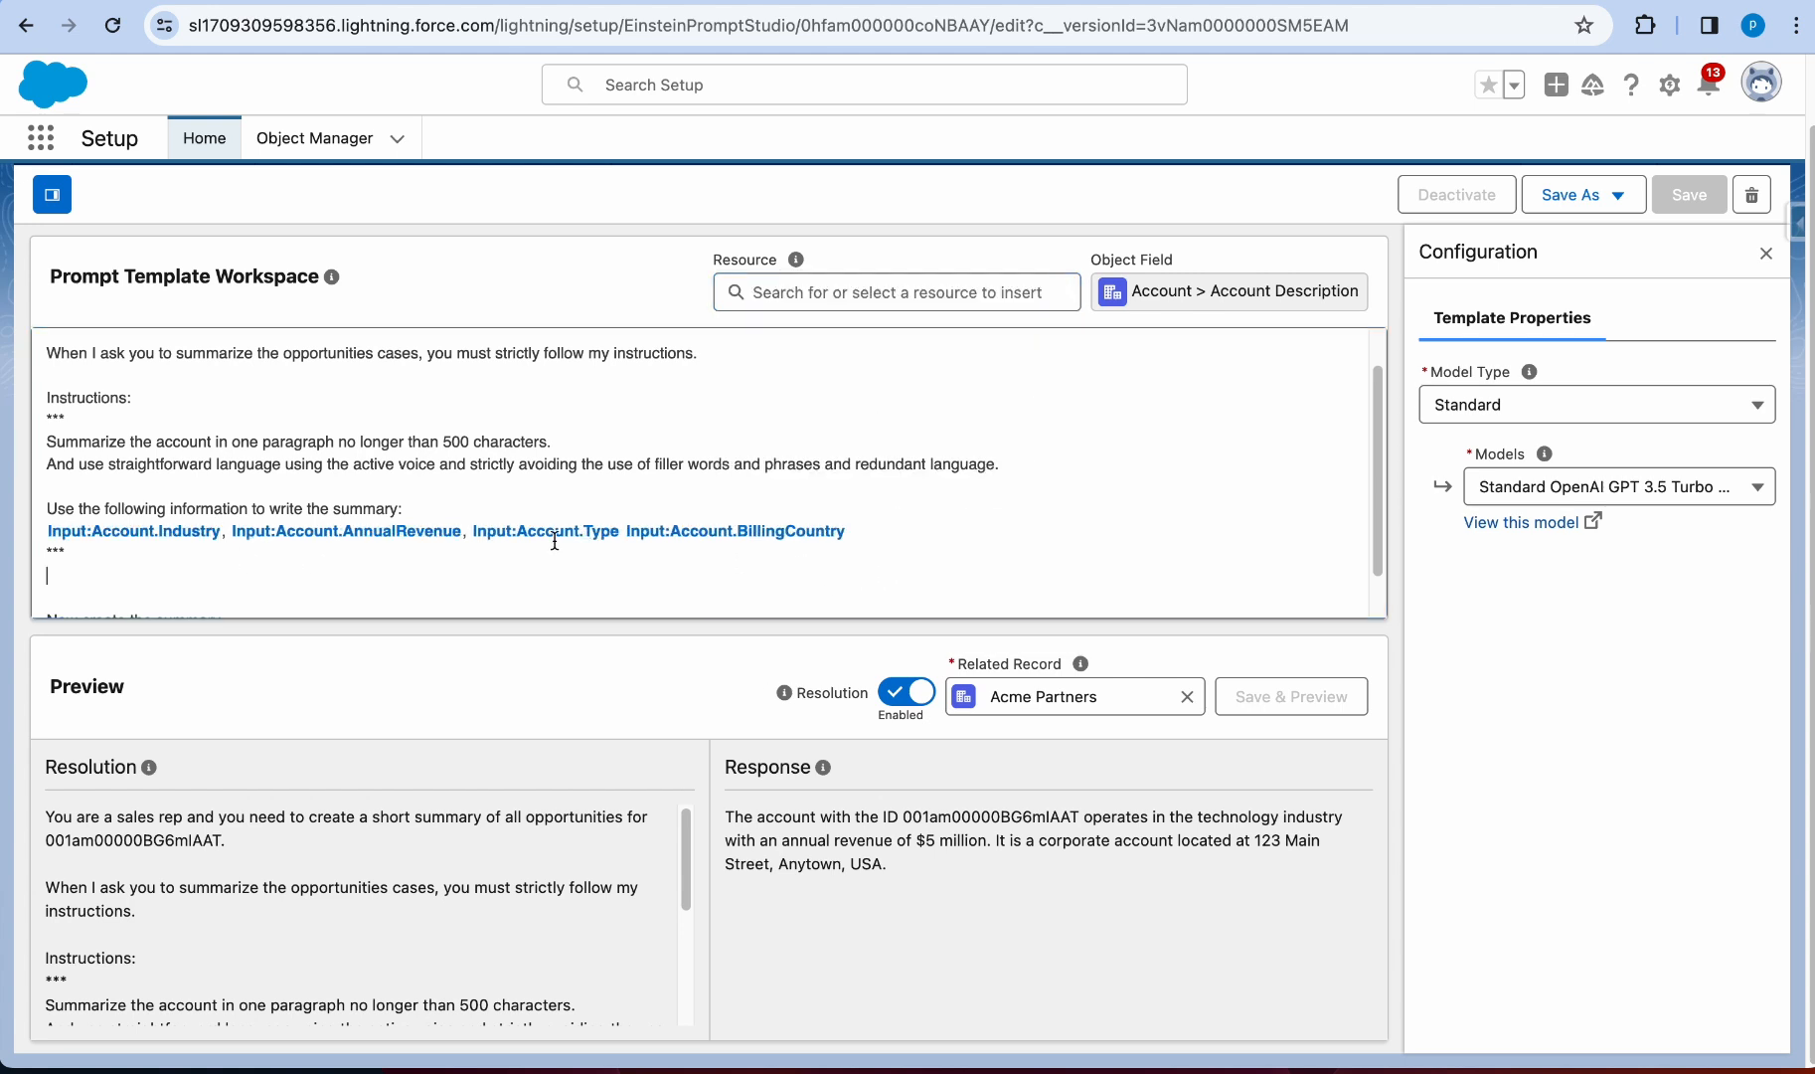
Step: Save the edited prompt template as a new version and activate that version
click(1618, 199)
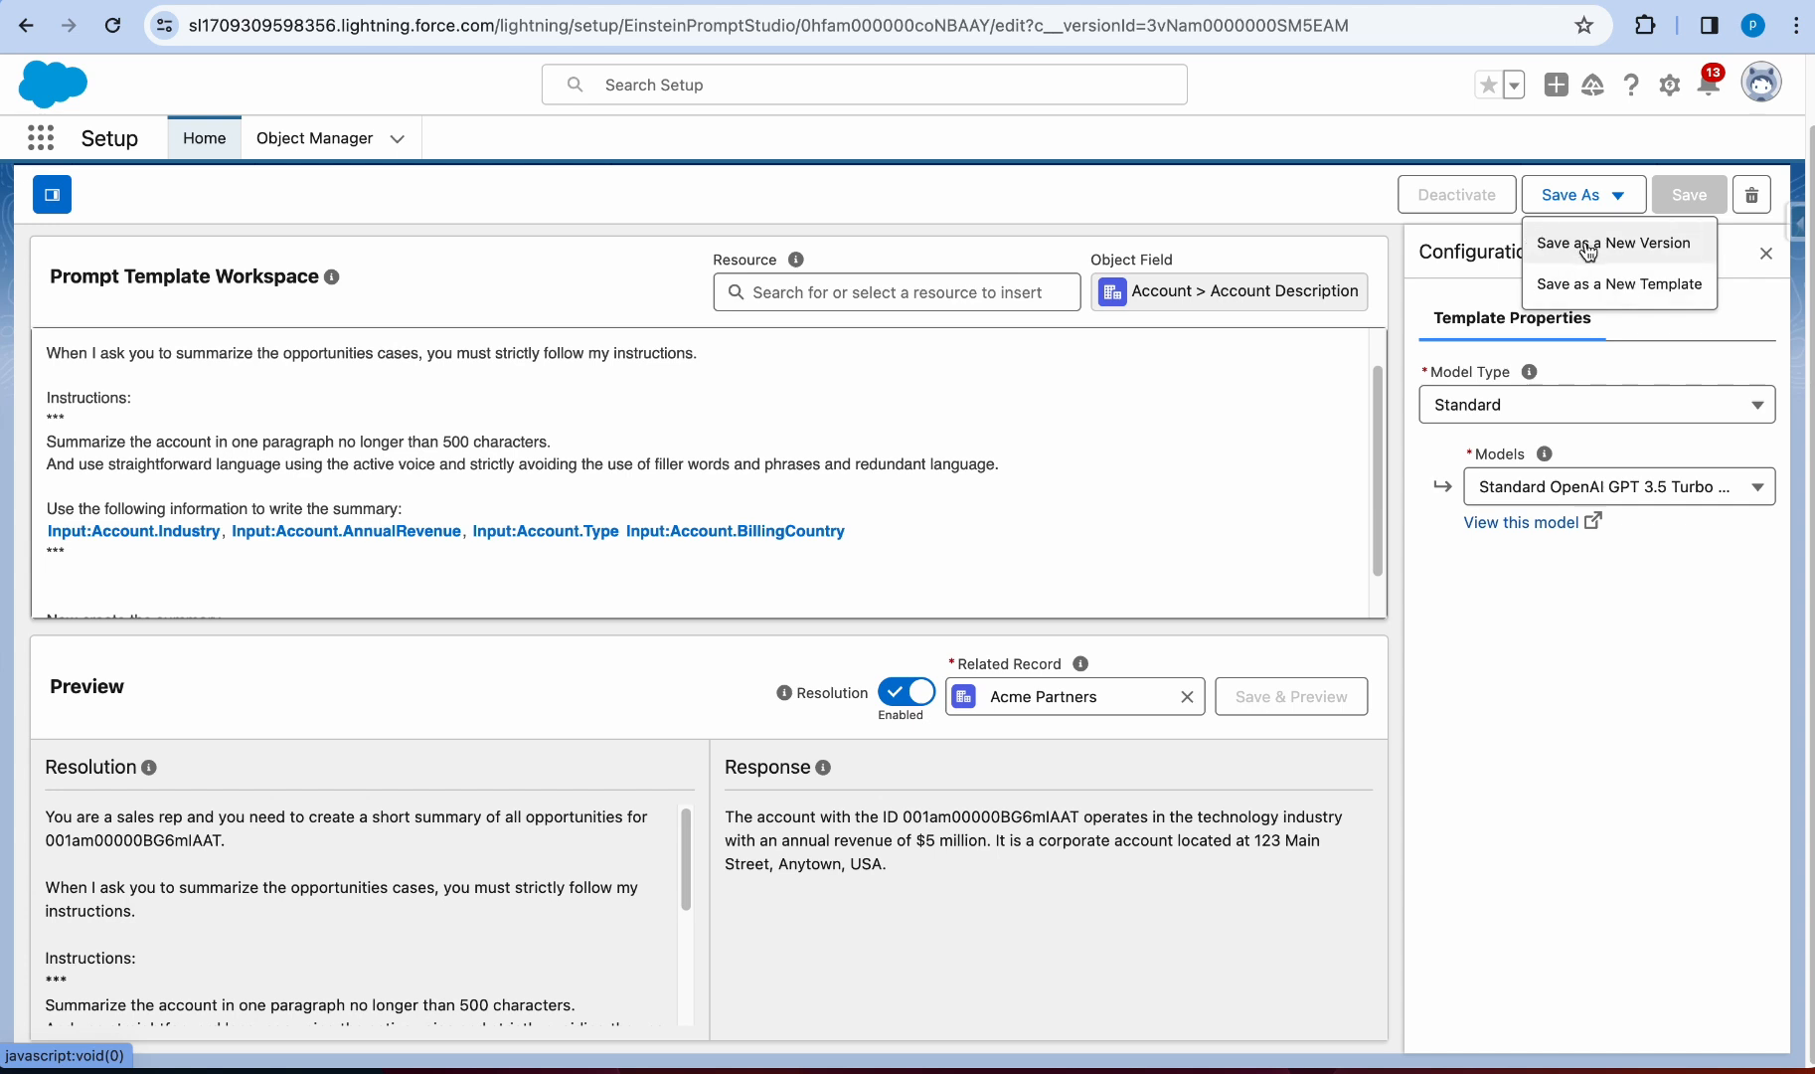
click(1660, 251)
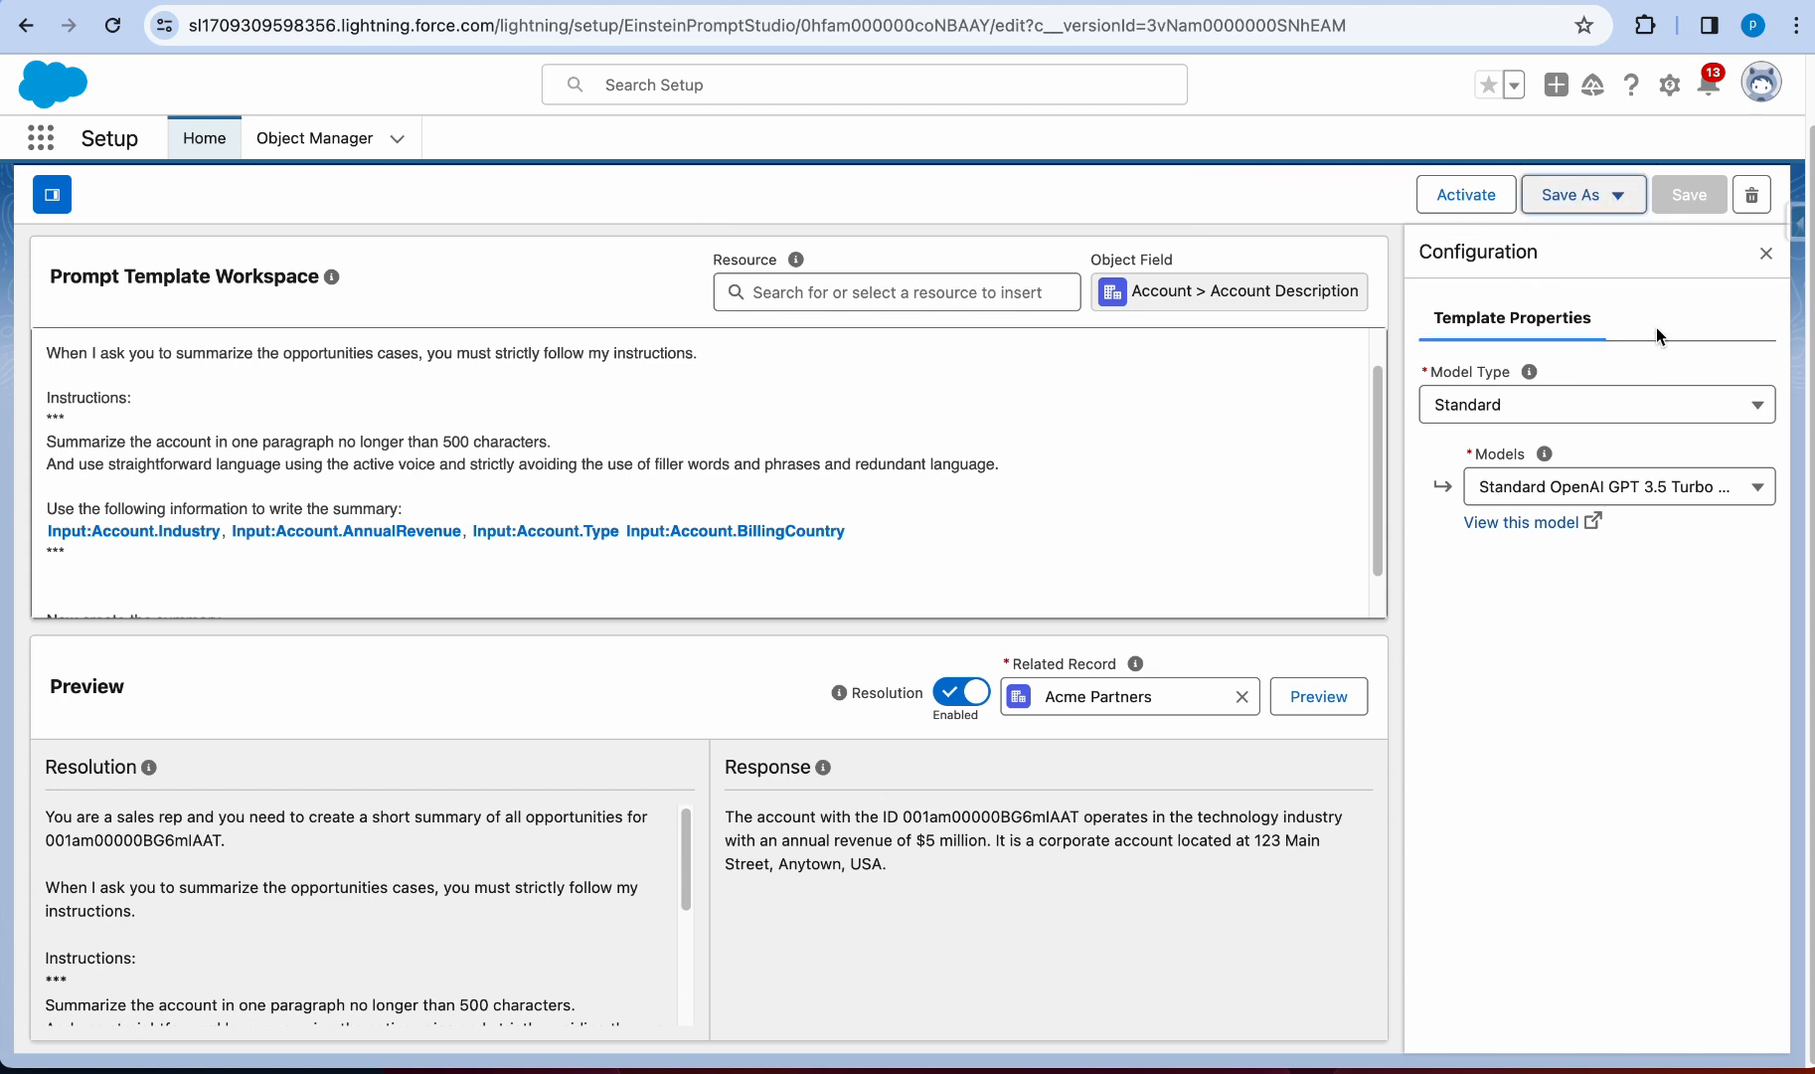
click(1463, 195)
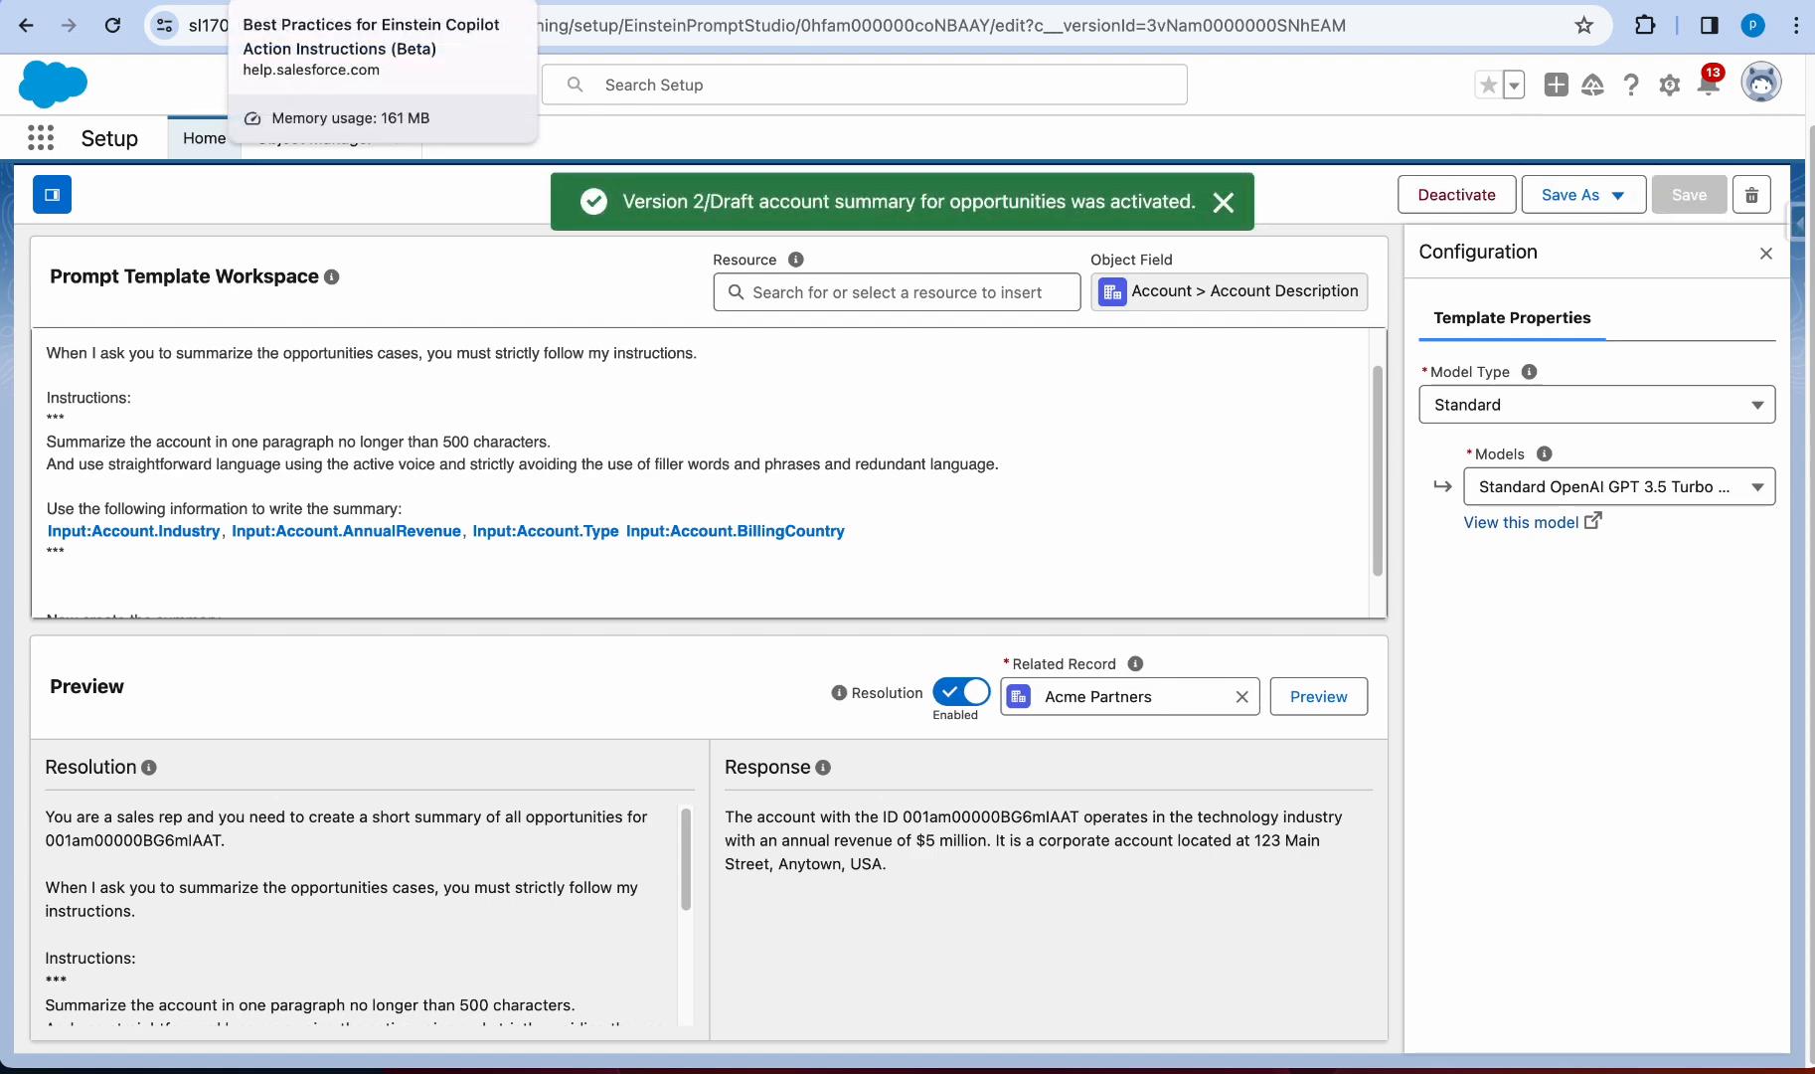
Step: Go back to the Sales app, reopen the Haven Enterprises account from the Accounts list, and reload its page
click(326, 2)
click(385, 2)
click(549, 2)
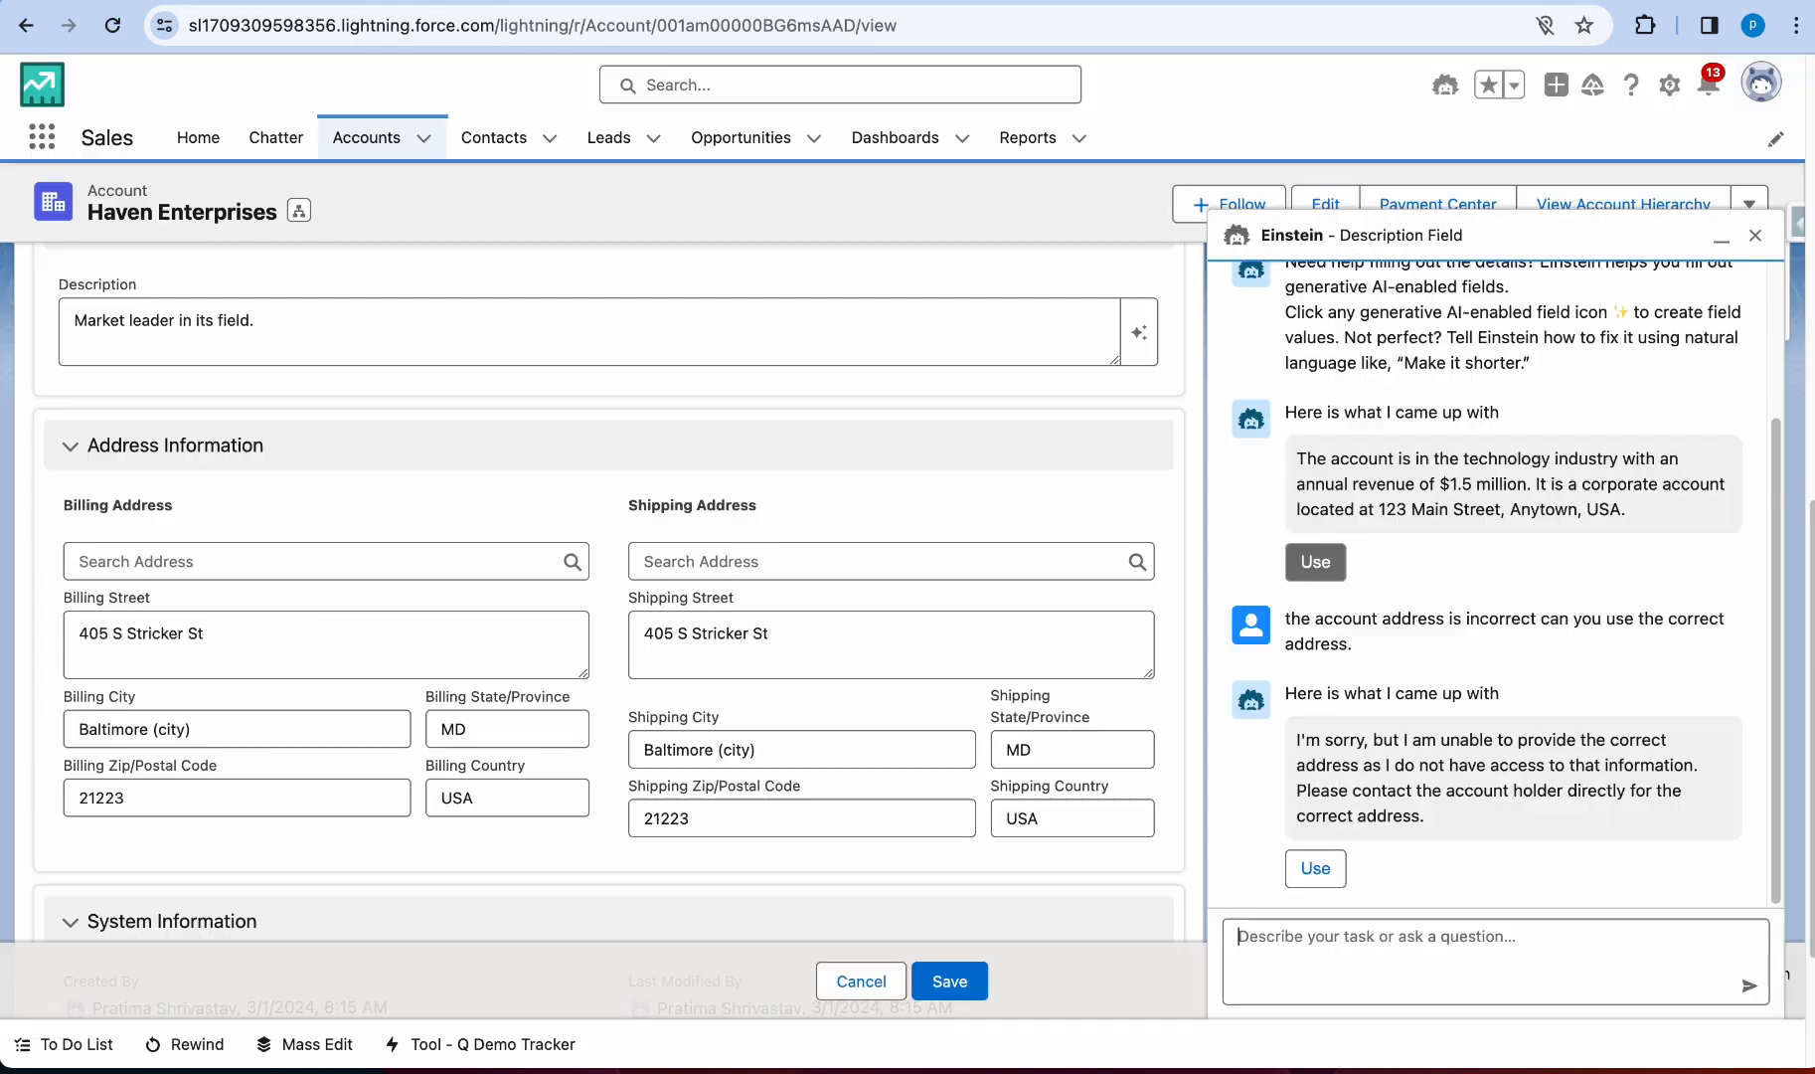
click(372, 147)
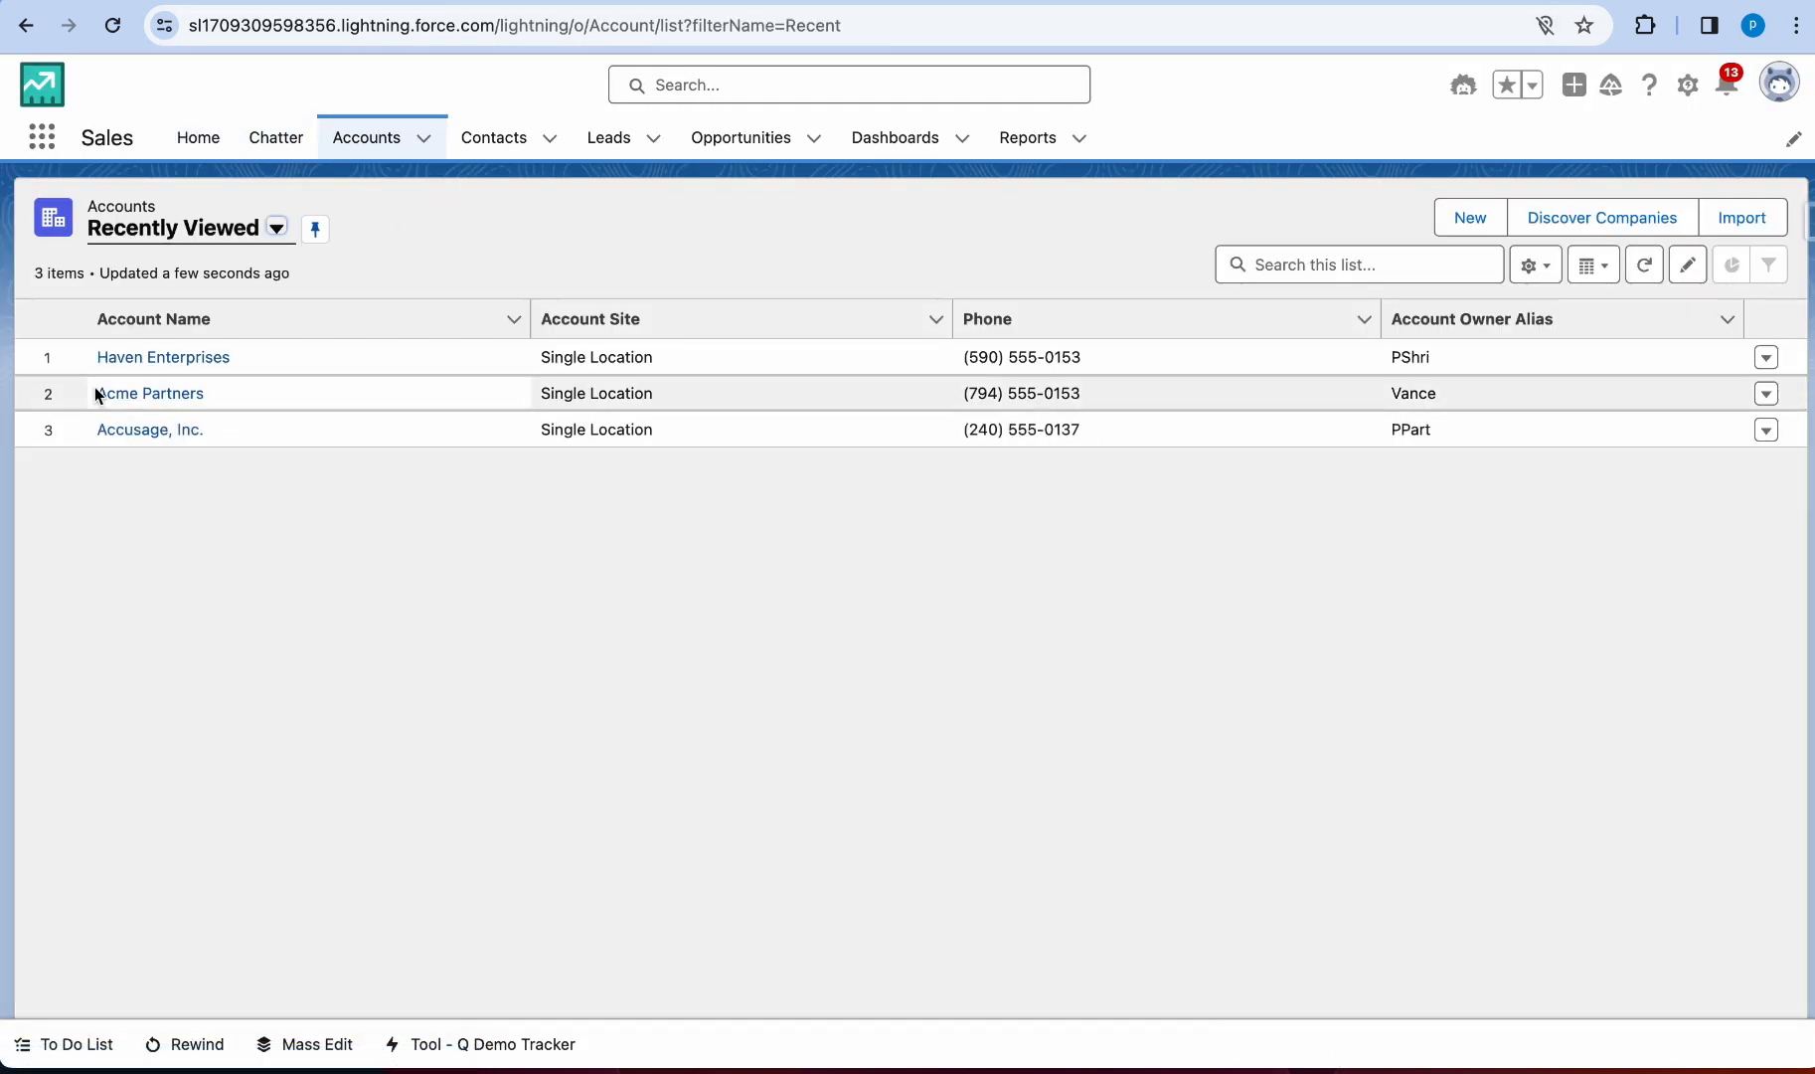
click(175, 358)
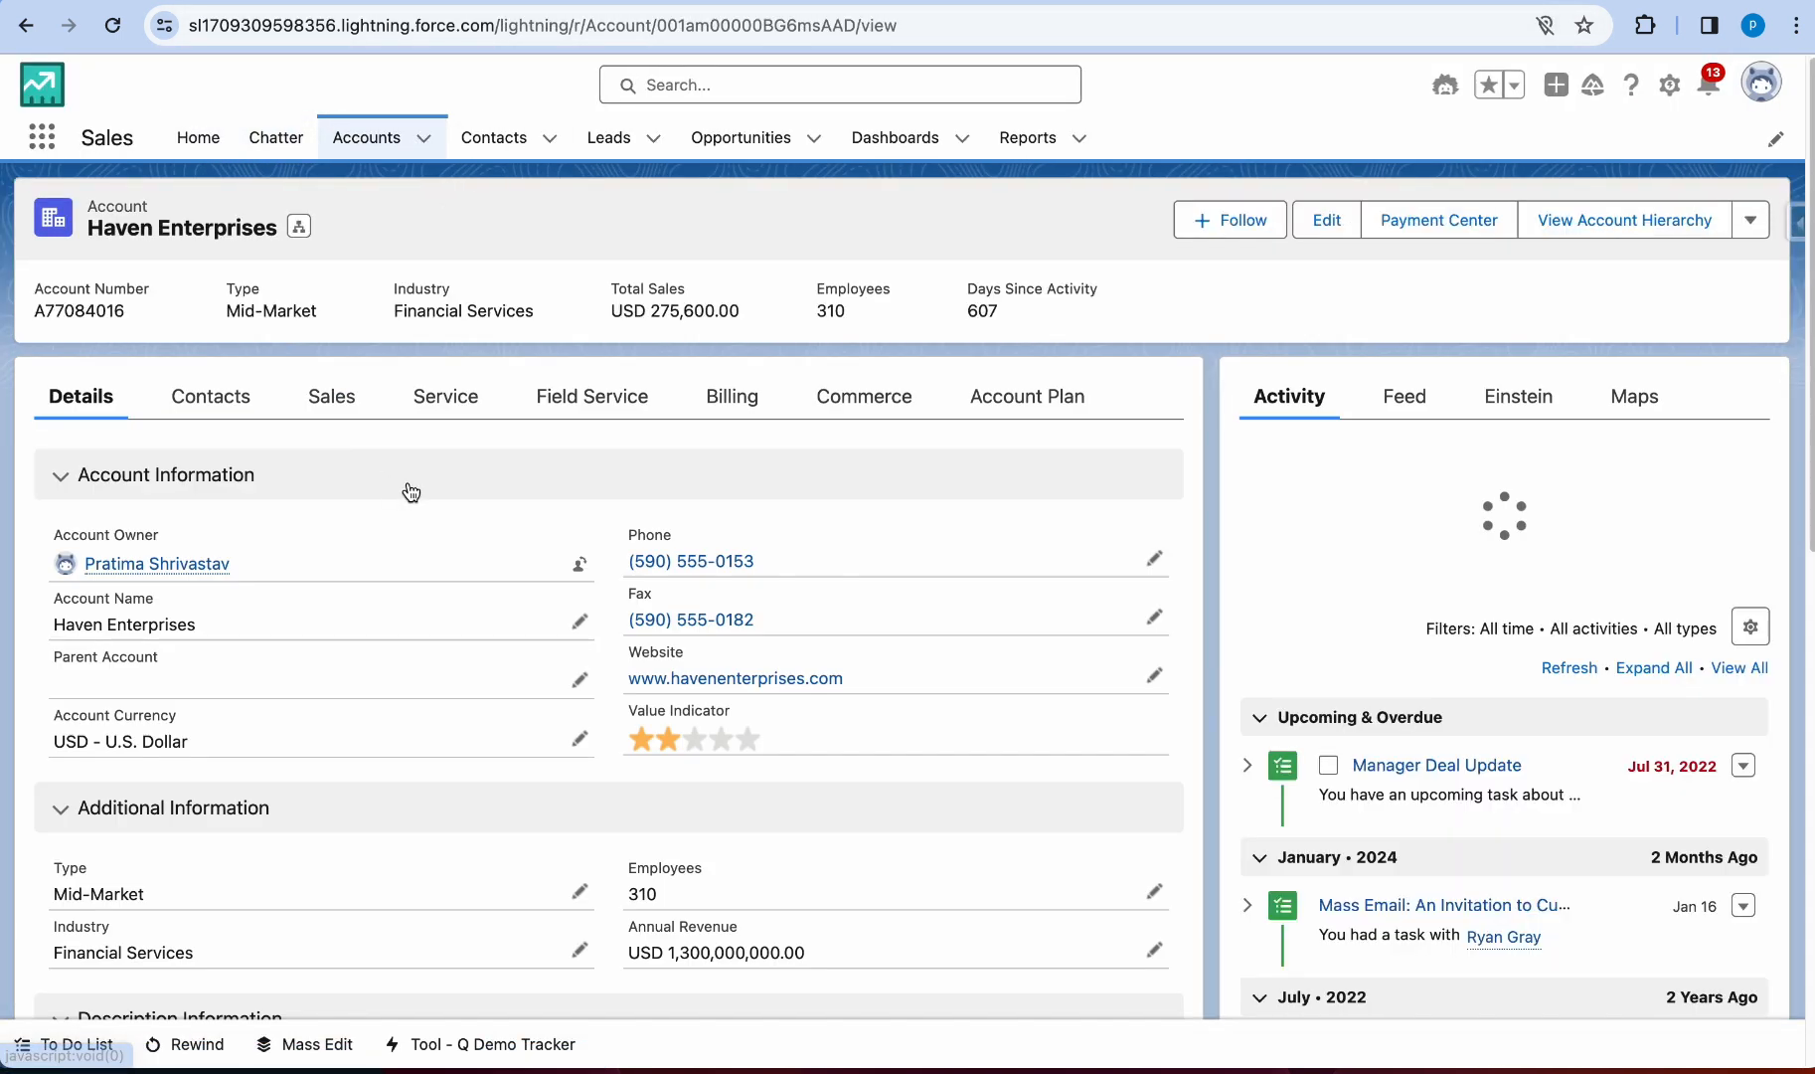
click(104, 36)
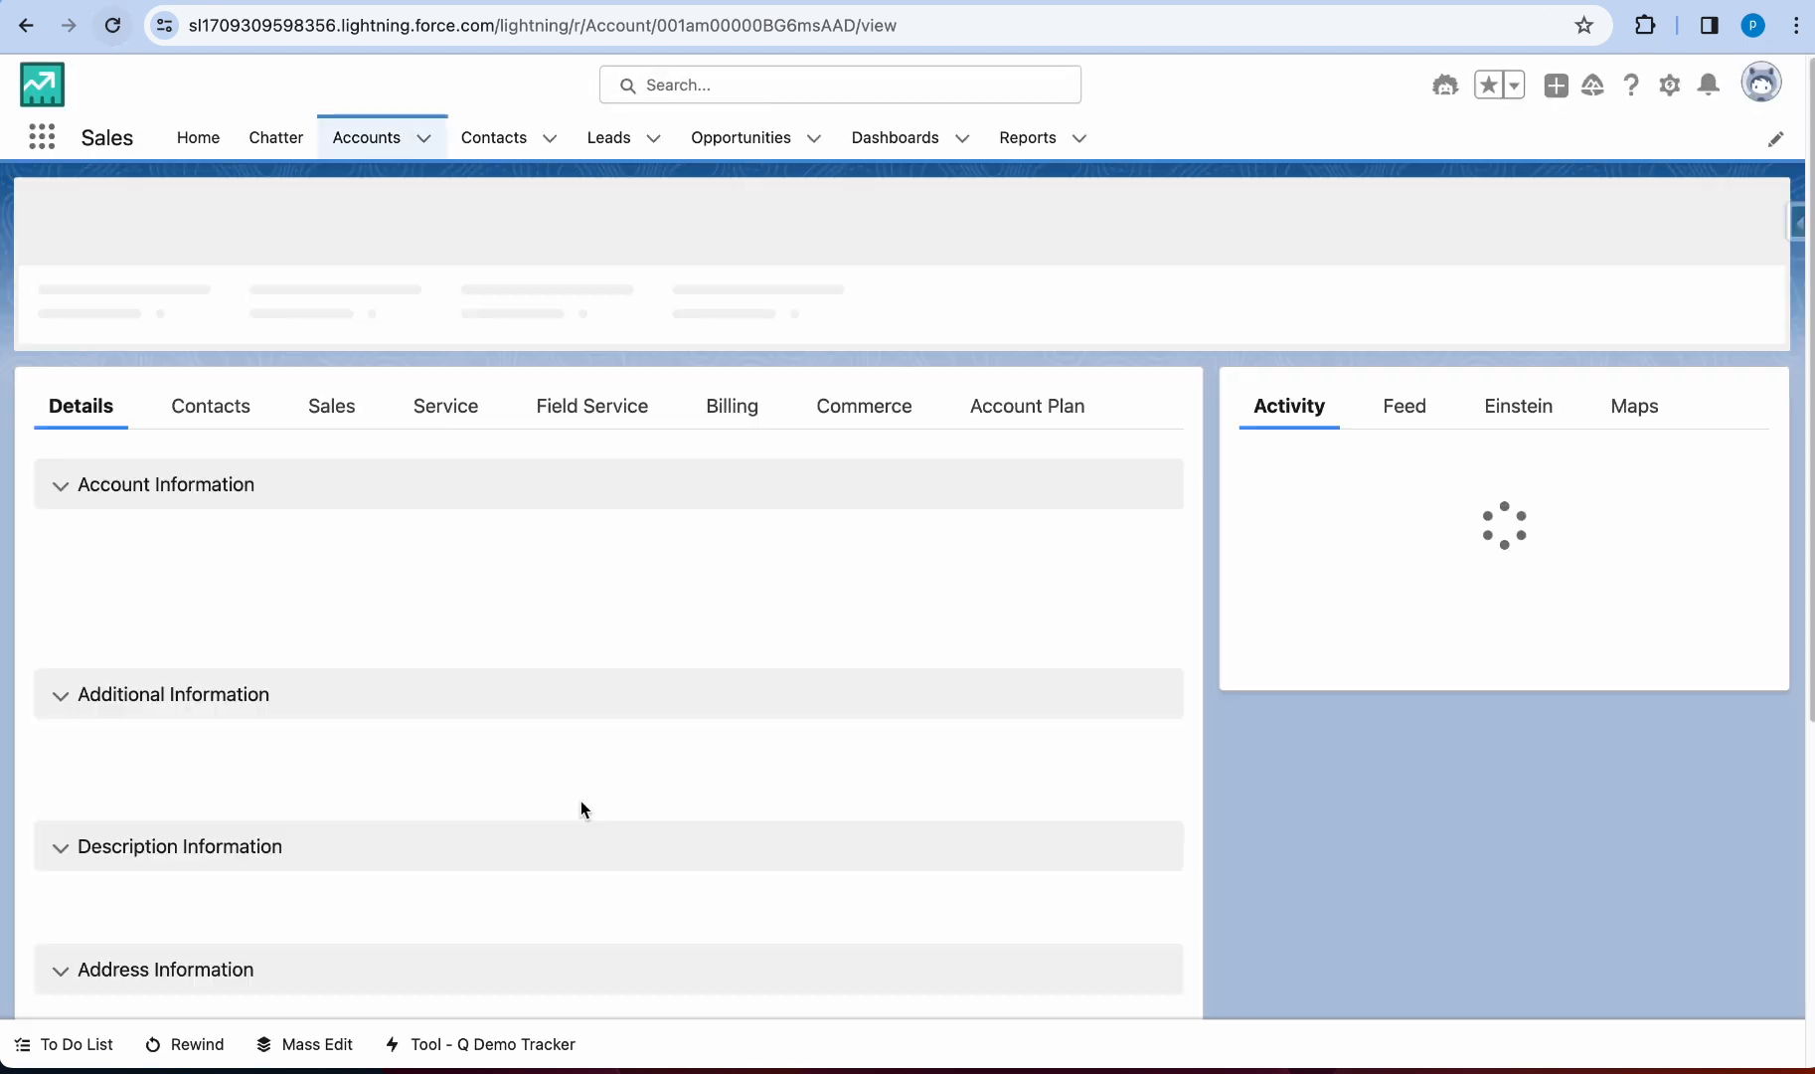
Step: Edit the Description field of the Haven Enterprises account and generate an Einstein summary for it, checking the revenue in the response
scroll(480, 893, down, 3)
scroll(401, 887, down, 2)
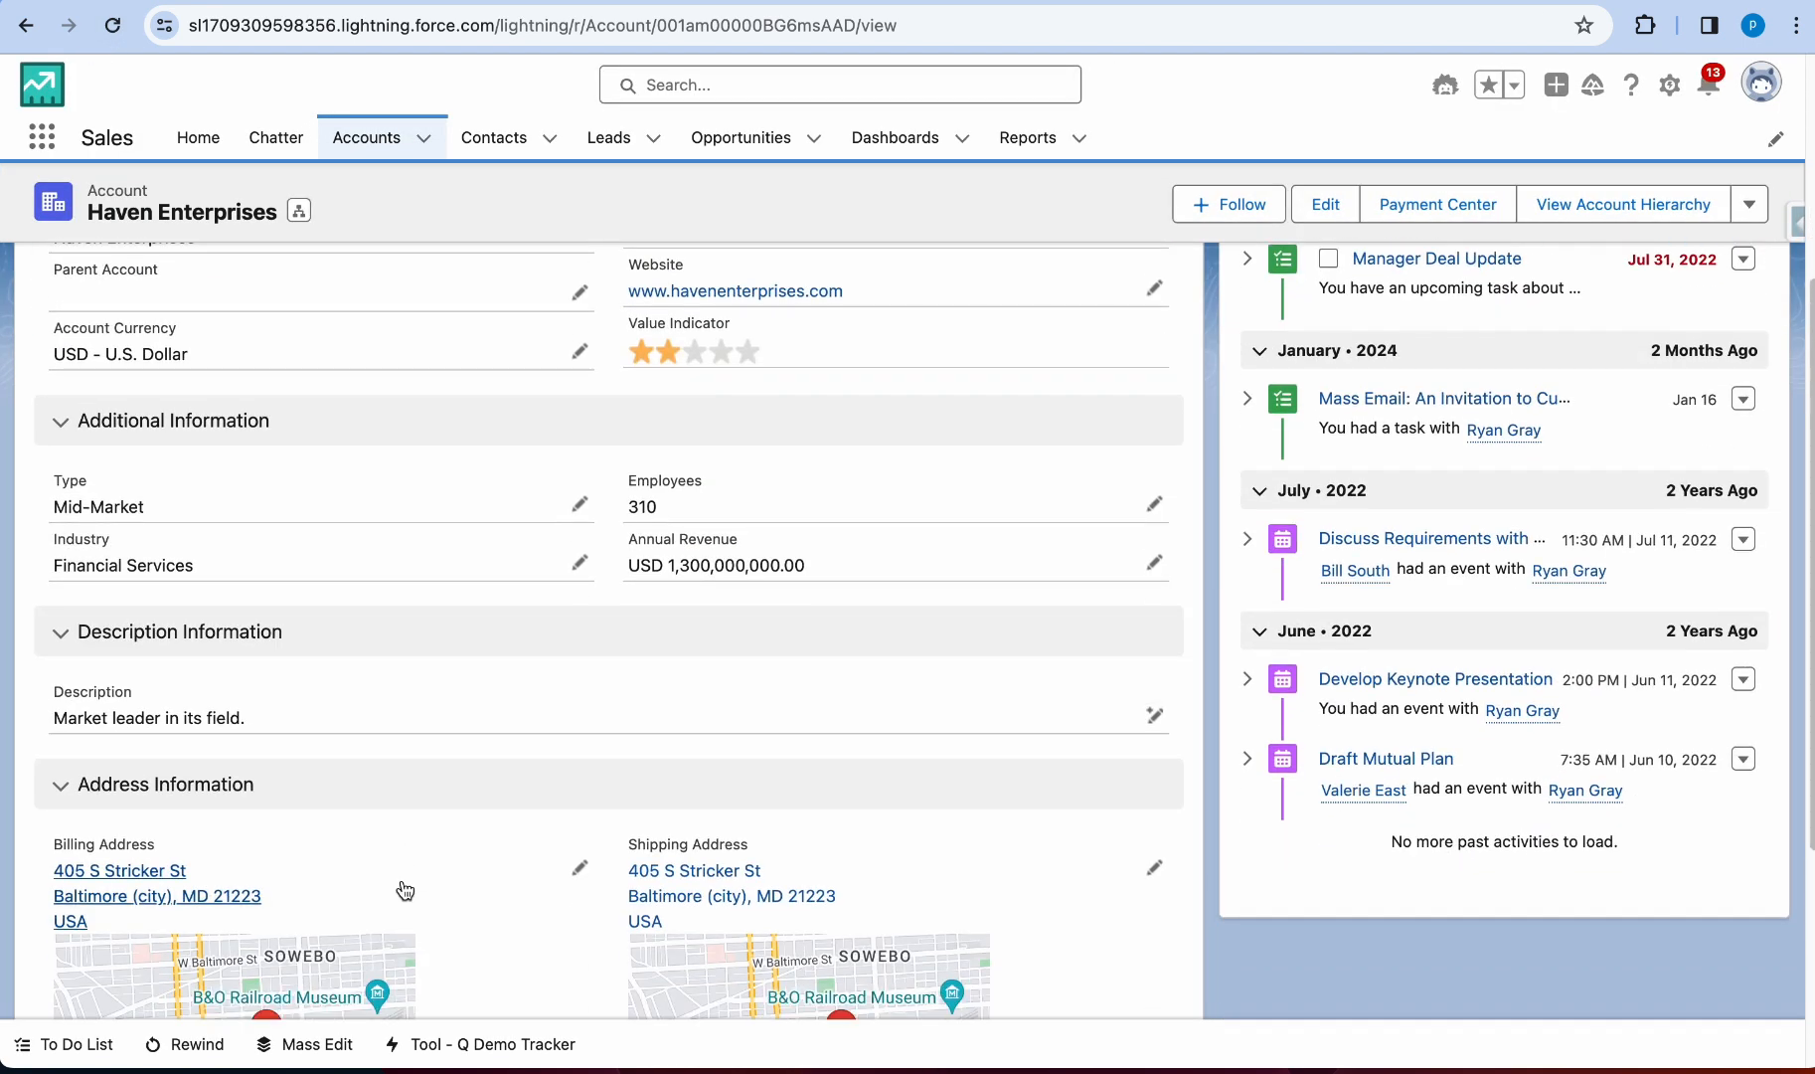
scroll(356, 863, down, 2)
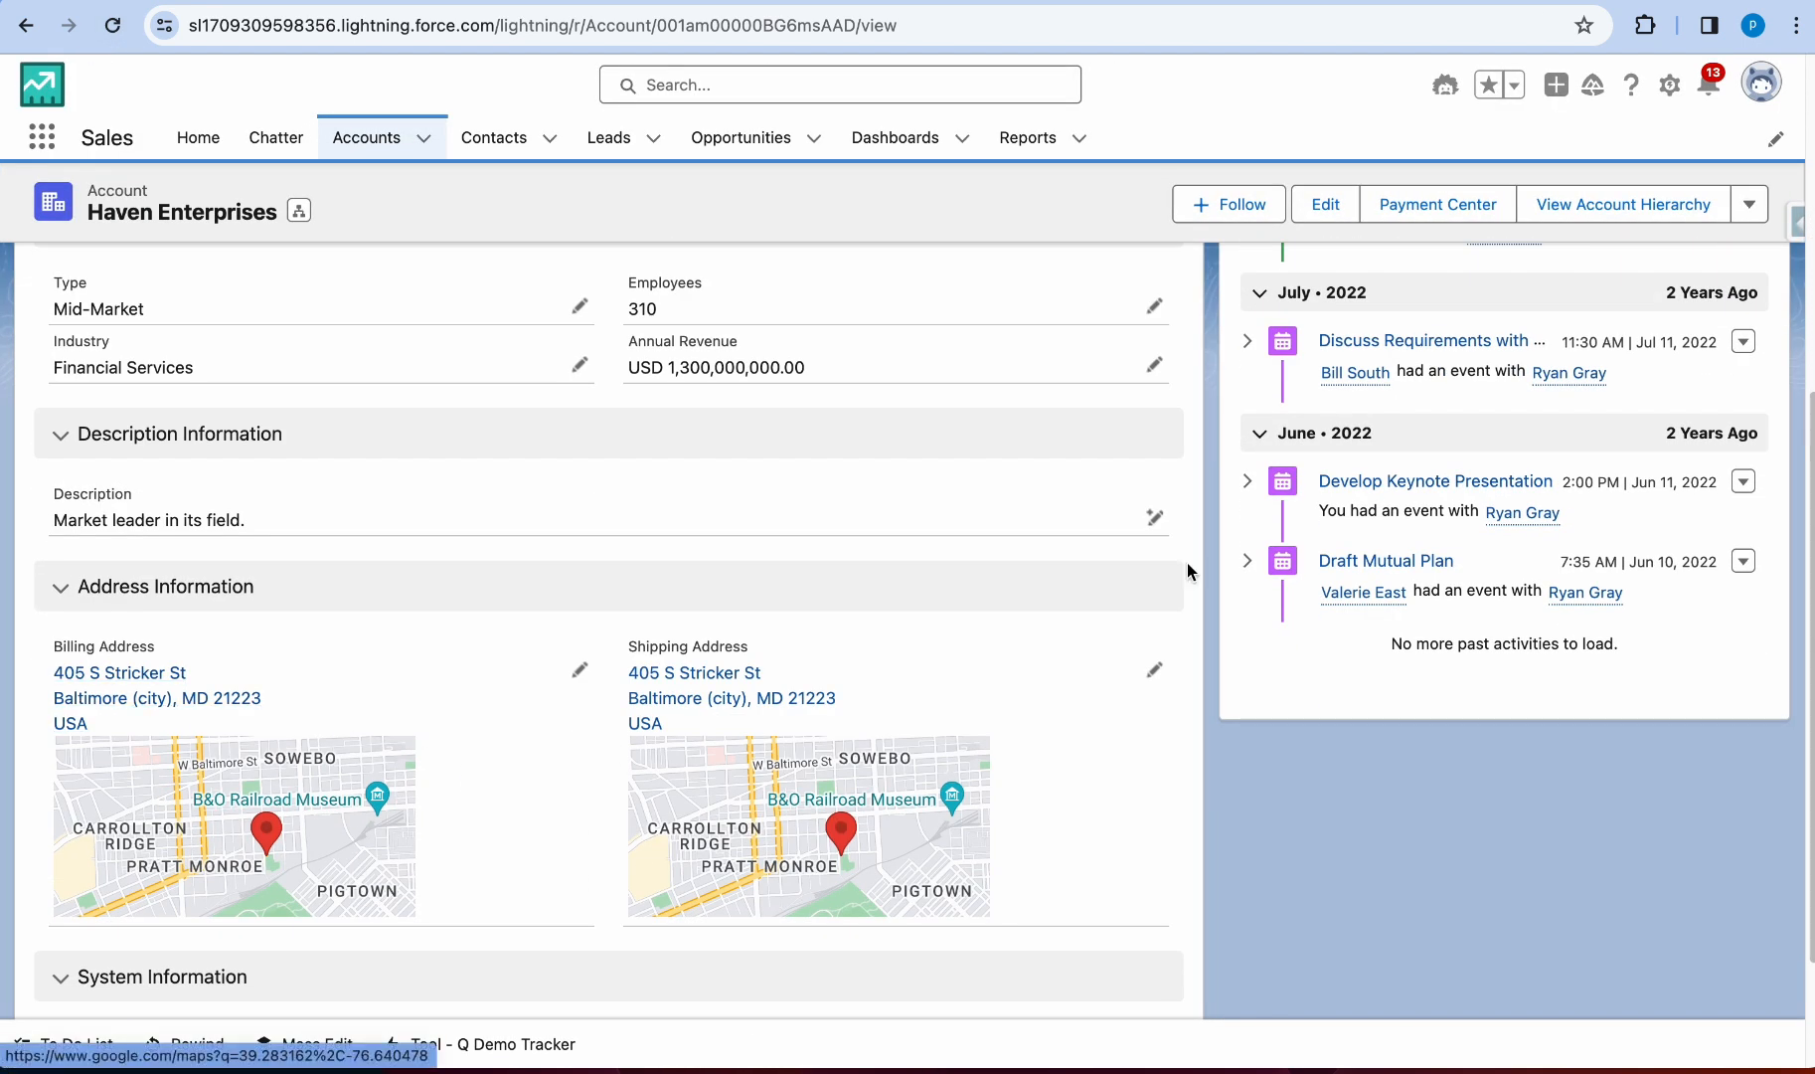
click(1155, 518)
click(1140, 711)
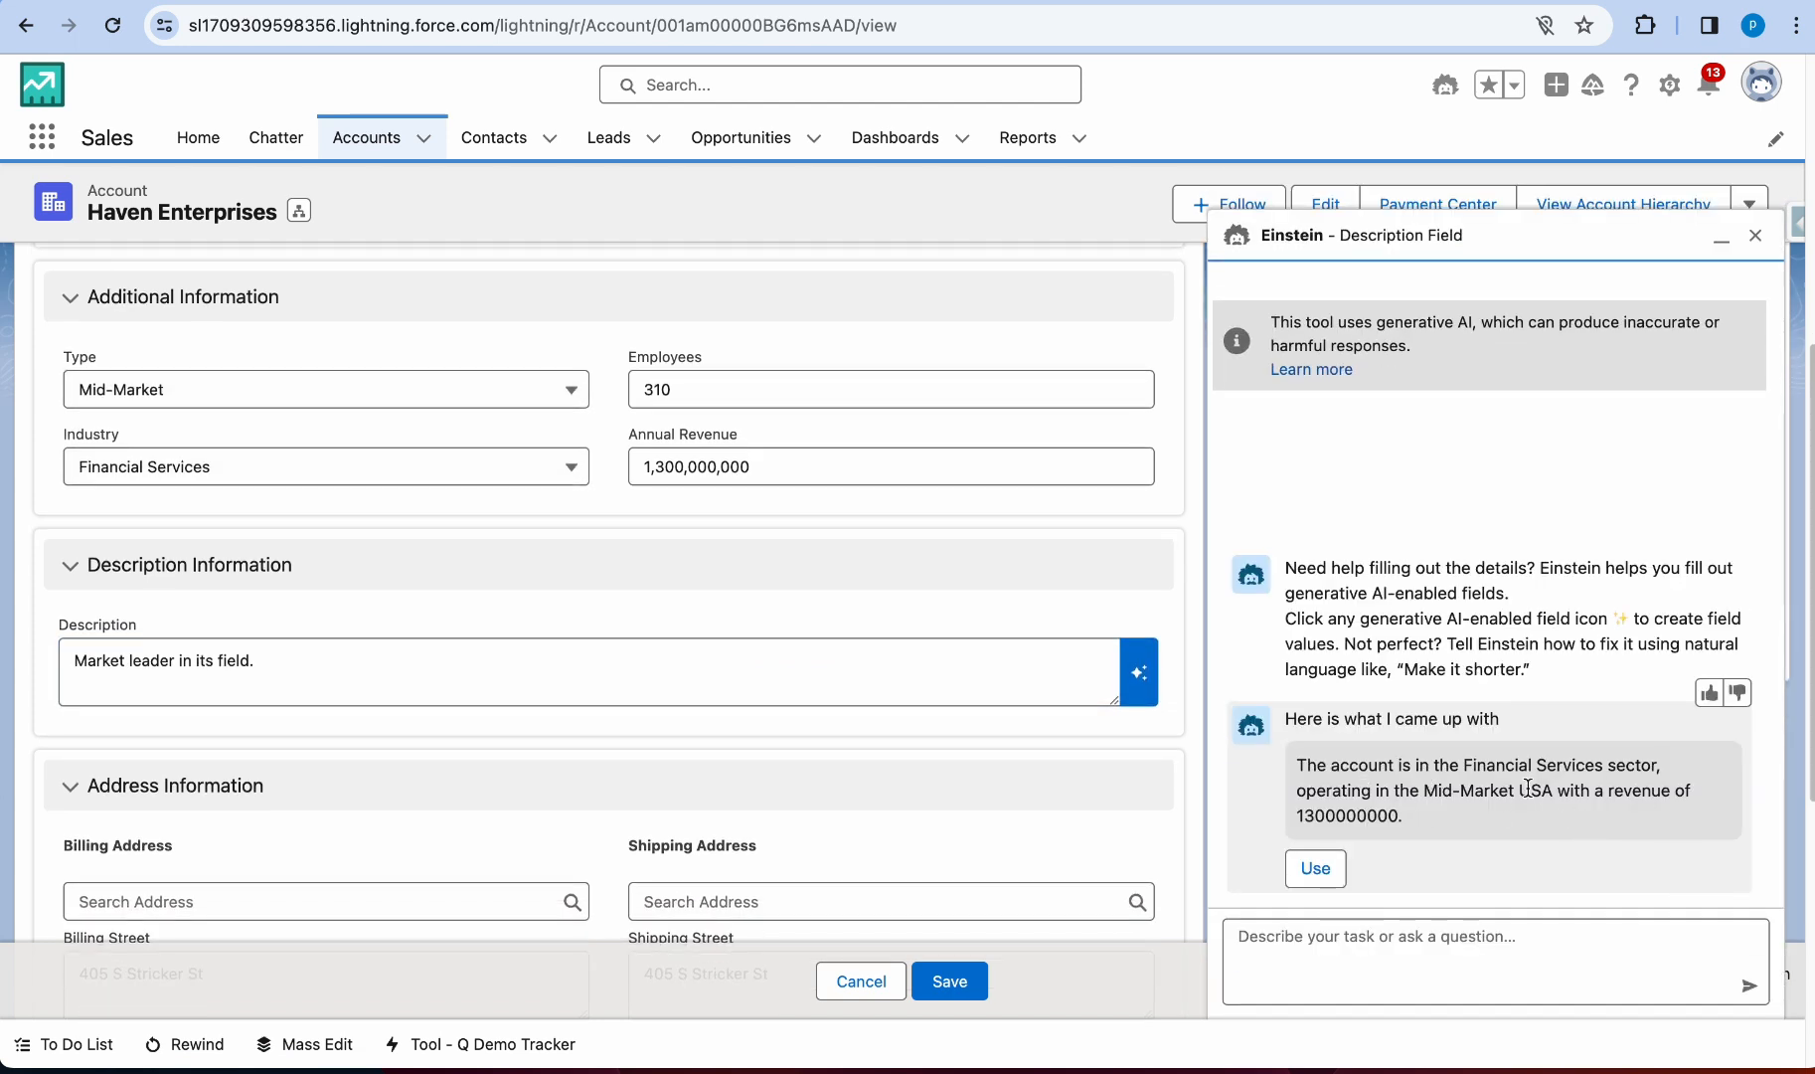
double_click(1344, 815)
Step: Return to the prompt template in Setup and review its merge fields for industry, annual revenue, type and billing country against the preview response
click(230, 1)
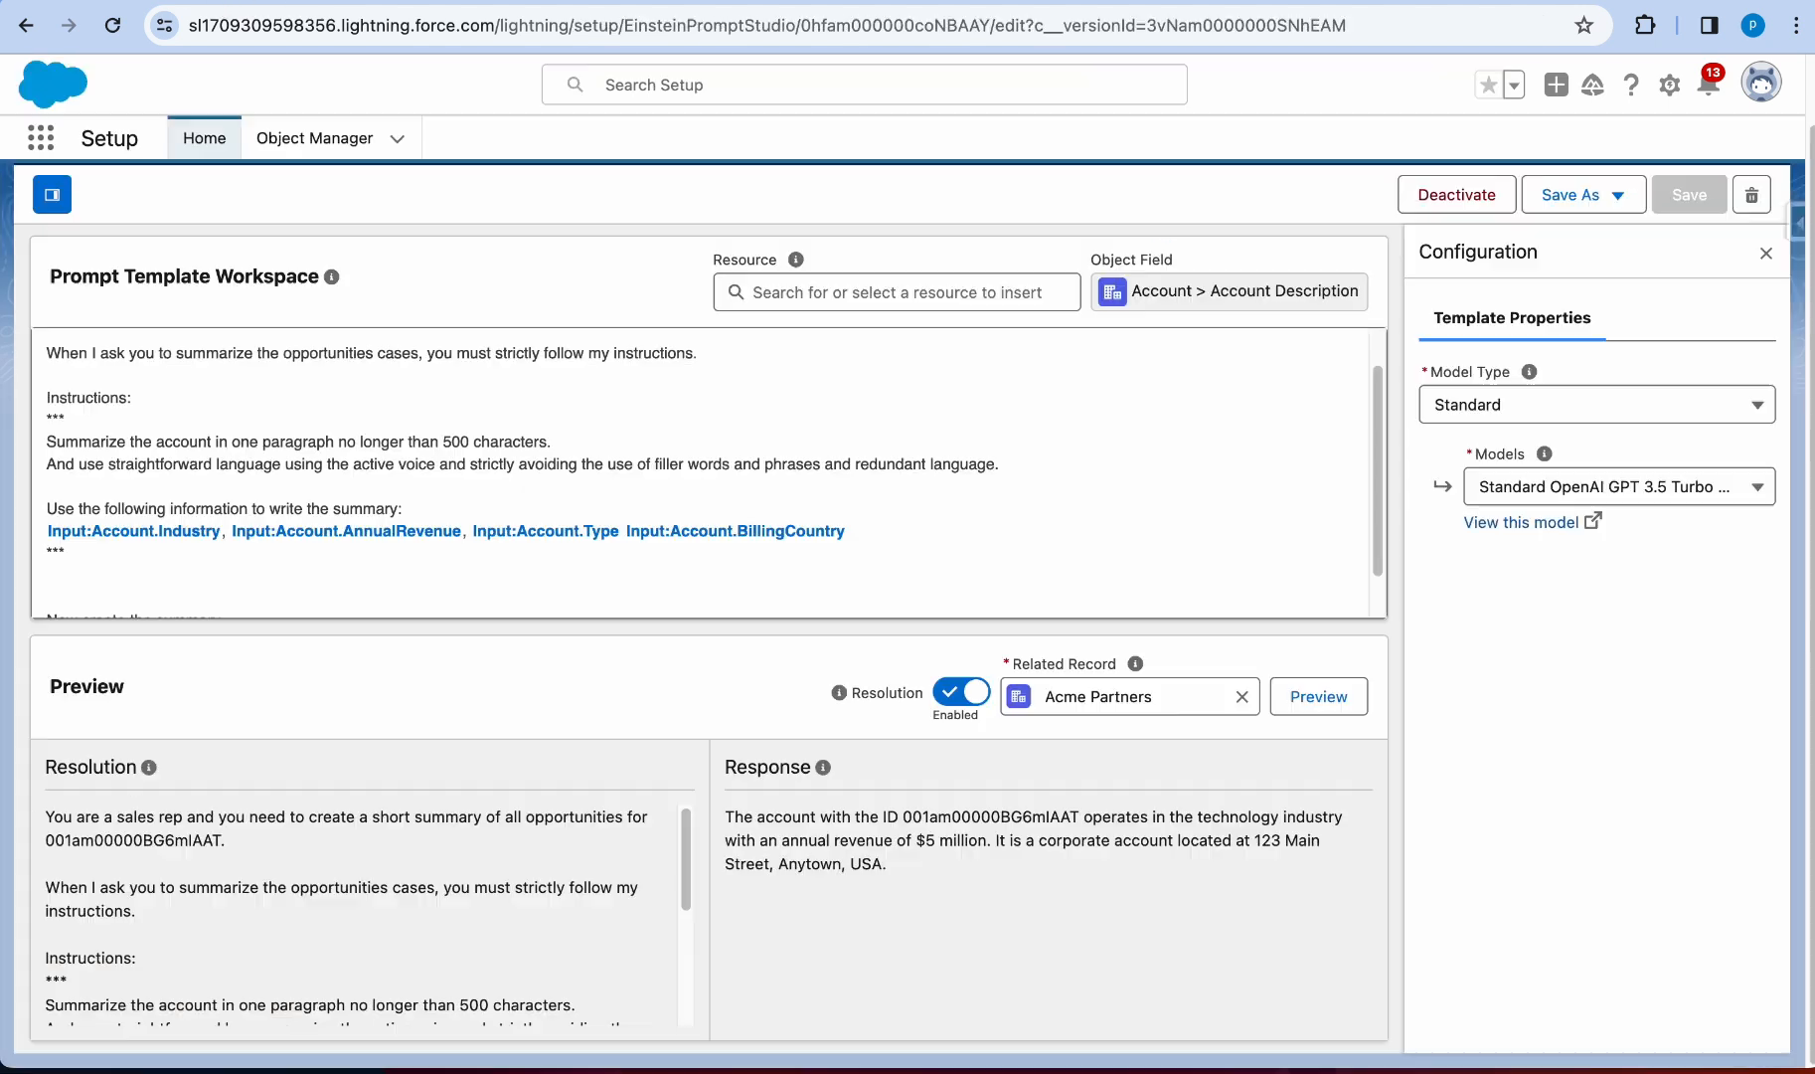
drag(48, 531, 854, 539)
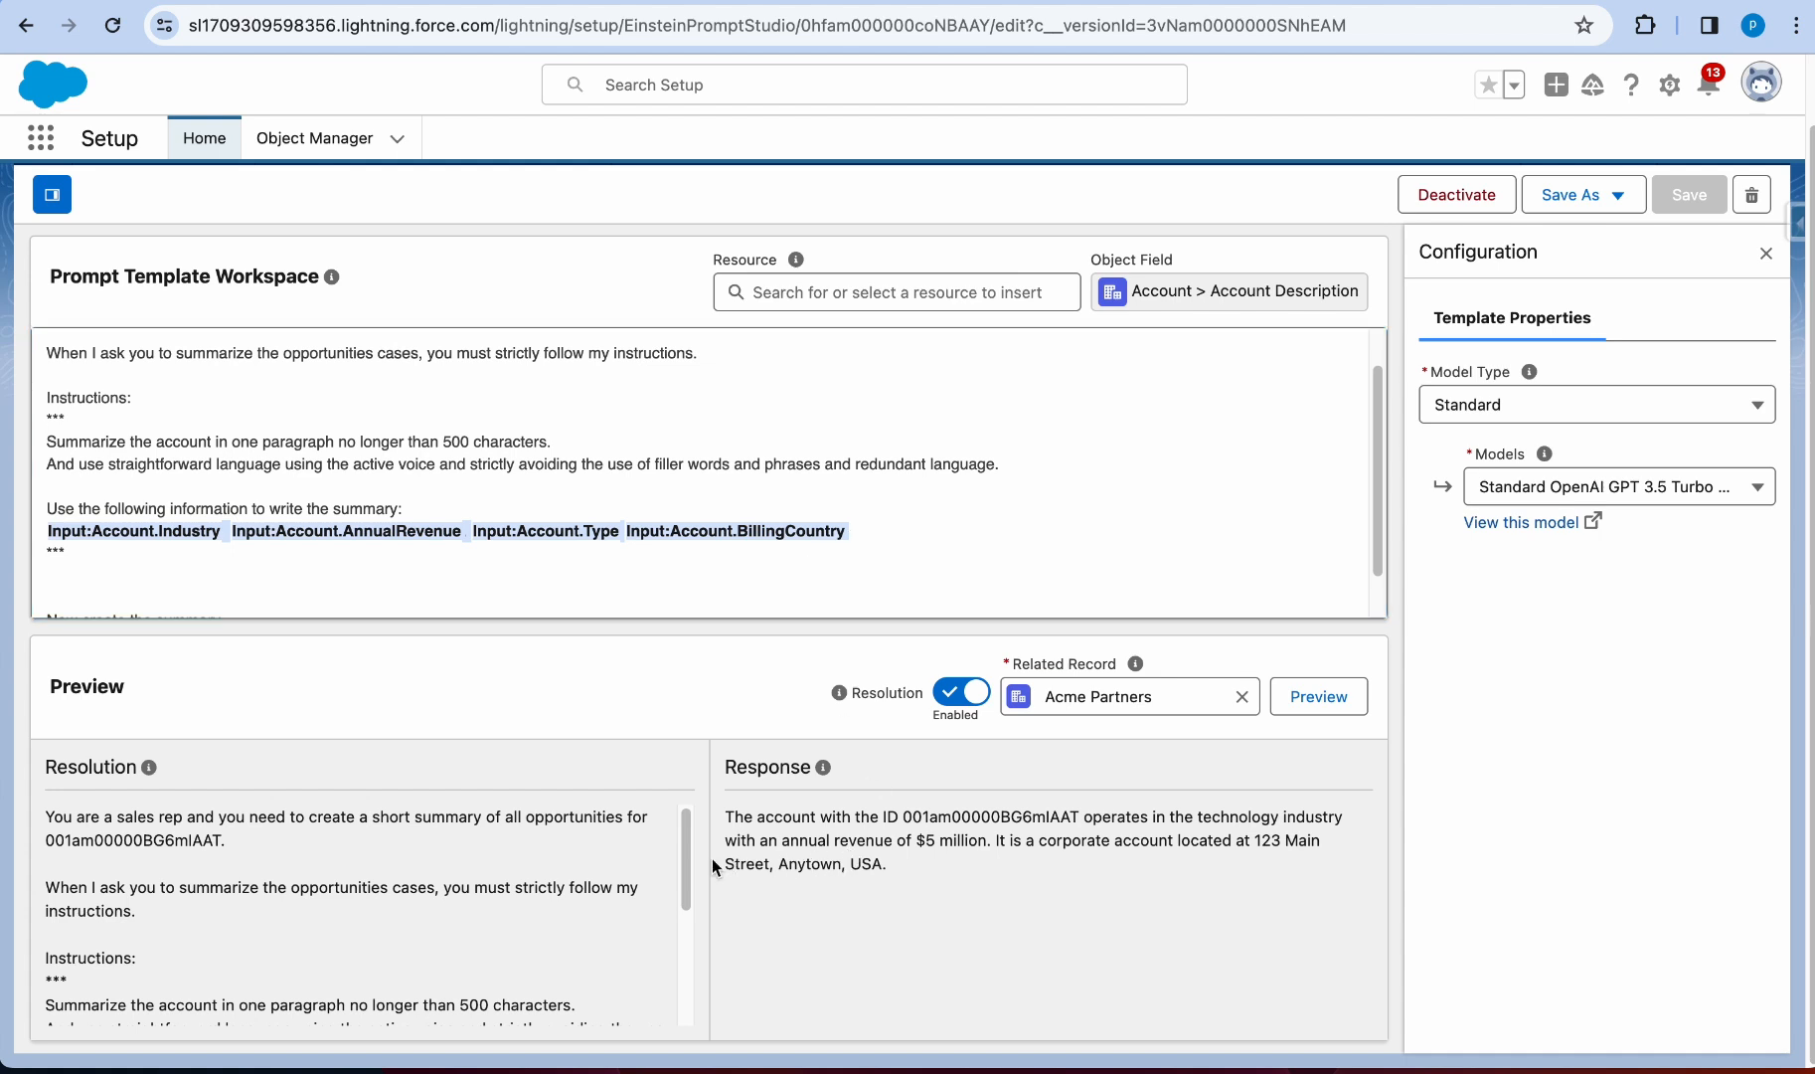
drag(713, 860, 927, 863)
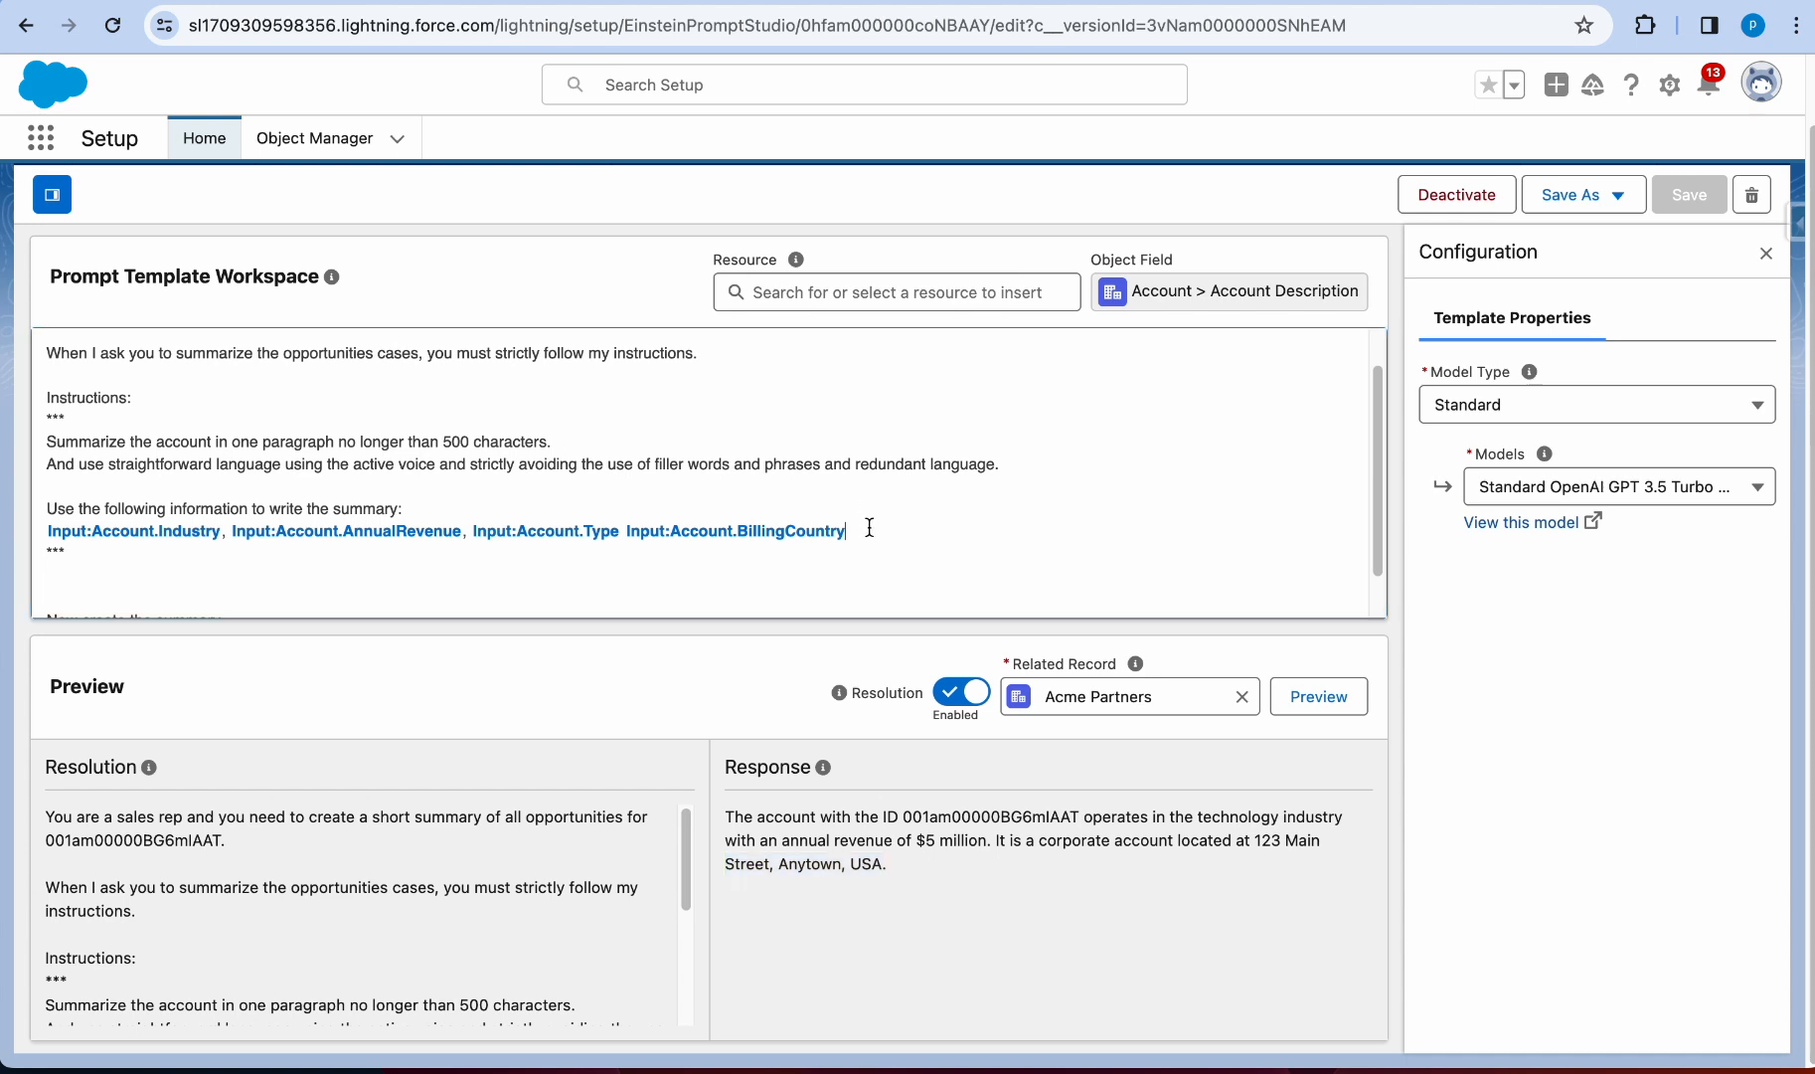
triple_click(910, 531)
drag(90, 532, 44, 527)
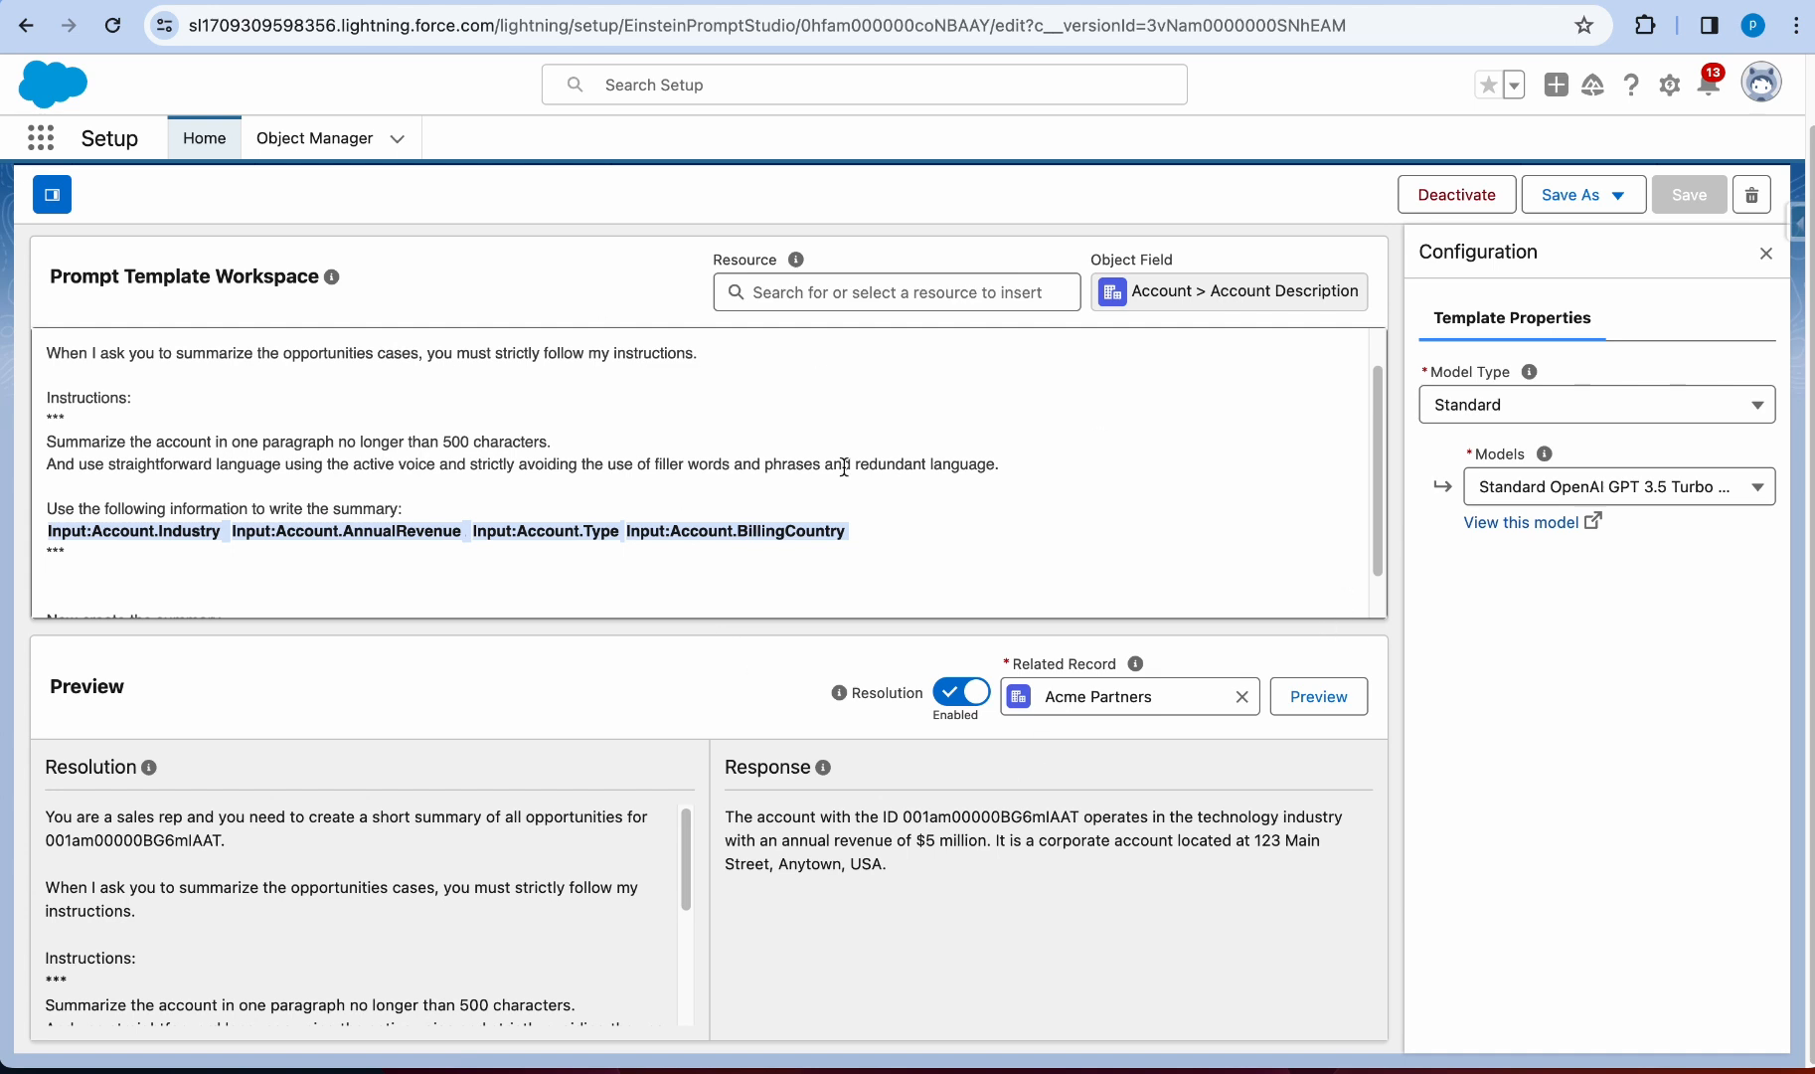
click(950, 528)
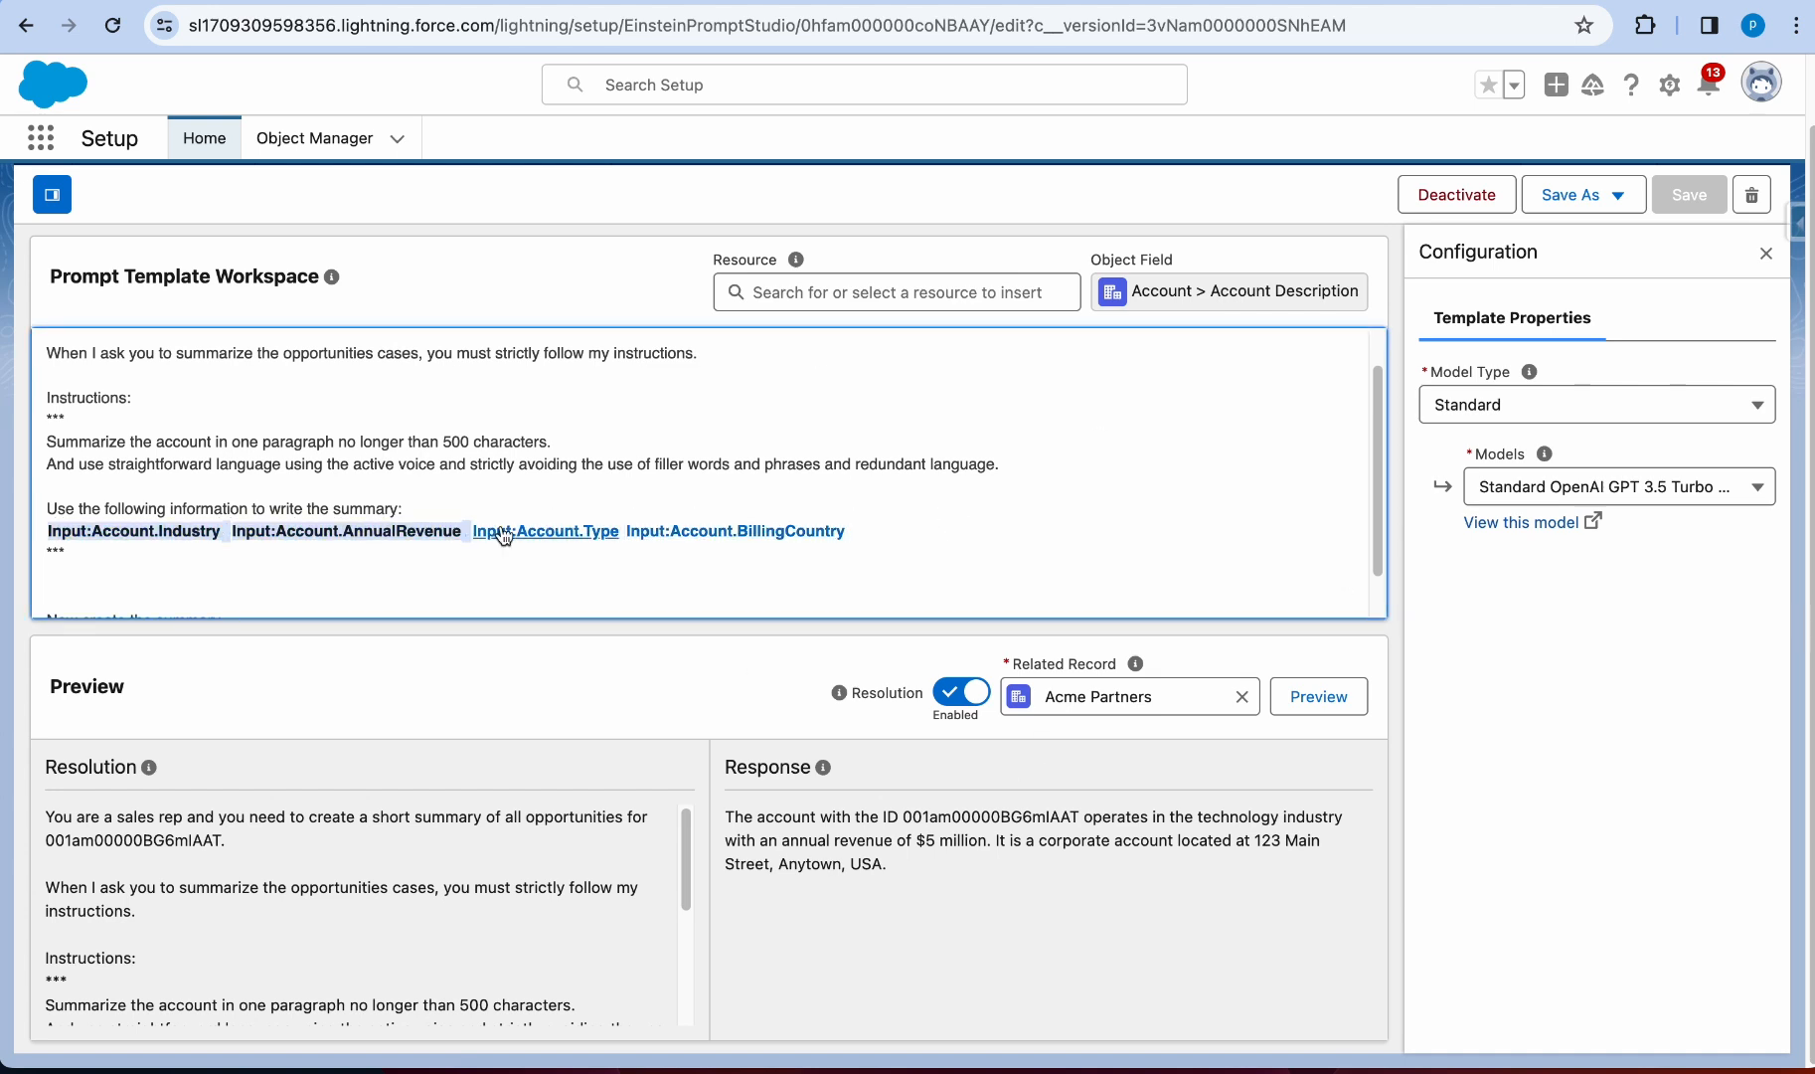
scroll(447, 428, up, 2)
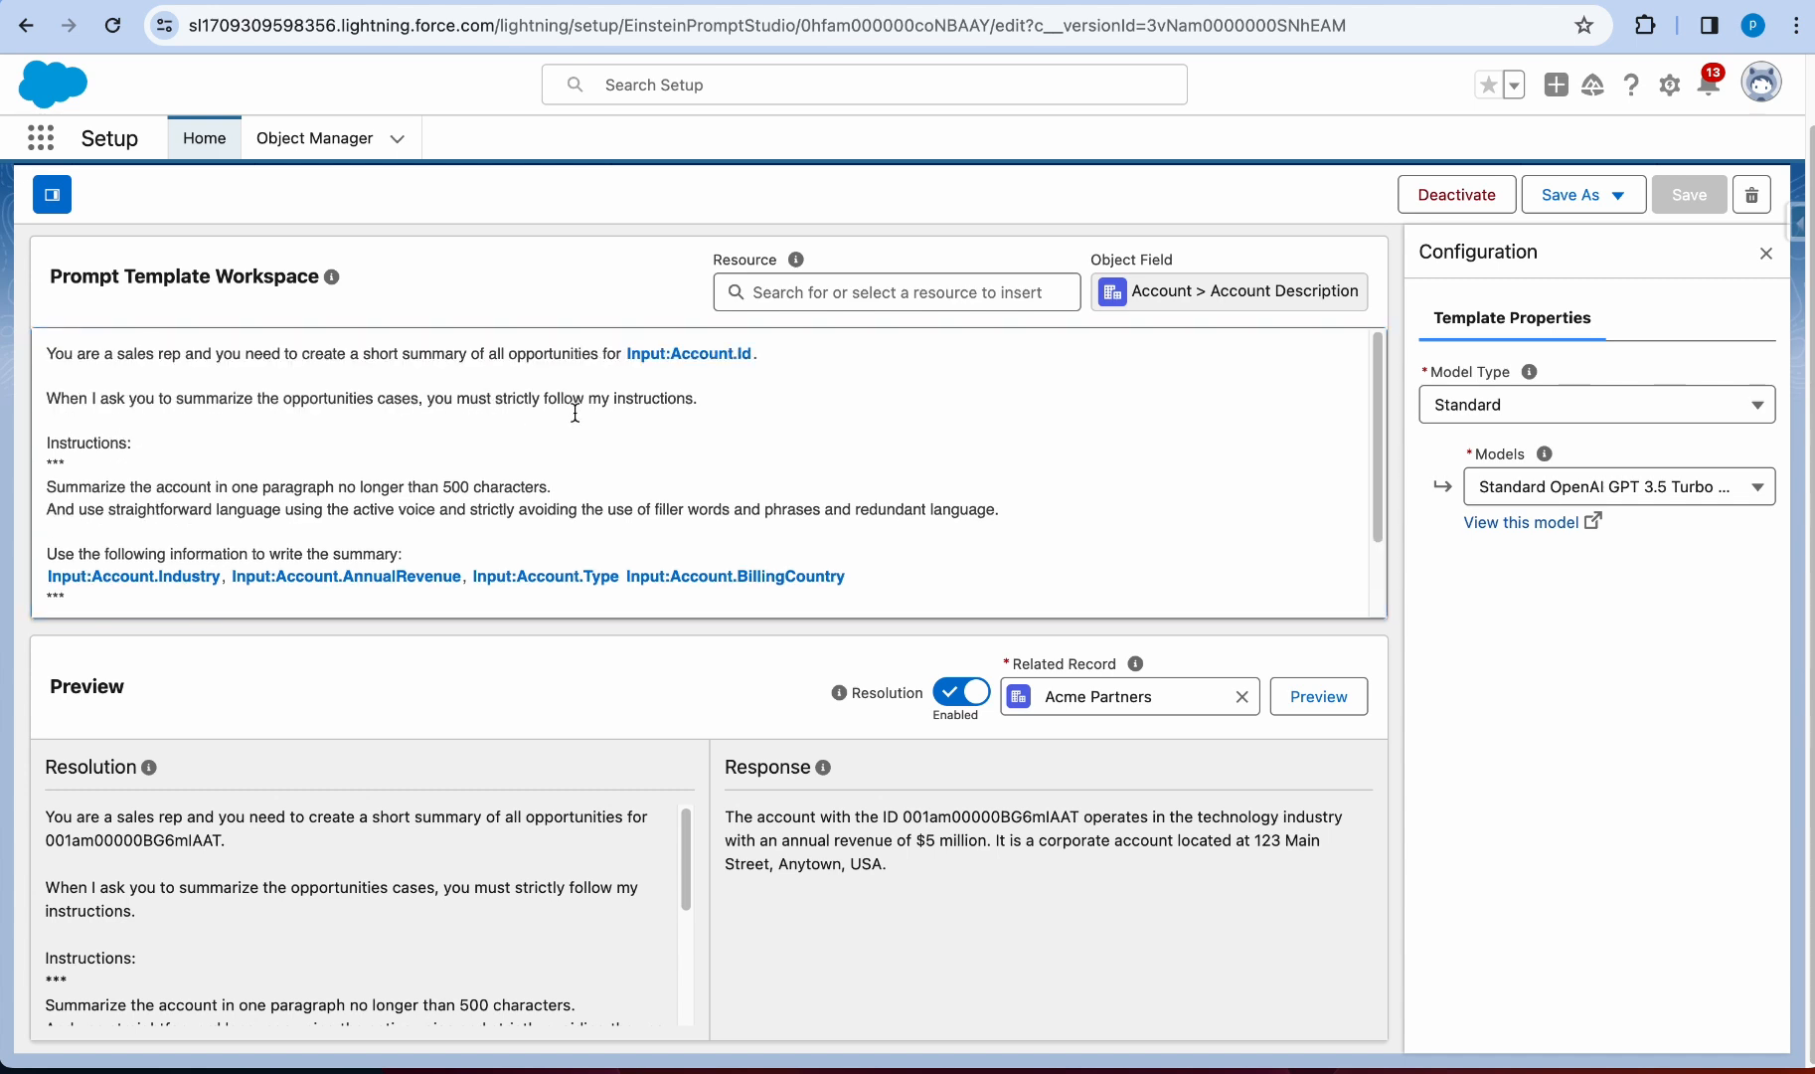